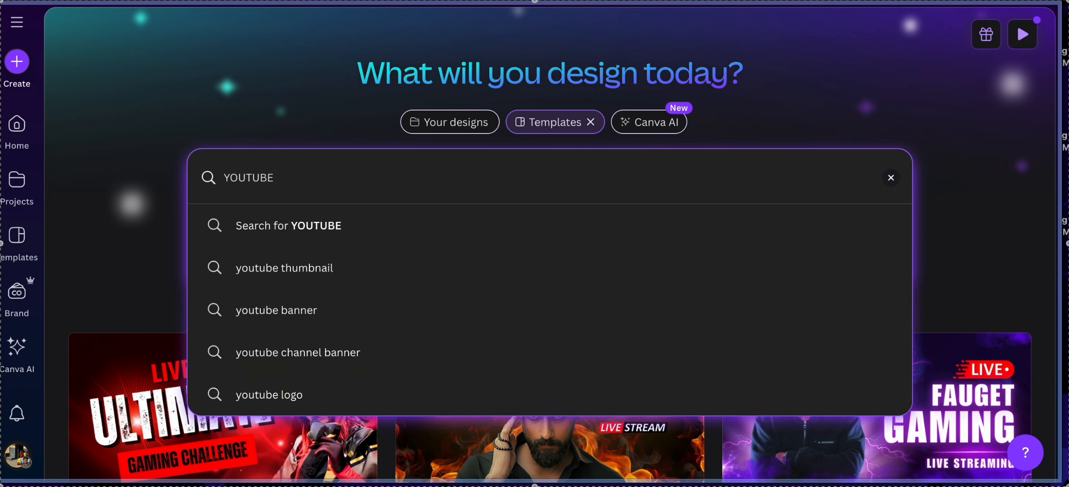
Search the templates for "YOUTUBE THUMBNAIL"
{"action": "type", "text": "THUM"}
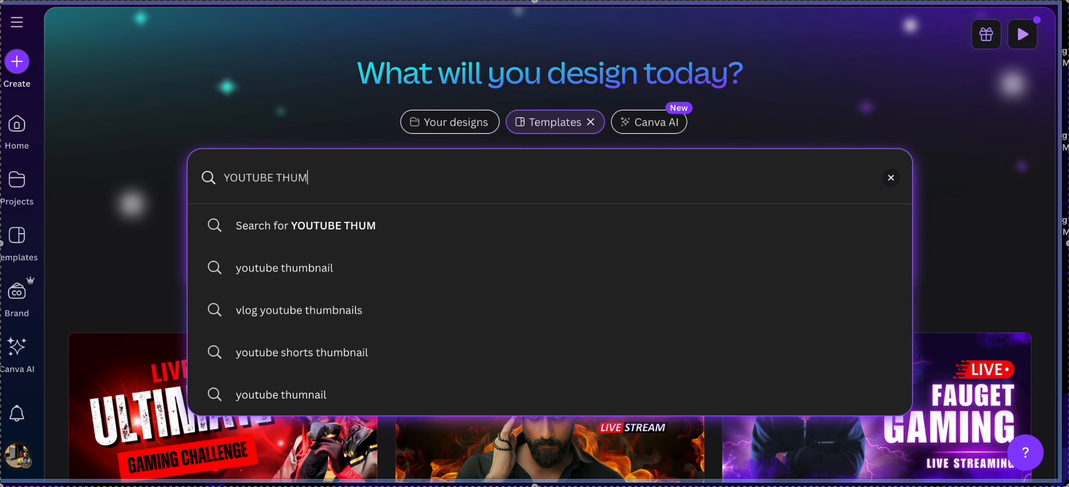
{"action": "type", "text": "BN"}
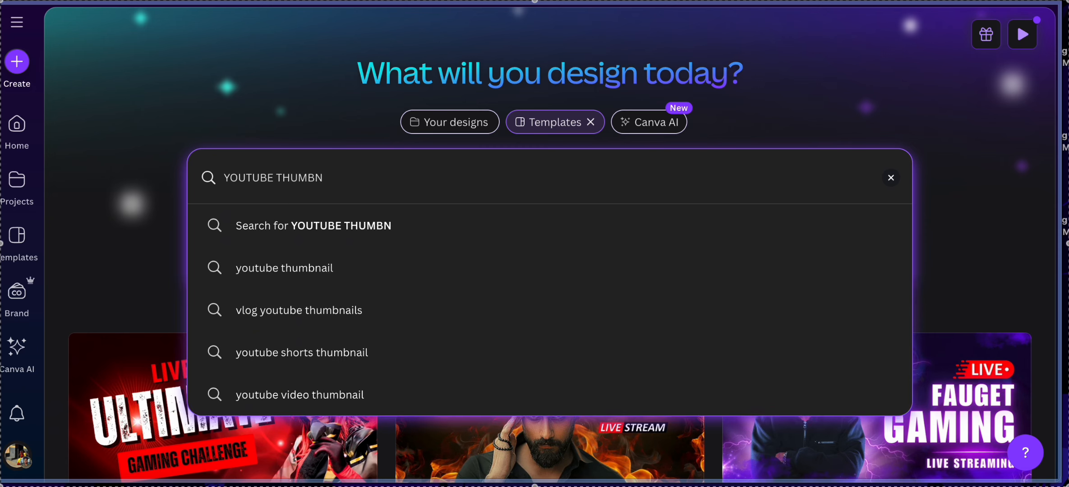
{"action": "type", "text": "AIL"}
{"action": "key", "text": "Return"}
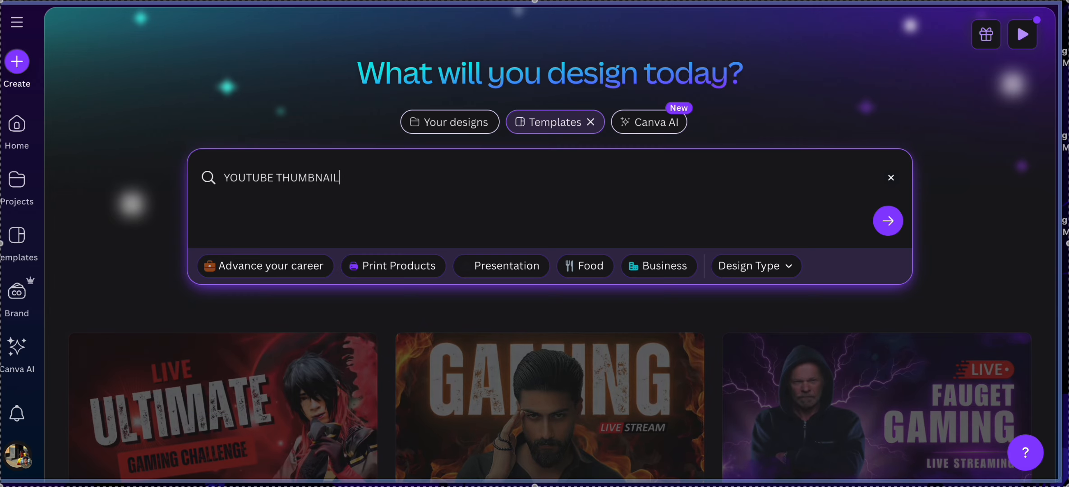
Browse the YouTube thumbnail templates to examine their layouts, title styles and use of photos
{"action": "scroll", "coordinate": [488, 299], "scroll_direction": "down", "scroll_amount": 5}
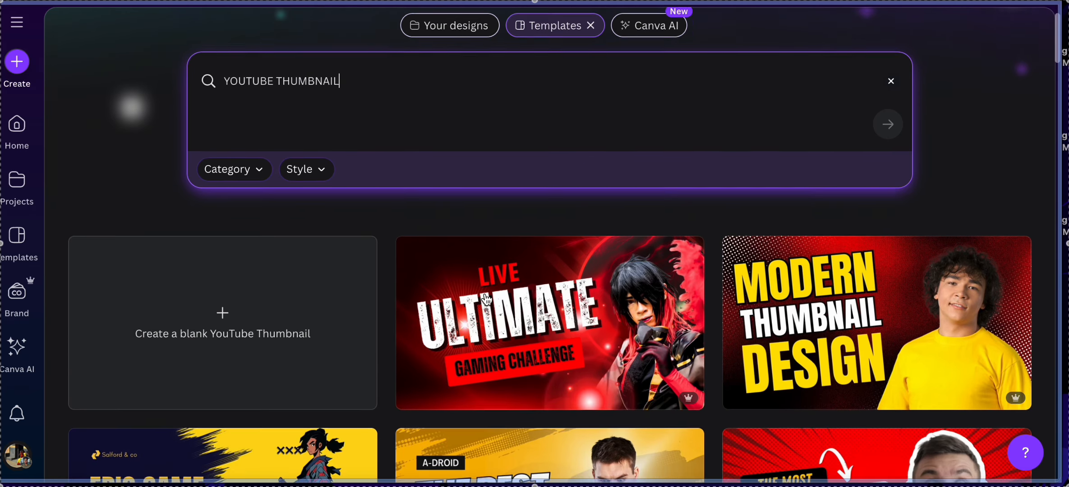
{"action": "scroll", "coordinate": [485, 299], "scroll_direction": "down", "scroll_amount": 1}
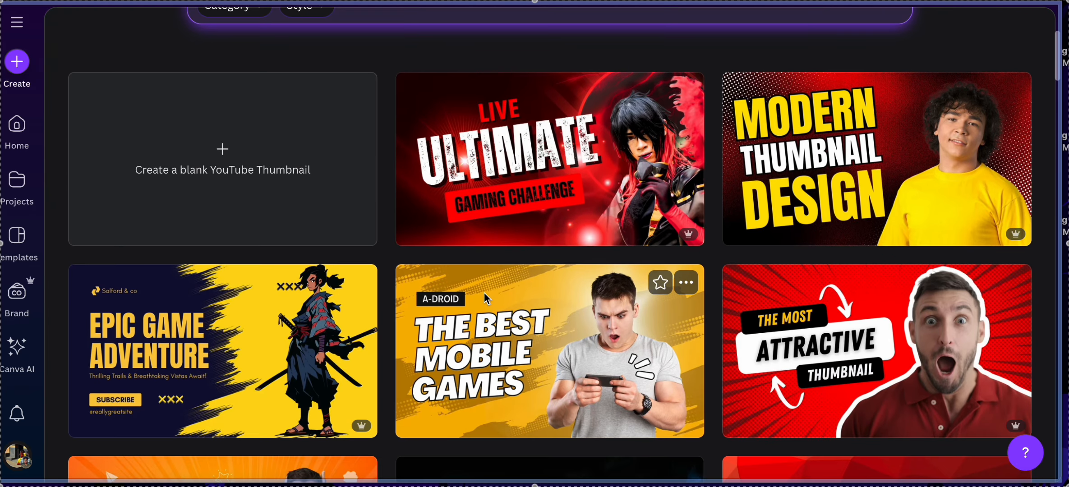
{"action": "scroll", "coordinate": [485, 293], "scroll_direction": "down", "scroll_amount": 4}
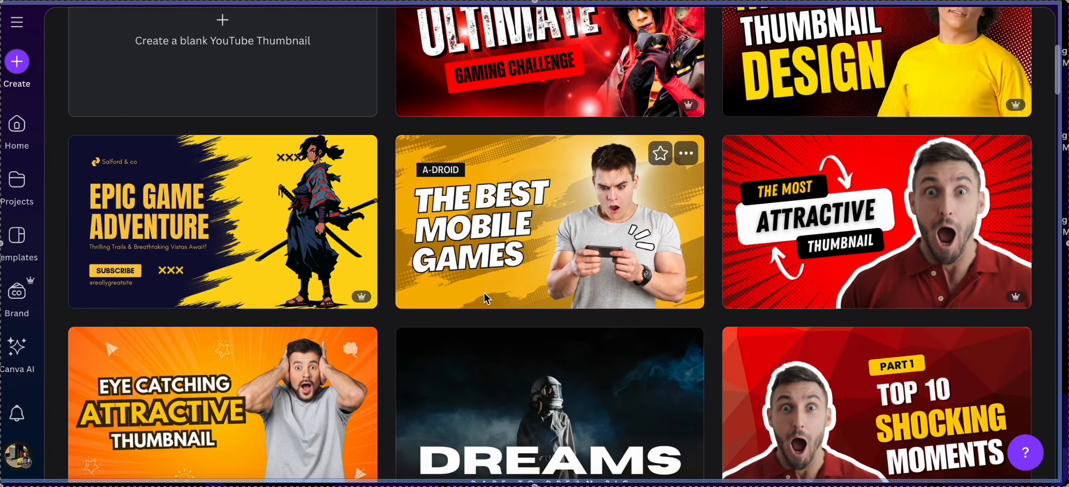
{"action": "scroll", "coordinate": [485, 299], "scroll_direction": "down", "scroll_amount": 5}
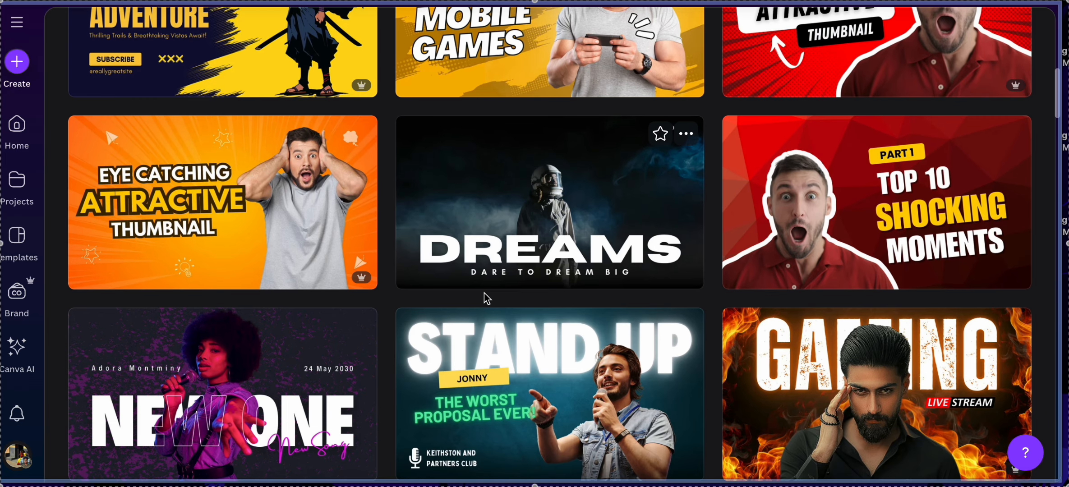
{"action": "scroll", "coordinate": [485, 298], "scroll_direction": "down", "scroll_amount": 3}
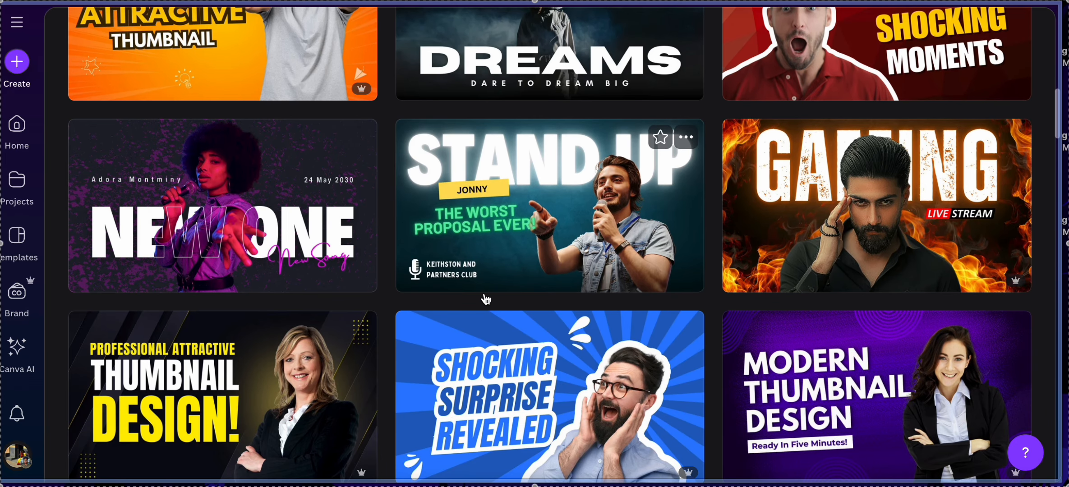
{"action": "scroll", "coordinate": [487, 299], "scroll_direction": "down", "scroll_amount": 8}
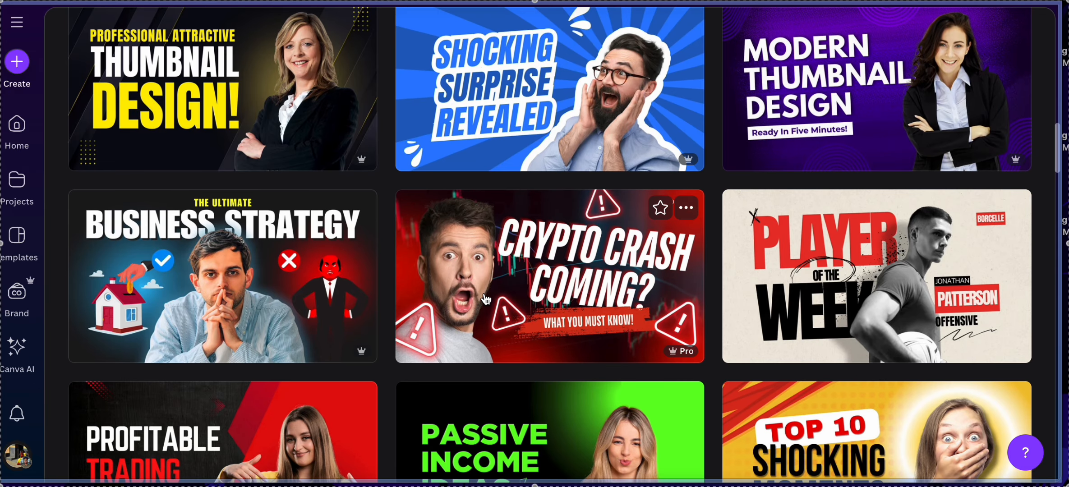
{"action": "scroll", "coordinate": [486, 299], "scroll_direction": "down", "scroll_amount": 9}
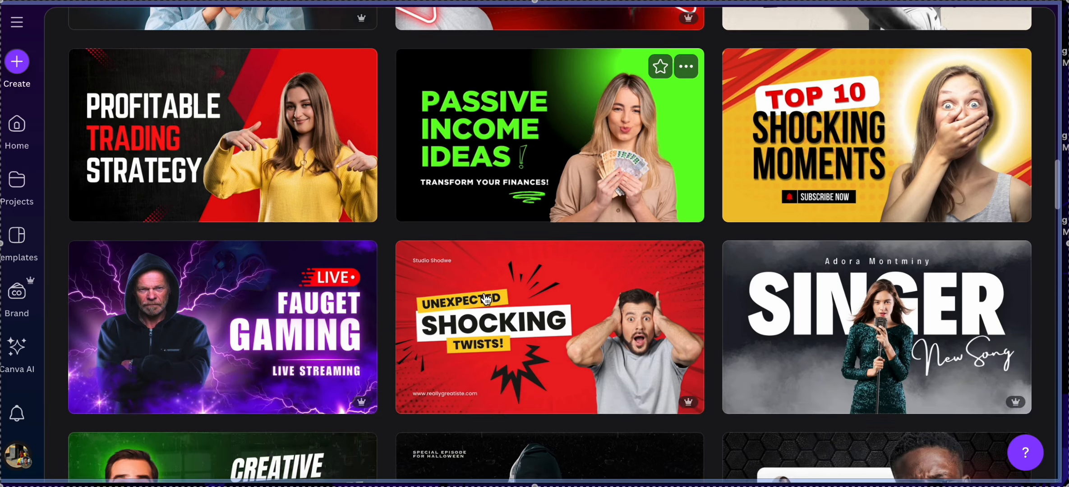
{"action": "scroll", "coordinate": [486, 299], "scroll_direction": "down", "scroll_amount": 9}
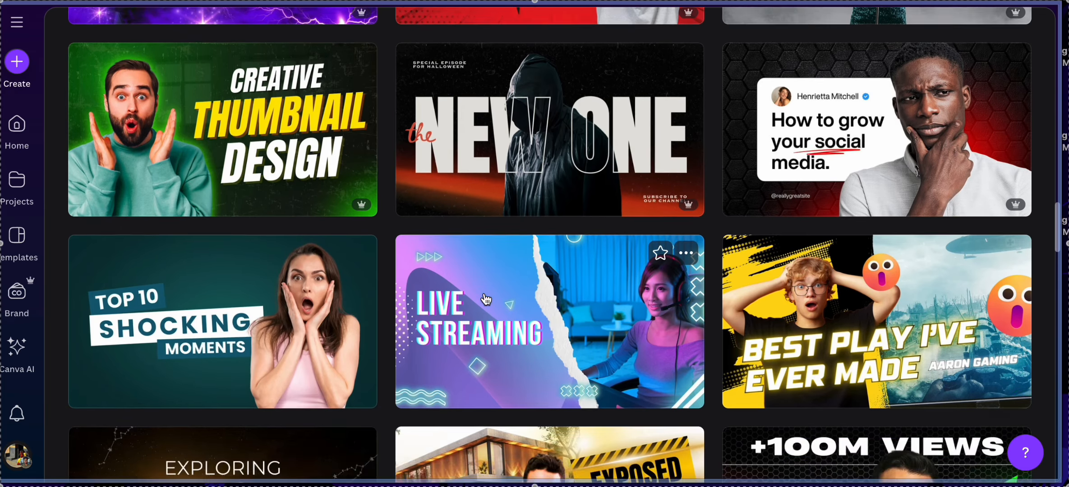
{"action": "scroll", "coordinate": [485, 298], "scroll_direction": "down", "scroll_amount": 9}
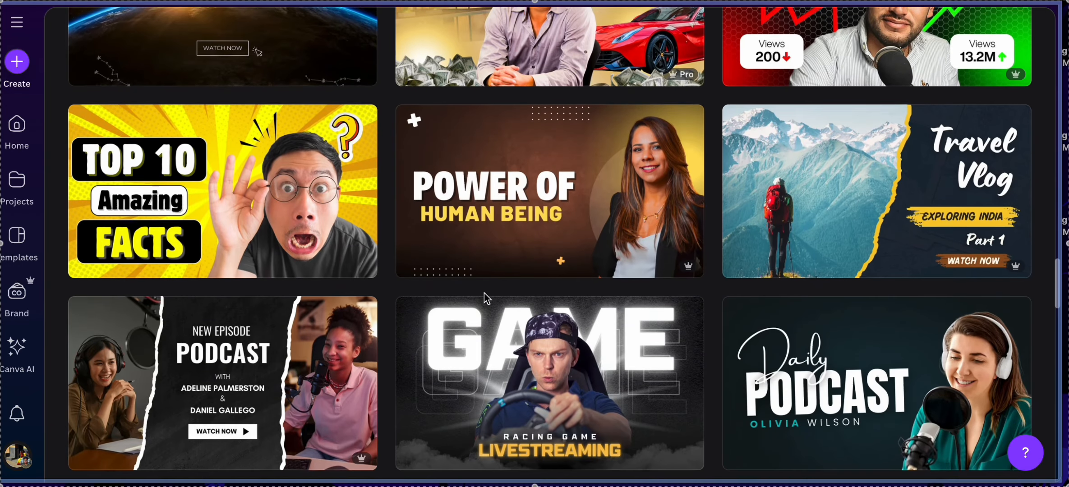
{"action": "scroll", "coordinate": [486, 299], "scroll_direction": "down", "scroll_amount": 19}
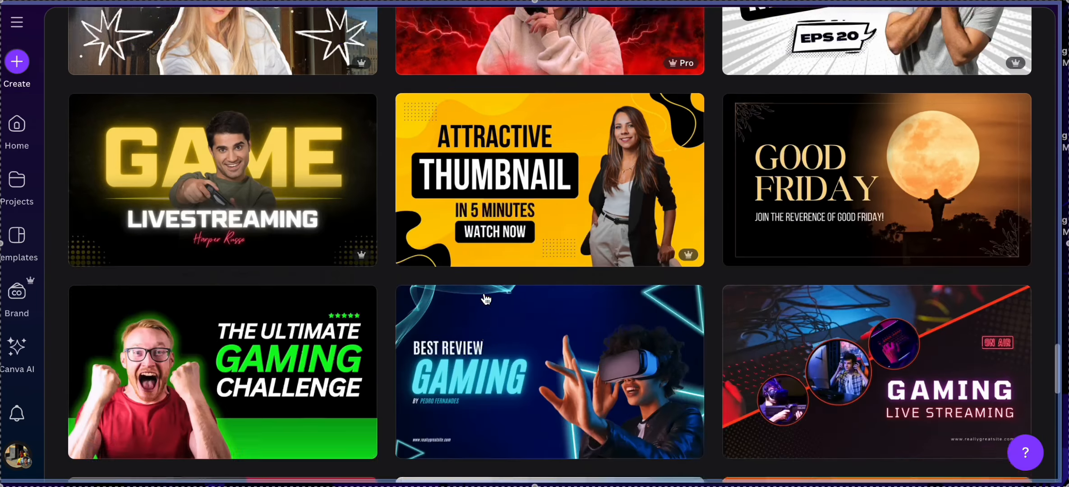
{"action": "scroll", "coordinate": [486, 298], "scroll_direction": "down", "scroll_amount": 13}
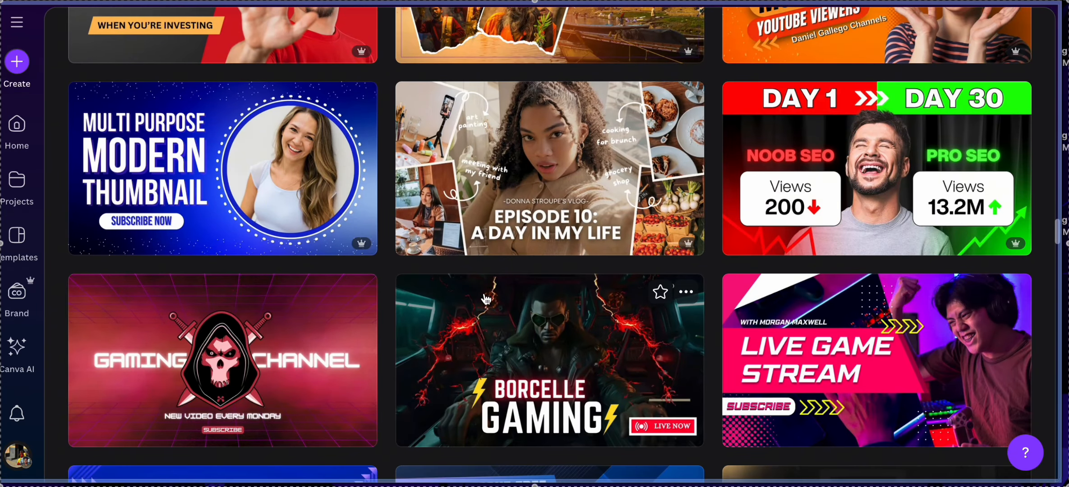
{"action": "scroll", "coordinate": [486, 299], "scroll_direction": "down", "scroll_amount": 20}
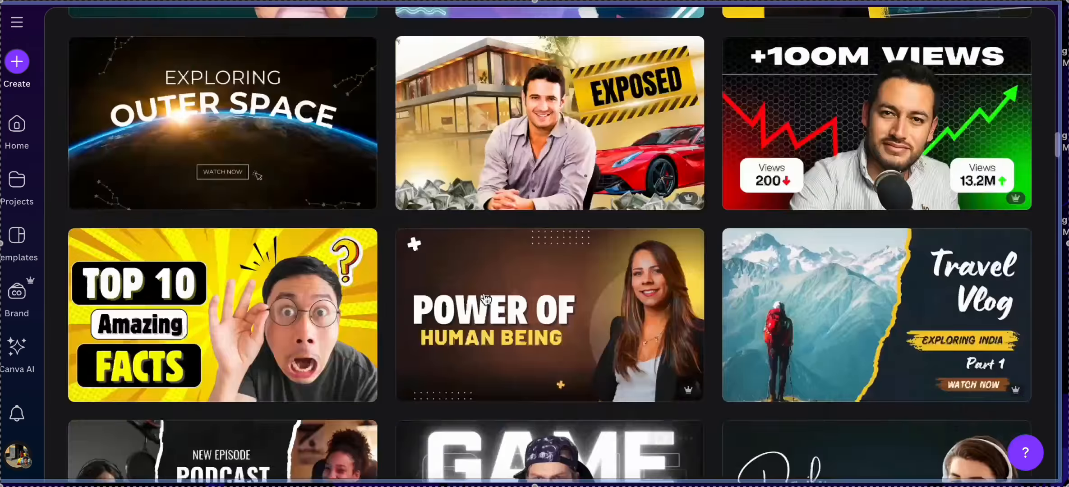
Switch to the Google Meet call and admit the participant waiting to join
{"action": "scroll", "coordinate": [486, 299], "scroll_direction": "up", "scroll_amount": 1}
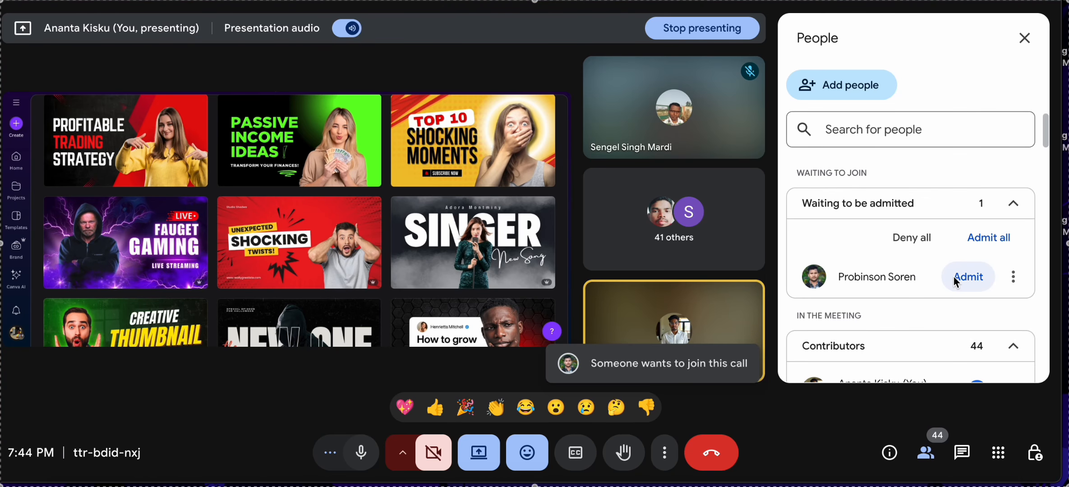
{"action": "left_click", "coordinate": [958, 276]}
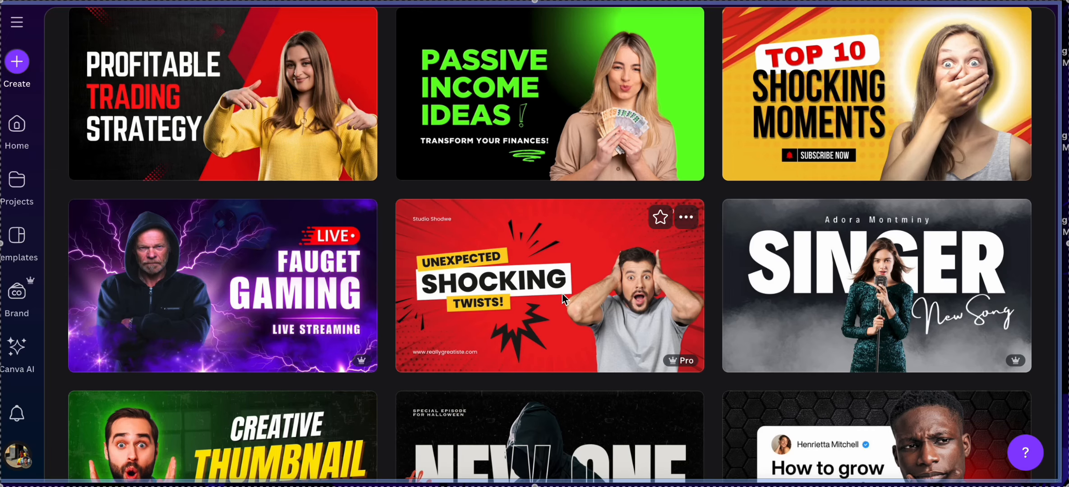
Return to the Canva template results and create a blank YouTube Thumbnail design
{"action": "scroll", "coordinate": [565, 299], "scroll_direction": "down", "scroll_amount": 10}
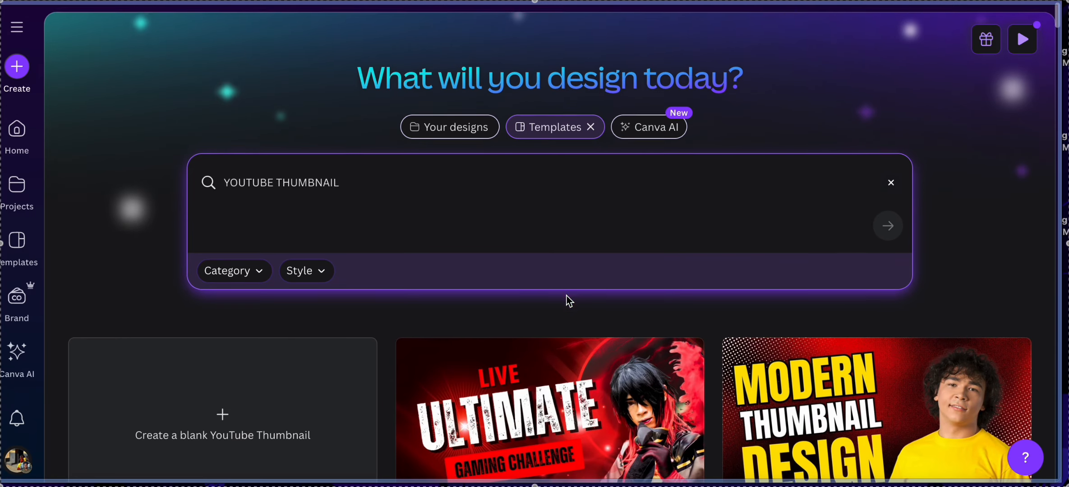
{"action": "scroll", "coordinate": [566, 299], "scroll_direction": "down", "scroll_amount": 3}
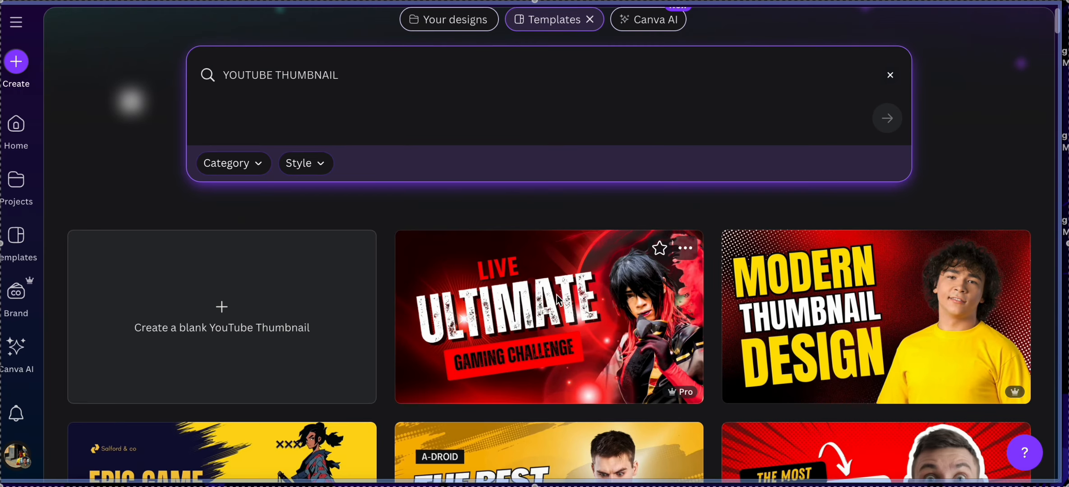
{"action": "left_click", "coordinate": [222, 306]}
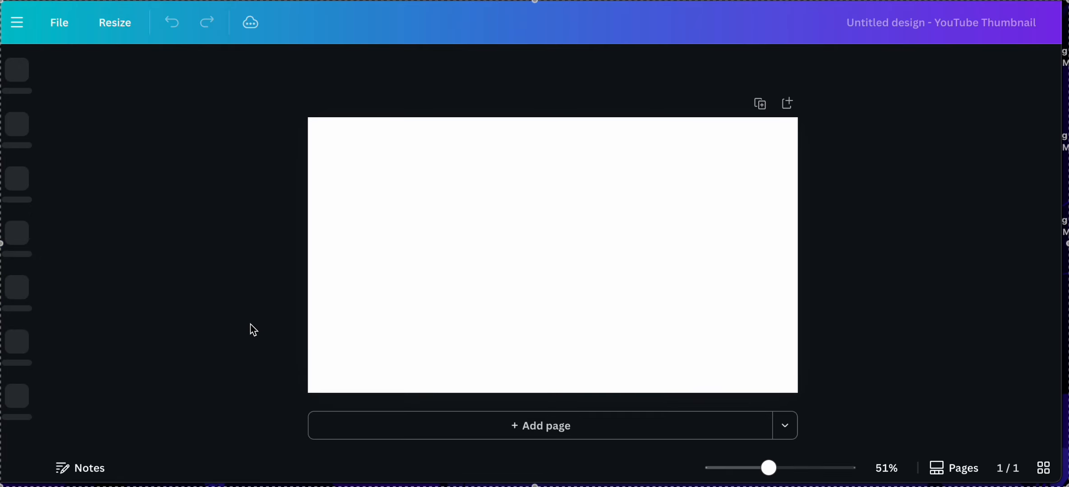
{"action": "left_click", "coordinate": [514, 270]}
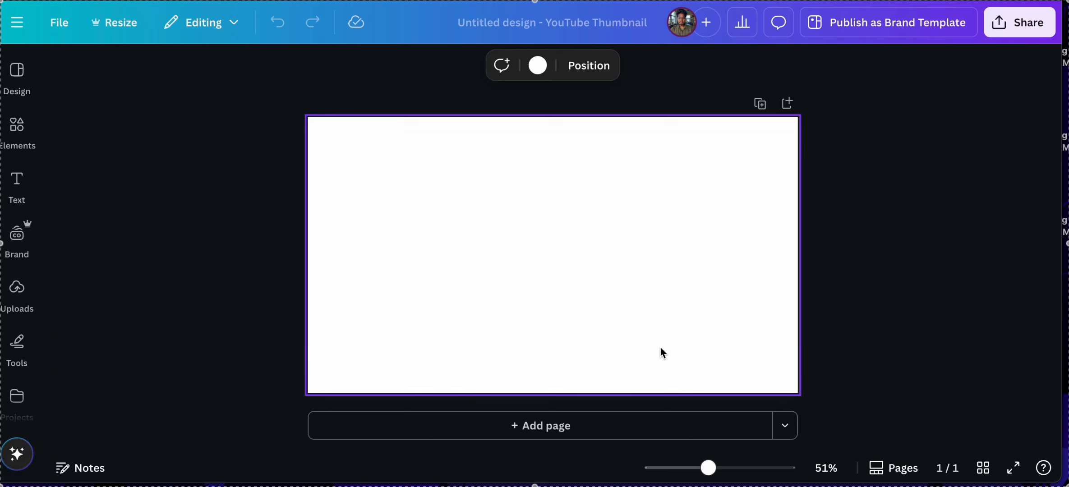
Place the uploaded photo of the man in a yellow shirt beside trading charts, enlarging it slightly and aligning it with the page's lower edge
{"action": "left_click", "coordinate": [28, 287]}
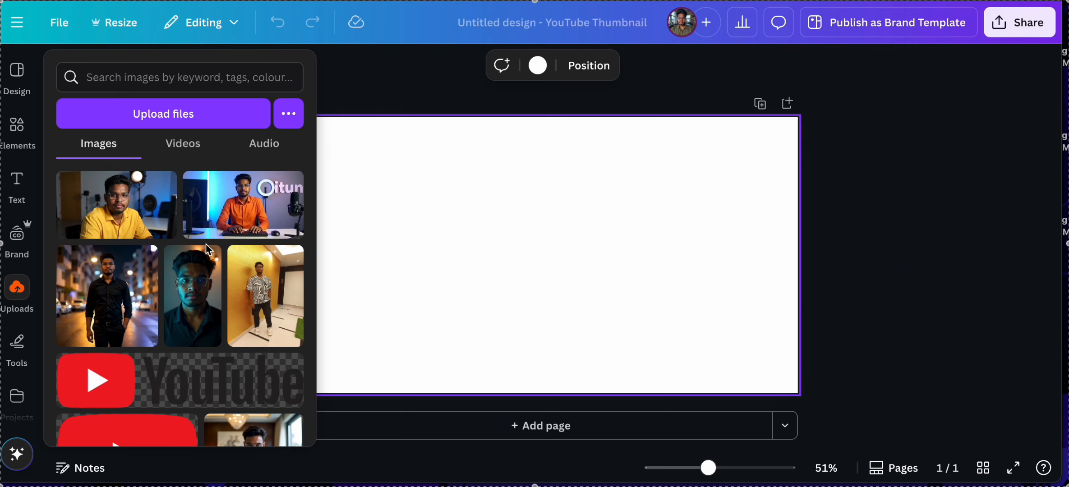
{"action": "scroll", "coordinate": [206, 243], "scroll_direction": "down", "scroll_amount": 1}
{"action": "scroll", "coordinate": [206, 243], "scroll_direction": "up", "scroll_amount": 1}
{"action": "scroll", "coordinate": [208, 249], "scroll_direction": "down", "scroll_amount": 3}
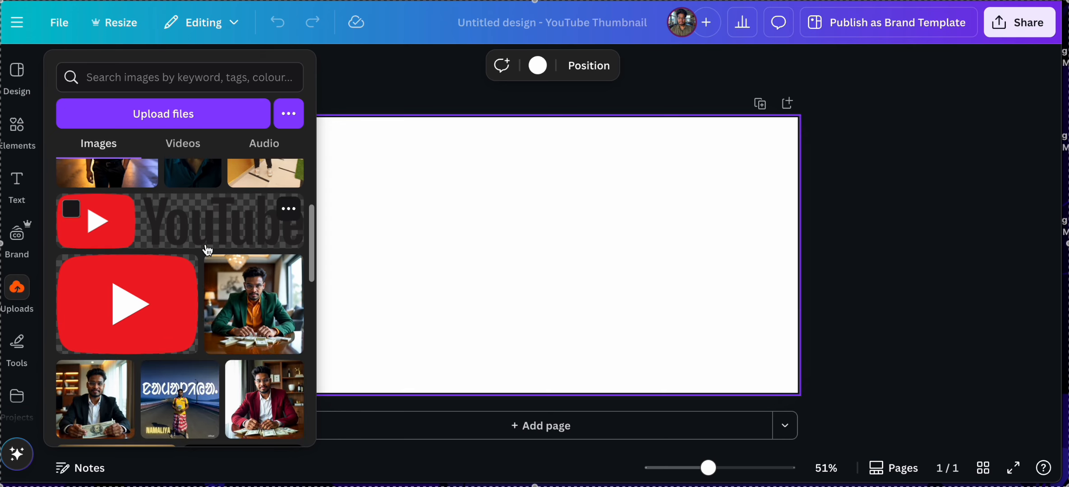
{"action": "scroll", "coordinate": [207, 249], "scroll_direction": "down", "scroll_amount": 6}
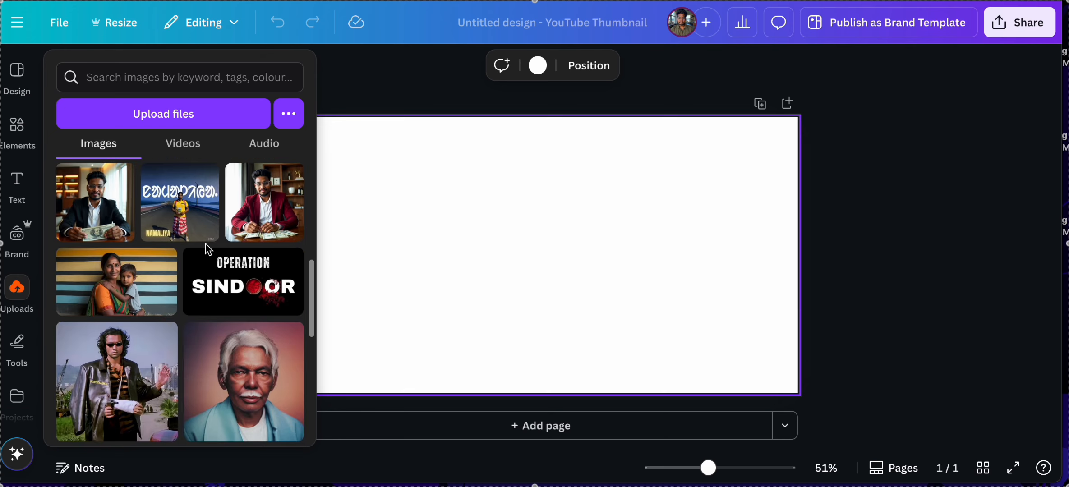
{"action": "scroll", "coordinate": [207, 249], "scroll_direction": "down", "scroll_amount": 8}
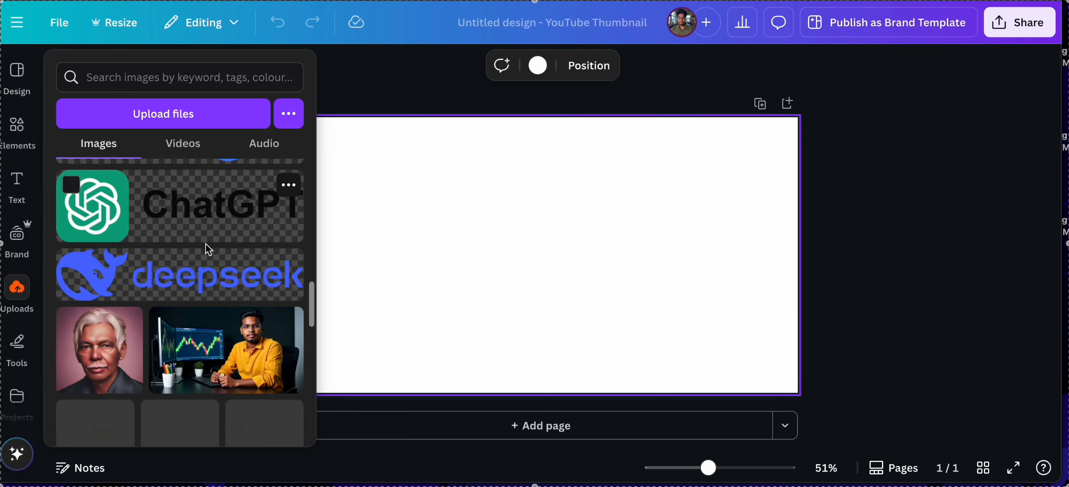
{"action": "scroll", "coordinate": [208, 249], "scroll_direction": "up", "scroll_amount": 1}
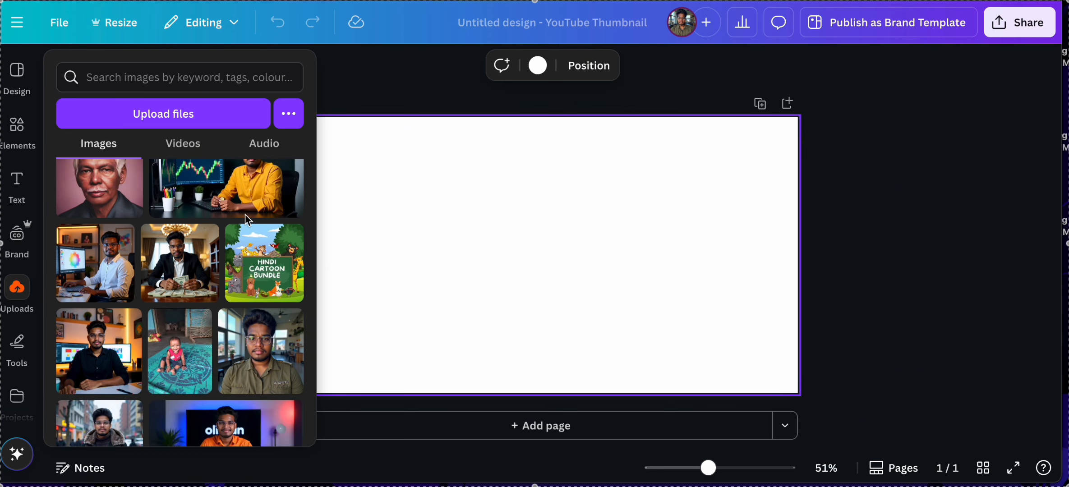
{"action": "left_click", "coordinate": [227, 199]}
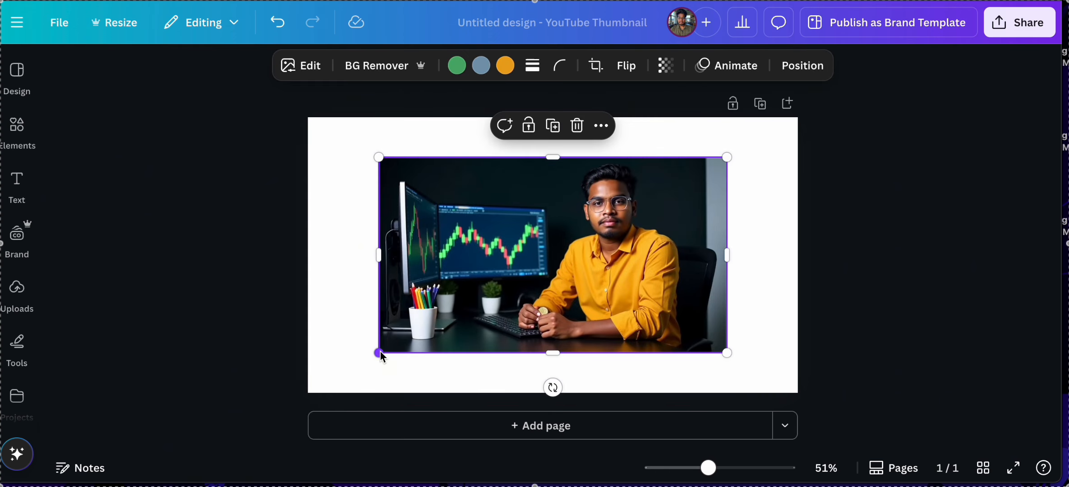
{"action": "left_click_drag", "start_coordinate": [380, 353], "coordinate": [358, 364]}
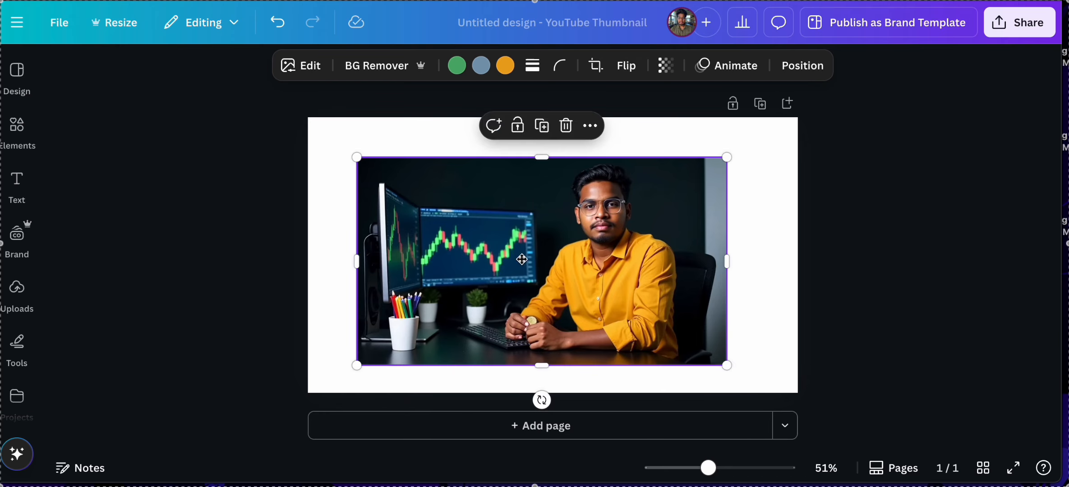
{"action": "left_click_drag", "start_coordinate": [522, 259], "coordinate": [533, 287]}
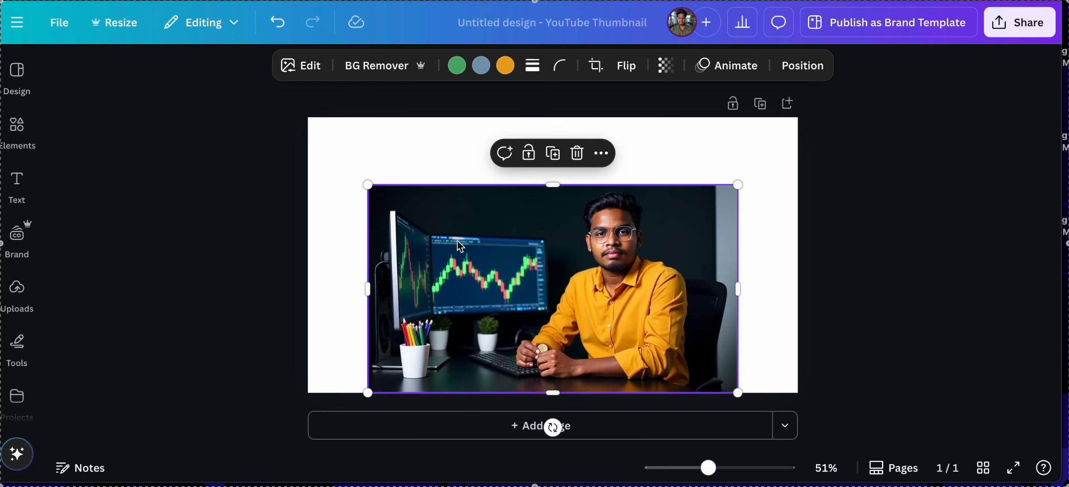
Remove the photo's background, crop its left side towards the seated man and shift the cut-out towards the page's lower-right corner
{"action": "left_click", "coordinate": [378, 68]}
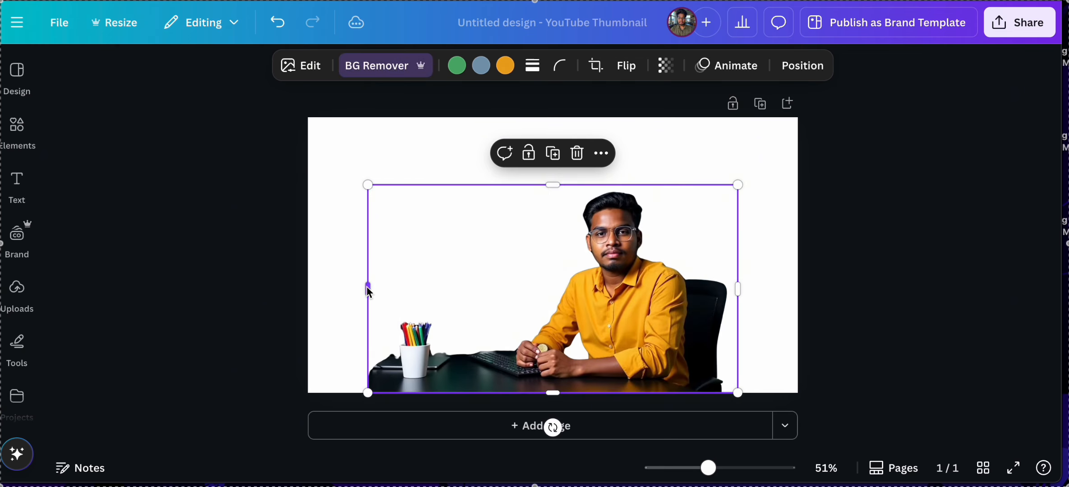
{"action": "left_click_drag", "start_coordinate": [369, 292], "coordinate": [515, 314]}
{"action": "left_click_drag", "start_coordinate": [679, 347], "coordinate": [747, 382]}
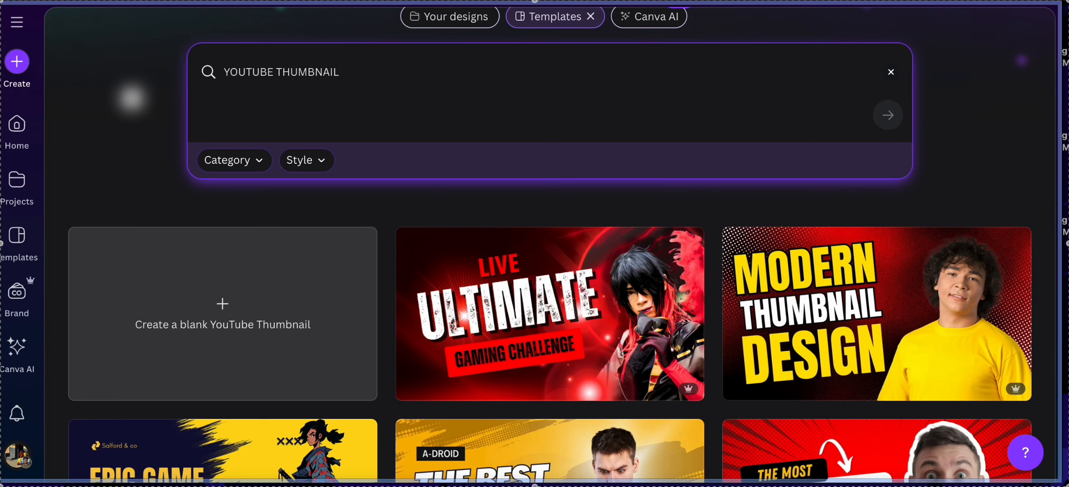
Switch to the Google Meet call and present the "Untitled design - YouTube Thumbnail" tab with its audio instead
{"action": "key", "text": "ctrl+Tab"}
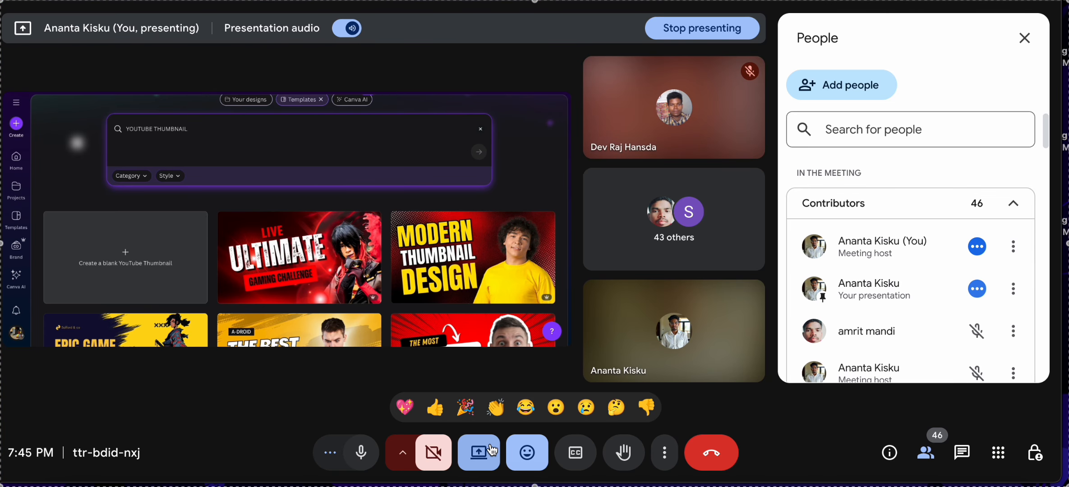
{"action": "left_click", "coordinate": [479, 452]}
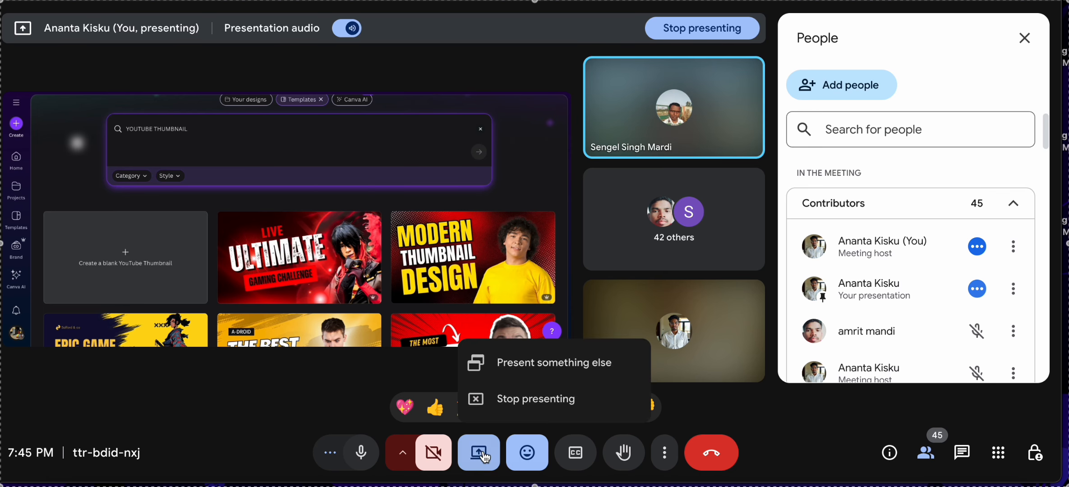
{"action": "left_click", "coordinate": [524, 369]}
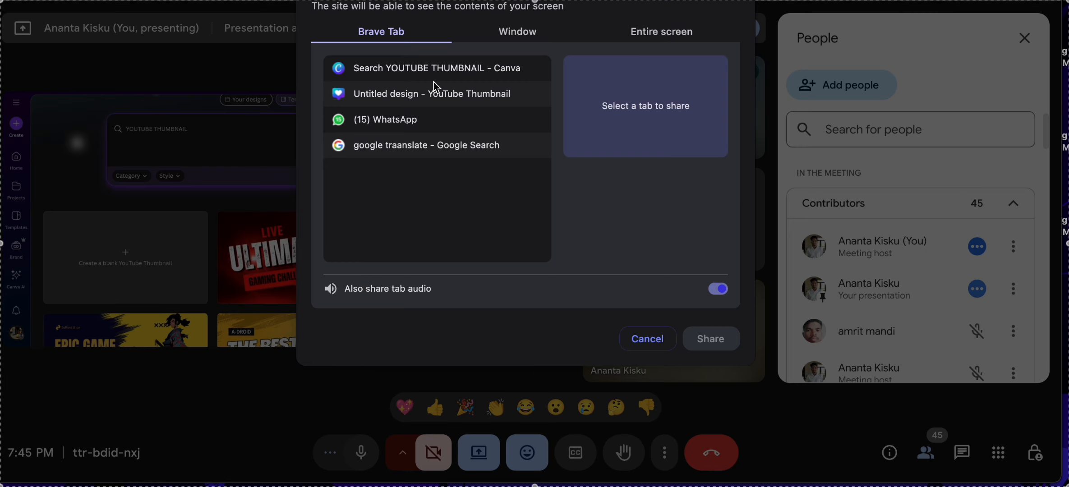
{"action": "left_click", "coordinate": [443, 65]}
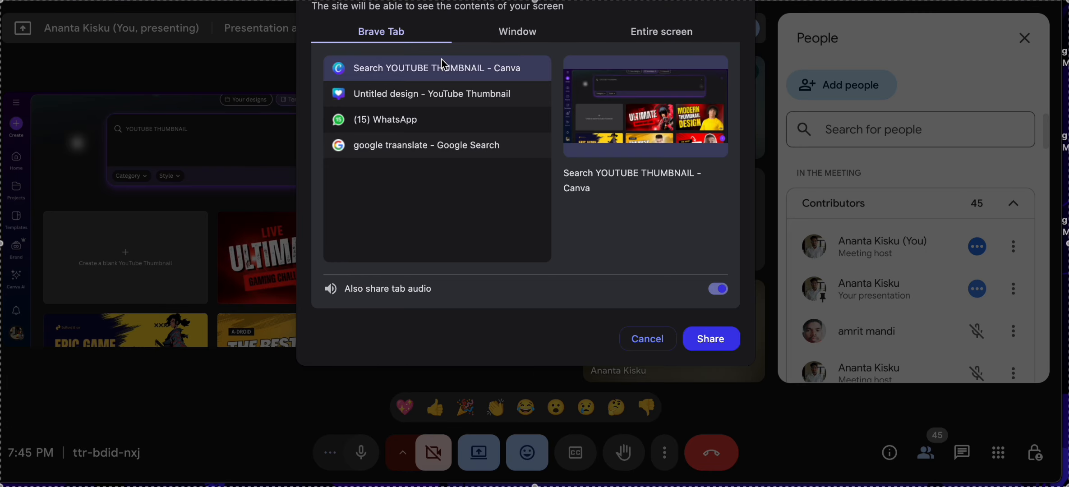
{"action": "left_click", "coordinate": [465, 101]}
{"action": "left_click", "coordinate": [711, 339]}
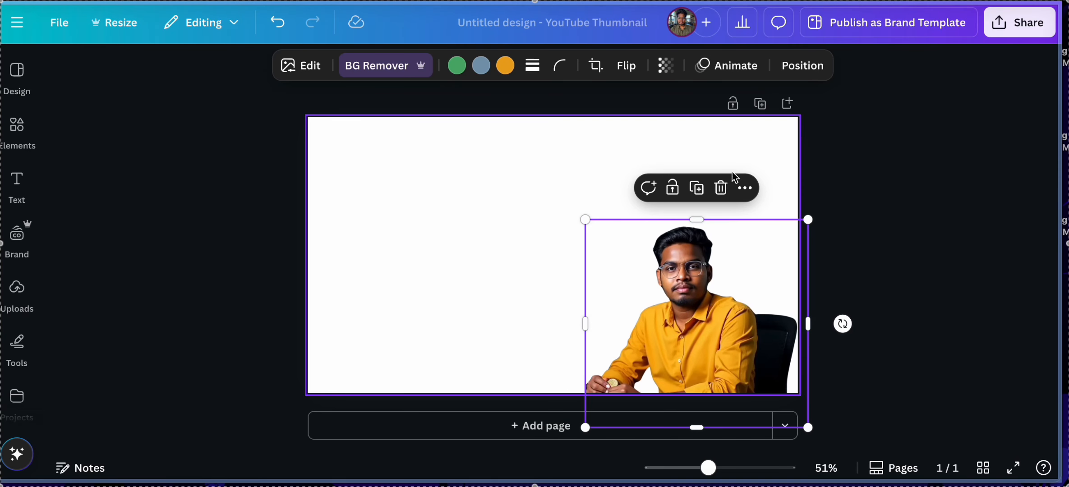
Delete the yellow-shirt cut-out and place the uploaded photo of the man in a green suit, hands clasped, before bookshelves
{"action": "left_click", "coordinate": [721, 188]}
{"action": "left_click", "coordinate": [19, 291]}
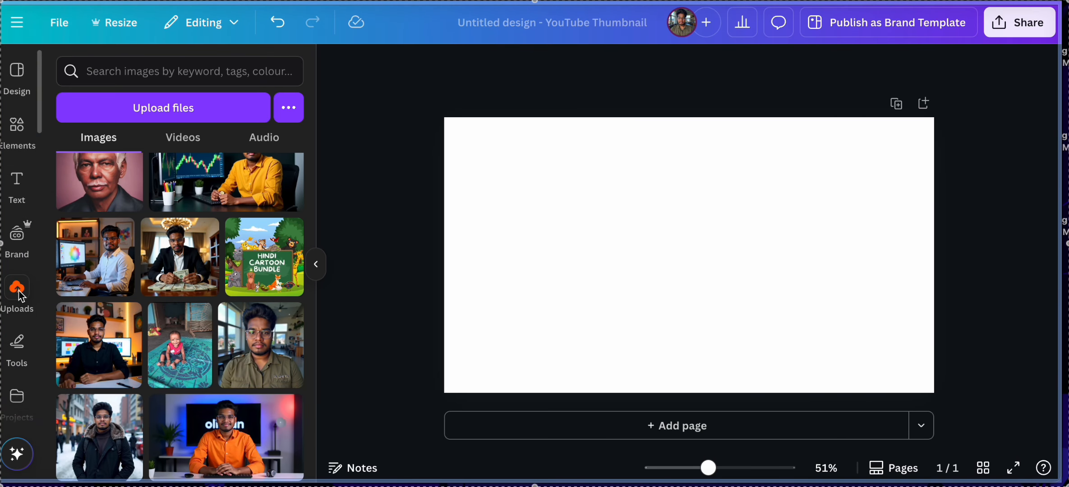
{"action": "scroll", "coordinate": [195, 300], "scroll_direction": "down", "scroll_amount": 2}
{"action": "scroll", "coordinate": [195, 299], "scroll_direction": "down", "scroll_amount": 5}
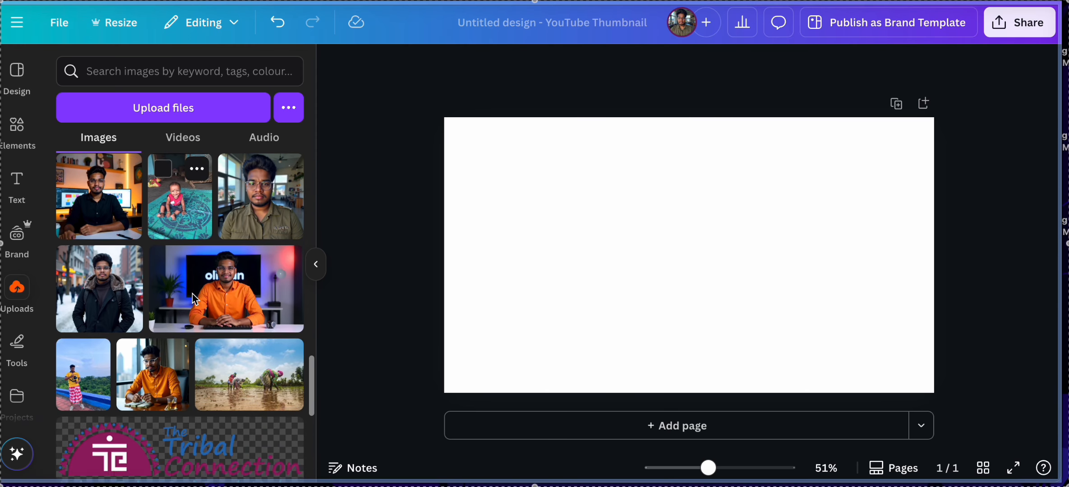
{"action": "scroll", "coordinate": [195, 299], "scroll_direction": "down", "scroll_amount": 4}
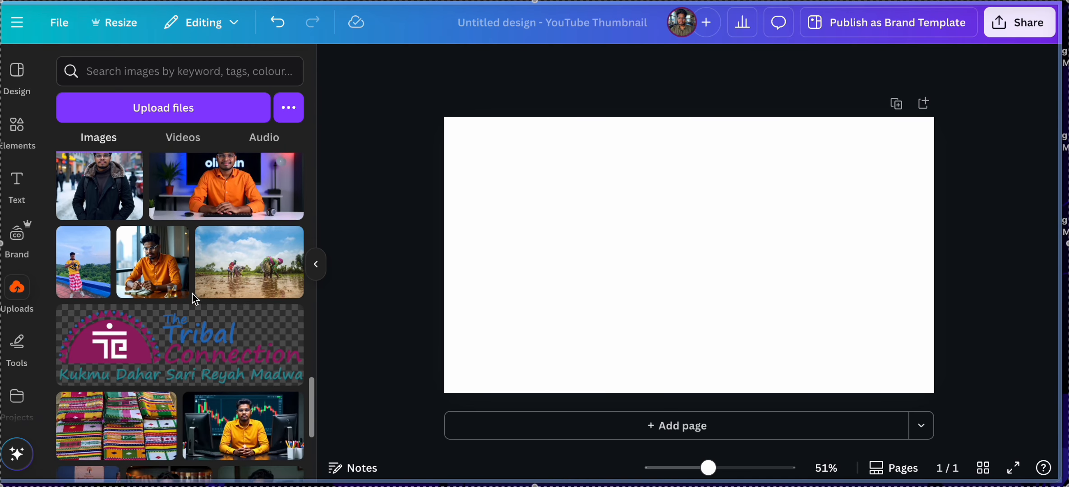
{"action": "scroll", "coordinate": [230, 382], "scroll_direction": "down", "scroll_amount": 1}
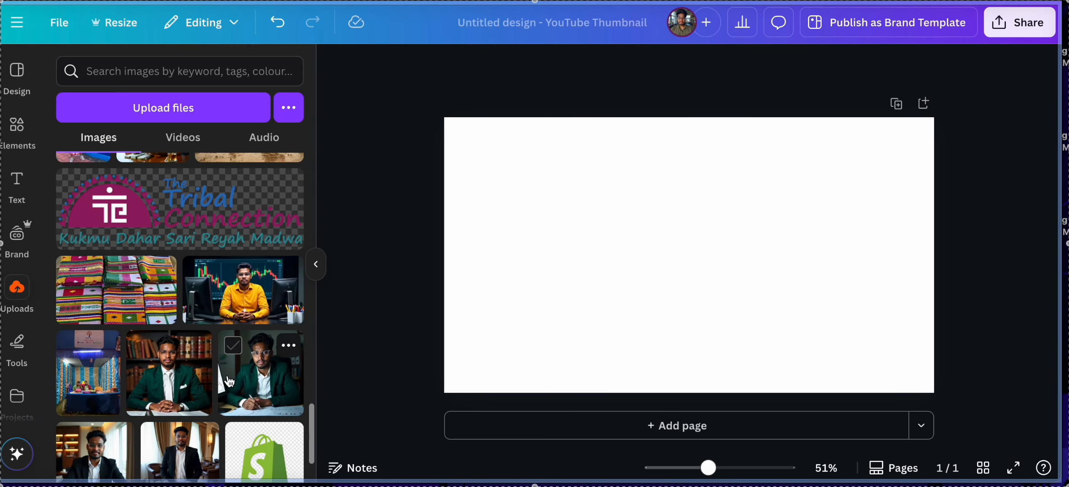
{"action": "left_click", "coordinate": [180, 382]}
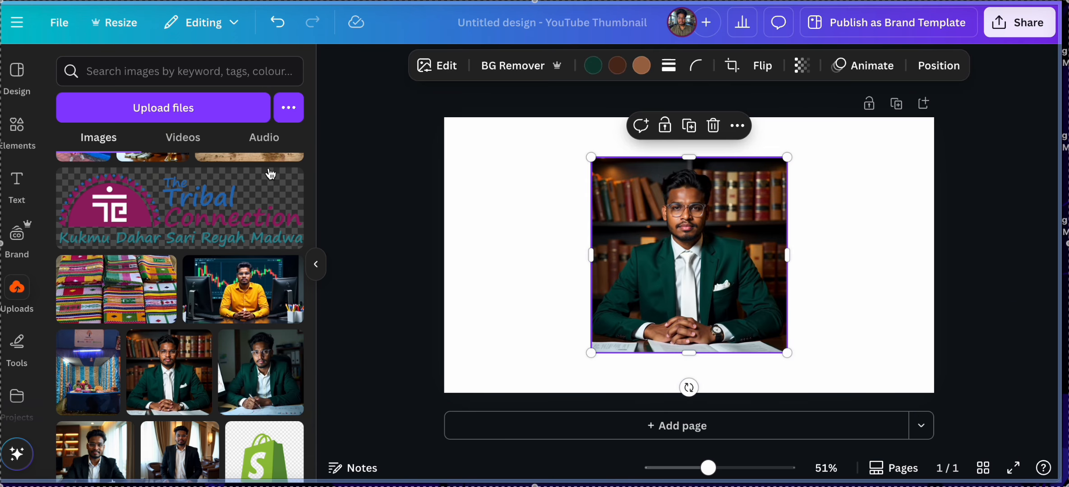
{"action": "left_click", "coordinate": [316, 264]}
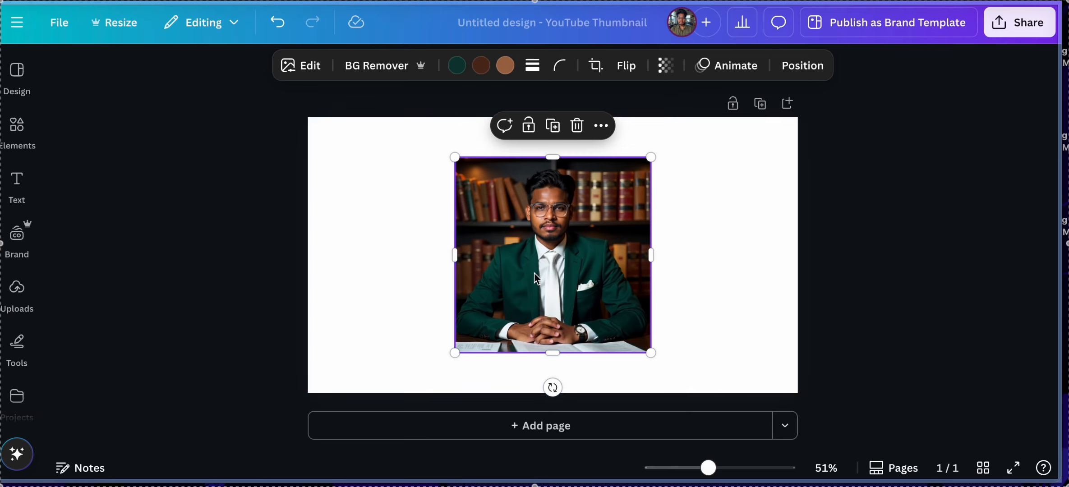
Remove the green-suit photo's background, enlarge the cut-out and centre it horizontally with its base extending past the page's lower edge
{"action": "left_click", "coordinate": [387, 74]}
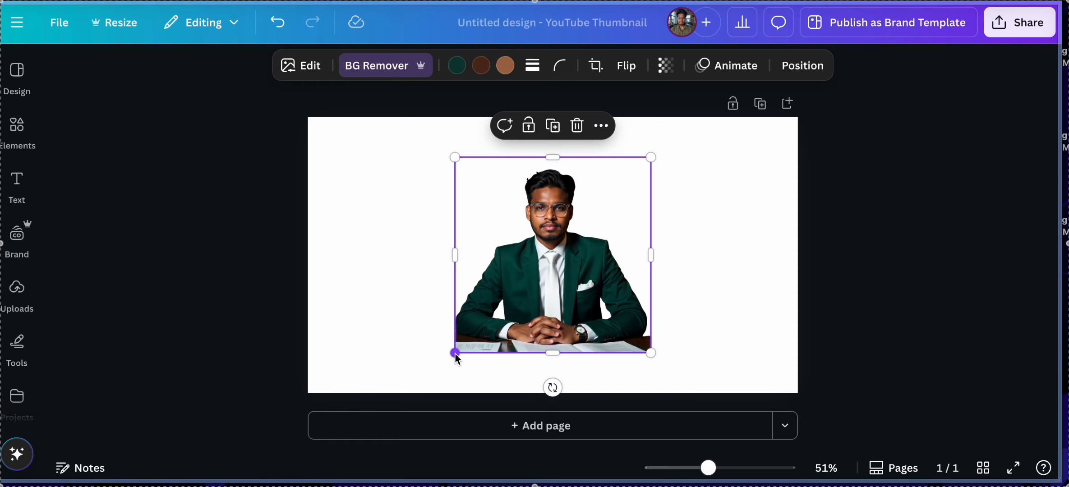
{"action": "left_click_drag", "start_coordinate": [455, 355], "coordinate": [416, 442]}
{"action": "left_click_drag", "start_coordinate": [550, 262], "coordinate": [580, 260]}
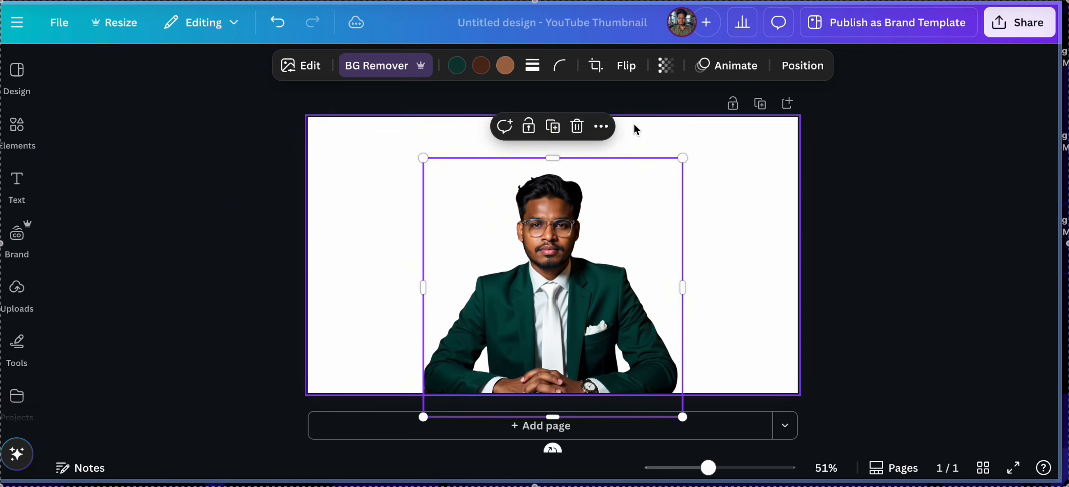
{"action": "left_click_drag", "start_coordinate": [685, 161], "coordinate": [709, 152]}
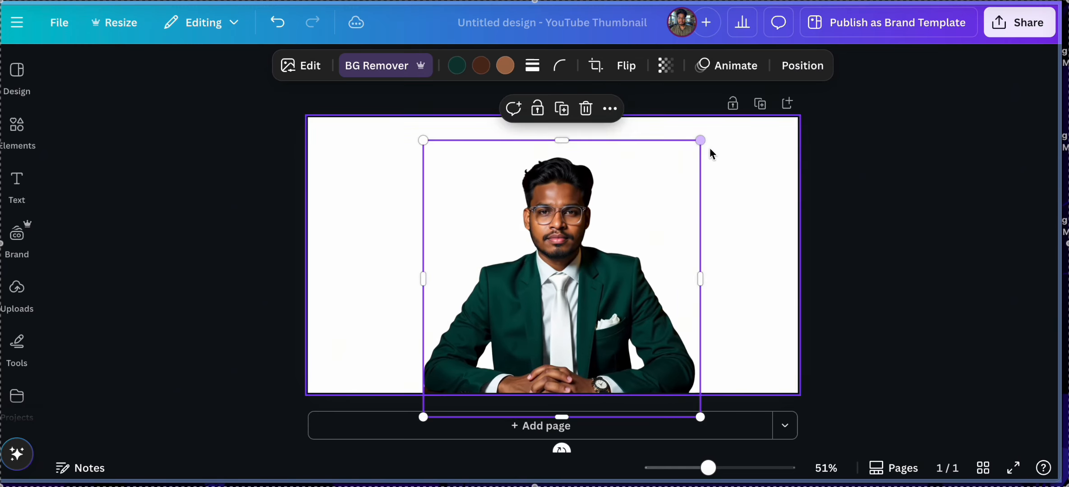
{"action": "left_click", "coordinate": [728, 188]}
{"action": "left_click", "coordinate": [585, 221]}
{"action": "left_click_drag", "start_coordinate": [585, 221], "coordinate": [579, 217]}
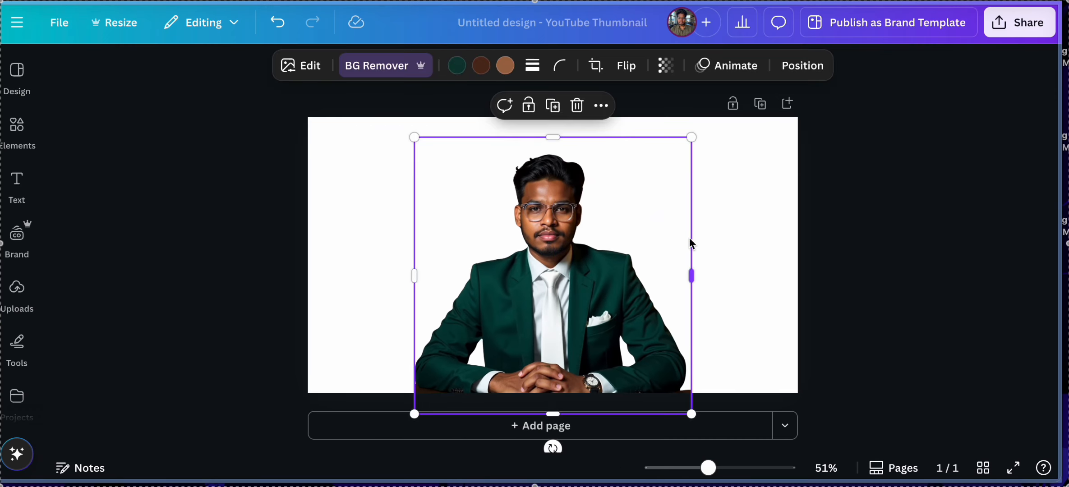
Try dark green, light brown, light grey, yellow, dark blue and black as the page's background colour
{"action": "left_click", "coordinate": [743, 236]}
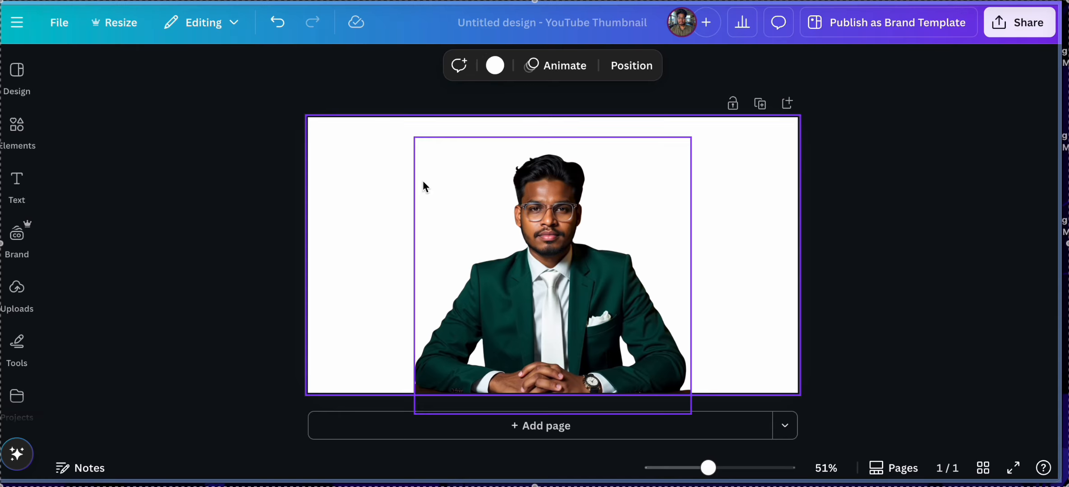
{"action": "left_click", "coordinate": [484, 70]}
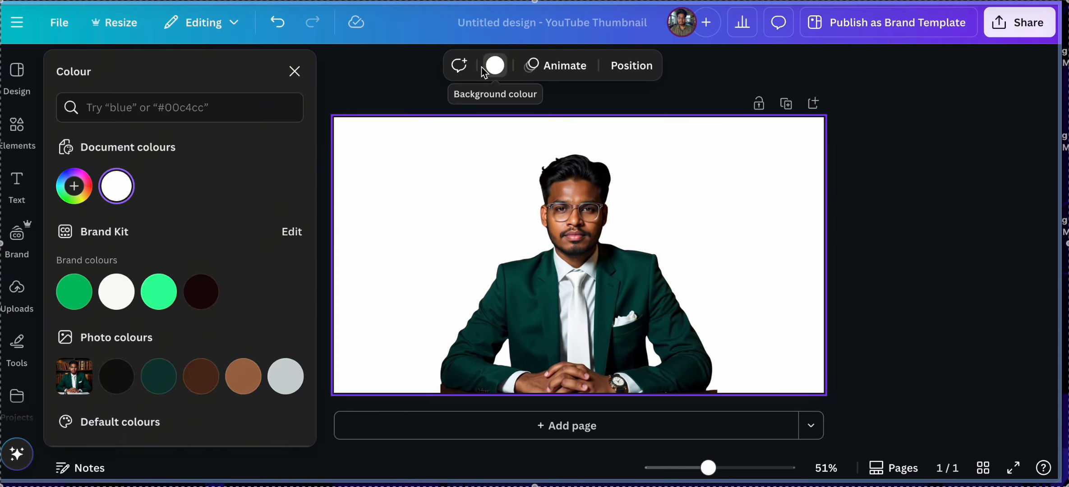
{"action": "left_click", "coordinate": [161, 380]}
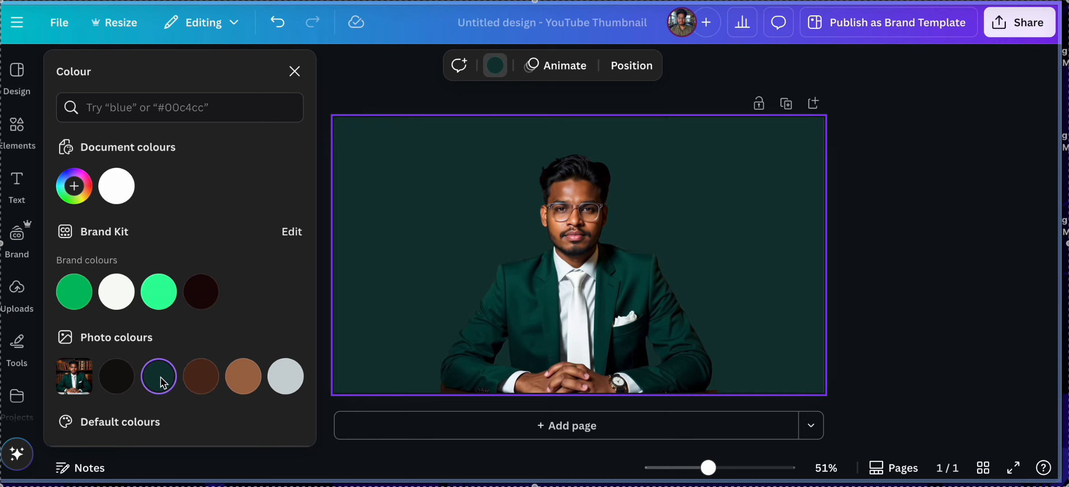
{"action": "left_click", "coordinate": [246, 377]}
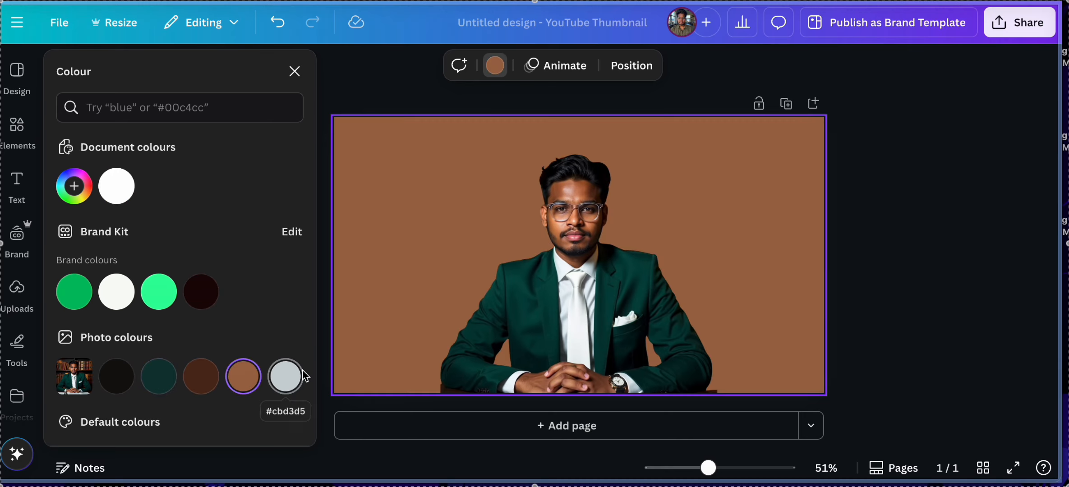
{"action": "left_click", "coordinate": [286, 376]}
{"action": "scroll", "coordinate": [181, 372], "scroll_direction": "down", "scroll_amount": 4}
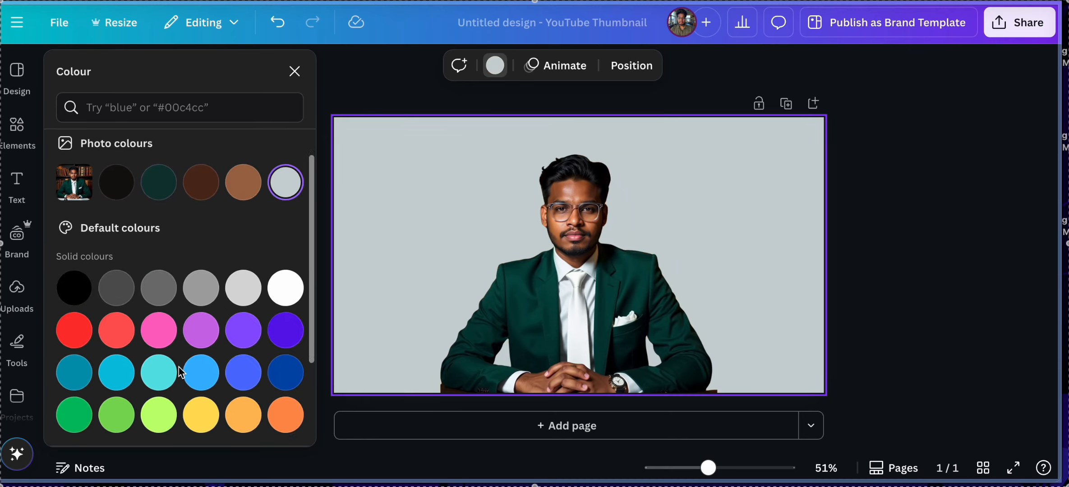
{"action": "left_click", "coordinate": [60, 336]}
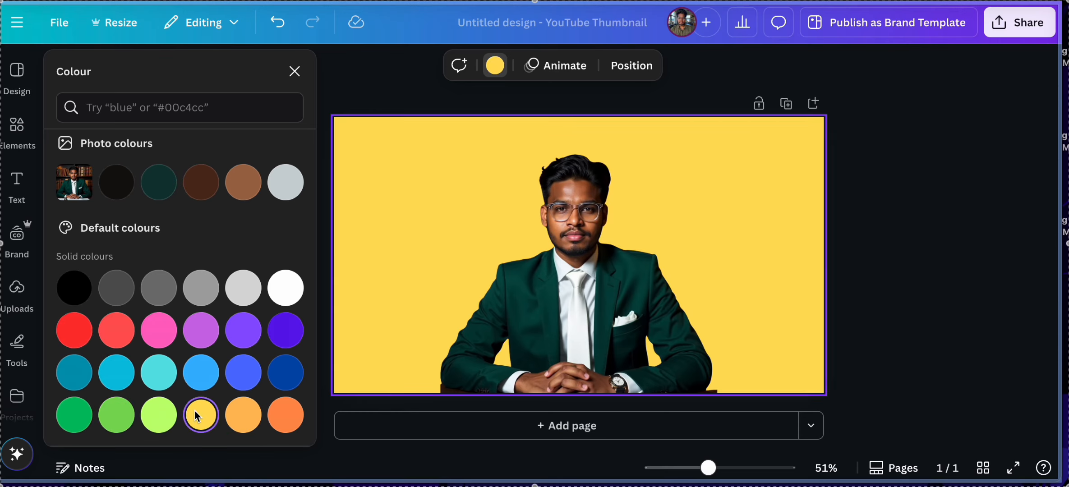
{"action": "left_click", "coordinate": [283, 378]}
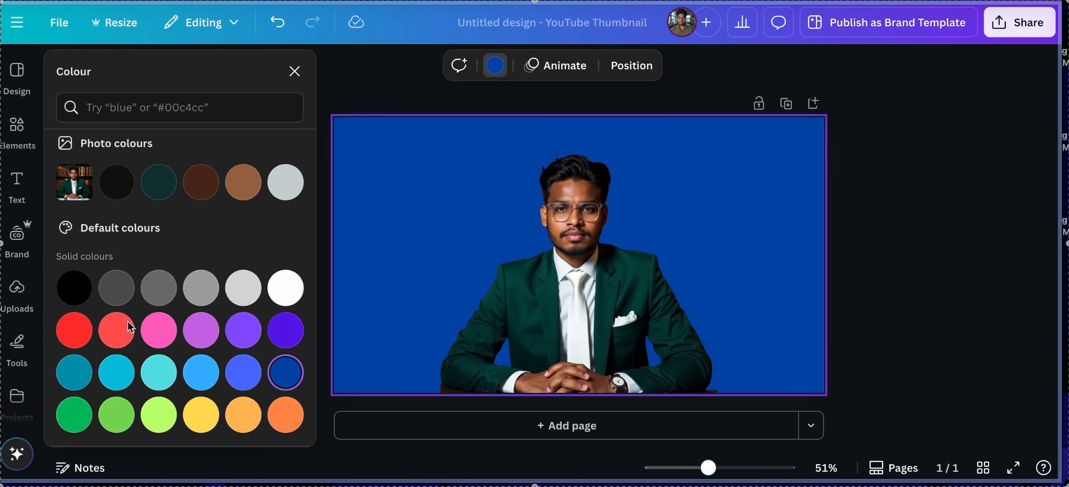
{"action": "left_click", "coordinate": [69, 297]}
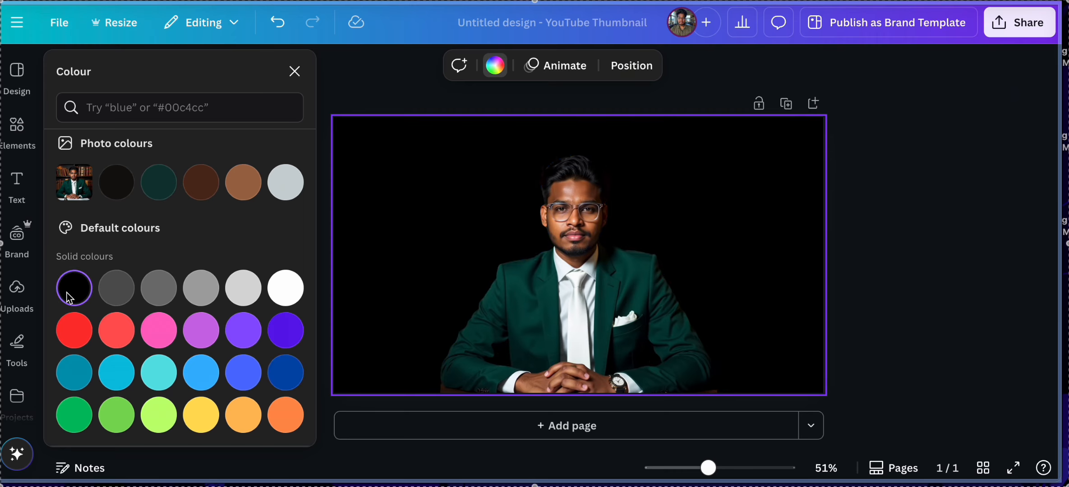
Compare the photo colours as page backgrounds and set the background to the off-white brand colour
{"action": "scroll", "coordinate": [209, 299], "scroll_direction": "up", "scroll_amount": 2}
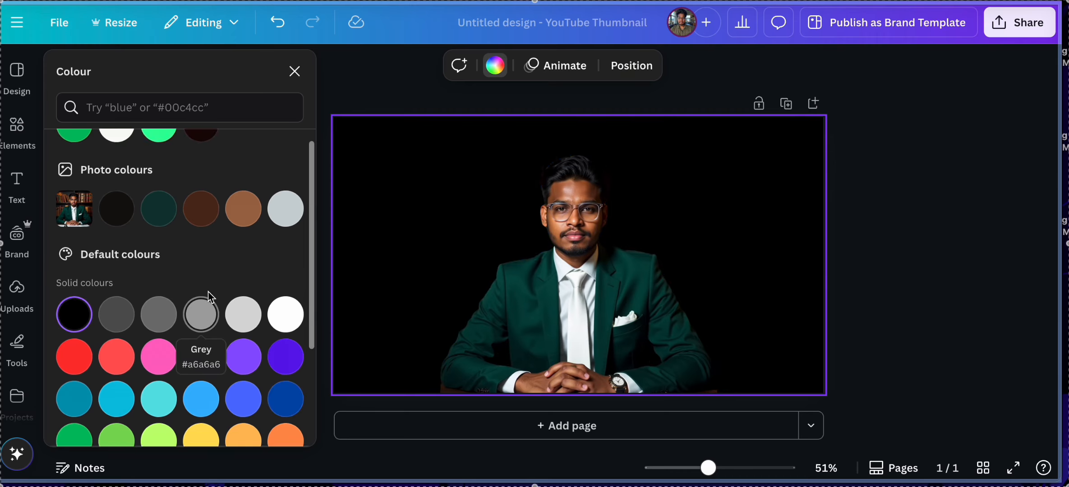
{"action": "left_click", "coordinate": [163, 264]}
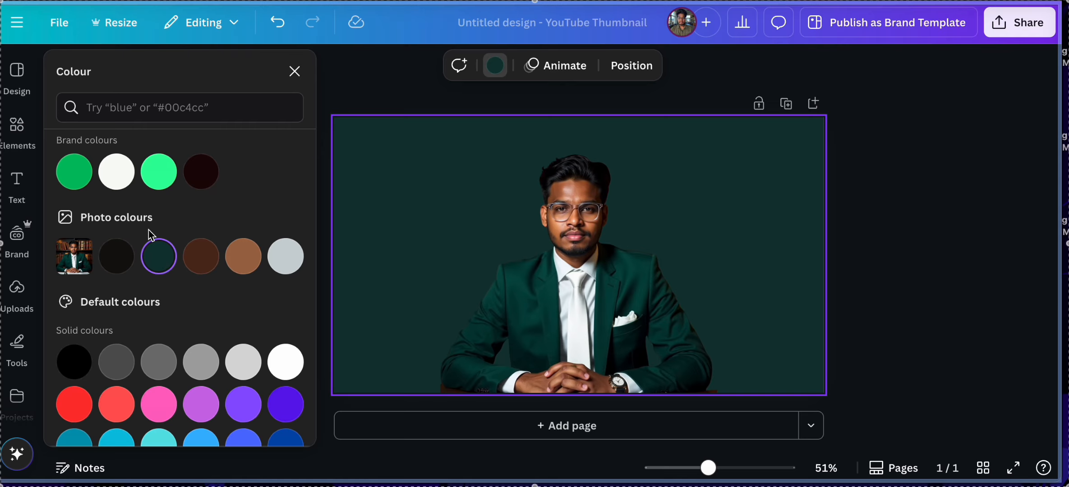
{"action": "left_click", "coordinate": [125, 258]}
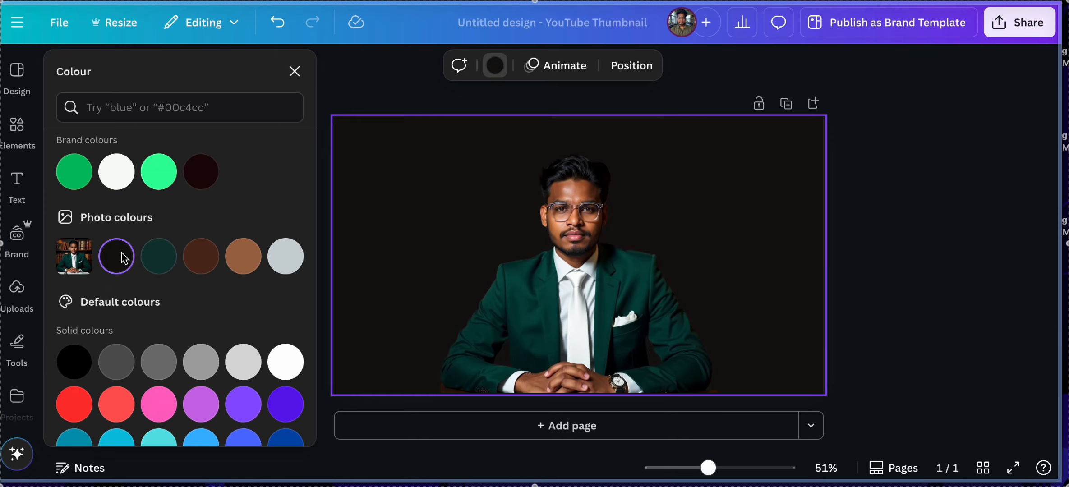
{"action": "left_click", "coordinate": [158, 257]}
{"action": "left_click", "coordinate": [202, 258]}
{"action": "left_click", "coordinate": [280, 256]}
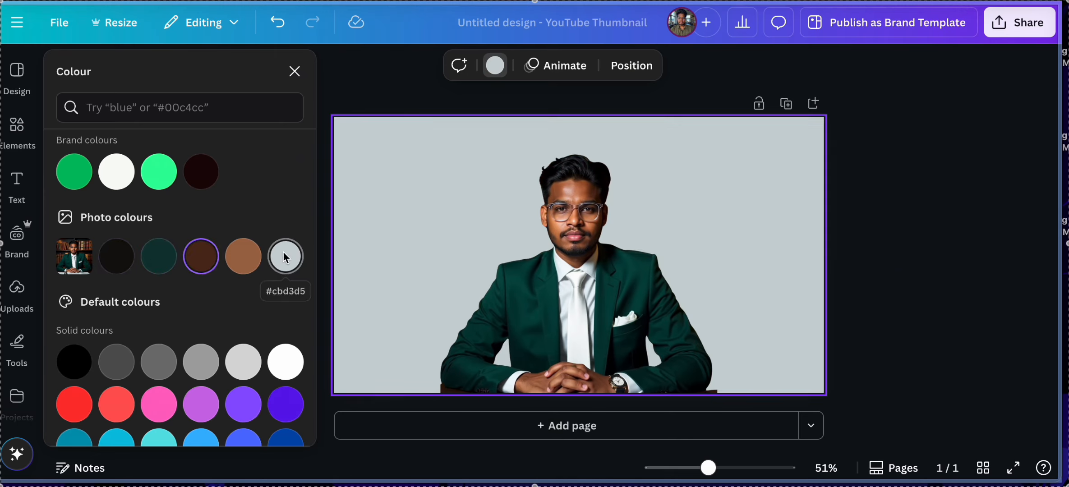
{"action": "left_click", "coordinate": [117, 185]}
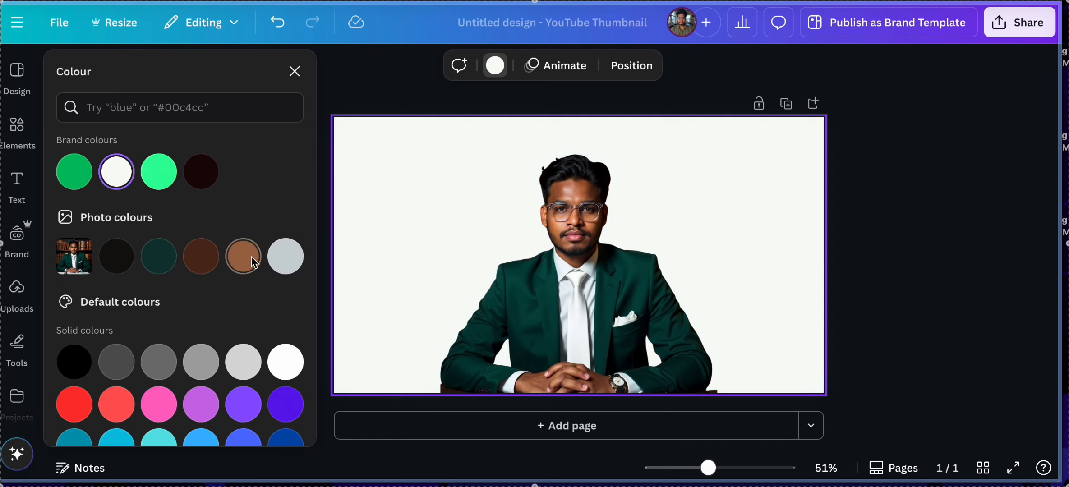
{"action": "left_click", "coordinate": [281, 258]}
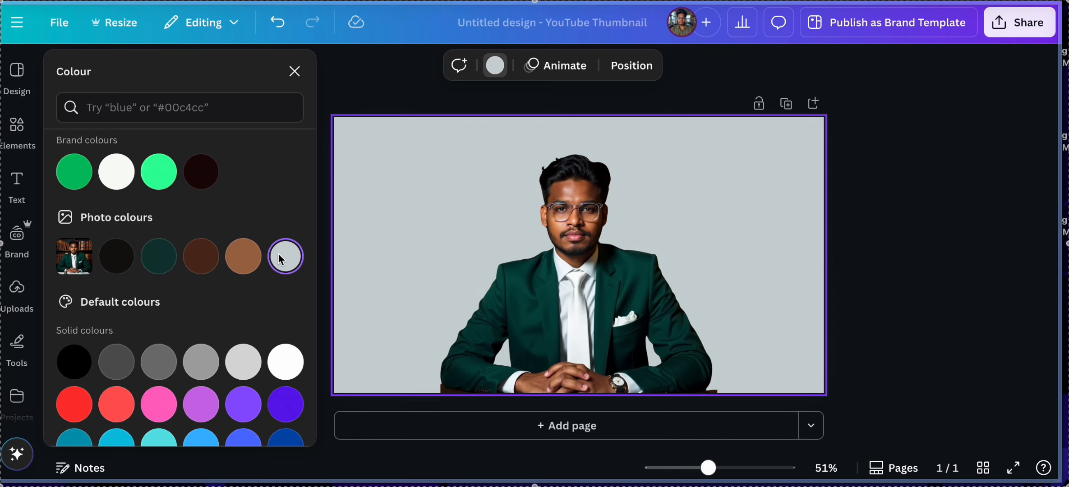
{"action": "left_click", "coordinate": [204, 257]}
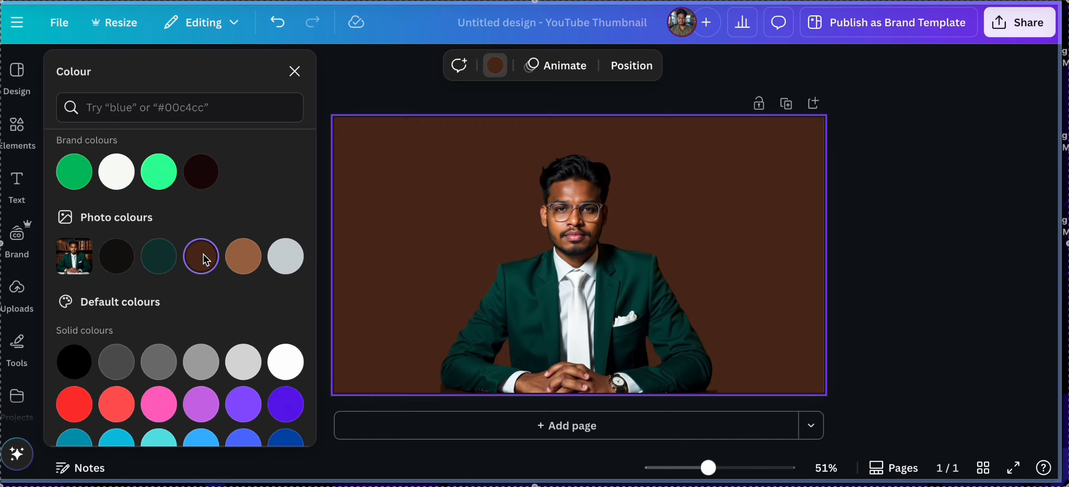
{"action": "left_click", "coordinate": [159, 256]}
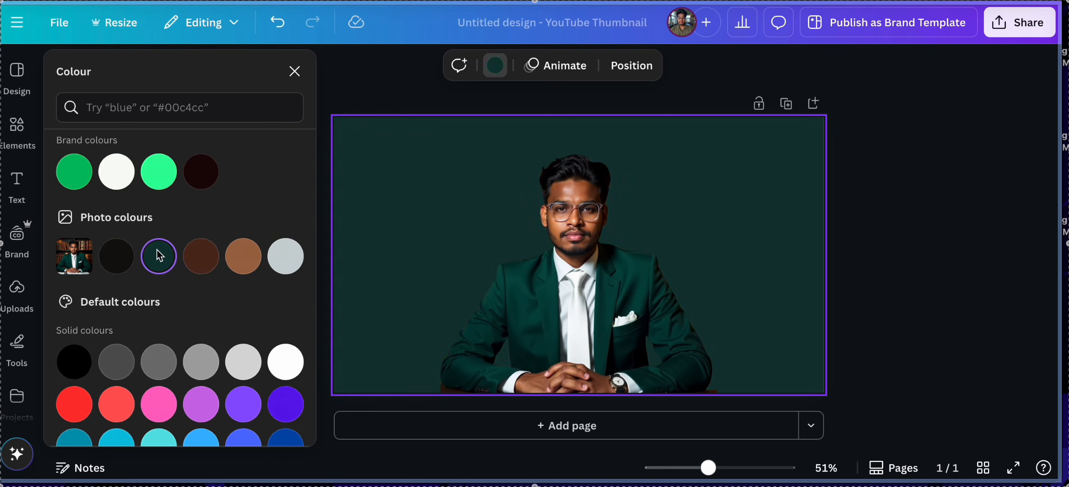
{"action": "left_click", "coordinate": [281, 267]}
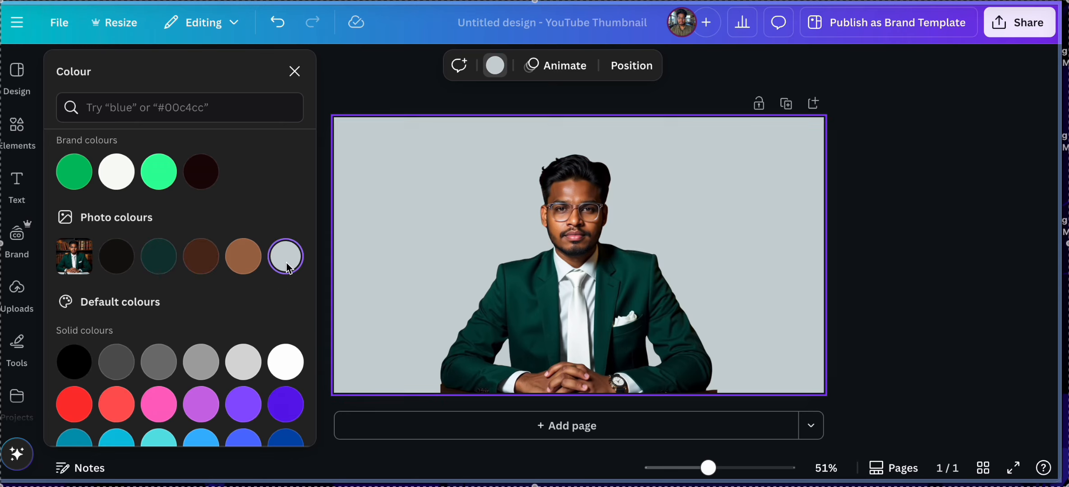
{"action": "left_click", "coordinate": [126, 182]}
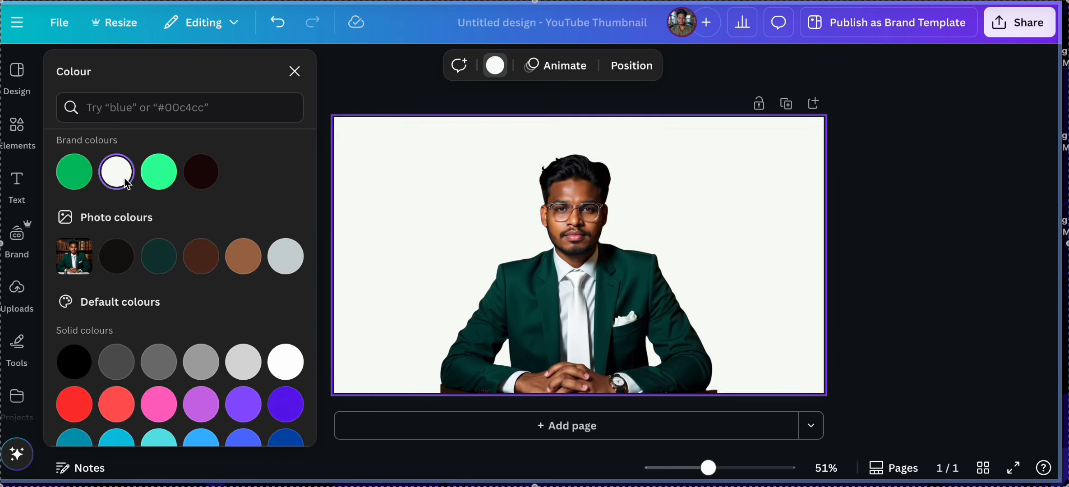
{"action": "left_click", "coordinate": [294, 72]}
Add a Brand Kit heading to the page, enlarge it to size 92 and place it in the page's upper-left corner
{"action": "left_click", "coordinate": [17, 183]}
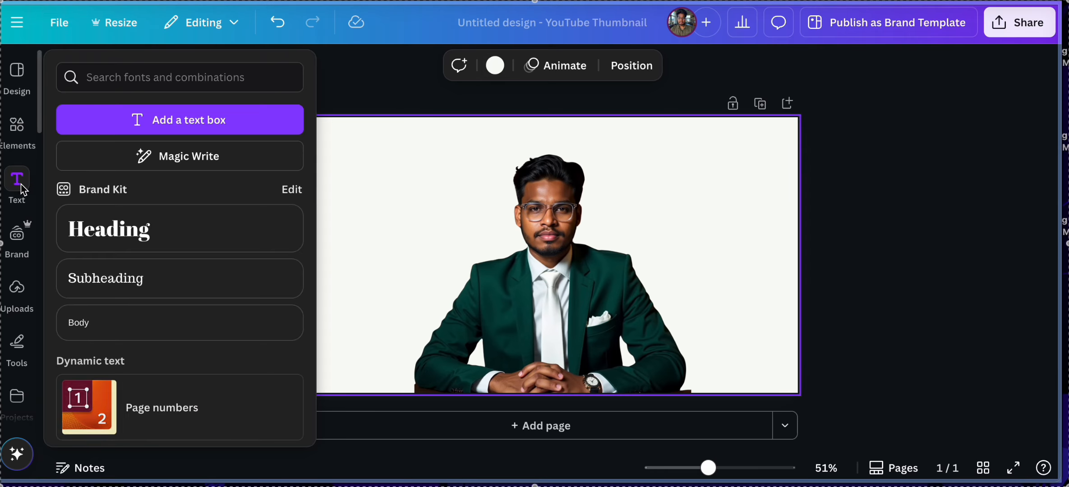
{"action": "left_click", "coordinate": [179, 233]}
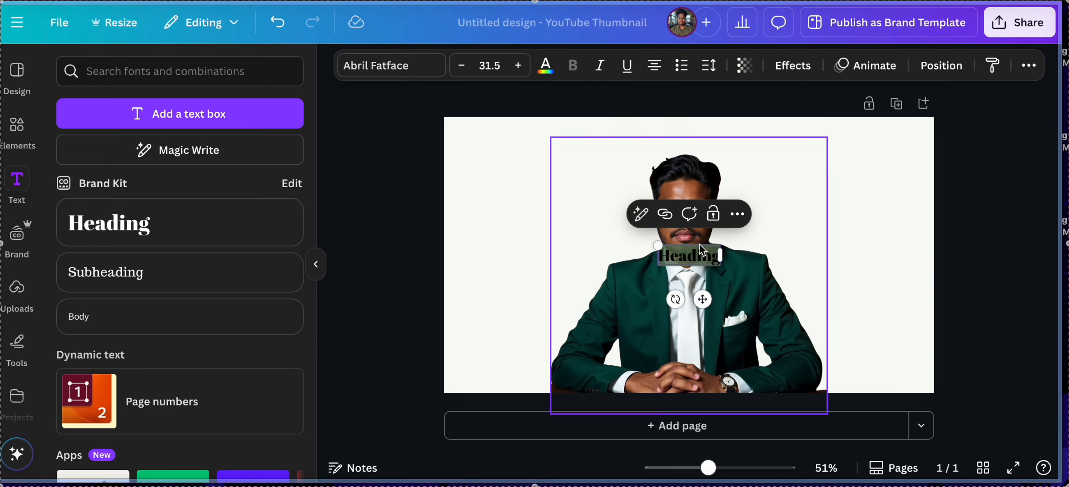
{"action": "left_click_drag", "start_coordinate": [660, 270], "coordinate": [541, 303]}
{"action": "left_click", "coordinate": [319, 270]}
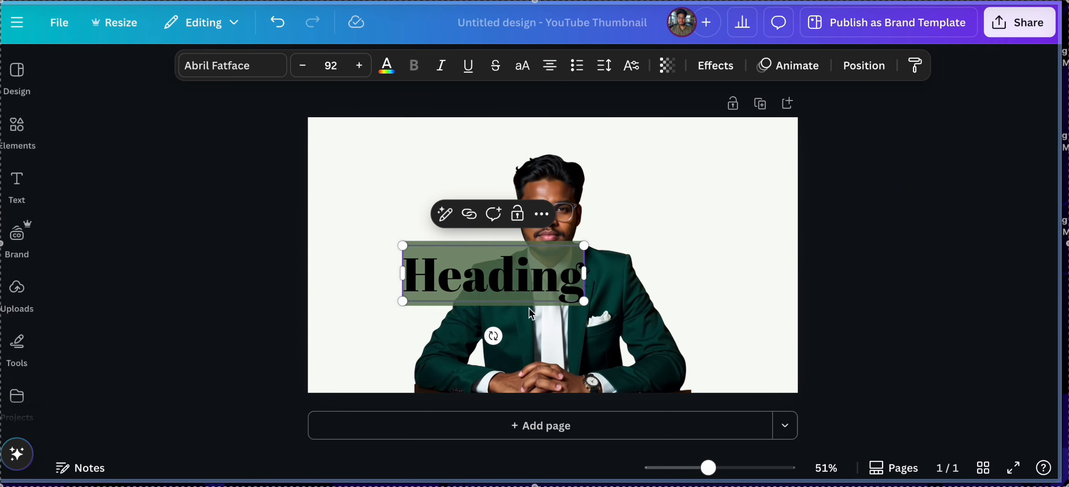
{"action": "left_click", "coordinate": [698, 249]}
{"action": "left_click", "coordinate": [504, 291]}
{"action": "left_click_drag", "start_coordinate": [504, 291], "coordinate": [423, 181]}
Replace the heading's placeholder text with "ONLINE MONEY MAKING IDEAS", breaking the line after ONLINE
{"action": "double_click", "coordinate": [420, 172]}
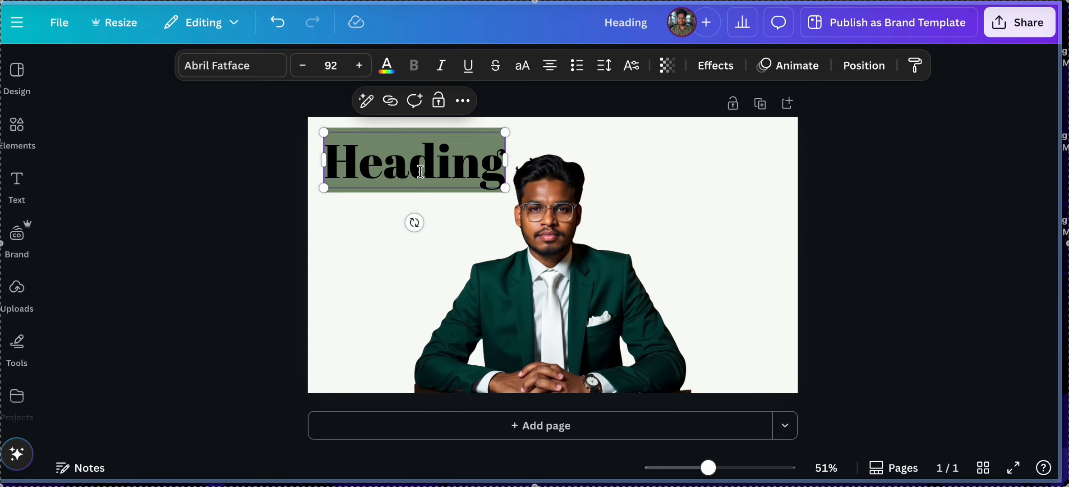
{"action": "type", "text": "ONLINE"}
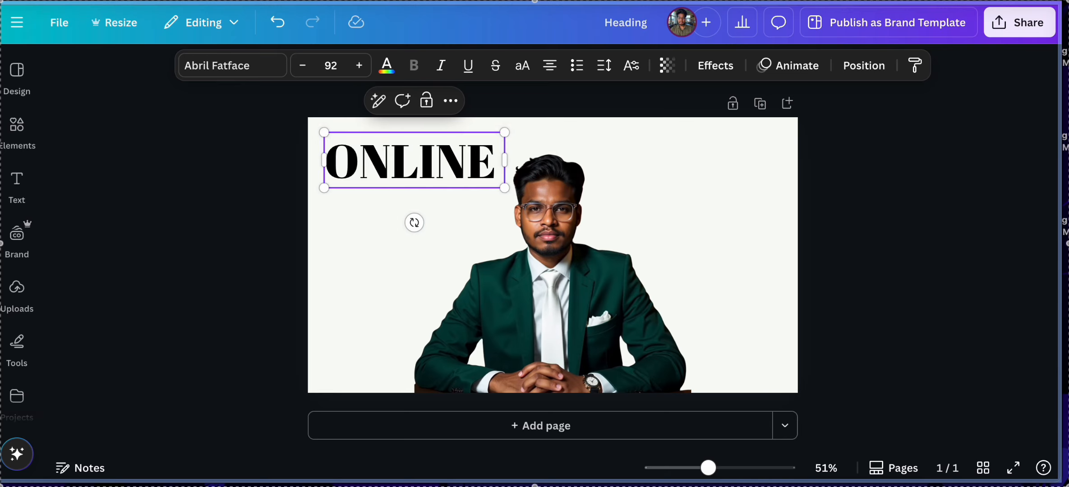
{"action": "key", "text": "Return"}
{"action": "type", "text": "MON"}
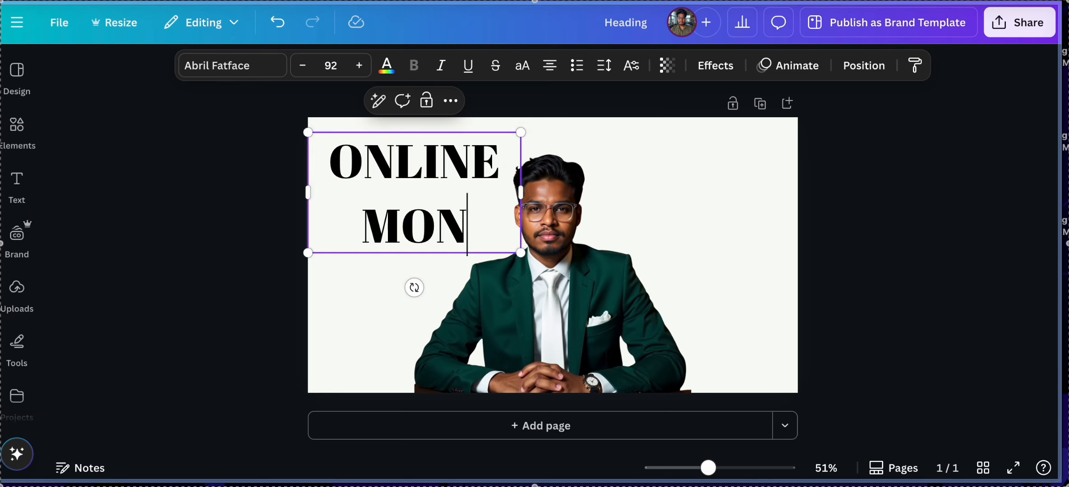
{"action": "type", "text": "EY MAKING"}
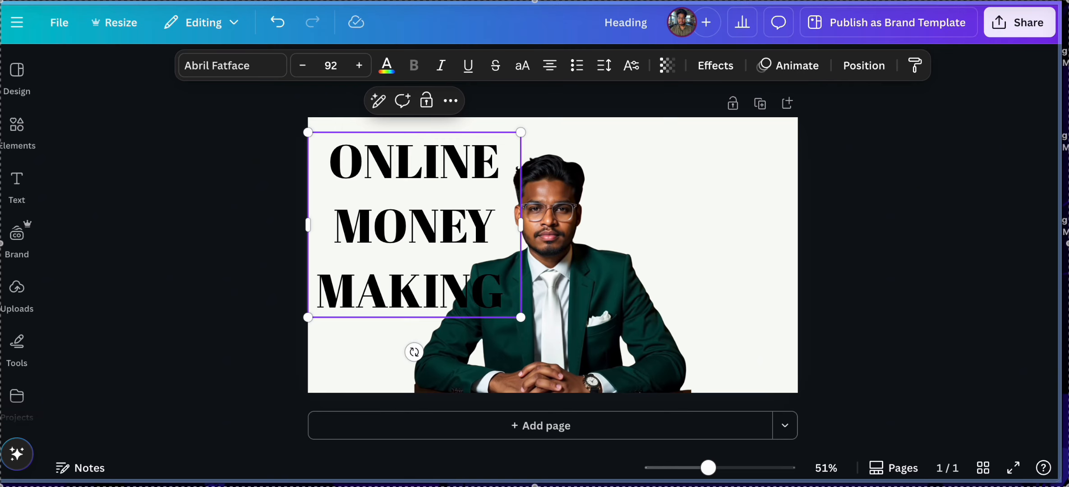
{"action": "type", "text": " IDEAS"}
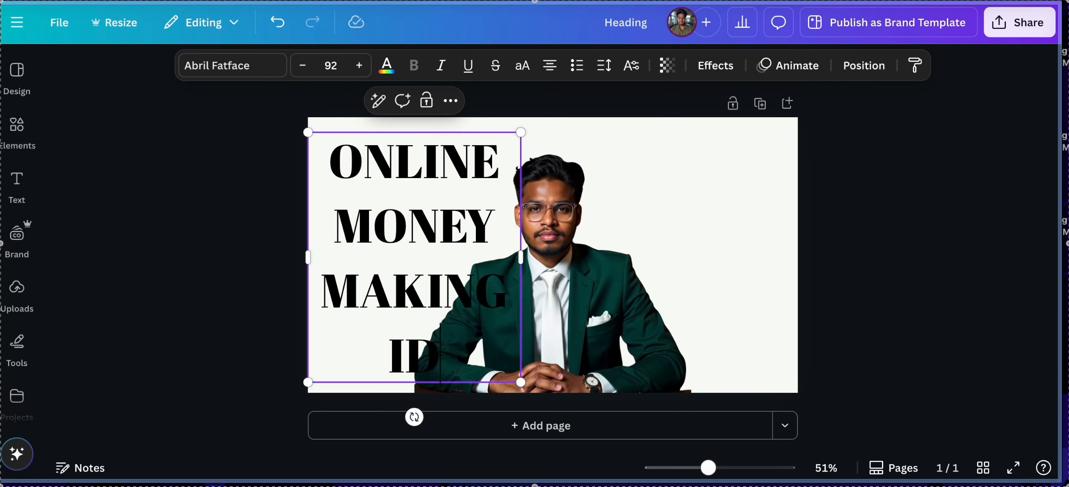
{"action": "left_click", "coordinate": [588, 178]}
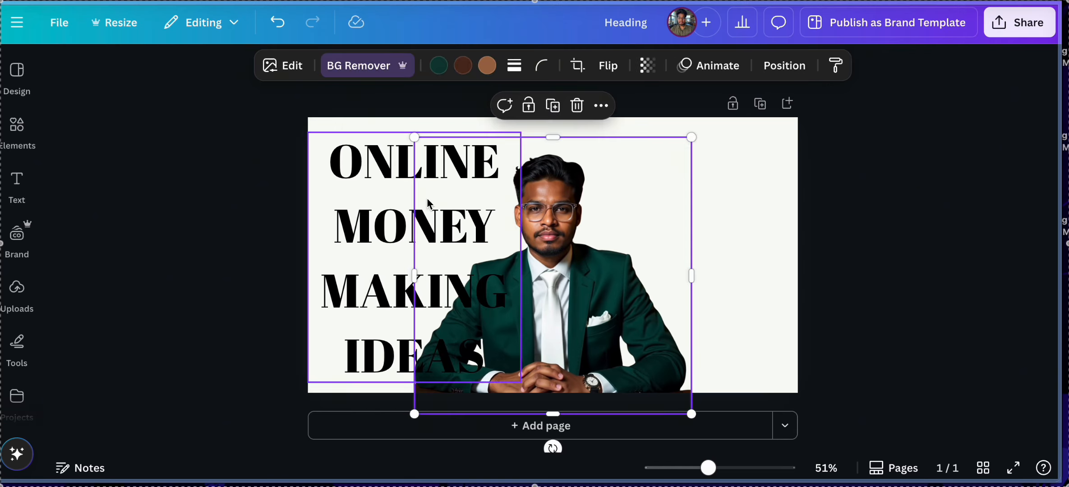
Set the heading's font to Impact and reshape it into a single line across the page at size 82
{"action": "left_click", "coordinate": [425, 202]}
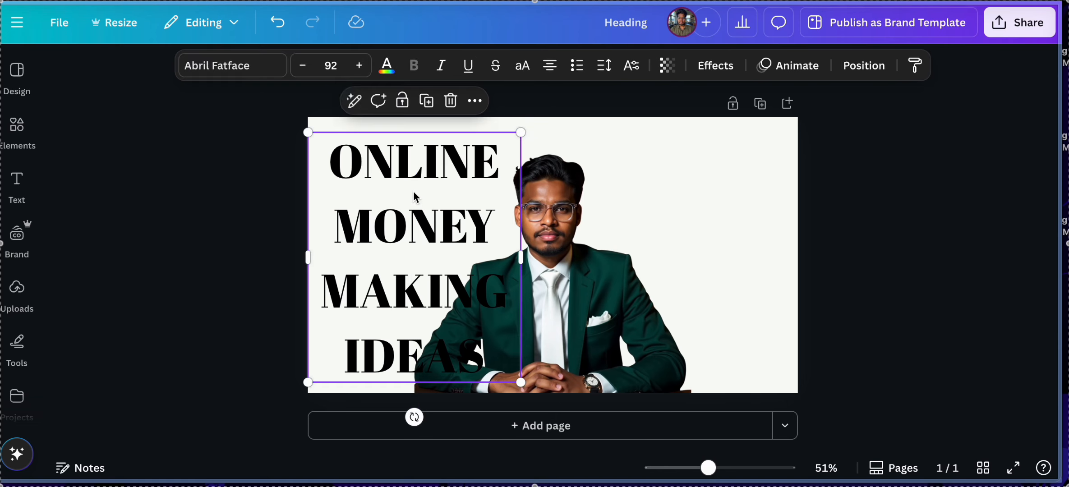
{"action": "left_click", "coordinate": [260, 68]}
{"action": "scroll", "coordinate": [182, 343], "scroll_direction": "down", "scroll_amount": 5}
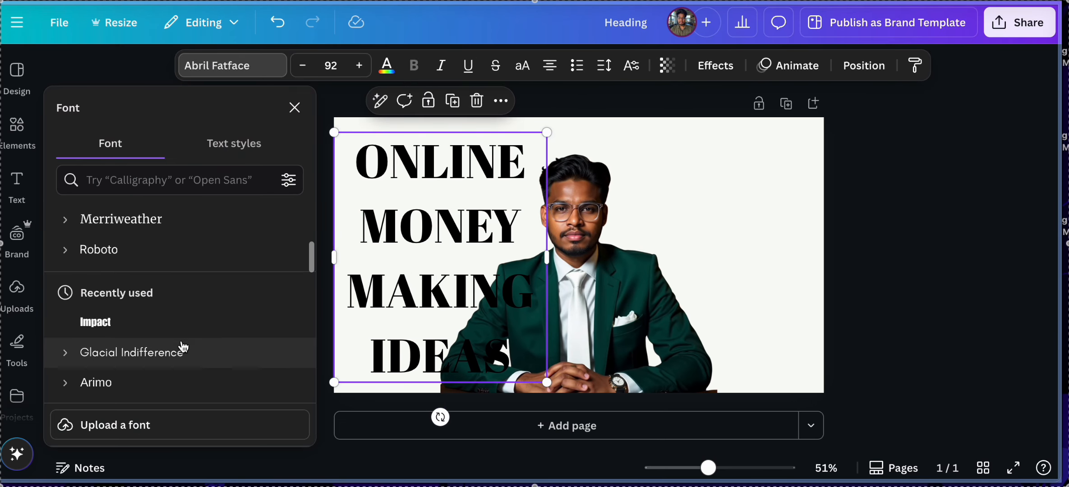
{"action": "left_click", "coordinate": [163, 322]}
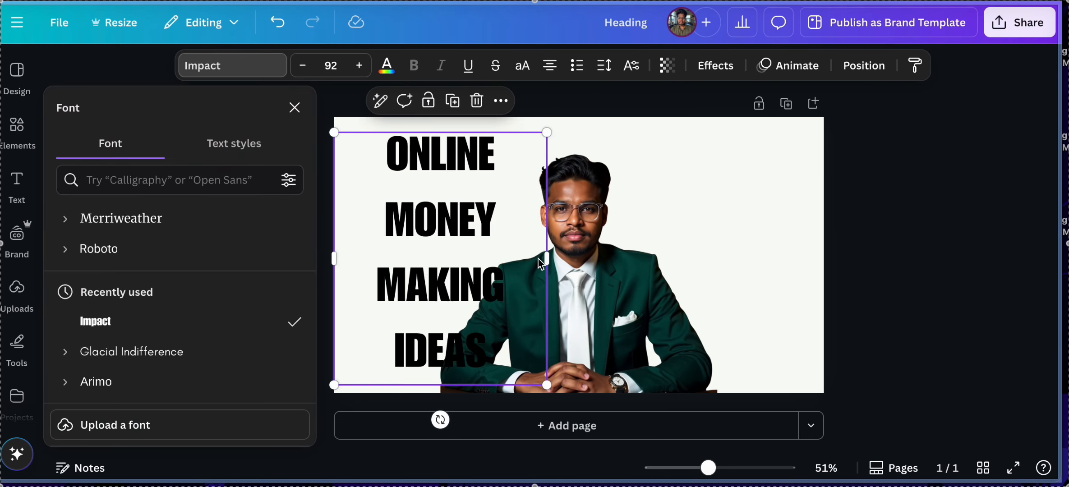
{"action": "left_click_drag", "start_coordinate": [550, 260], "coordinate": [804, 181]}
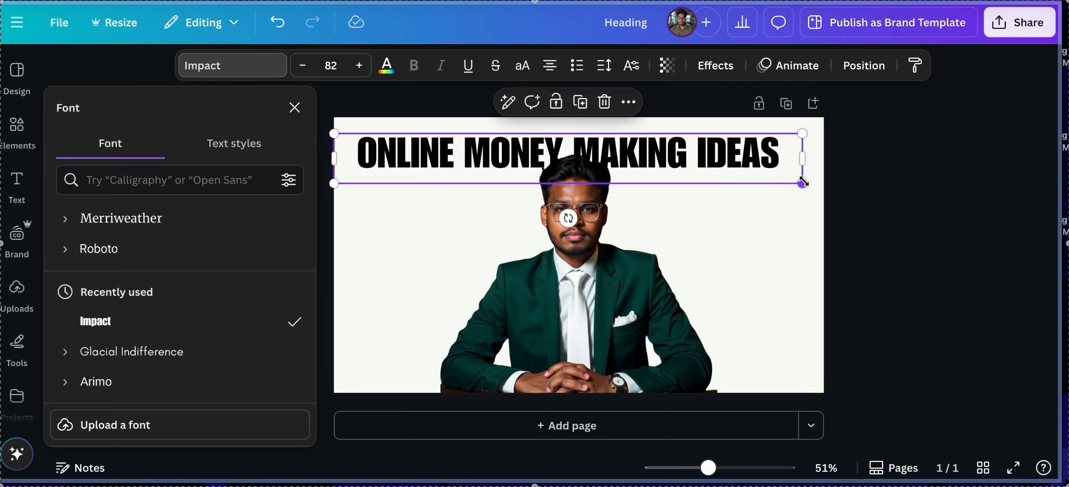
Try the heading across the man's mouth, and place it centred along the page's top edge above his hair
{"action": "left_click_drag", "start_coordinate": [722, 169], "coordinate": [729, 266]}
{"action": "left_click", "coordinate": [739, 204]}
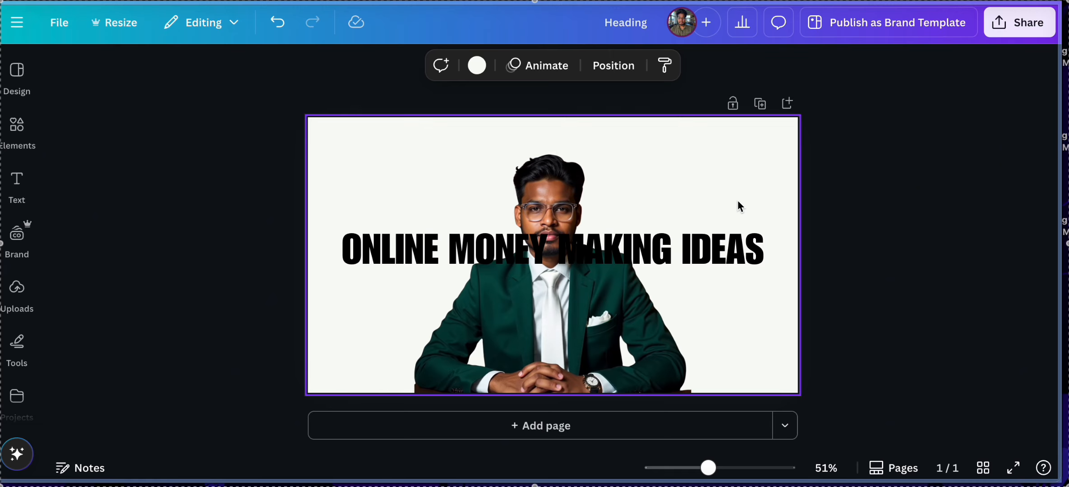
{"action": "left_click", "coordinate": [671, 259]}
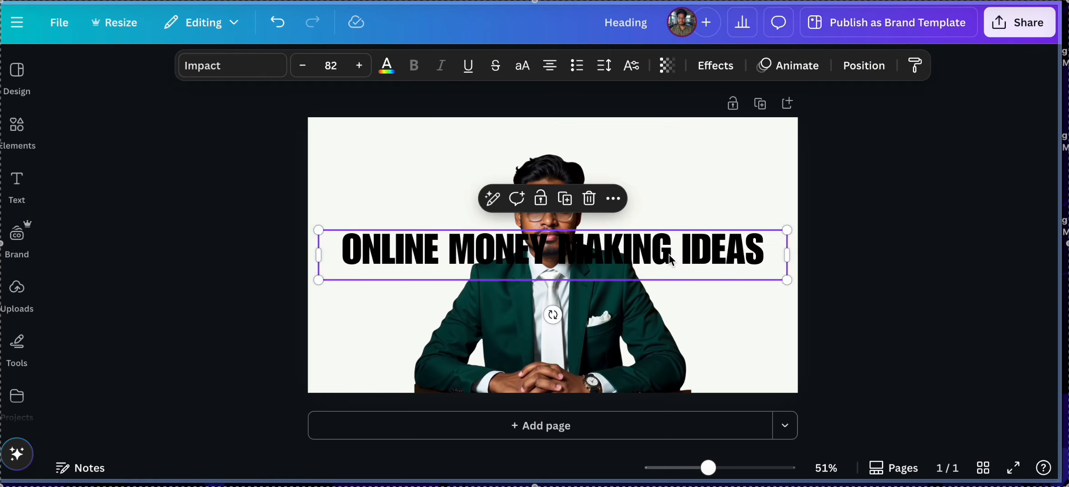
{"action": "left_click_drag", "start_coordinate": [671, 259], "coordinate": [668, 153]}
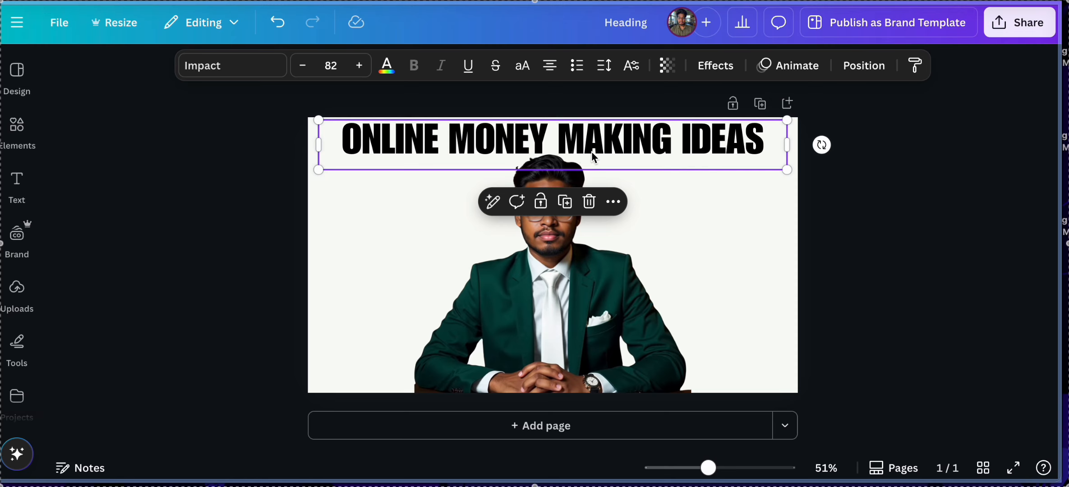
{"action": "left_click", "coordinate": [673, 219]}
Try the heading beside the man's face, running off the page's left edge, and return it to the top edge
{"action": "left_click", "coordinate": [727, 149]}
{"action": "left_click_drag", "start_coordinate": [727, 149], "coordinate": [460, 234]}
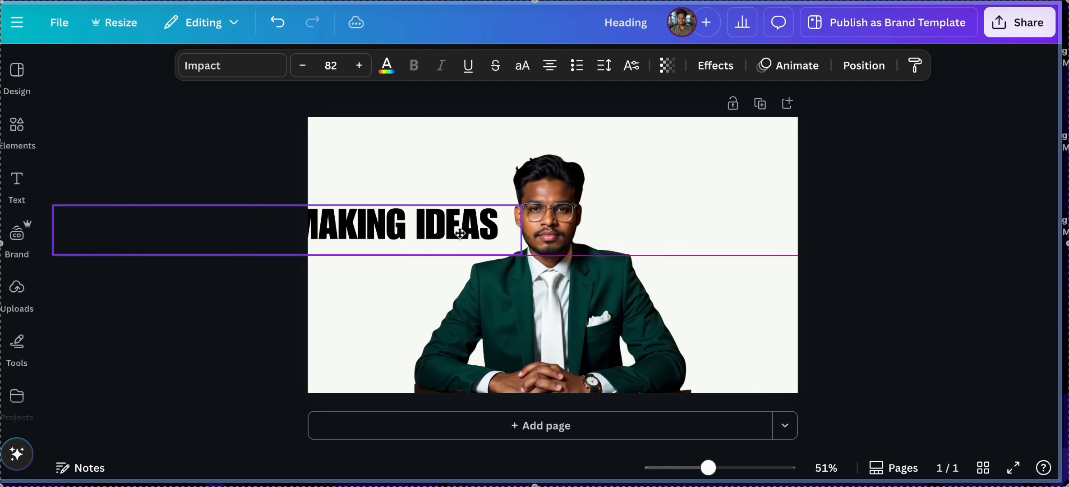
{"action": "left_click", "coordinate": [799, 203]}
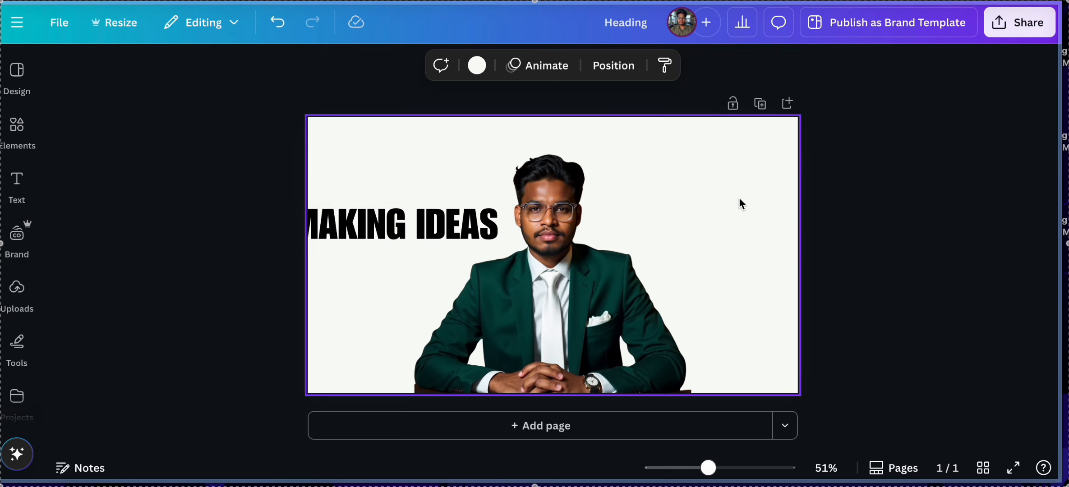
{"action": "left_click_drag", "start_coordinate": [461, 237], "coordinate": [728, 150]}
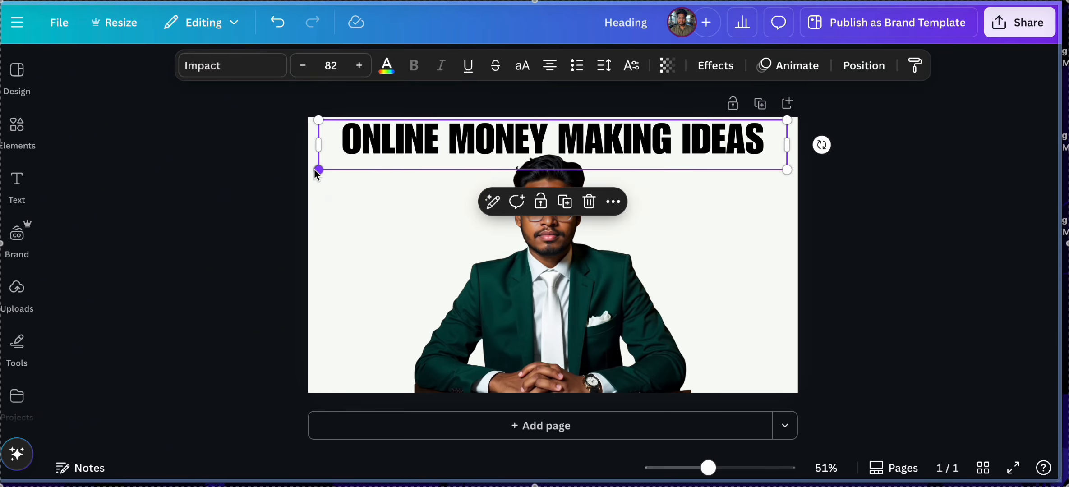
Enlarge the heading to size 91.4 so its letters span nearly the full page width
{"action": "left_click_drag", "start_coordinate": [317, 170], "coordinate": [288, 193]}
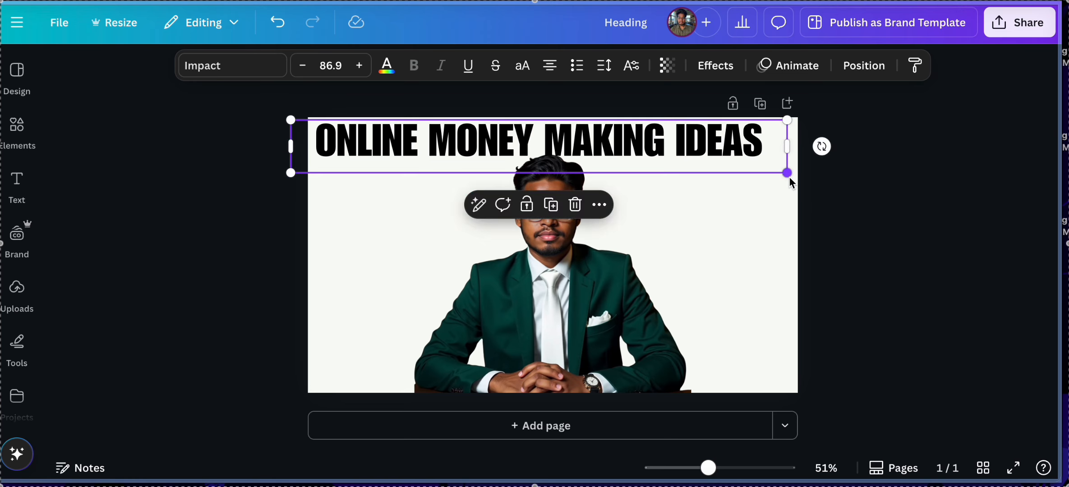
{"action": "left_click_drag", "start_coordinate": [790, 177], "coordinate": [817, 201]}
{"action": "left_click", "coordinate": [740, 221]}
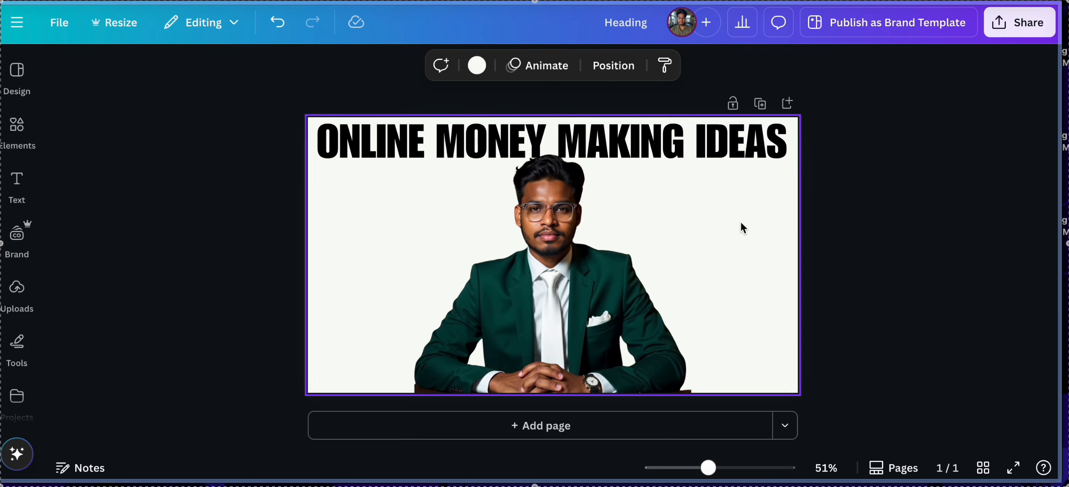
{"action": "left_click", "coordinate": [719, 151]}
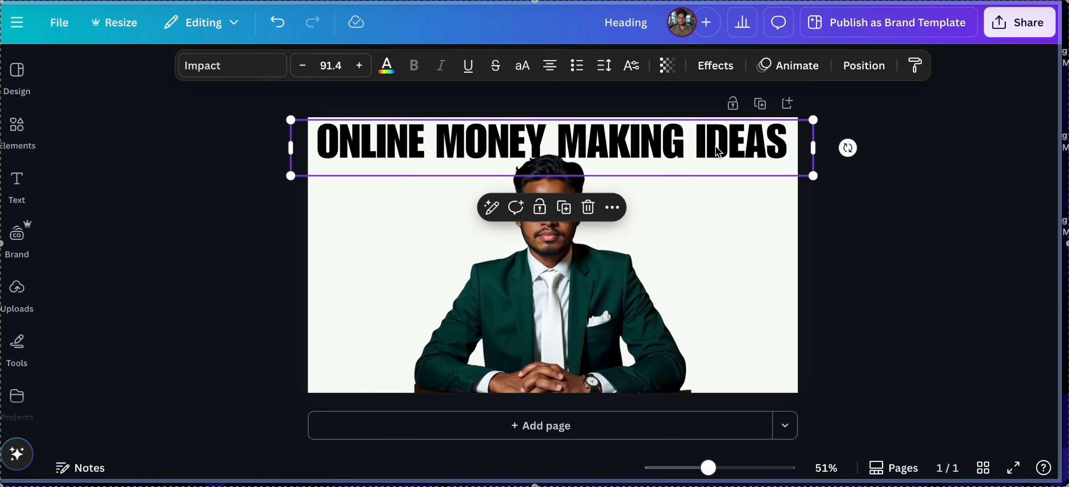
{"action": "left_click", "coordinate": [716, 147]}
{"action": "left_click", "coordinate": [723, 235]}
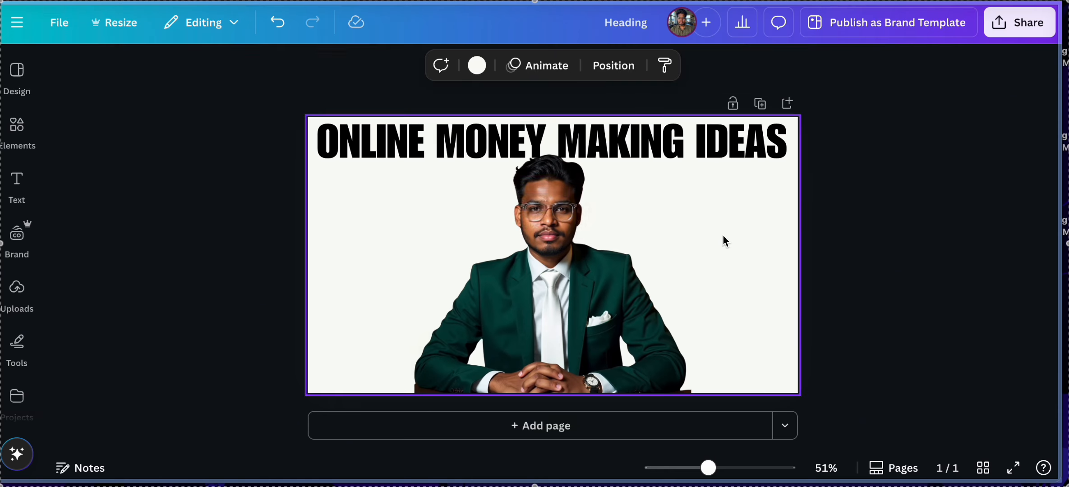
Lower the heading slightly so it meets the man's hair, and send it to the back layer behind the cut-out
{"action": "left_click", "coordinate": [713, 154]}
{"action": "left_click_drag", "start_coordinate": [713, 155], "coordinate": [713, 173]}
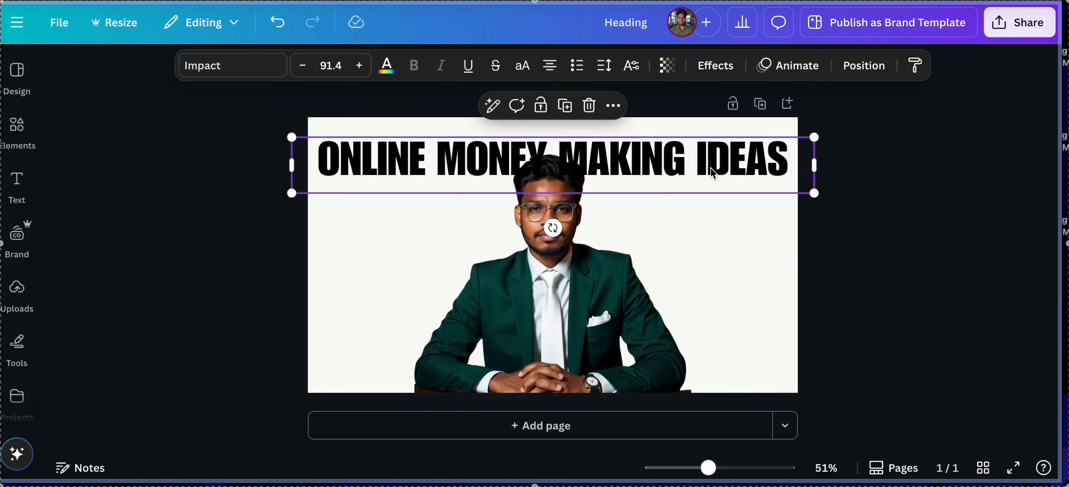
{"action": "mouse_move", "coordinate": [713, 173]}
{"action": "left_mouse_down"}
{"action": "mouse_move", "coordinate": [713, 139]}
{"action": "mouse_move", "coordinate": [714, 161]}
{"action": "left_mouse_up"}
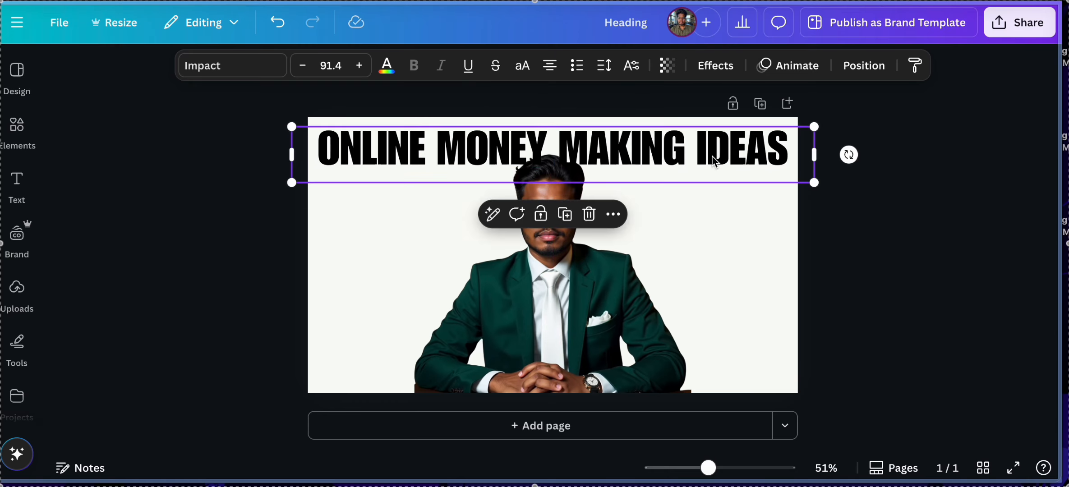
{"action": "left_click", "coordinate": [613, 215]}
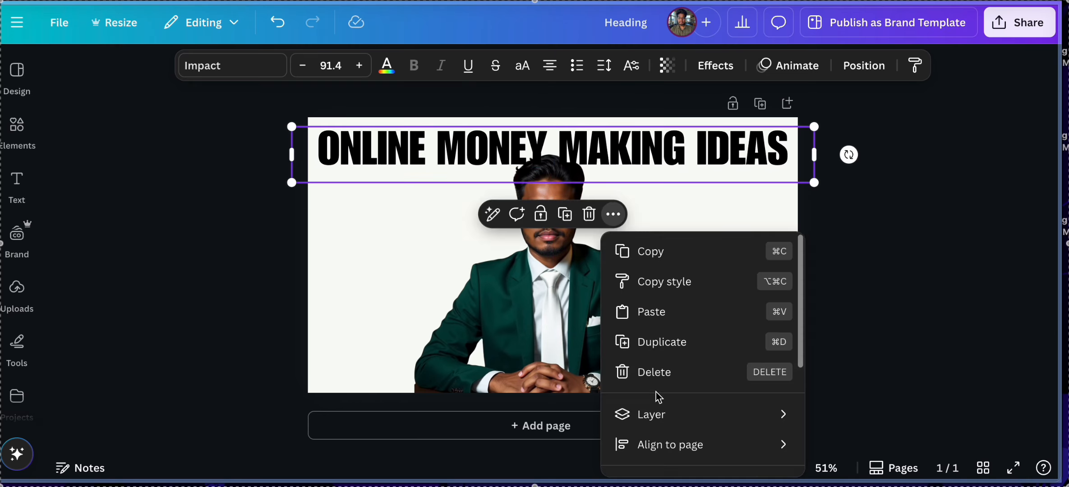
{"action": "scroll", "coordinate": [656, 392], "scroll_direction": "down", "scroll_amount": 1}
{"action": "mouse_move", "coordinate": [658, 391]}
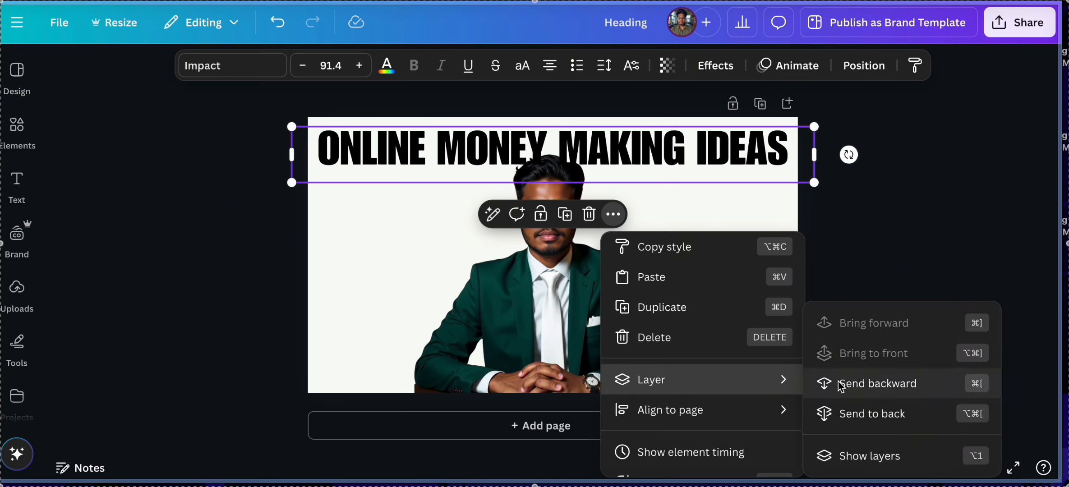
{"action": "left_click", "coordinate": [852, 412]}
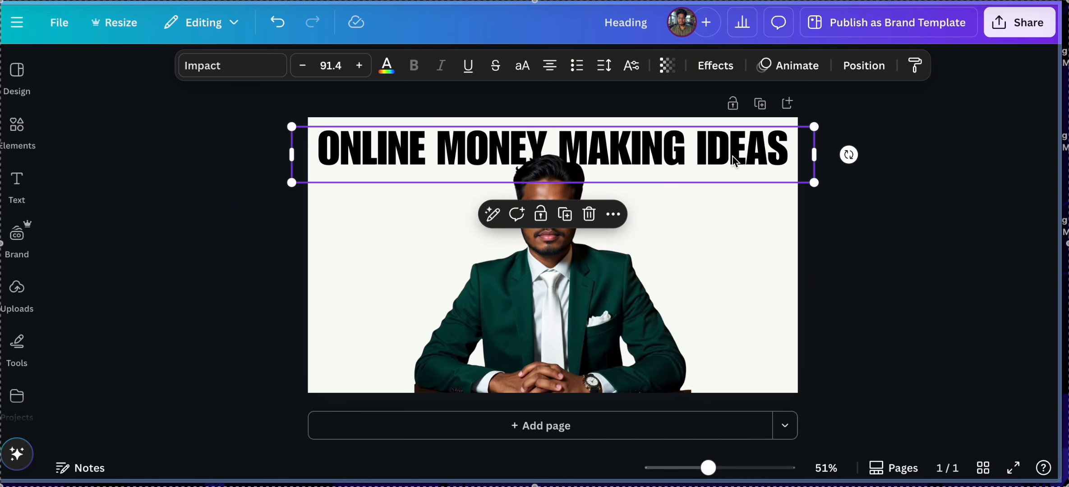
Try the heading behind the man's face, and return it to the top with his hair overlapping it
{"action": "left_click_drag", "start_coordinate": [733, 156], "coordinate": [736, 233]}
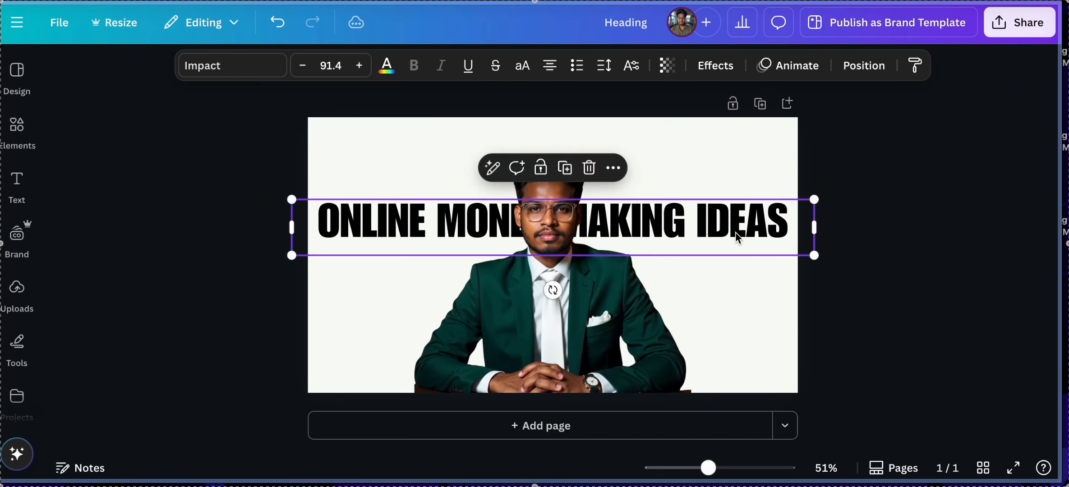
{"action": "left_click", "coordinate": [740, 295]}
{"action": "left_click", "coordinate": [771, 229]}
{"action": "left_click_drag", "start_coordinate": [772, 229], "coordinate": [767, 151]}
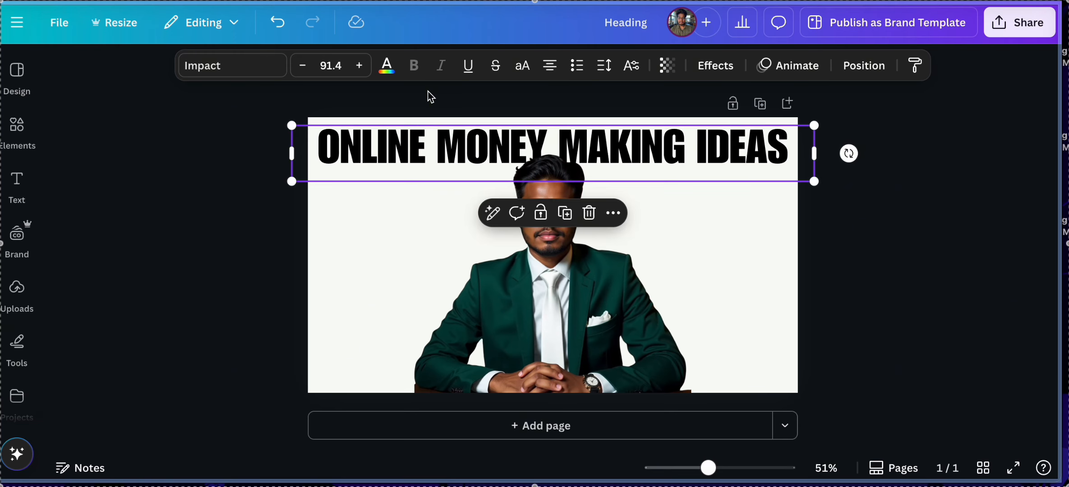
Set the heading's text colour to the dark green photo colour taken from the man's suit
{"action": "left_click", "coordinate": [387, 66]}
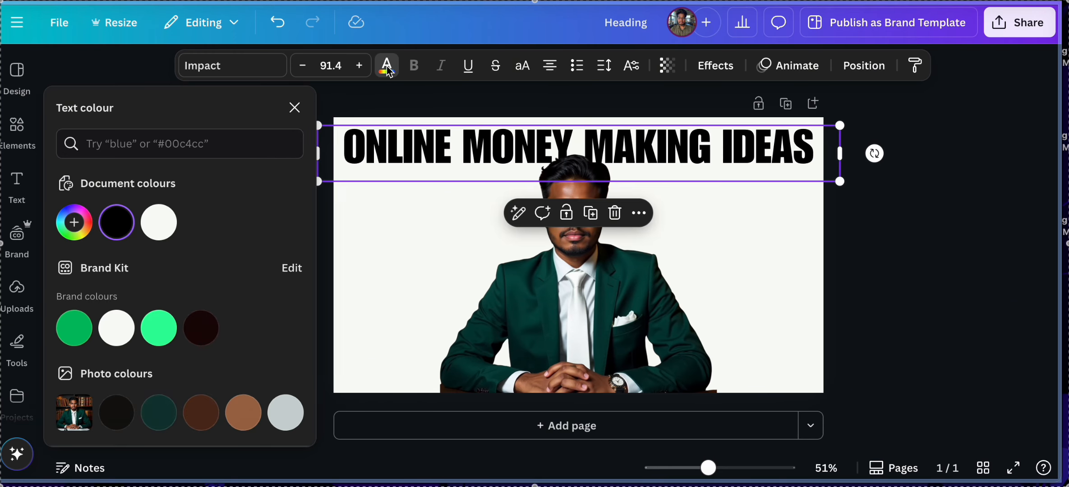
{"action": "left_click", "coordinate": [158, 417]}
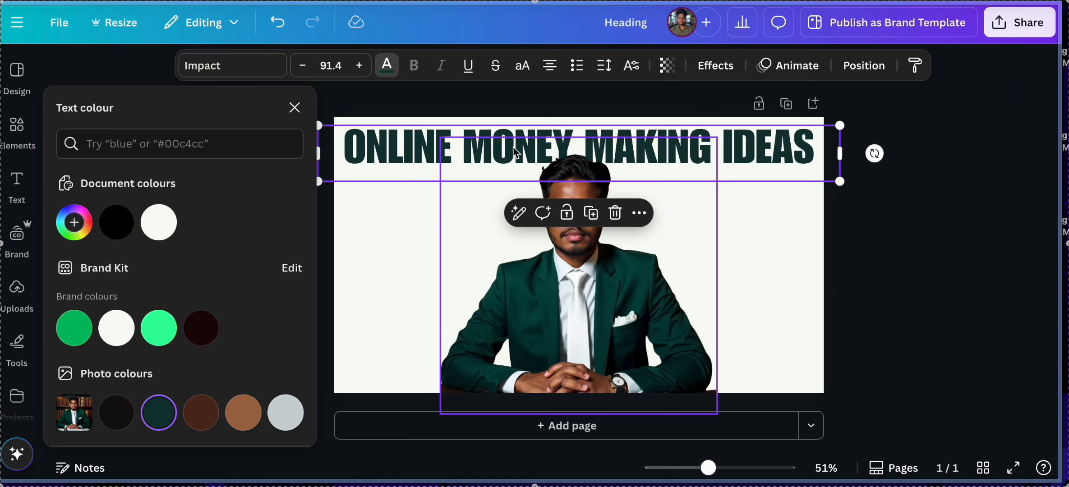
{"action": "left_click", "coordinate": [789, 234]}
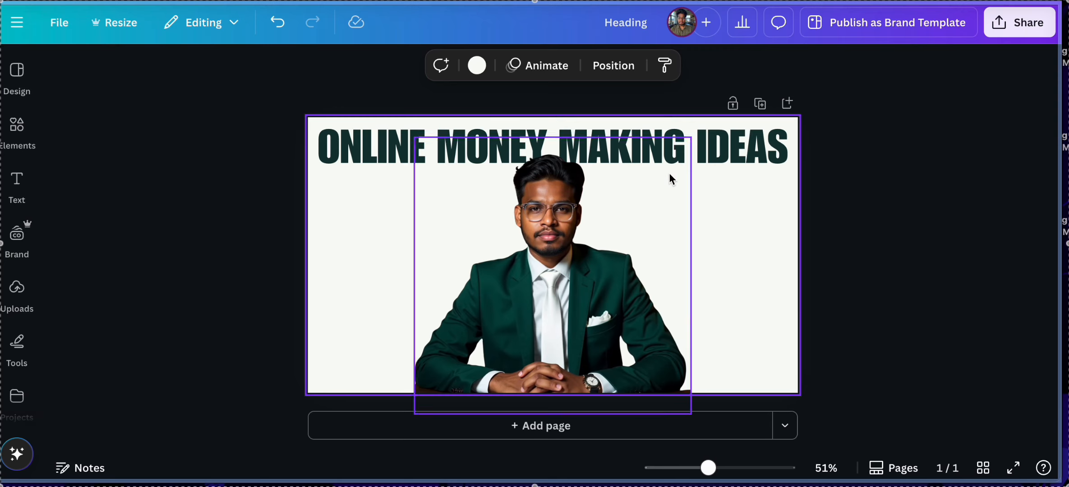
Duplicate the thumbnail page and set the copy's background to the dark green photo colour
{"action": "left_click", "coordinate": [760, 104]}
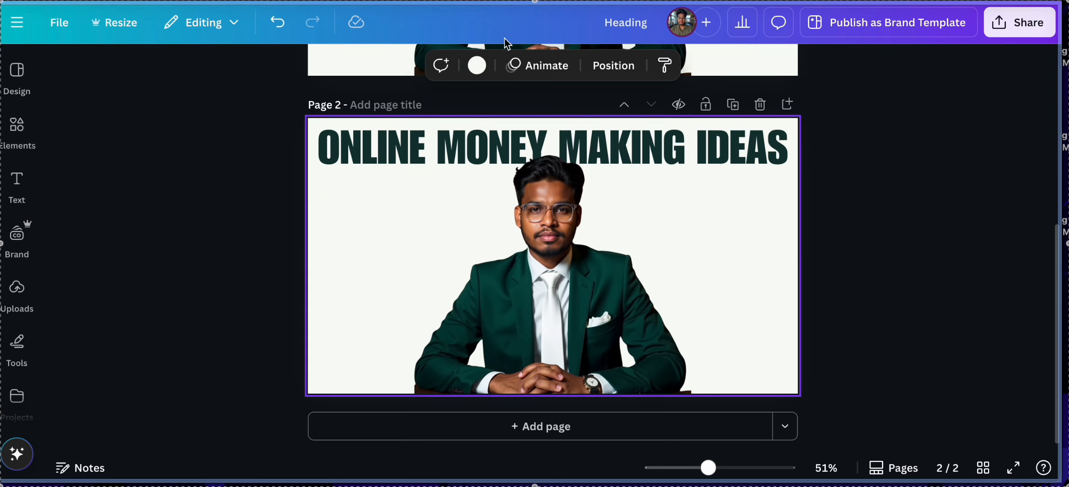
{"action": "left_click", "coordinate": [477, 65]}
{"action": "left_click", "coordinate": [158, 375]}
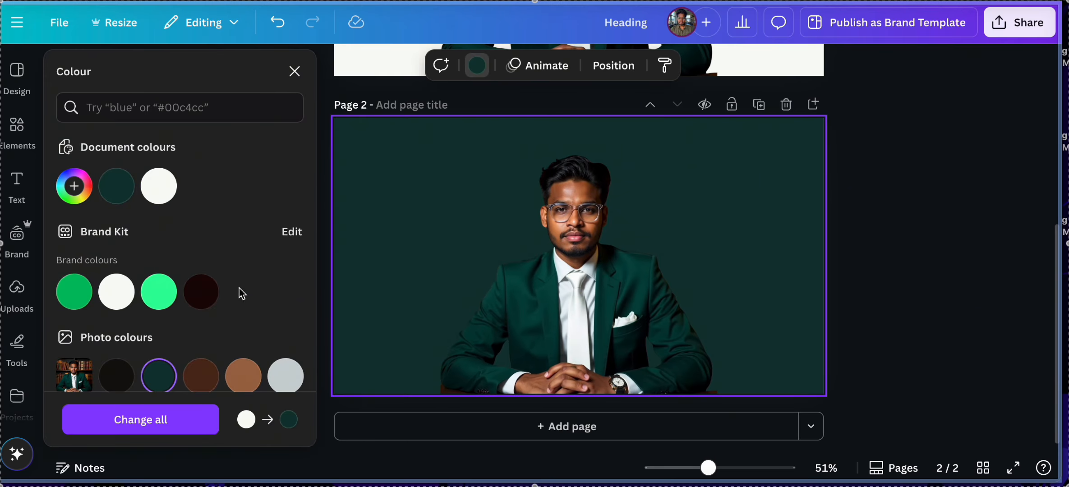
Set the heading's text colour on the dark green page to the off-white document colour
{"action": "left_click", "coordinate": [442, 158]}
{"action": "left_click", "coordinate": [409, 150]}
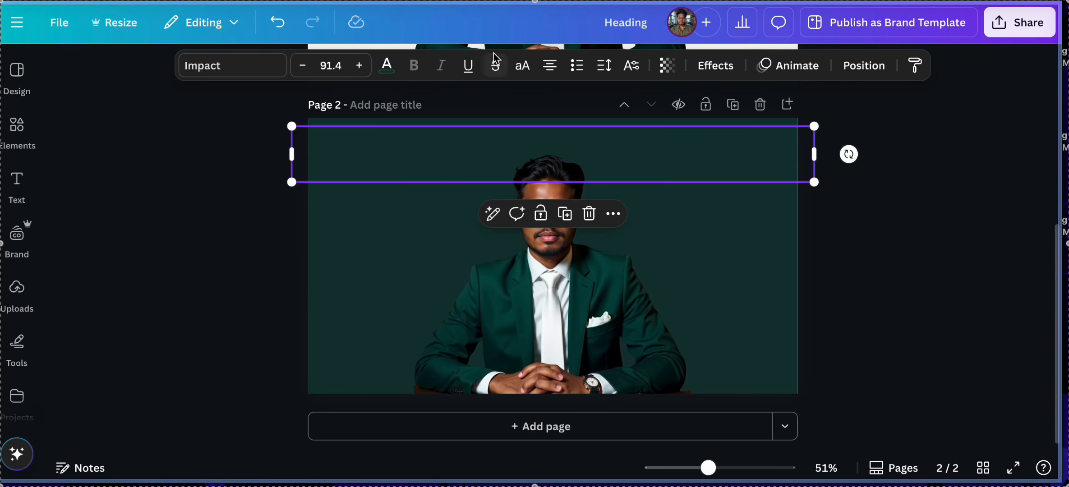
{"action": "left_click", "coordinate": [388, 67]}
{"action": "left_click", "coordinate": [158, 222]}
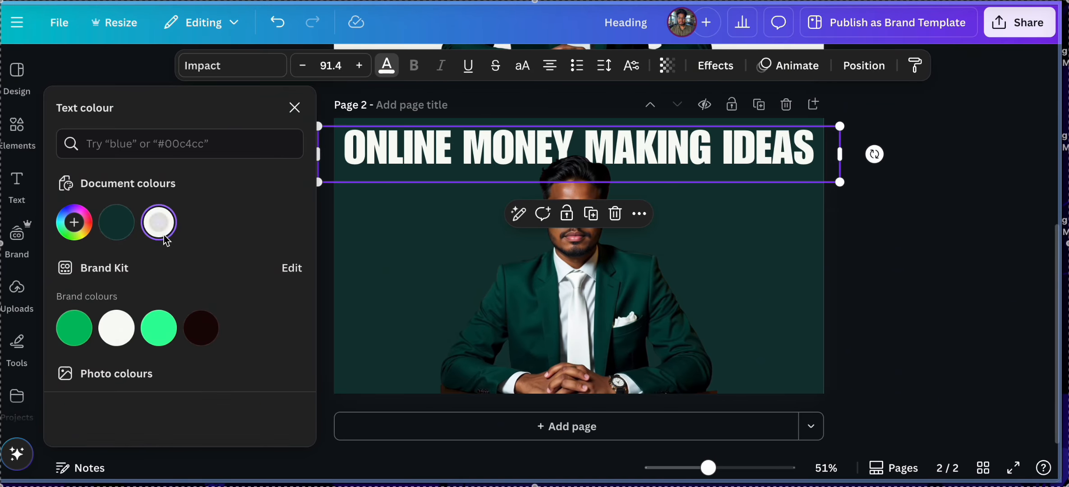
{"action": "left_click", "coordinate": [752, 272]}
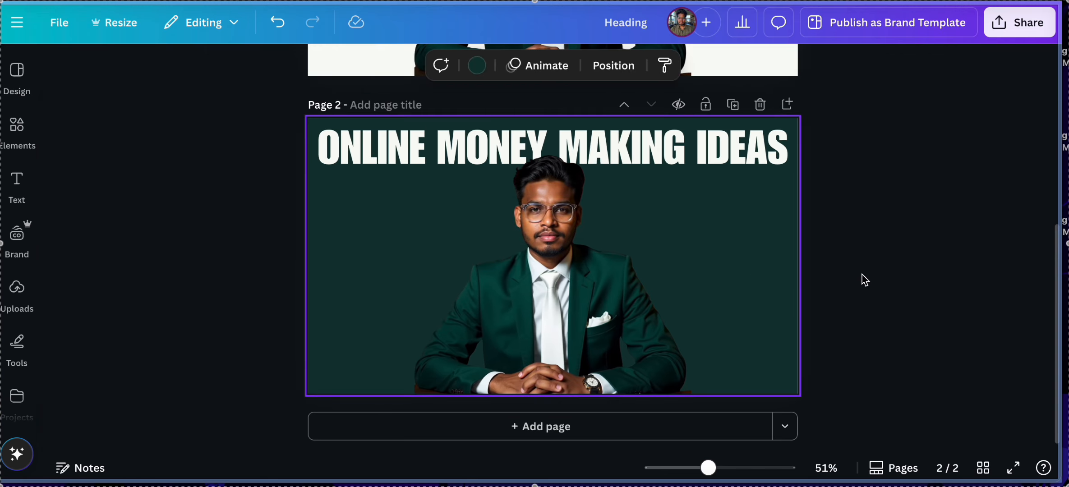
Raise the heading slightly on the dark green page so the man's hair overlaps it less
{"action": "scroll", "coordinate": [862, 274], "scroll_direction": "up", "scroll_amount": 5}
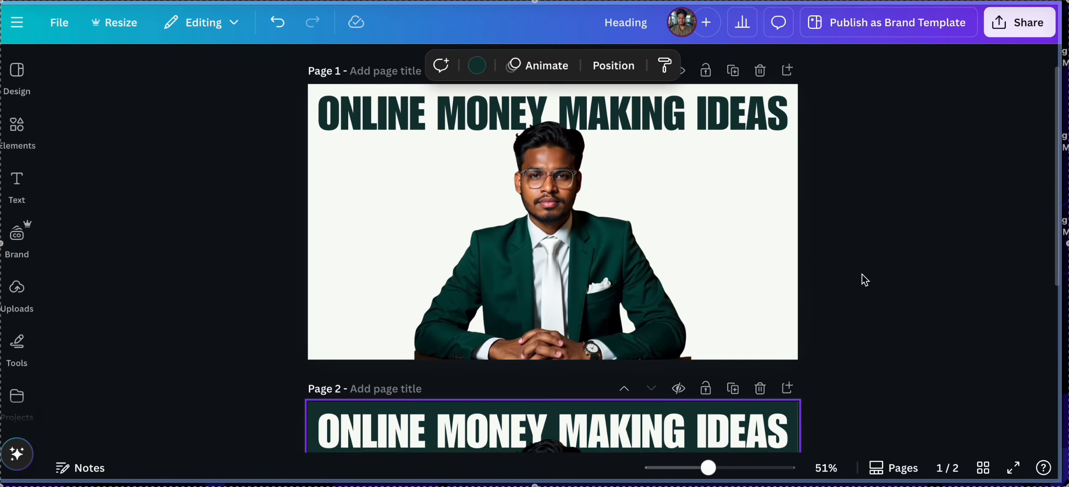
{"action": "scroll", "coordinate": [862, 274], "scroll_direction": "down", "scroll_amount": 5}
{"action": "scroll", "coordinate": [729, 230], "scroll_direction": "up", "scroll_amount": 5}
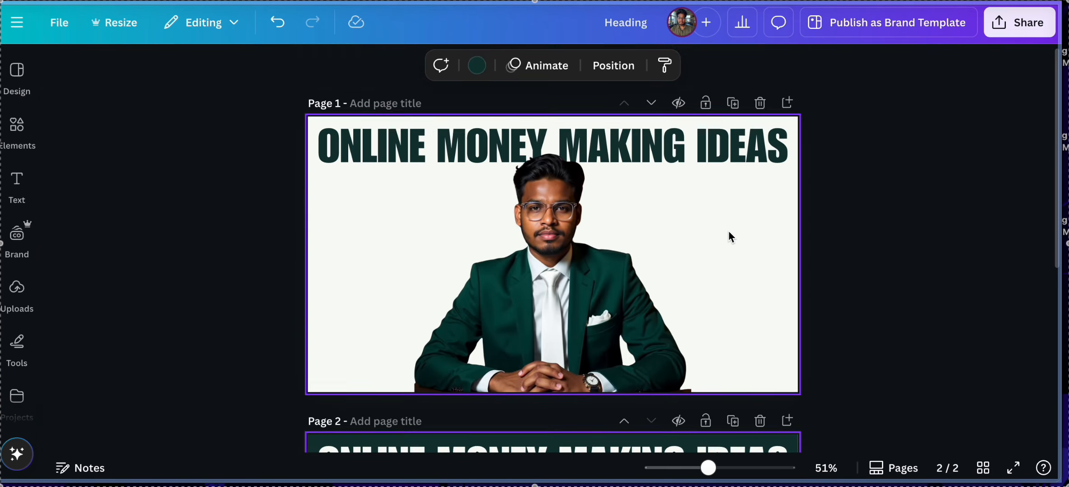
{"action": "scroll", "coordinate": [730, 232], "scroll_direction": "down", "scroll_amount": 3}
{"action": "scroll", "coordinate": [729, 233], "scroll_direction": "up", "scroll_amount": 3}
{"action": "scroll", "coordinate": [730, 234], "scroll_direction": "down", "scroll_amount": 5}
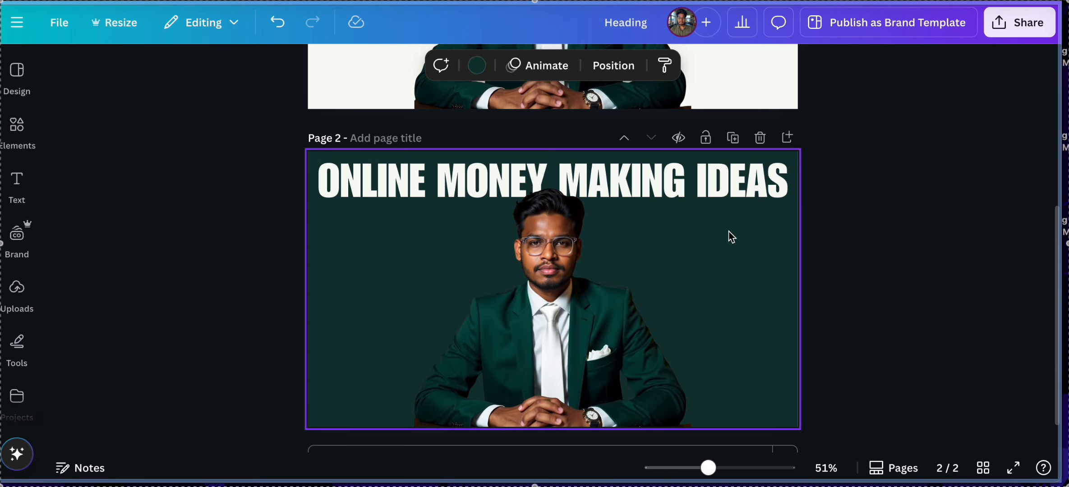
{"action": "left_click", "coordinate": [721, 194]}
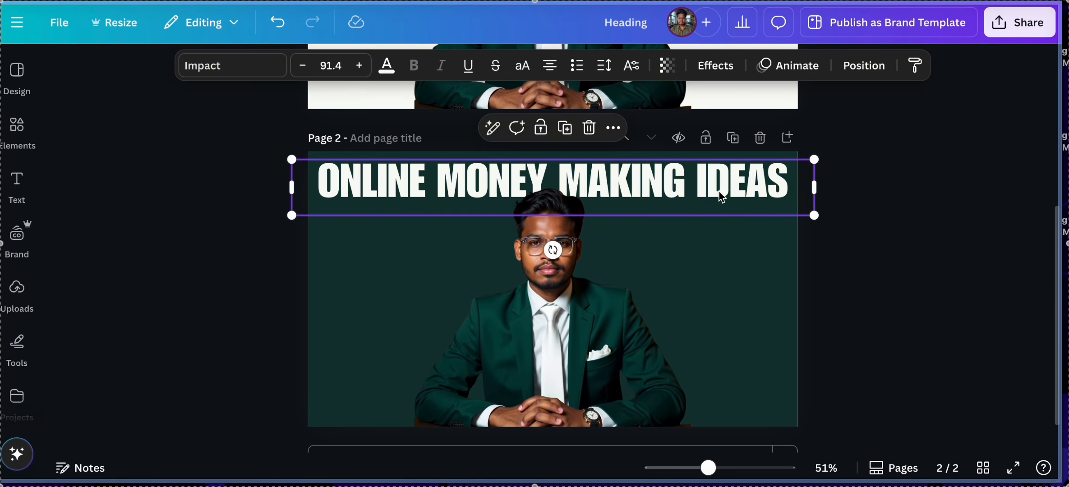
{"action": "left_click_drag", "start_coordinate": [722, 197], "coordinate": [719, 187]}
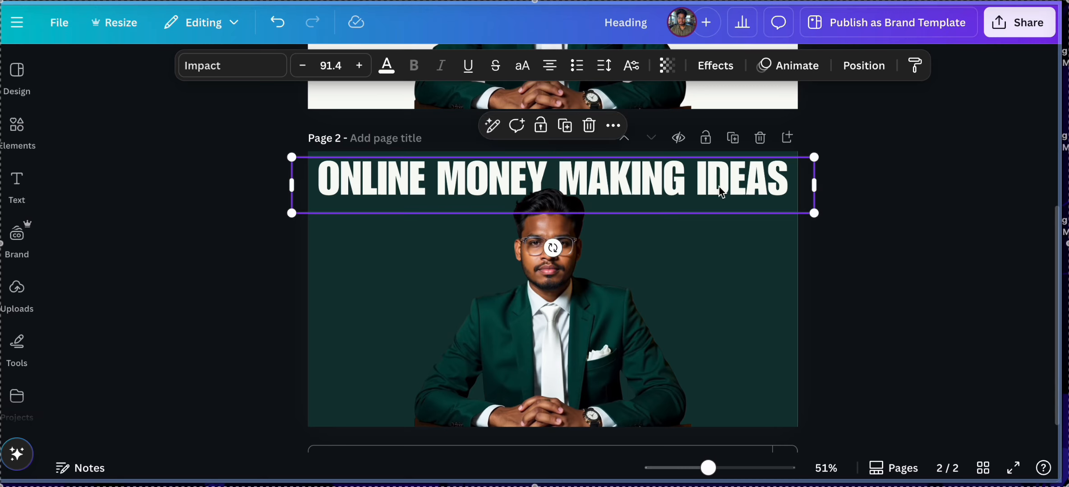
{"action": "left_click", "coordinate": [731, 302]}
Compare the off-white and dark green versions of the thumbnail, checking heading contrast and how the cut-out stands out
{"action": "scroll", "coordinate": [731, 303], "scroll_direction": "up", "scroll_amount": 1}
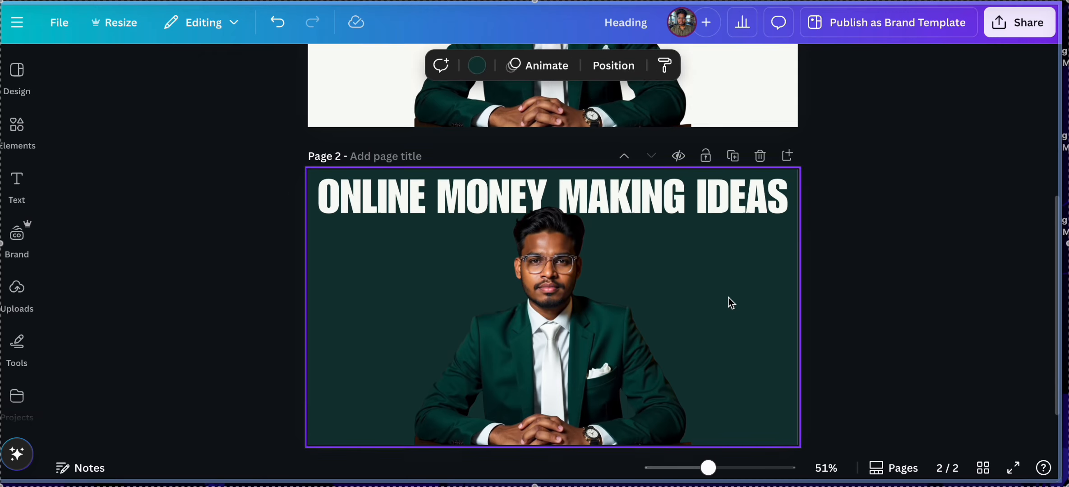
{"action": "scroll", "coordinate": [731, 303], "scroll_direction": "up", "scroll_amount": 5}
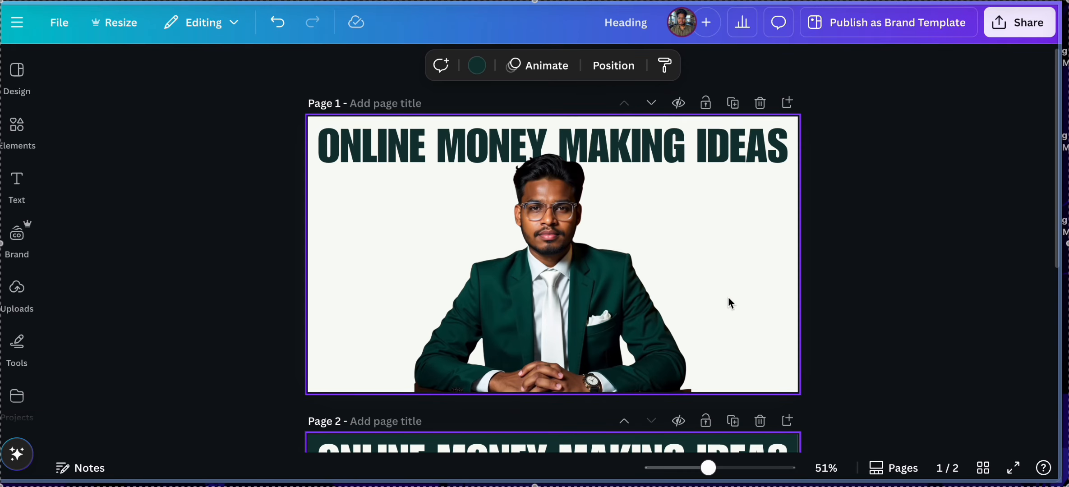
{"action": "left_click", "coordinate": [577, 280]}
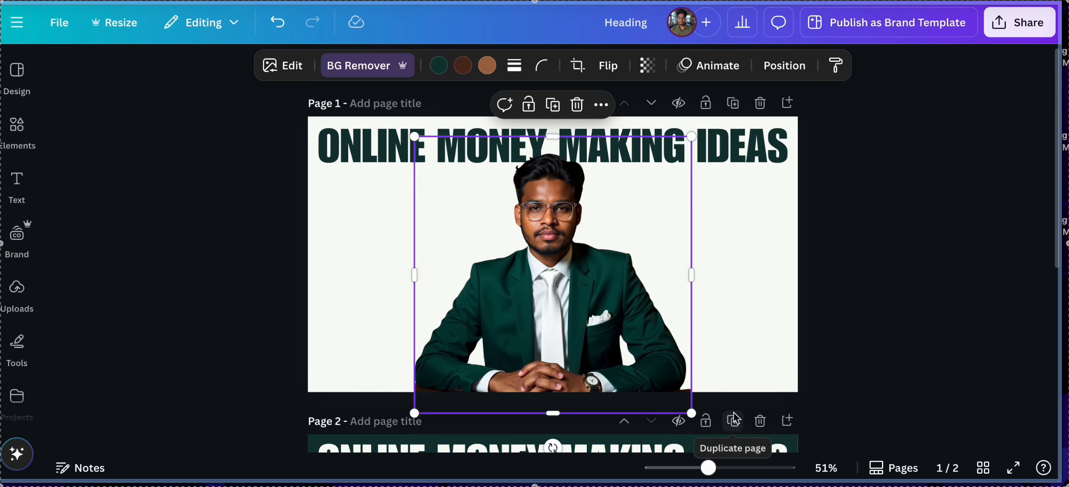
{"action": "scroll", "coordinate": [706, 310], "scroll_direction": "down", "scroll_amount": 5}
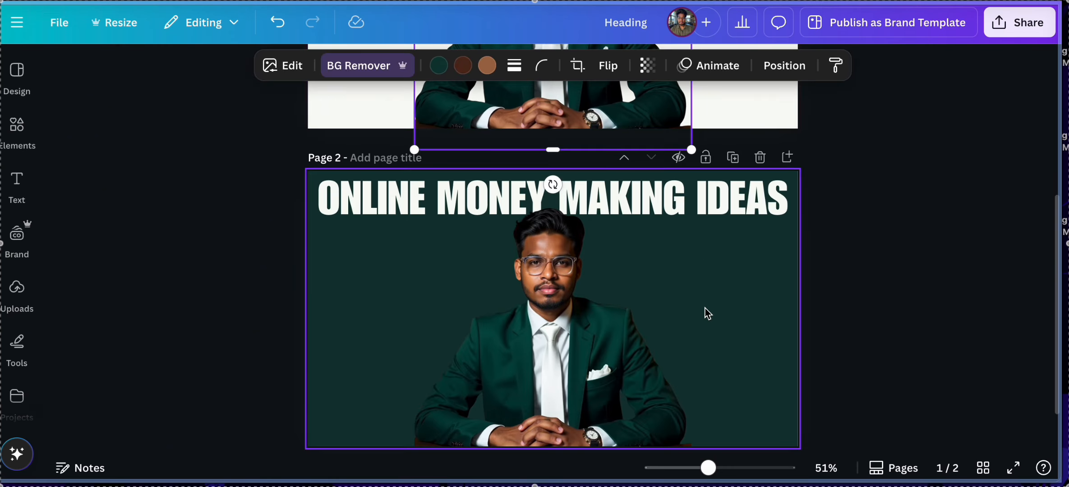
{"action": "scroll", "coordinate": [707, 314], "scroll_direction": "up", "scroll_amount": 5}
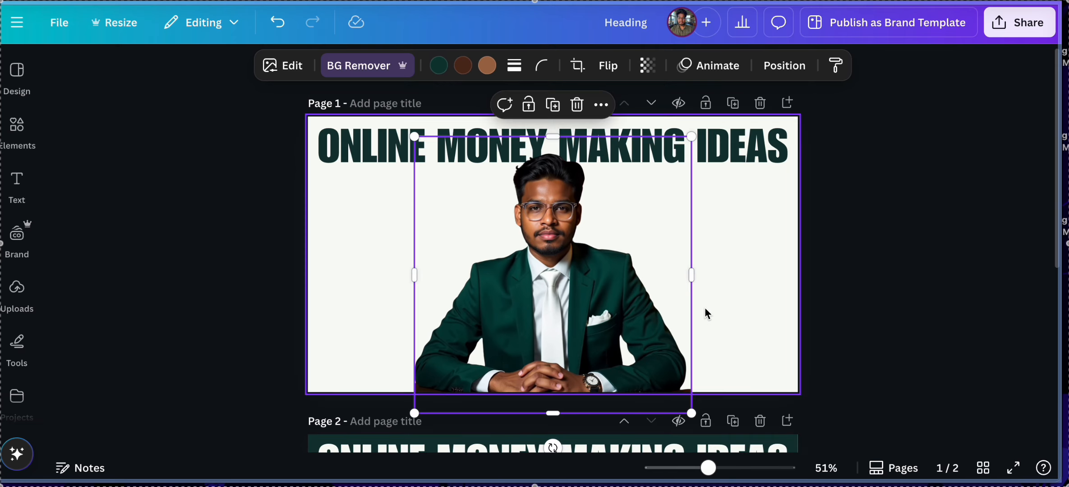
{"action": "left_click", "coordinate": [745, 343]}
{"action": "scroll", "coordinate": [820, 397], "scroll_direction": "down", "scroll_amount": 6}
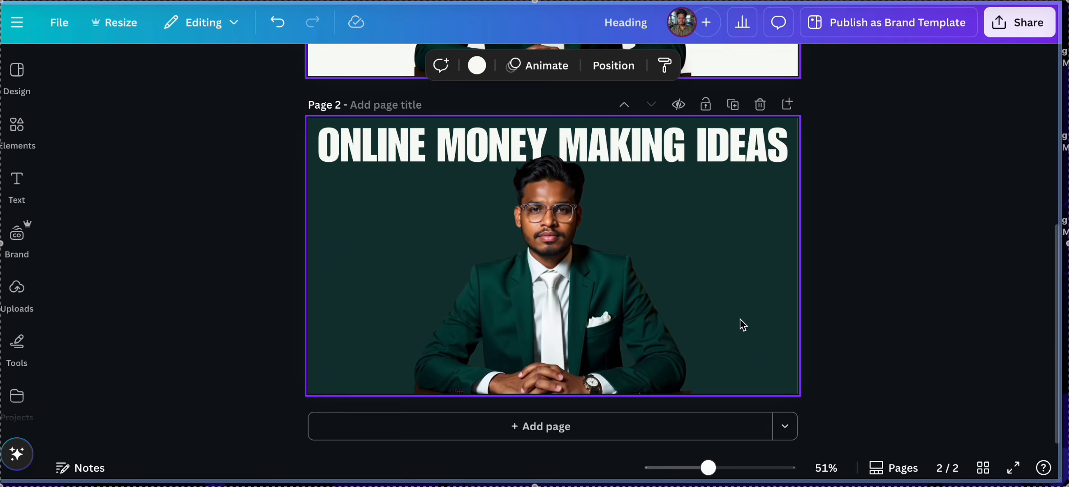
{"action": "scroll", "coordinate": [744, 325], "scroll_direction": "up", "scroll_amount": 1}
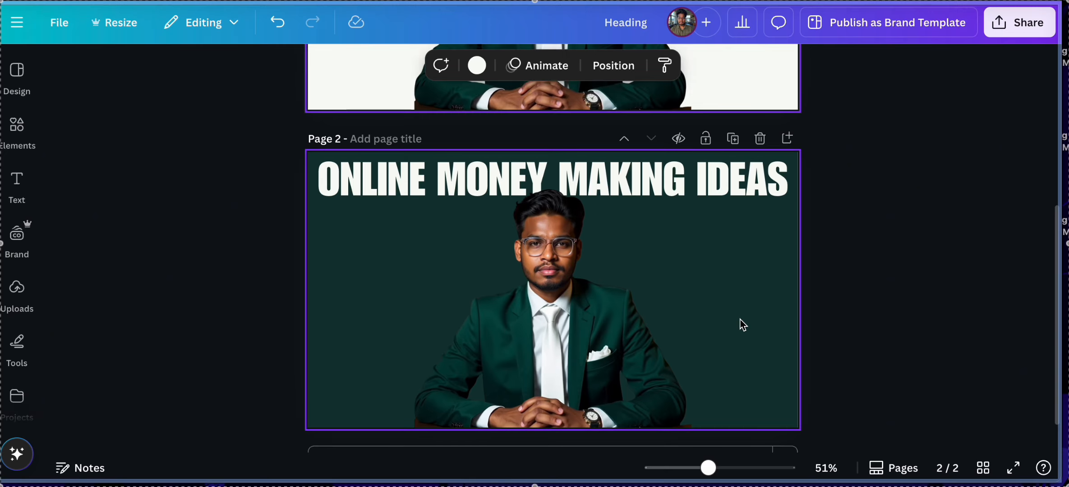
{"action": "scroll", "coordinate": [744, 325], "scroll_direction": "up", "scroll_amount": 1}
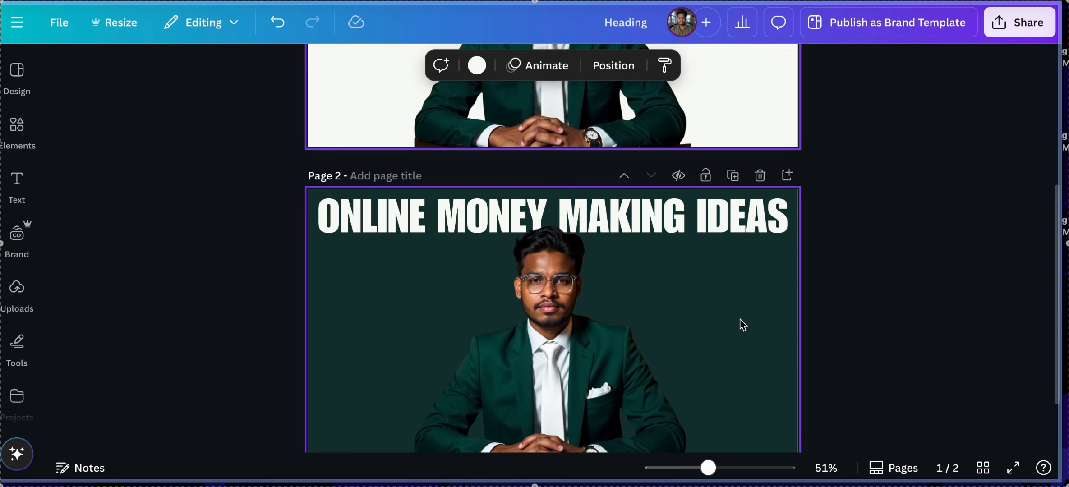
{"action": "scroll", "coordinate": [744, 325], "scroll_direction": "up", "scroll_amount": 3}
{"action": "left_click", "coordinate": [759, 303]}
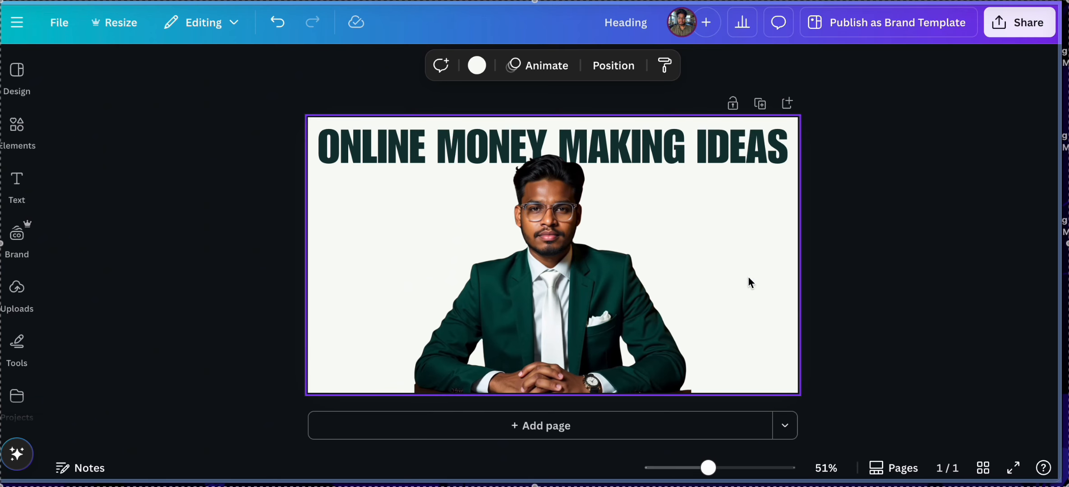
Search the elements library for MONEY and limit the results to graphics
{"action": "left_click", "coordinate": [16, 180]}
{"action": "left_click", "coordinate": [10, 150]}
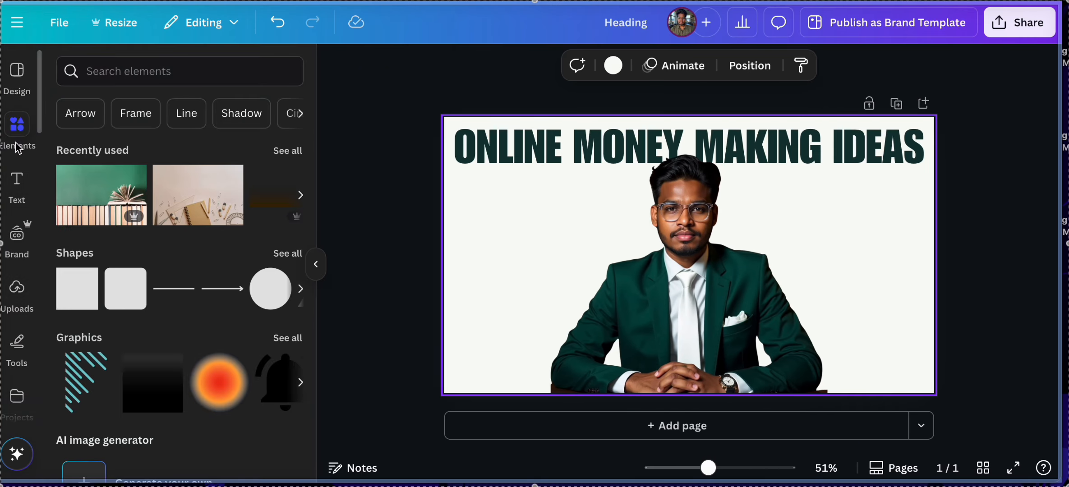
{"action": "left_click", "coordinate": [133, 74]}
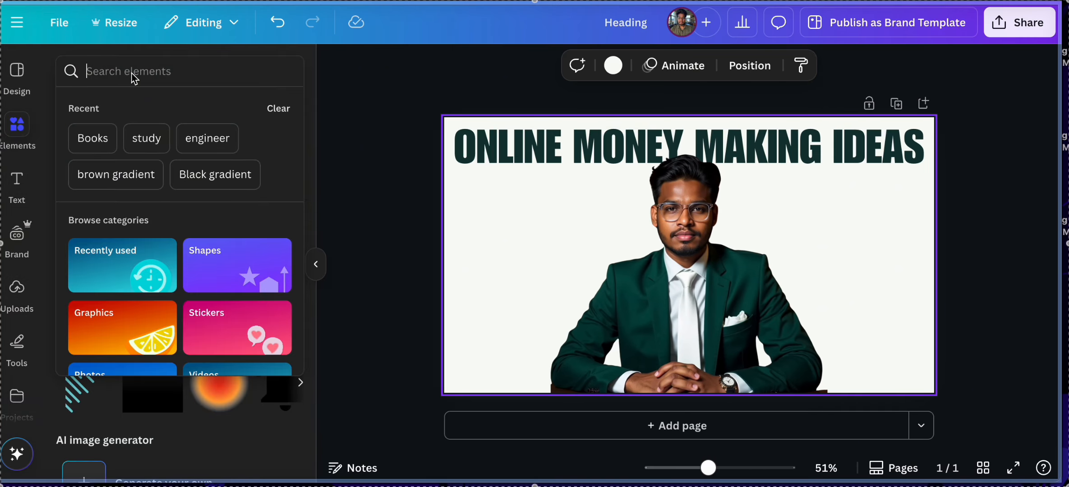
{"action": "type", "text": "MONEY"}
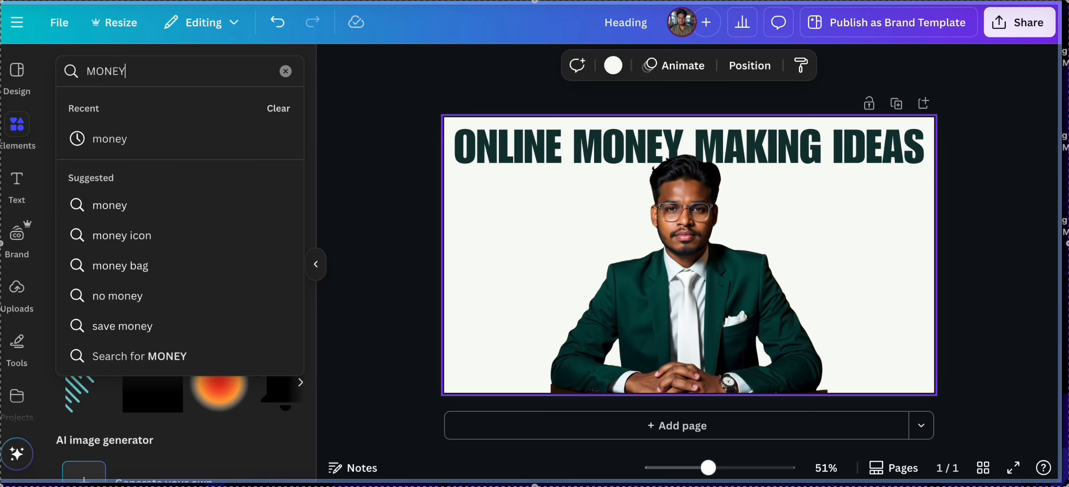
{"action": "key", "text": "Return"}
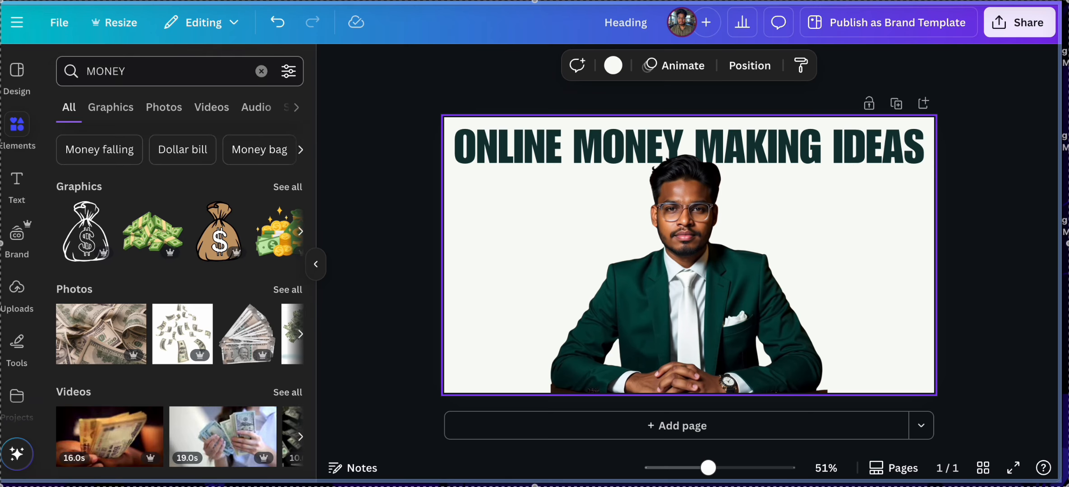
{"action": "left_click", "coordinate": [117, 110]}
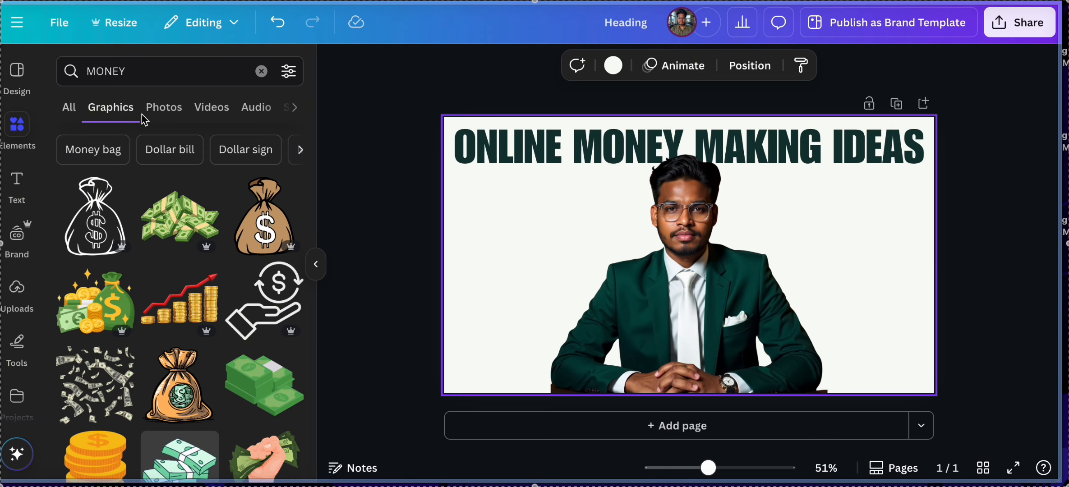
Add the graphic of a green money bag with coins and banknotes, shrink it, and place it in the empty area left of the man
{"action": "scroll", "coordinate": [168, 268], "scroll_direction": "down", "scroll_amount": 2}
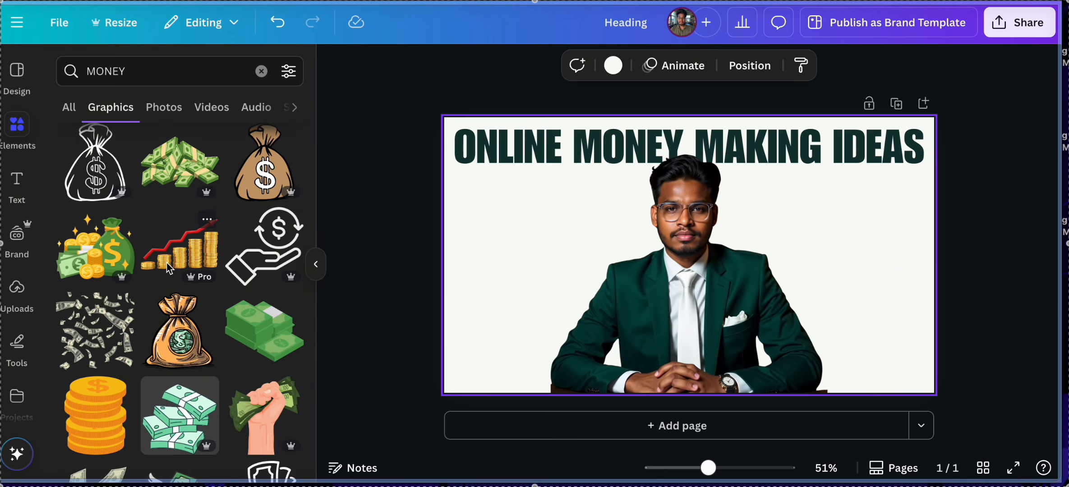
{"action": "scroll", "coordinate": [168, 268], "scroll_direction": "down", "scroll_amount": 1}
{"action": "scroll", "coordinate": [170, 268], "scroll_direction": "down", "scroll_amount": 1}
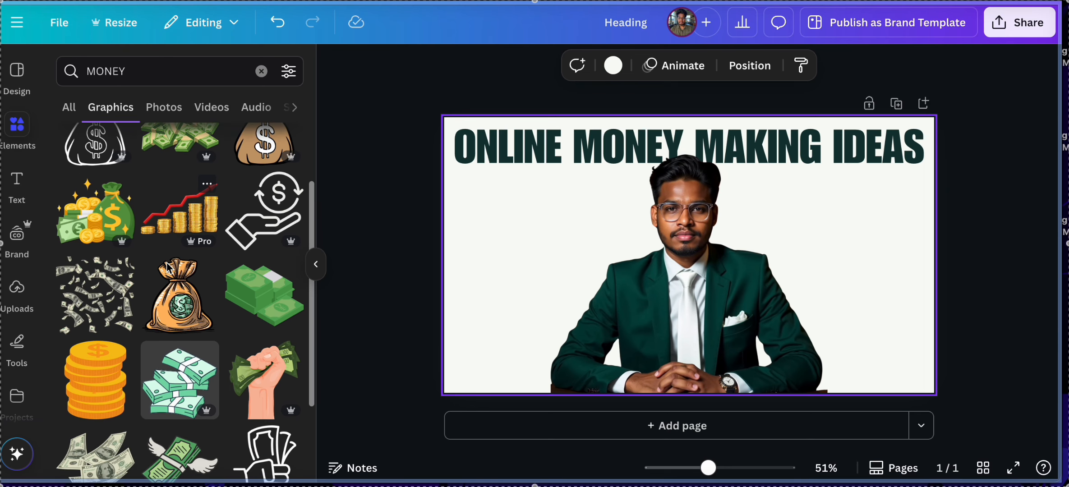
{"action": "left_click", "coordinate": [94, 214]}
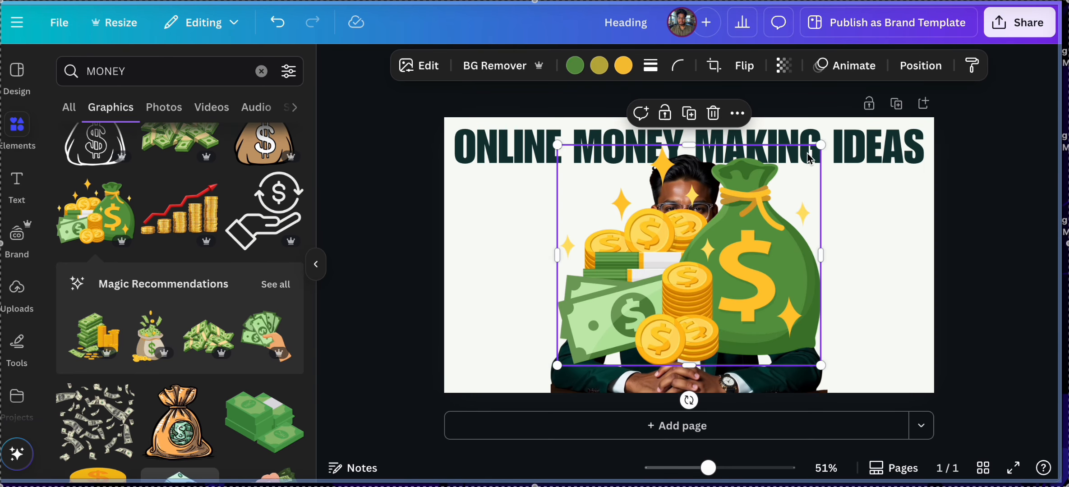
{"action": "left_click_drag", "start_coordinate": [821, 144], "coordinate": [665, 276]}
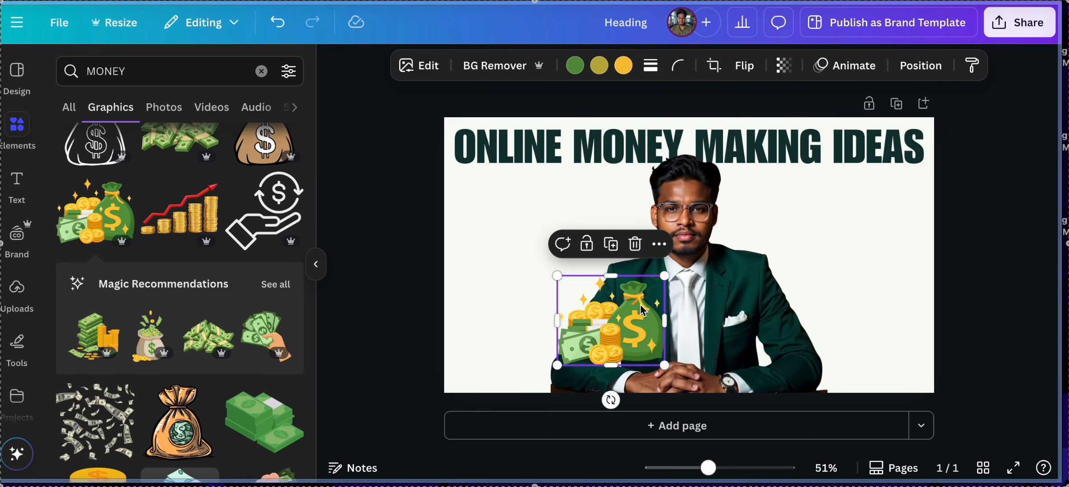
{"action": "left_click_drag", "start_coordinate": [643, 307], "coordinate": [540, 261]}
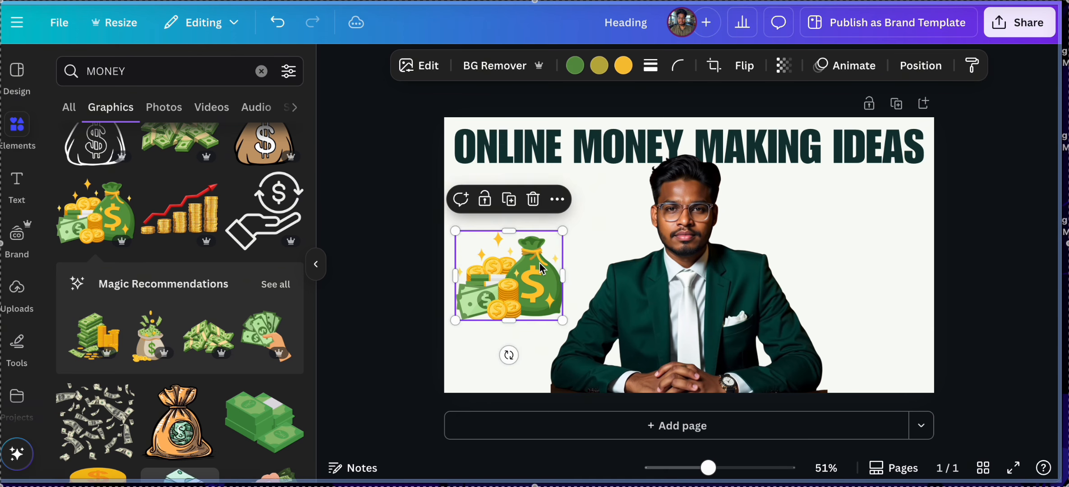
Add the flat green money bag with a beige dollar sign and place it in the empty area right of the man
{"action": "scroll", "coordinate": [246, 319], "scroll_direction": "down", "scroll_amount": 2}
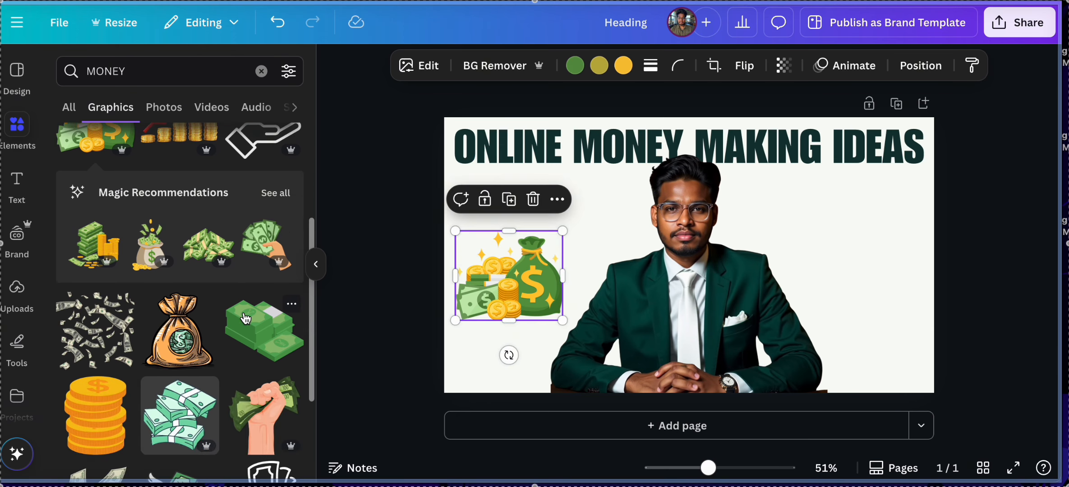
{"action": "scroll", "coordinate": [246, 319], "scroll_direction": "down", "scroll_amount": 5}
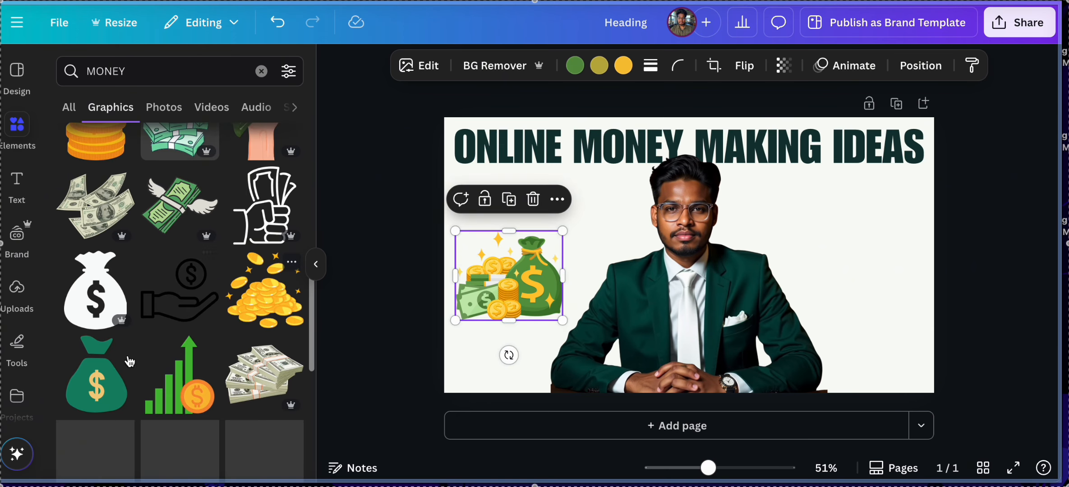
{"action": "left_click", "coordinate": [96, 378]}
{"action": "left_click_drag", "start_coordinate": [692, 264], "coordinate": [857, 284]}
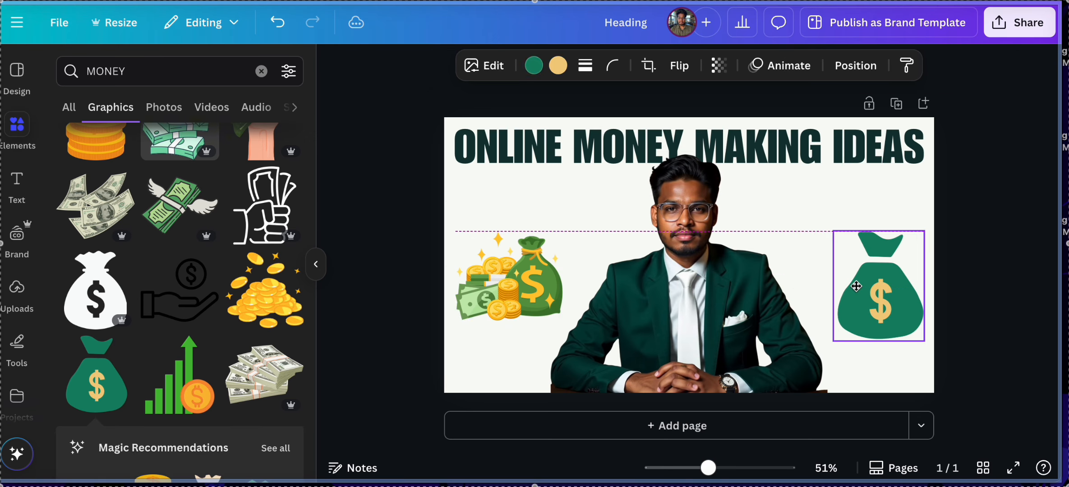
Move the flat green money bag up slightly and shrink it to better match the graphic on the man's other side
{"action": "left_click", "coordinate": [551, 291]}
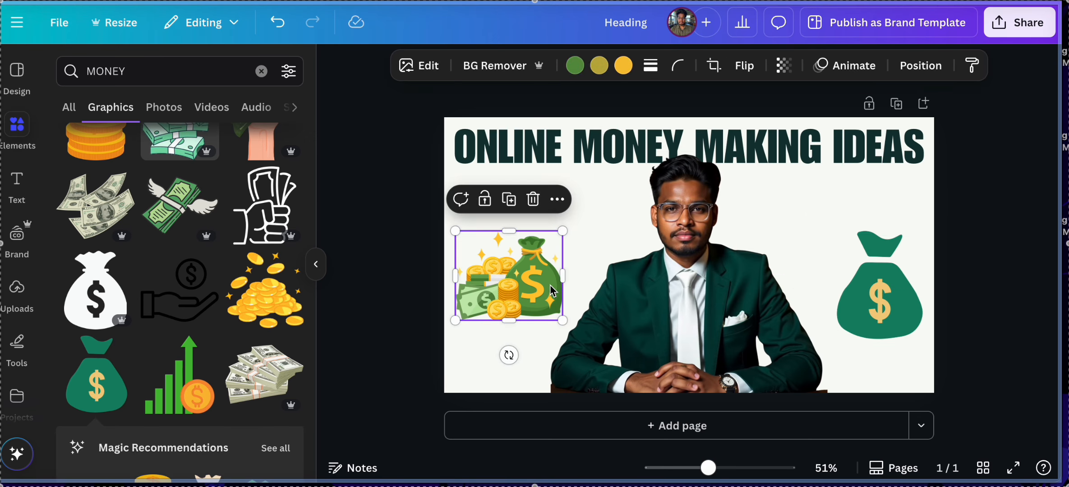
{"action": "left_click", "coordinate": [897, 261]}
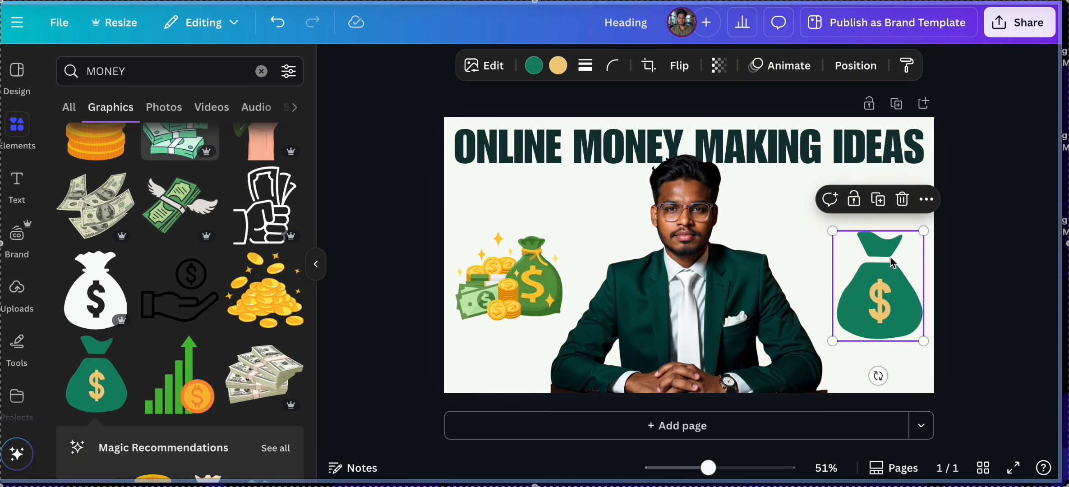
{"action": "mouse_move", "coordinate": [892, 263]}
{"action": "left_mouse_down"}
{"action": "mouse_move", "coordinate": [891, 242]}
{"action": "mouse_move", "coordinate": [894, 253]}
{"action": "left_mouse_up"}
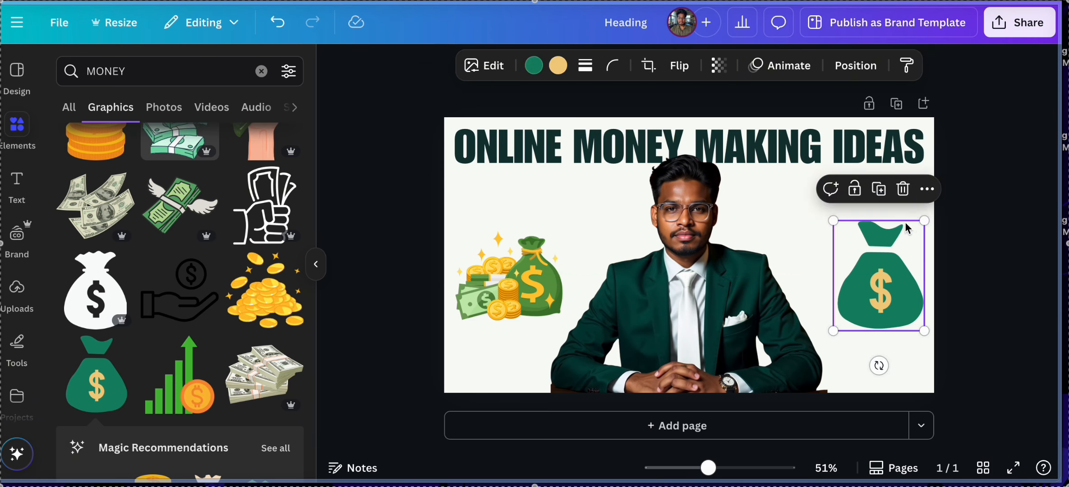
{"action": "left_click_drag", "start_coordinate": [928, 225], "coordinate": [916, 248]}
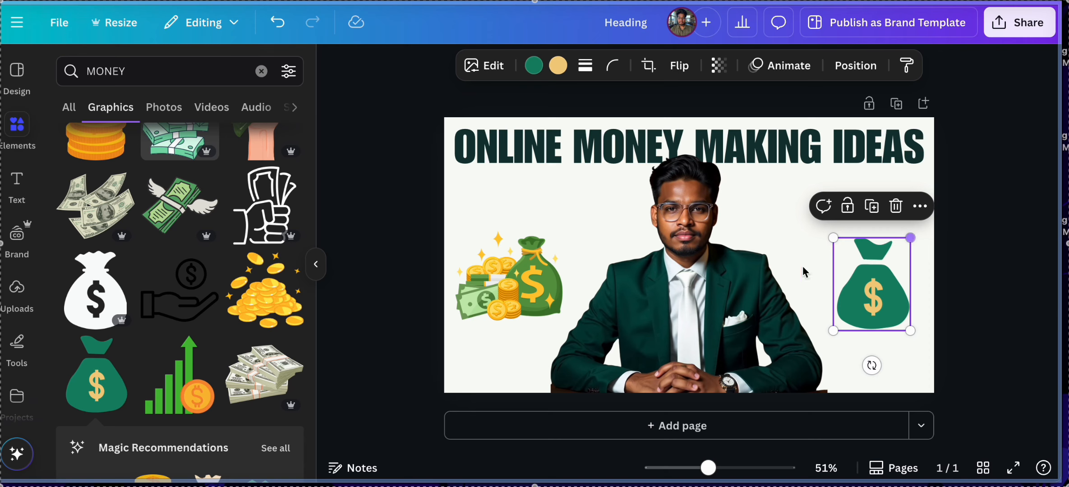
{"action": "left_click", "coordinate": [923, 285]}
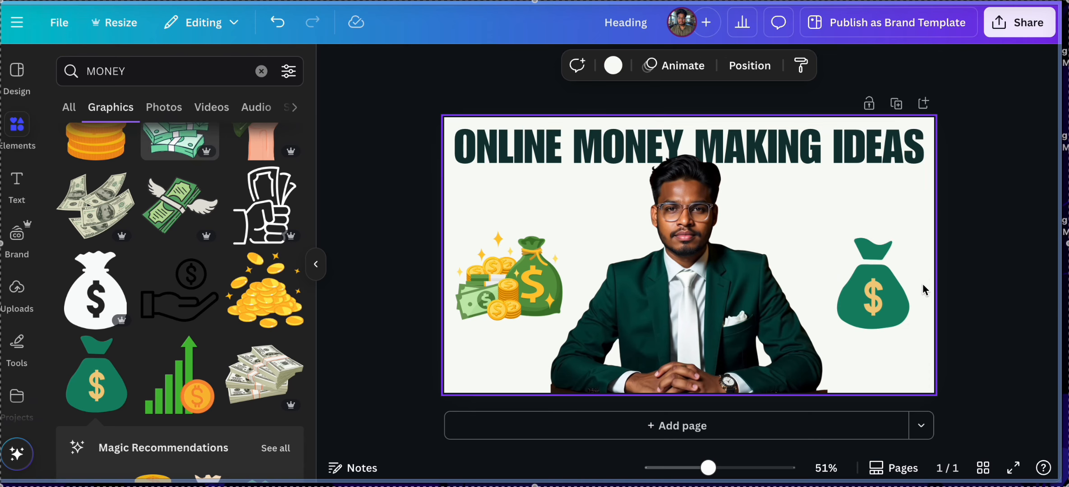
Replace the graphics search for MONEY with a search for shadow
{"action": "double_click", "coordinate": [137, 82]}
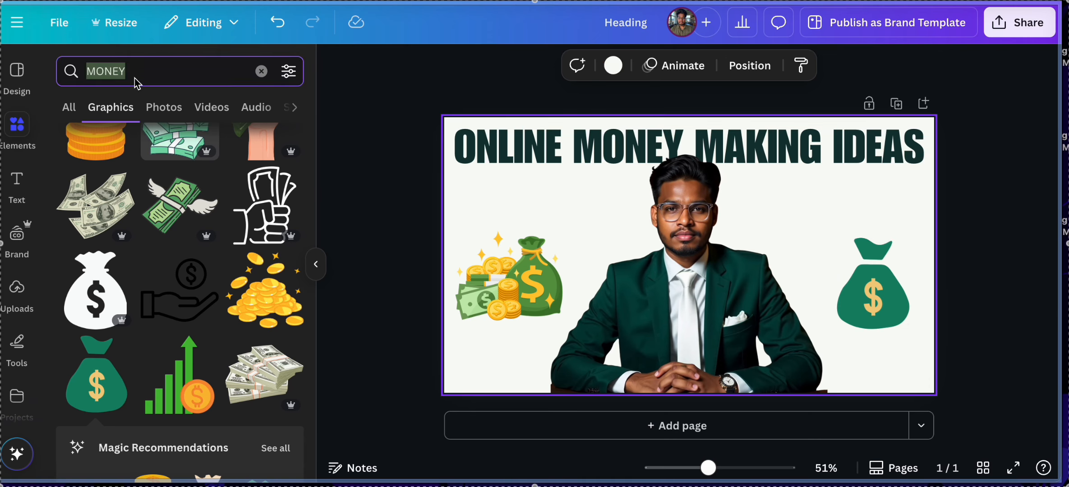
{"action": "type", "text": "SHA"}
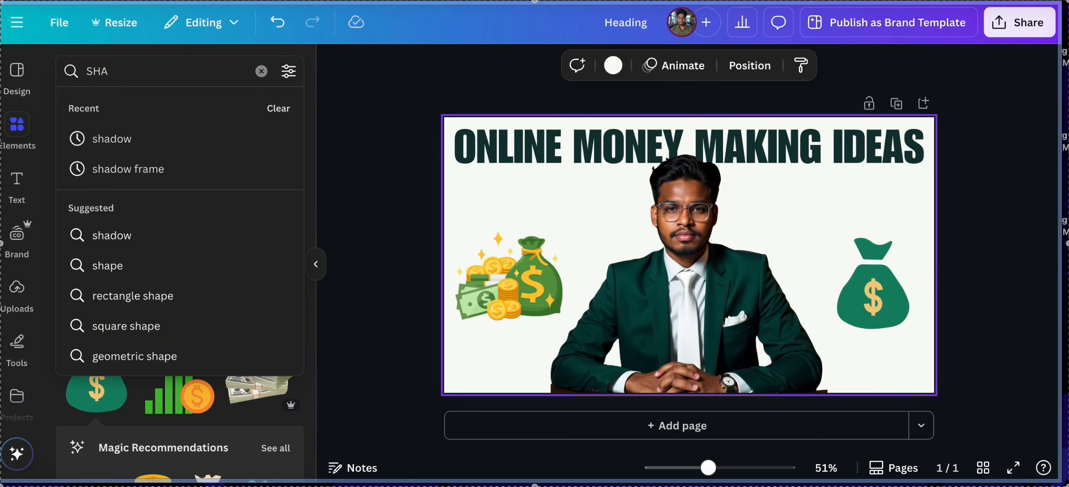
{"action": "left_click", "coordinate": [95, 138]}
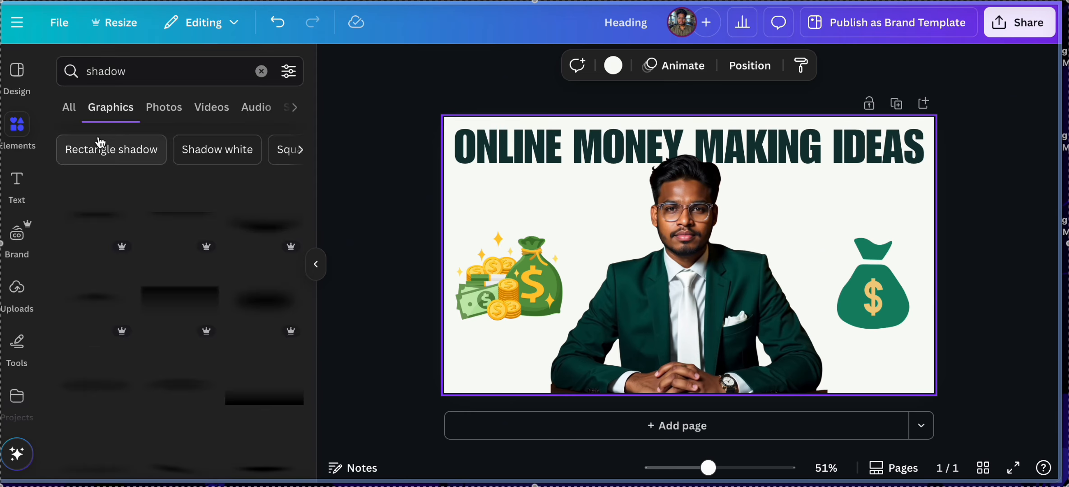
Add the thick soft oval shadow graphic, shrink it, and place it beneath the money graphic left of the man
{"action": "left_click", "coordinate": [270, 308]}
{"action": "left_click_drag", "start_coordinate": [711, 250], "coordinate": [585, 239]}
{"action": "left_click_drag", "start_coordinate": [663, 198], "coordinate": [590, 225]}
{"action": "left_click_drag", "start_coordinate": [562, 257], "coordinate": [549, 319]}
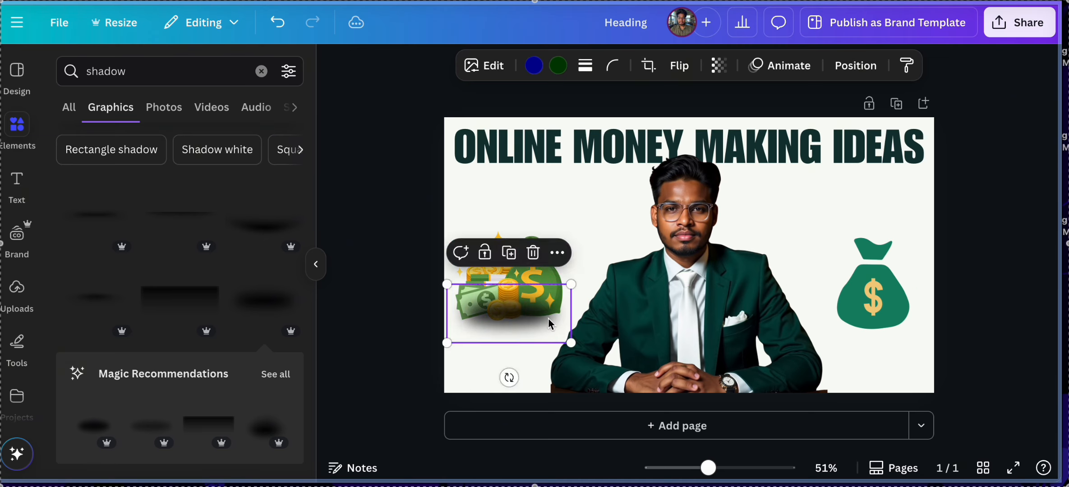
Send the oval shadow to the back, behind the coins and money bag, and enlarge it slightly
{"action": "left_click", "coordinate": [558, 253]}
{"action": "mouse_move", "coordinate": [607, 182]}
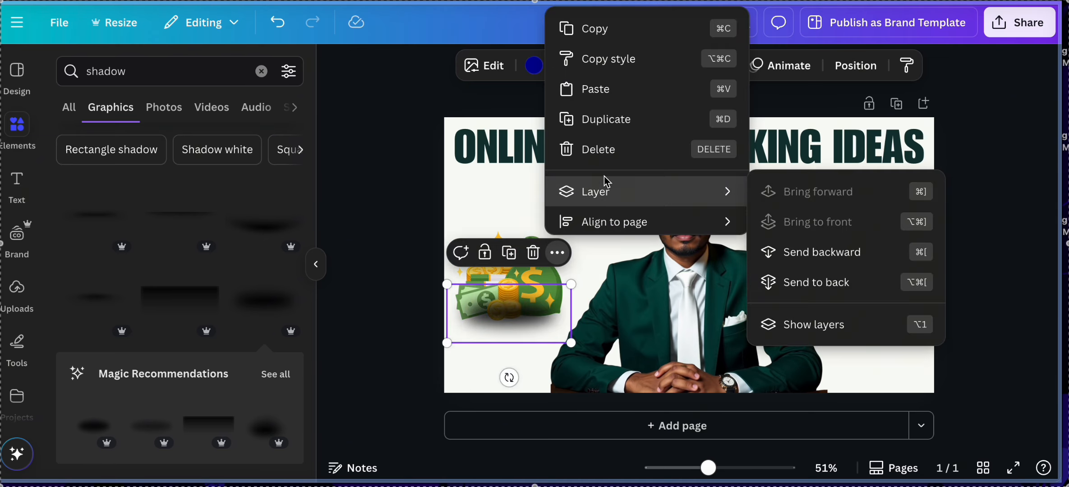
{"action": "left_click", "coordinate": [787, 287]}
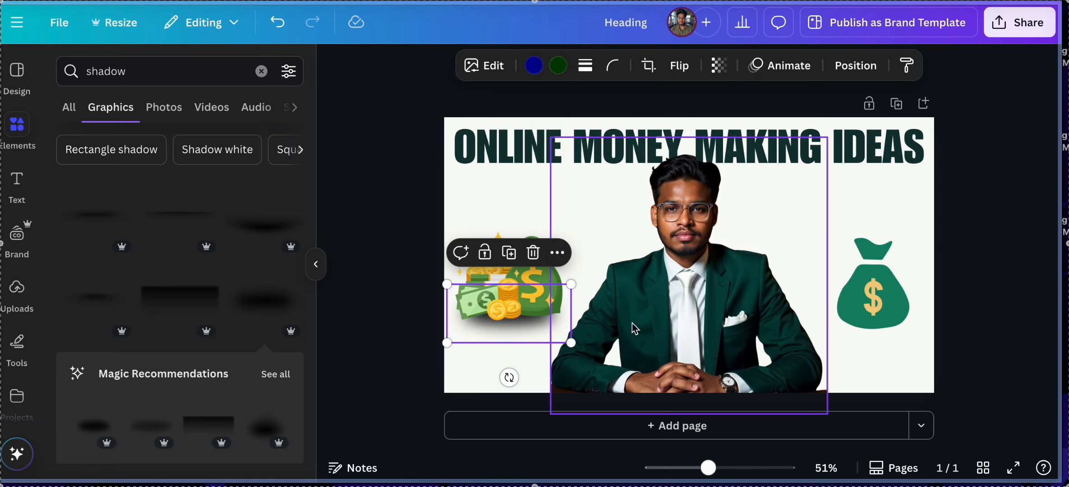
{"action": "left_click_drag", "start_coordinate": [515, 336], "coordinate": [509, 334]}
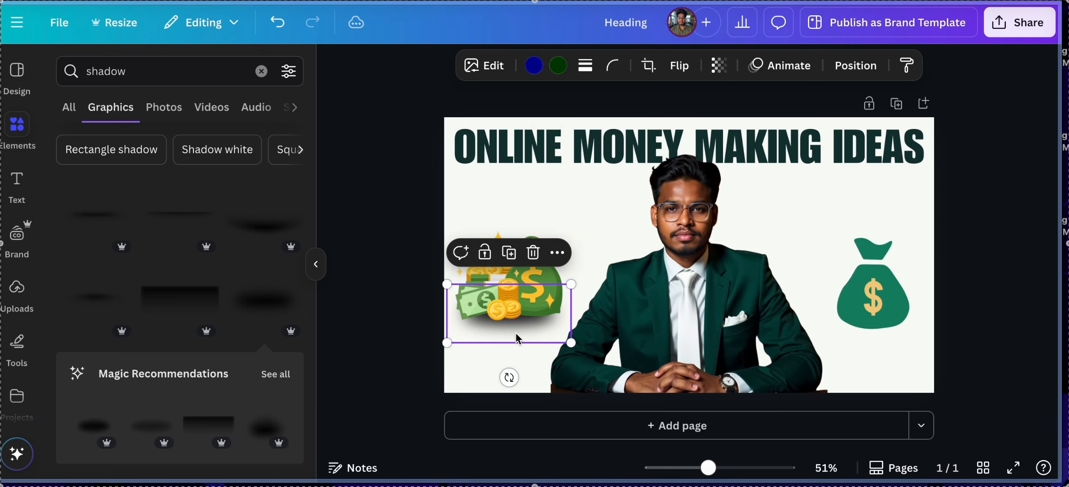
{"action": "left_click_drag", "start_coordinate": [573, 286], "coordinate": [589, 276]}
{"action": "left_click", "coordinate": [527, 239]}
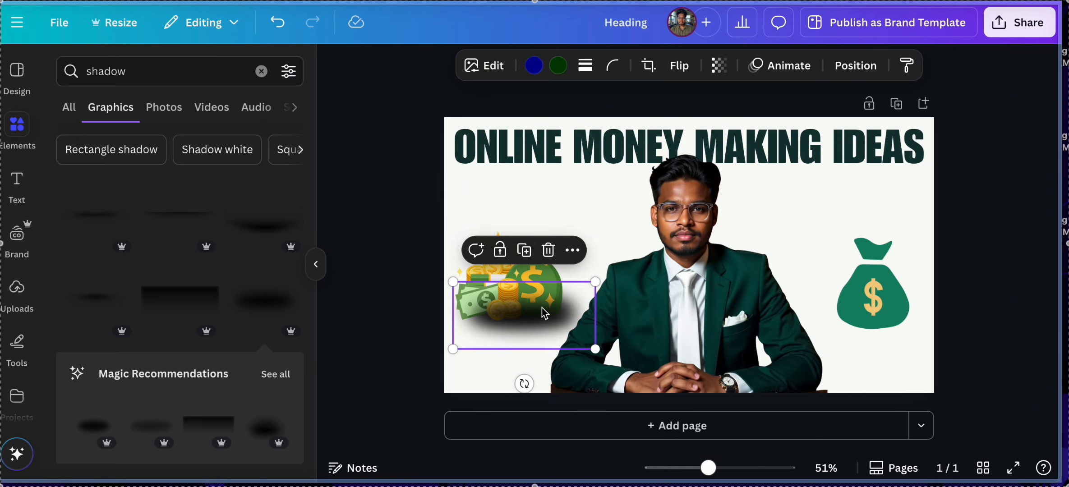
{"action": "left_click_drag", "start_coordinate": [547, 312], "coordinate": [870, 311]}
{"action": "left_click_drag", "start_coordinate": [793, 355], "coordinate": [807, 350]}
{"action": "left_click", "coordinate": [889, 255]}
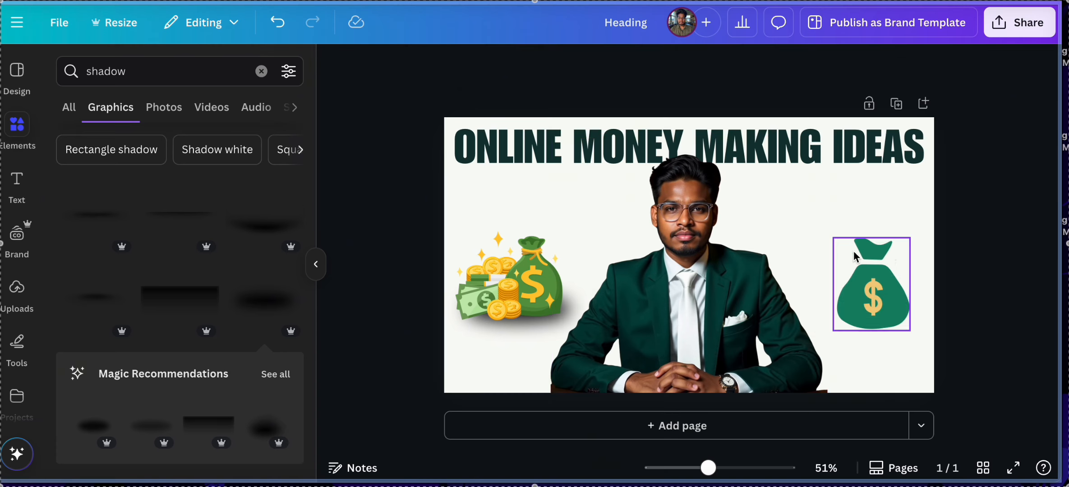
Add the thin, wide soft shadow graphic, shrink it, and place it under the base of the flat green money bag
{"action": "left_click", "coordinate": [102, 215]}
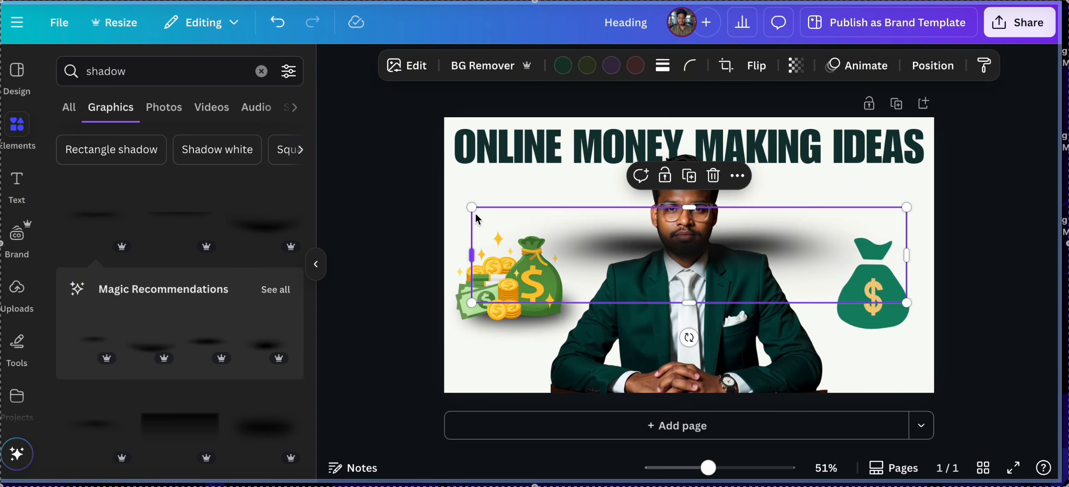
{"action": "left_click_drag", "start_coordinate": [472, 208], "coordinate": [724, 261]}
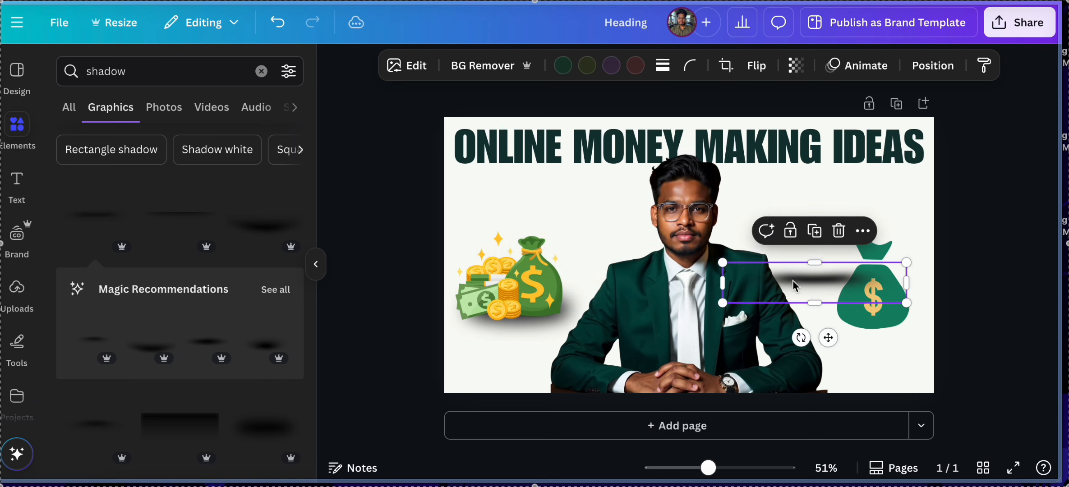
{"action": "left_click_drag", "start_coordinate": [795, 283], "coordinate": [846, 334]}
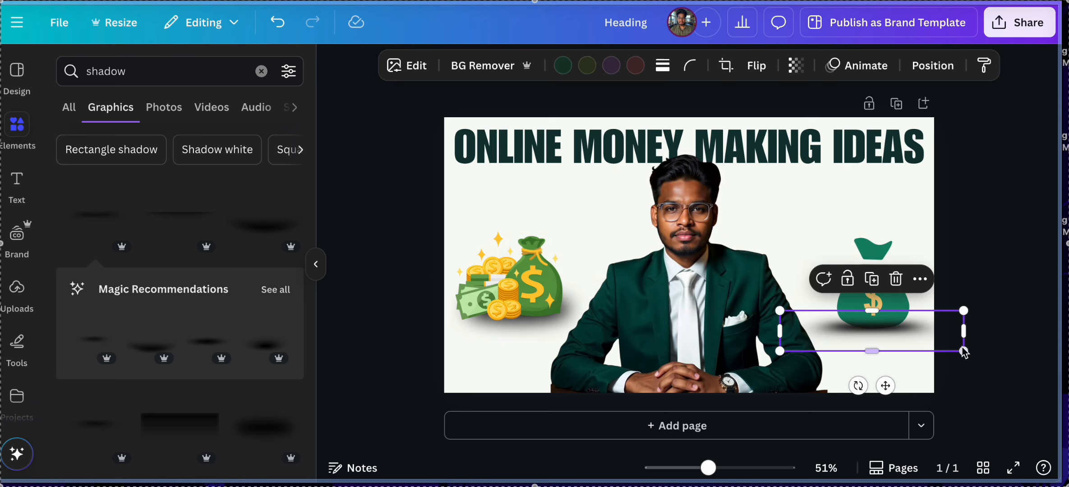
{"action": "left_click_drag", "start_coordinate": [964, 351], "coordinate": [962, 349]}
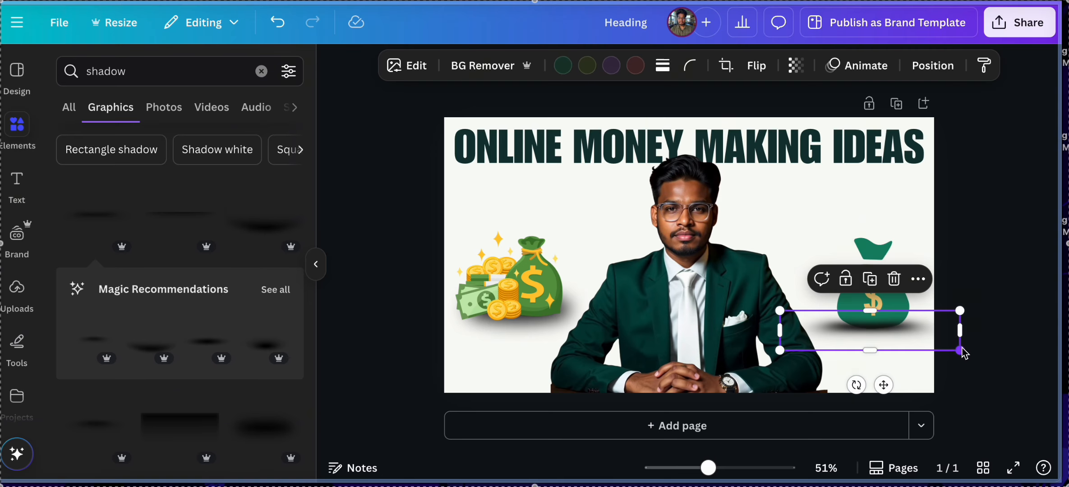
{"action": "left_click_drag", "start_coordinate": [781, 352], "coordinate": [793, 350]}
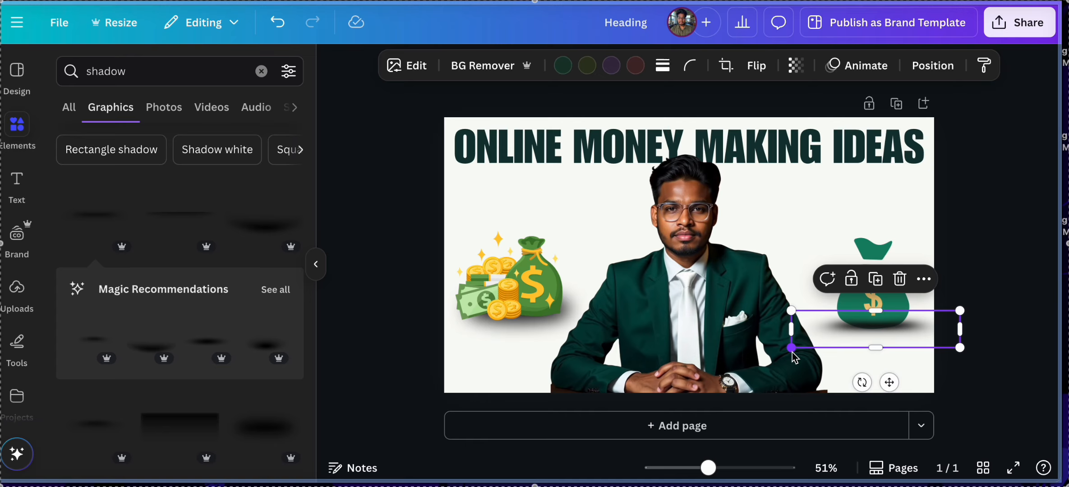
Delete the thick oval shadow beneath the money graphic left of the man
{"action": "left_click", "coordinate": [317, 265]}
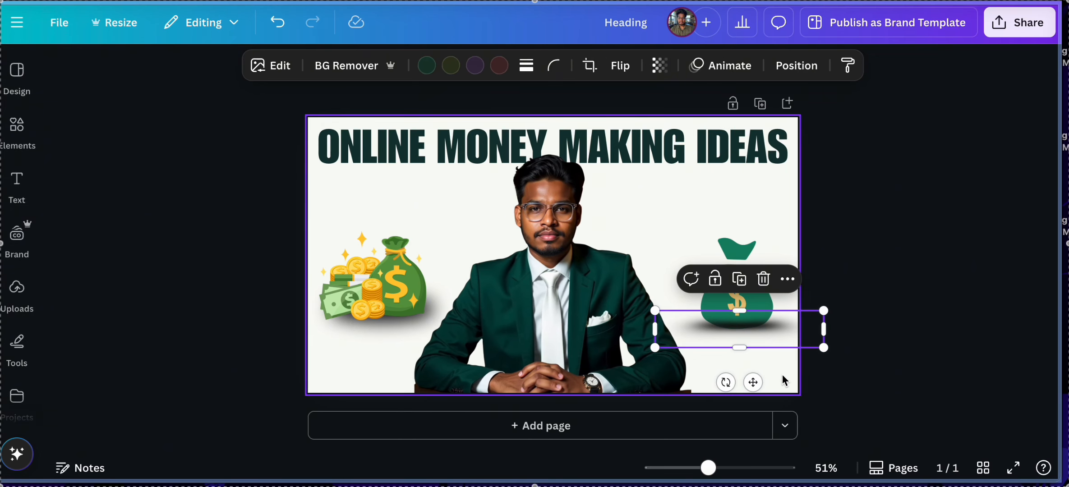
{"action": "left_click", "coordinate": [397, 315]}
{"action": "left_click", "coordinate": [486, 263]}
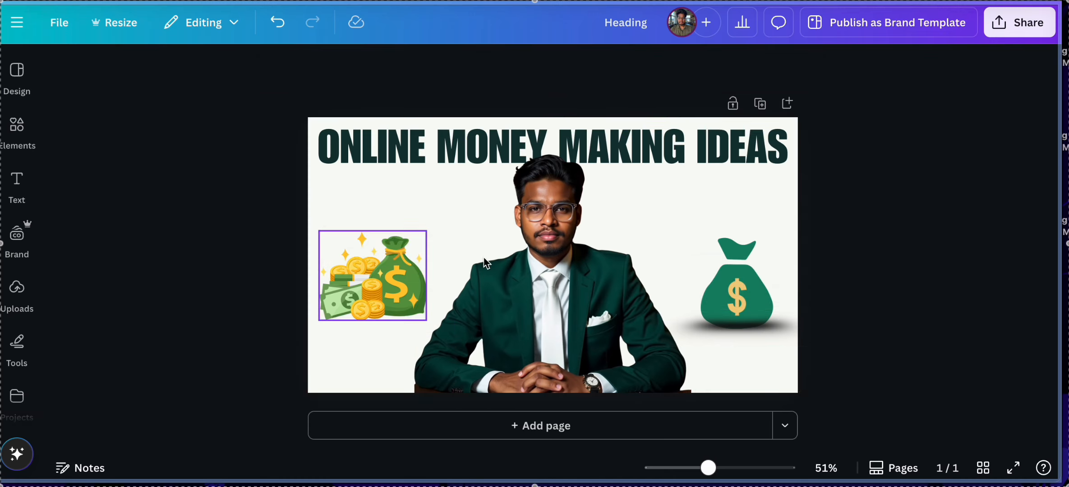
Send the thin shadow under the flat green money bag to the back so it sits behind the bag
{"action": "left_click", "coordinate": [758, 330]}
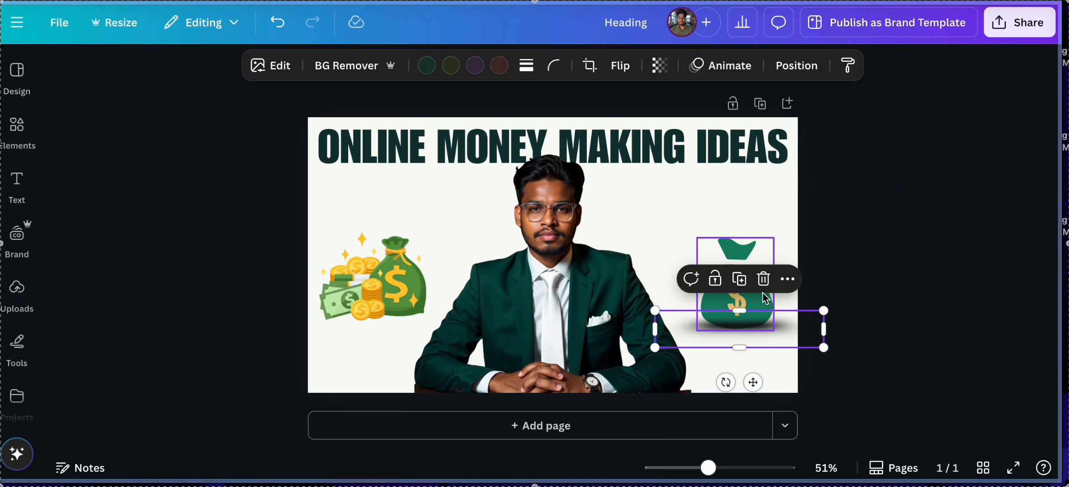
{"action": "left_click", "coordinate": [794, 278]}
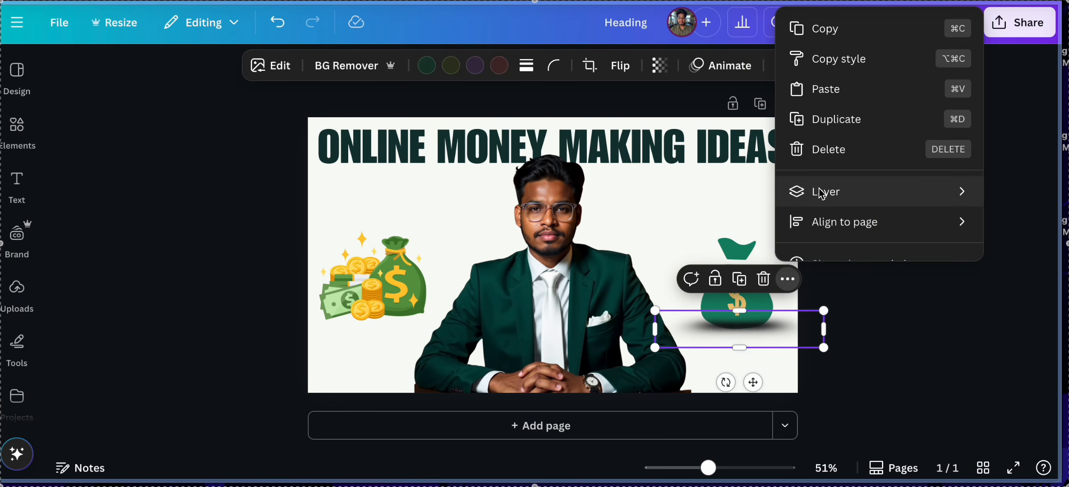
{"action": "mouse_move", "coordinate": [794, 191]}
{"action": "left_click", "coordinate": [685, 282]}
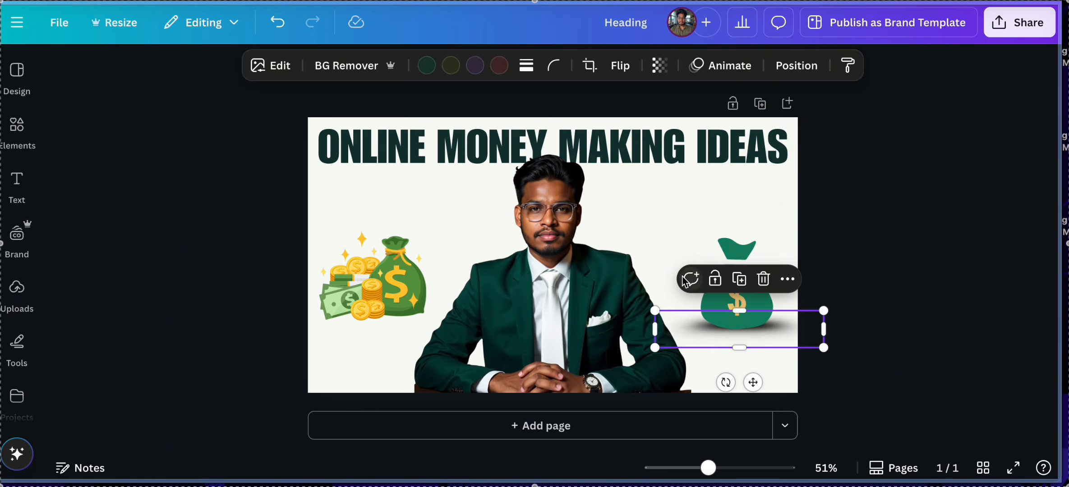
{"action": "left_click", "coordinate": [881, 329]}
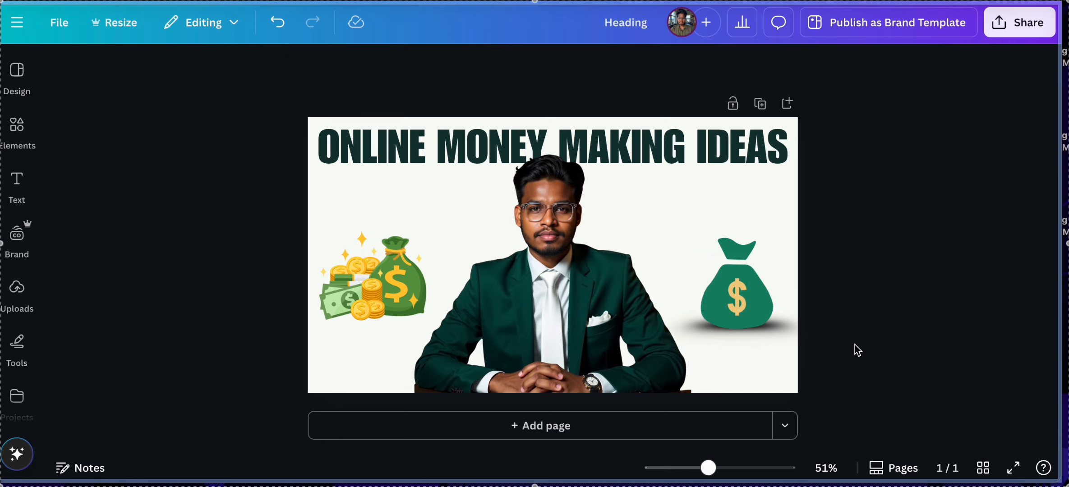
Duplicate the thin shadow to beneath the money graphic left of the man and send the copy to the back
{"action": "left_click", "coordinate": [776, 326]}
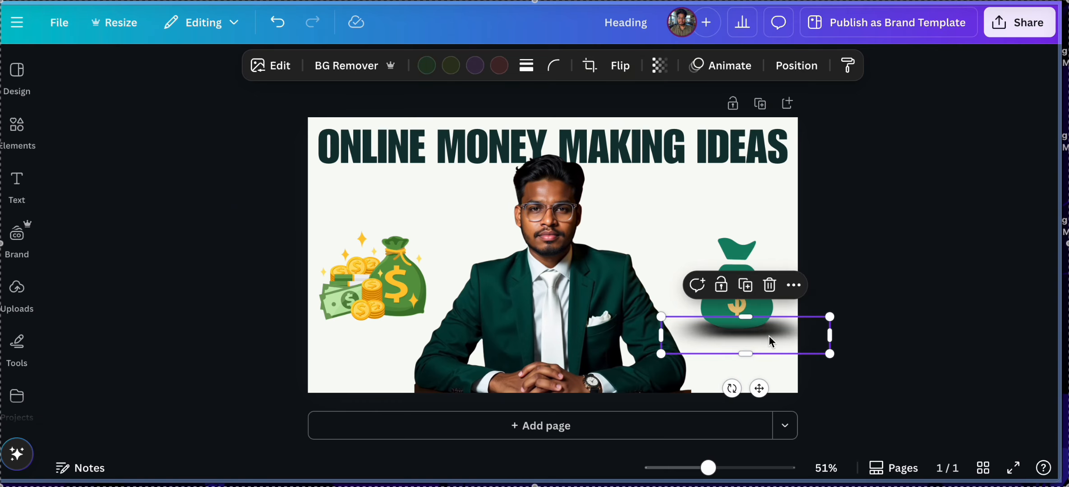
{"action": "left_click_drag", "start_coordinate": [770, 342], "coordinate": [402, 324]}
{"action": "left_click", "coordinate": [425, 271]}
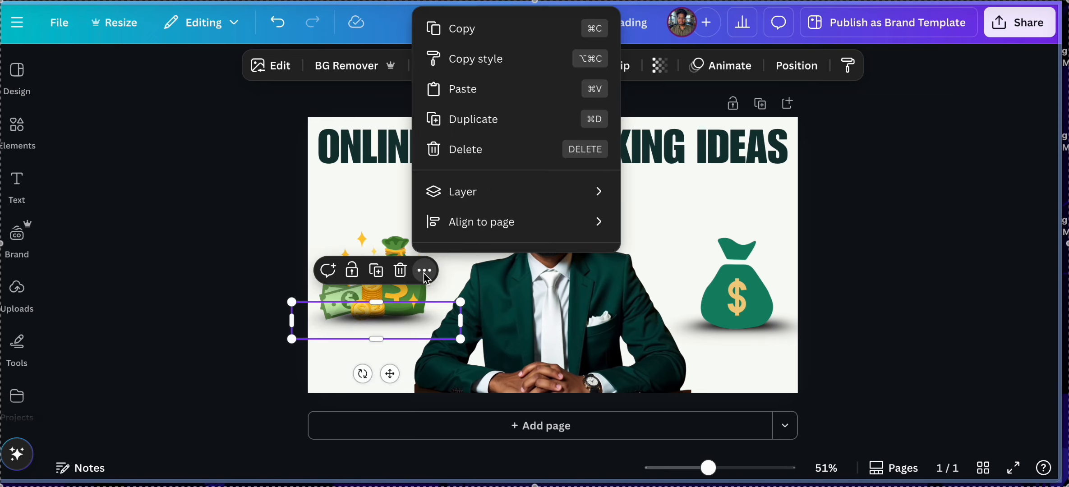
{"action": "mouse_move", "coordinate": [480, 200]}
{"action": "left_click", "coordinate": [719, 284]}
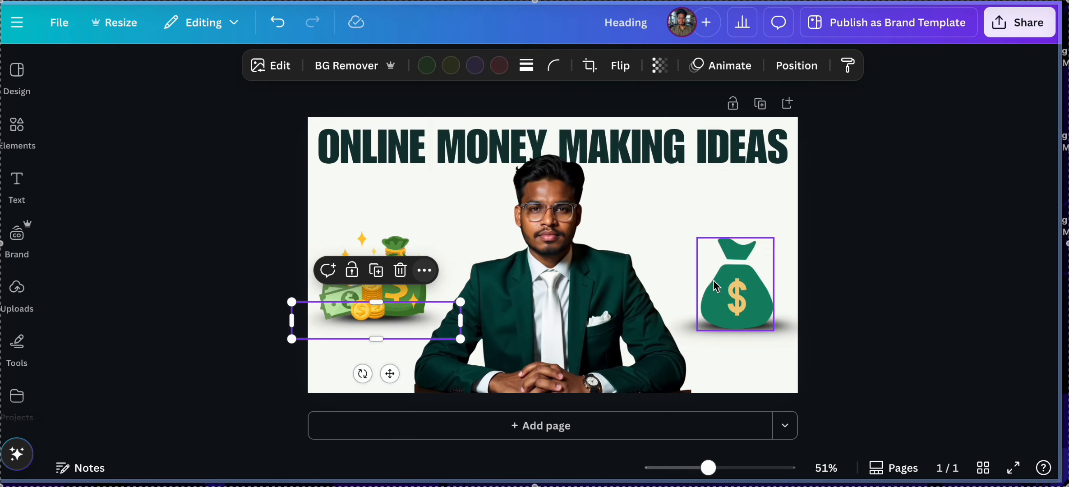
{"action": "left_click", "coordinate": [429, 325]}
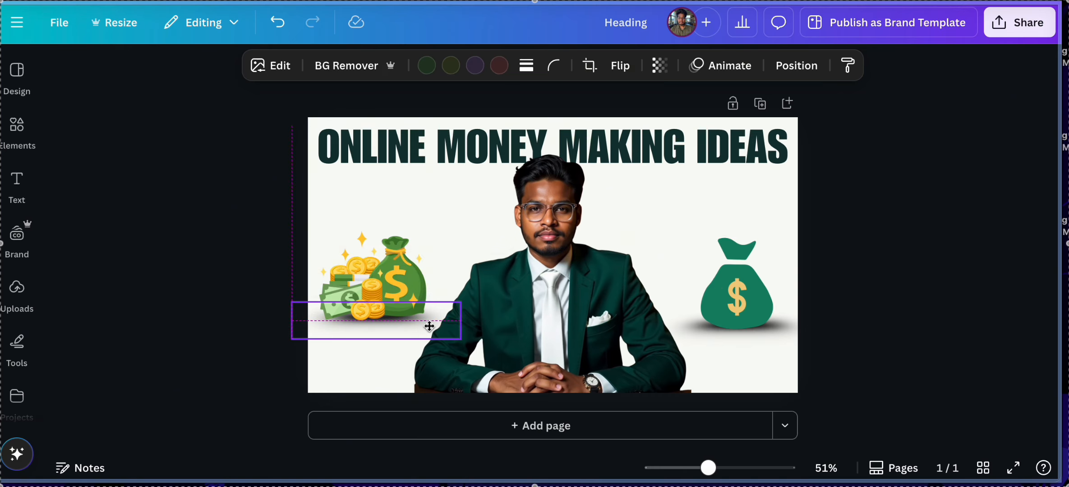
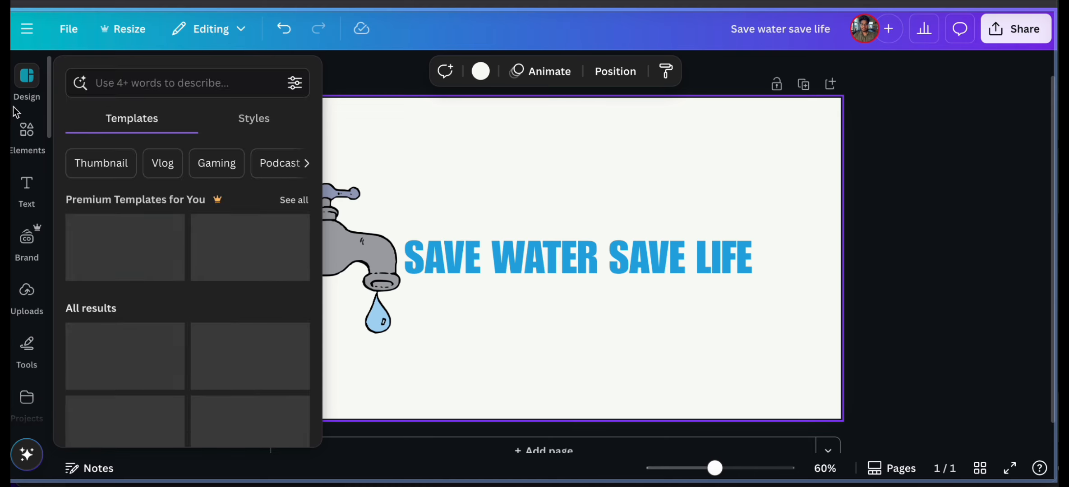
Search the elements library for GRASS in the SAVE WATER SAVE LIFE design and limit the results to graphics
{"action": "left_click", "coordinate": [28, 130]}
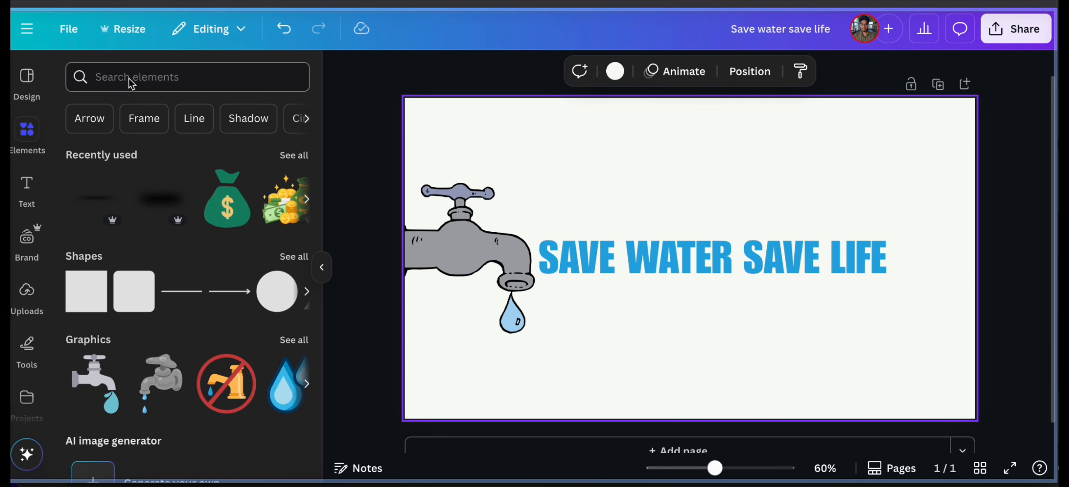
{"action": "left_click", "coordinate": [129, 78]}
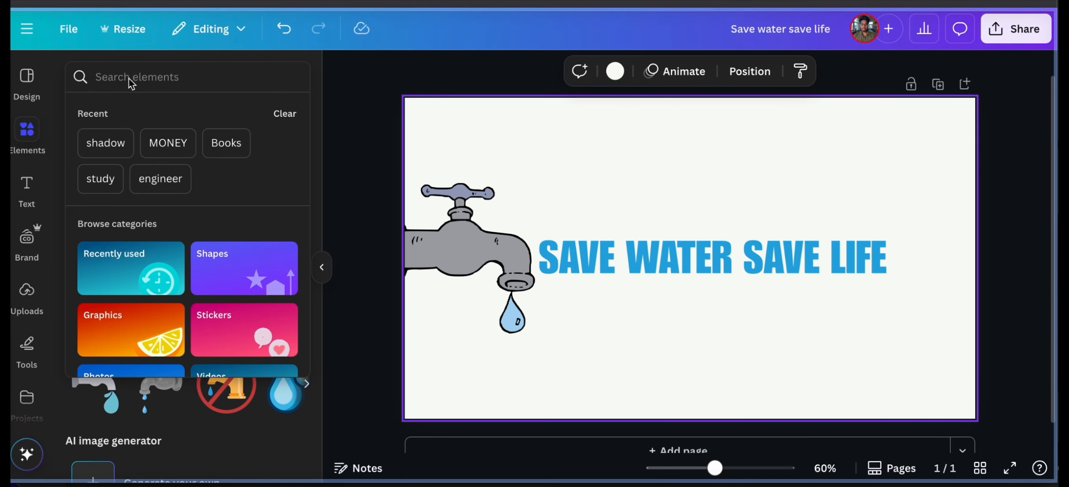
{"action": "type", "text": "GR"}
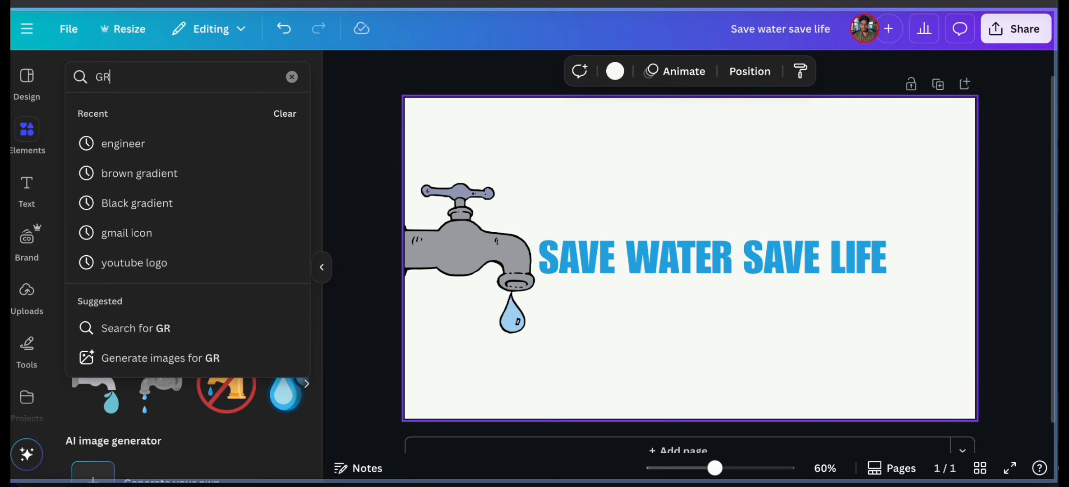
{"action": "type", "text": "ASS"}
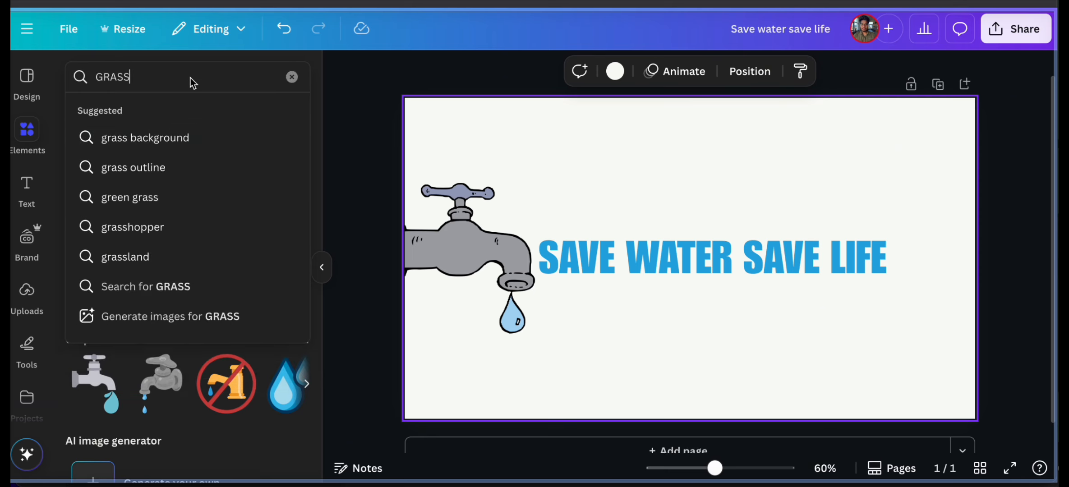
{"action": "key", "text": "Return"}
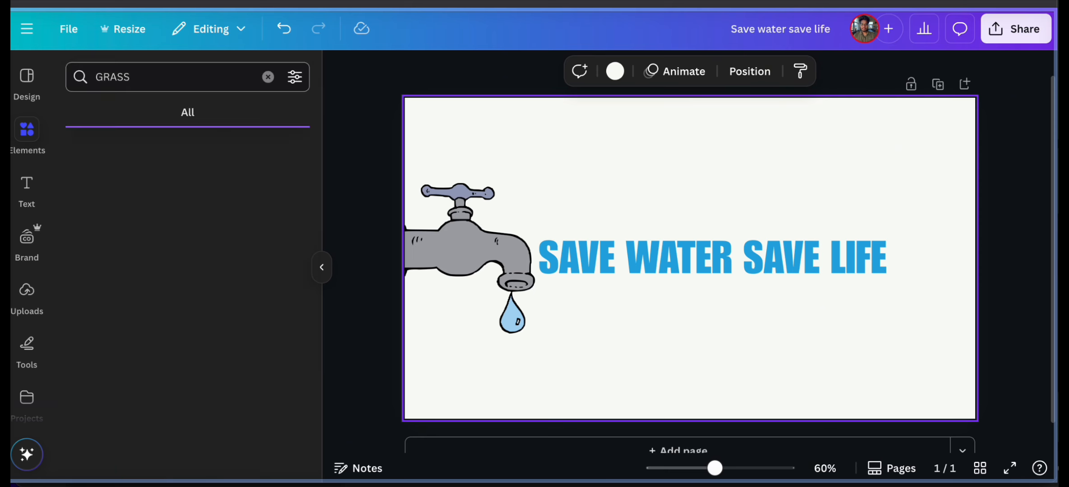
{"action": "left_click", "coordinate": [114, 110]}
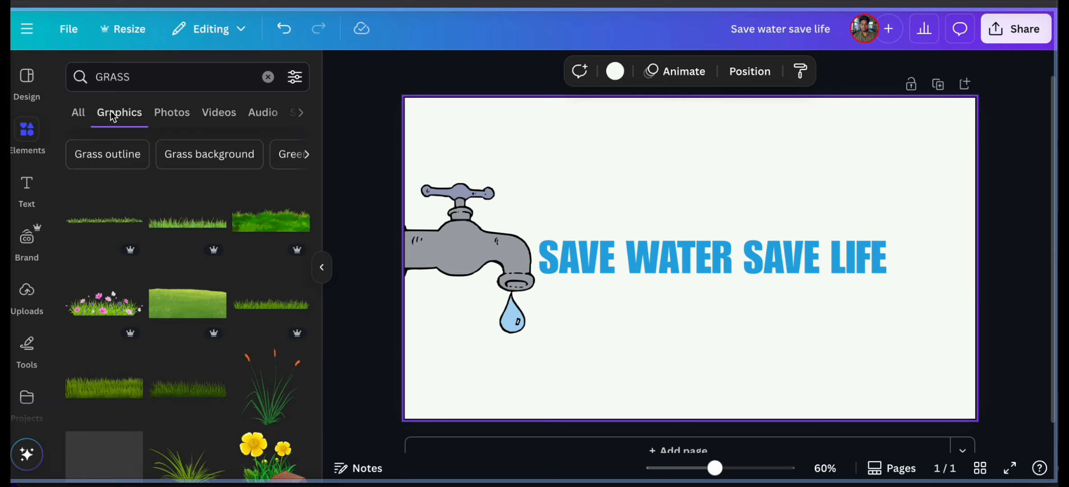
Add the long, thin grass strip graphic, shrink it, and align it along the page's bottom edge from the lower-left corner
{"action": "left_click", "coordinate": [103, 226]}
{"action": "left_click_drag", "start_coordinate": [703, 302], "coordinate": [525, 448]}
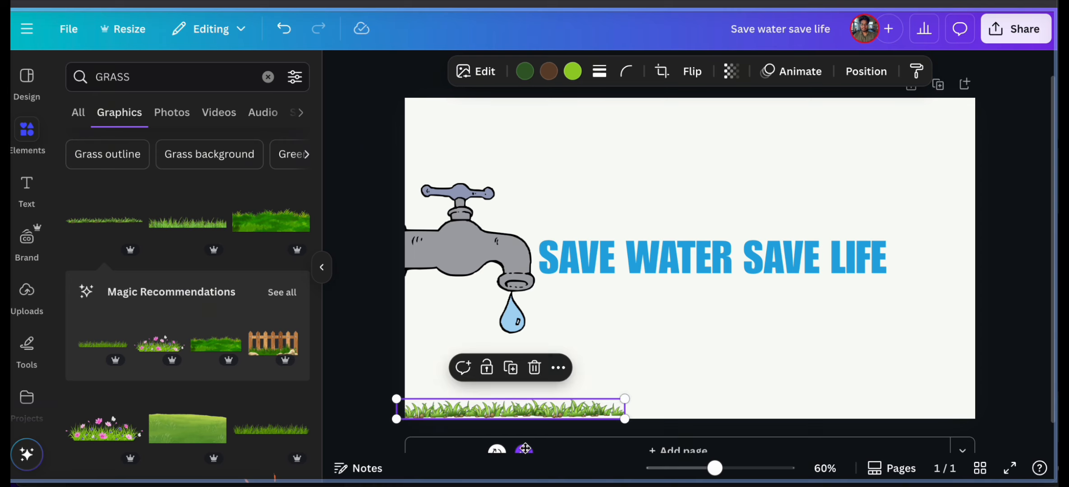
{"action": "left_click", "coordinate": [571, 416]}
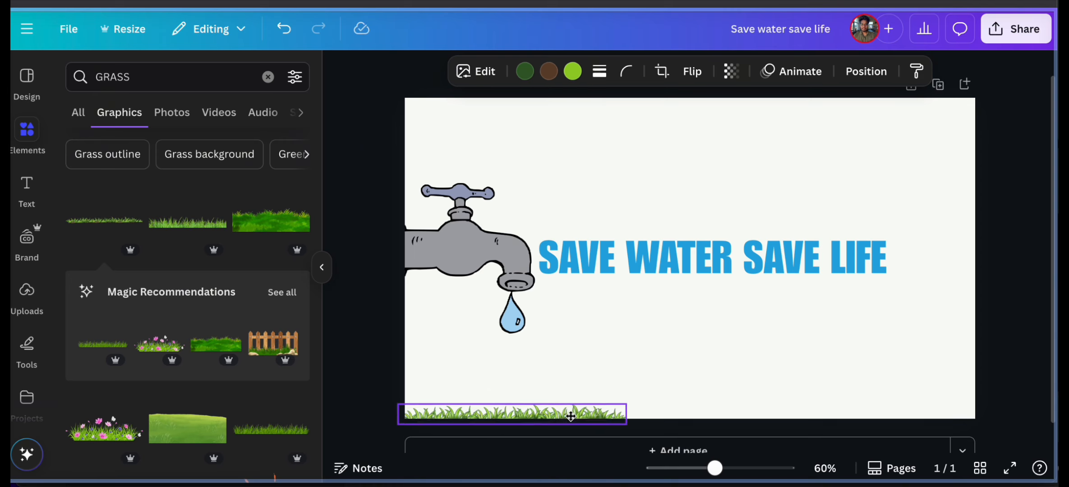
{"action": "scroll", "coordinate": [721, 366], "scroll_direction": "down", "scroll_amount": 1}
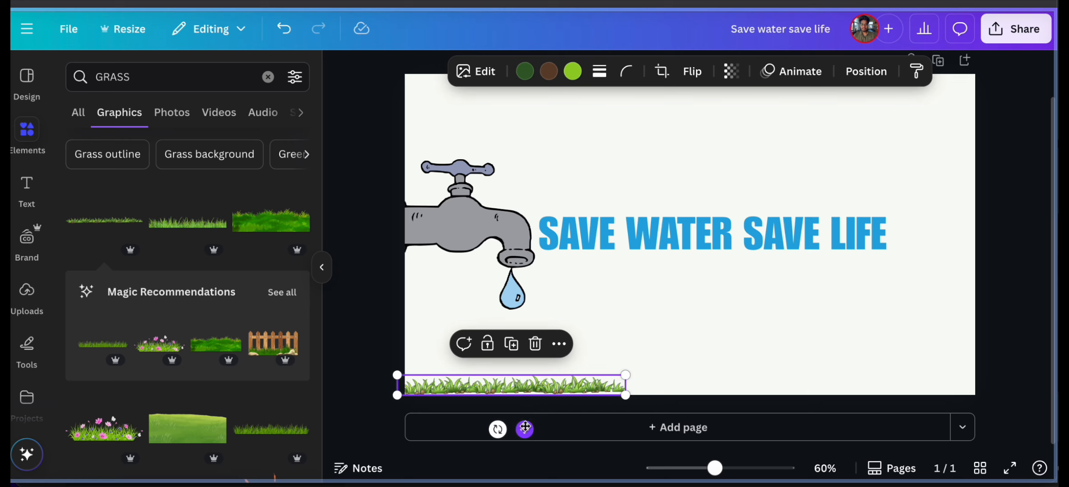
{"action": "left_click_drag", "start_coordinate": [524, 429], "coordinate": [525, 433]}
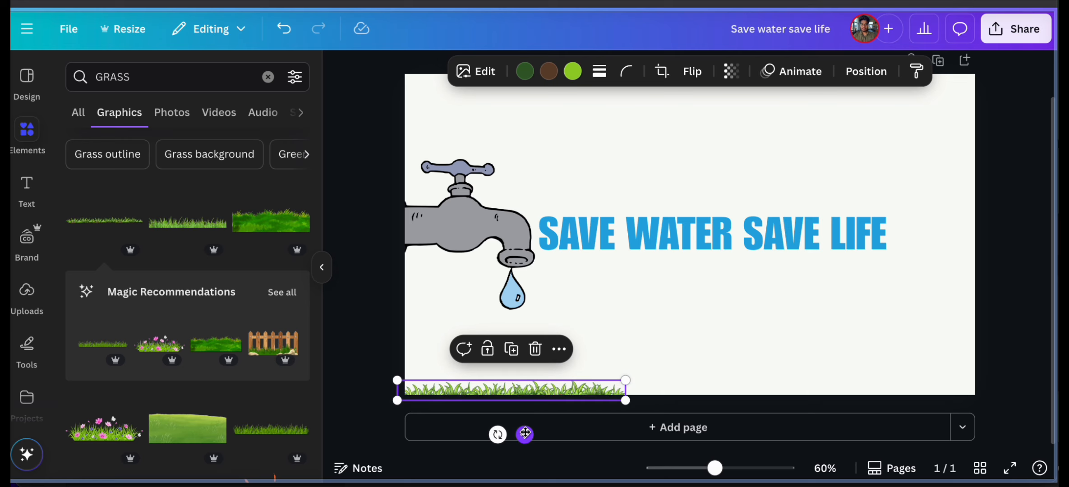
Duplicate the thin grass strip twice and line the copies up along the bottom edge to the page's lower-right corner
{"action": "left_click", "coordinate": [512, 357]}
{"action": "left_click_drag", "start_coordinate": [586, 394], "coordinate": [785, 392]}
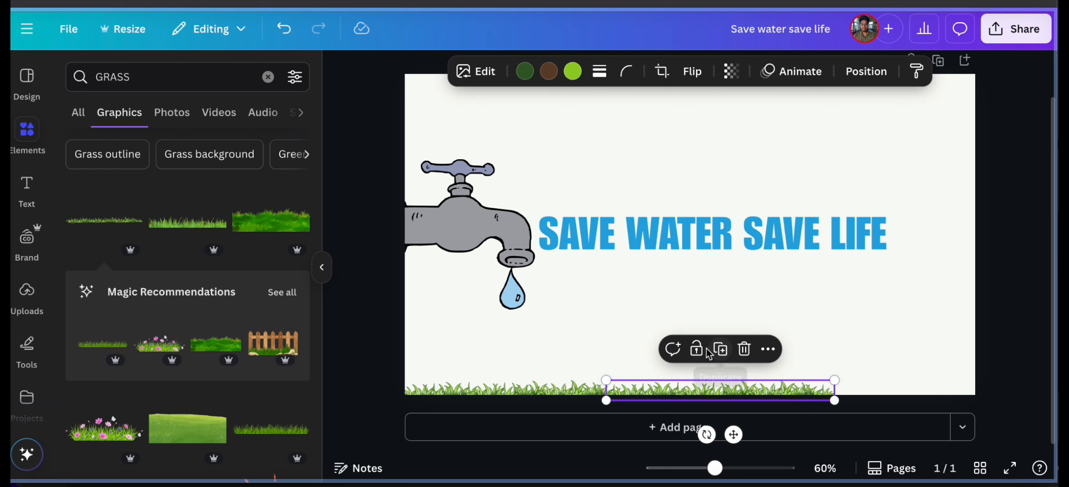
{"action": "left_click", "coordinate": [712, 352]}
{"action": "left_click", "coordinate": [851, 276]}
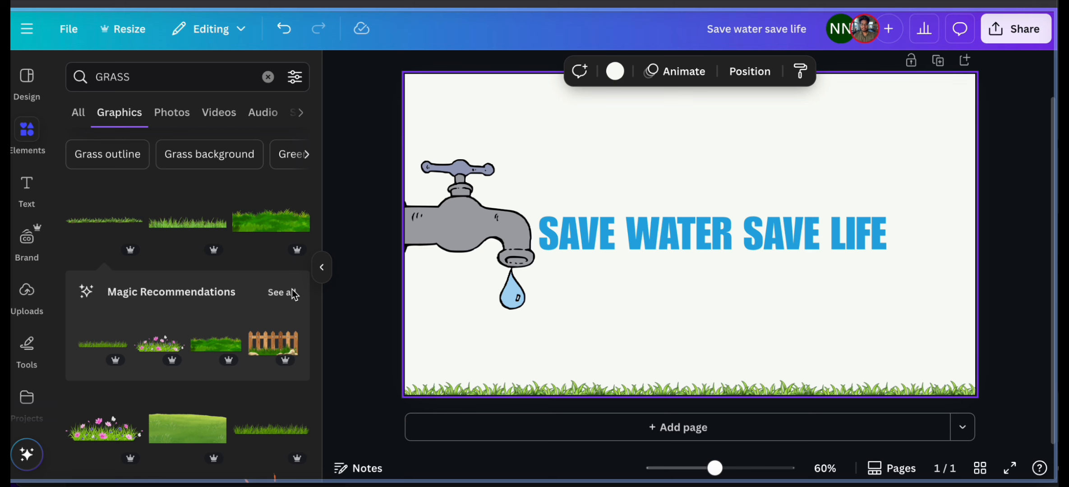
Add the taller green grass graphic, shrink it, and repeat it along the page's bottom edge over the thin grass strip
{"action": "scroll", "coordinate": [294, 295], "scroll_direction": "down", "scroll_amount": 4}
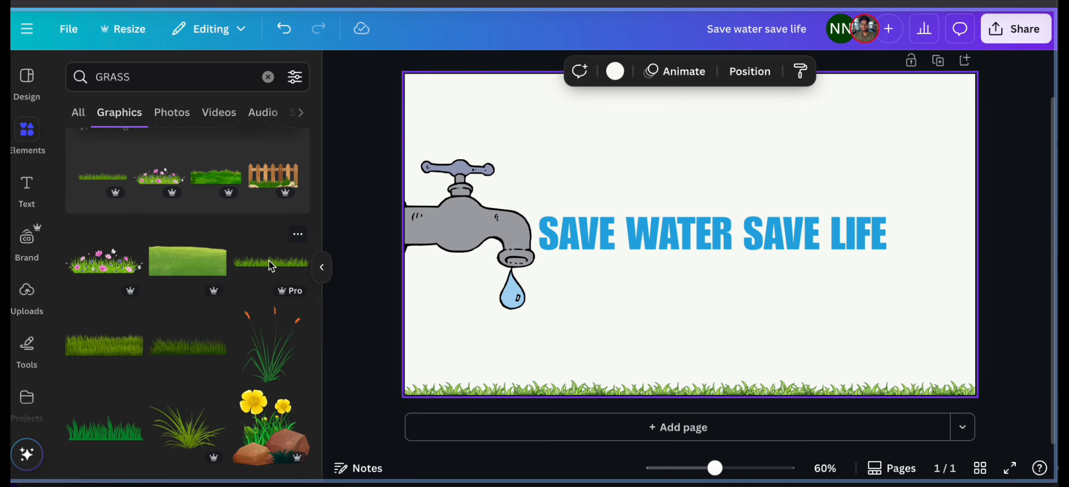
{"action": "left_click", "coordinate": [271, 264]}
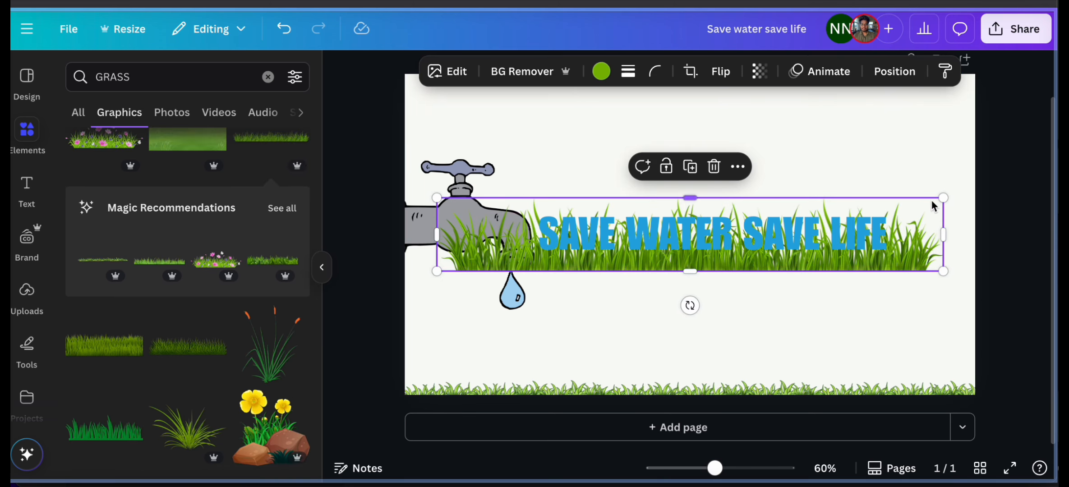
{"action": "left_click_drag", "start_coordinate": [934, 199], "coordinate": [873, 369]}
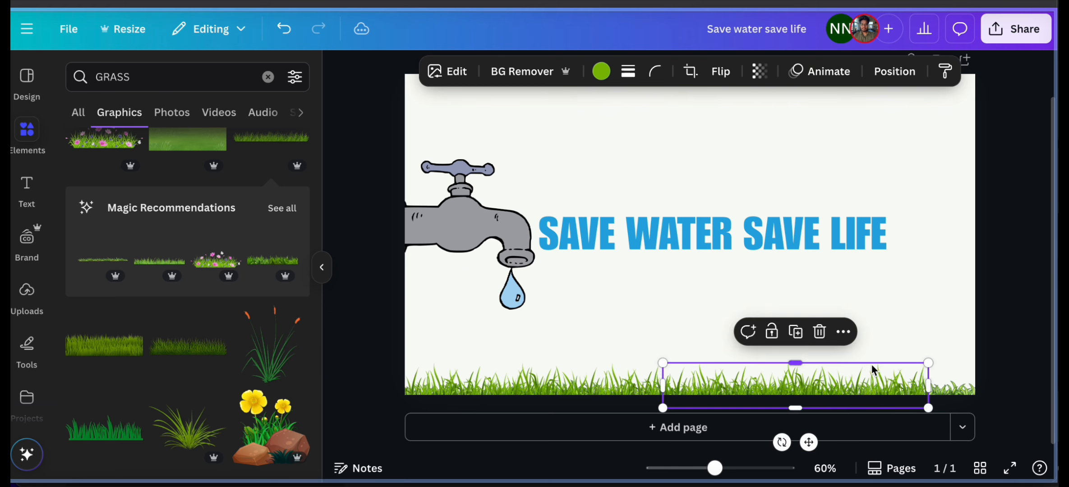
{"action": "left_click", "coordinate": [795, 332]}
{"action": "left_click_drag", "start_coordinate": [987, 380], "coordinate": [952, 375]}
{"action": "left_click", "coordinate": [953, 284]}
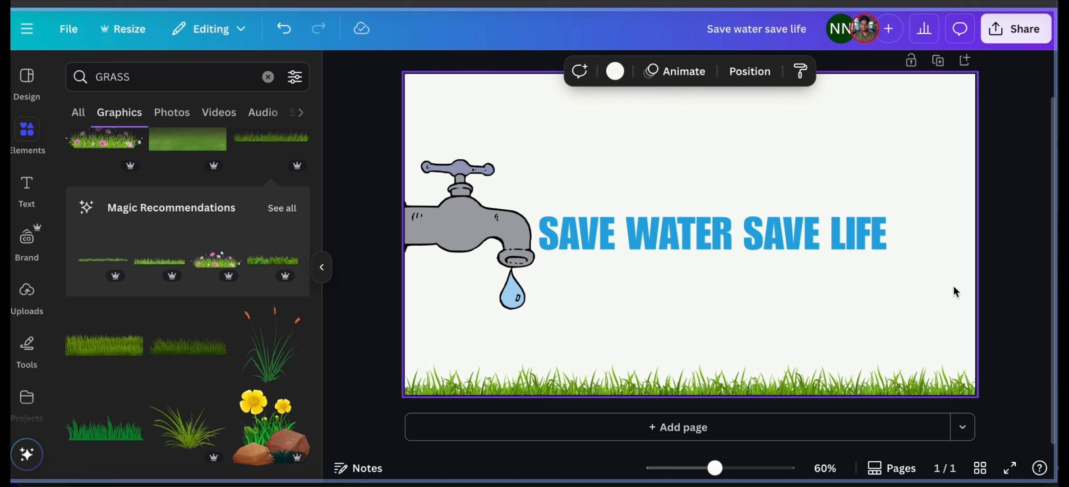
Move the SAVE WATER SAVE LIFE text slightly right and down, away from the tap
{"action": "mouse_move", "coordinate": [850, 248]}
{"action": "left_mouse_down"}
{"action": "mouse_move", "coordinate": [874, 248]}
{"action": "mouse_move", "coordinate": [864, 253]}
{"action": "left_mouse_up"}
{"action": "left_click", "coordinate": [890, 158]}
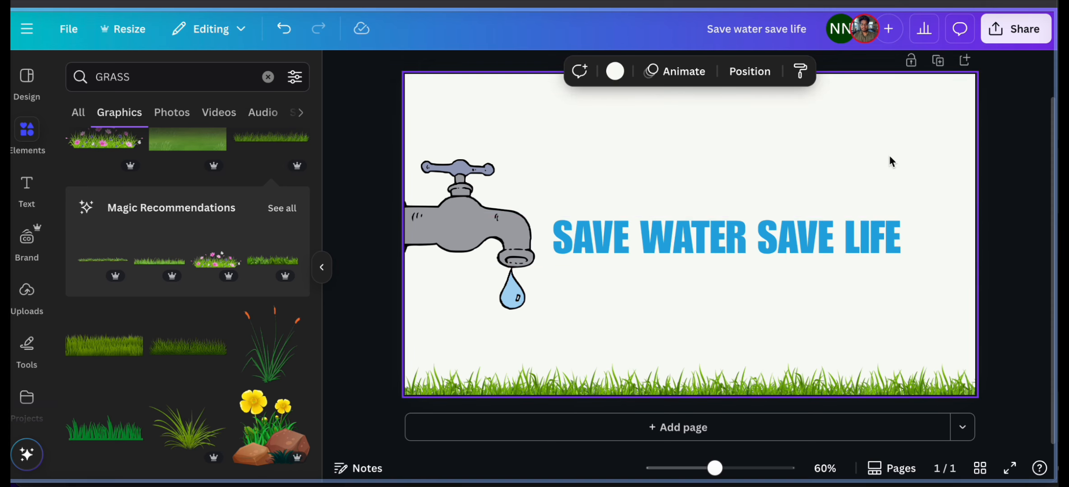
Search the elements library's graphics for SAVE WATER
{"action": "left_click", "coordinate": [43, 130]}
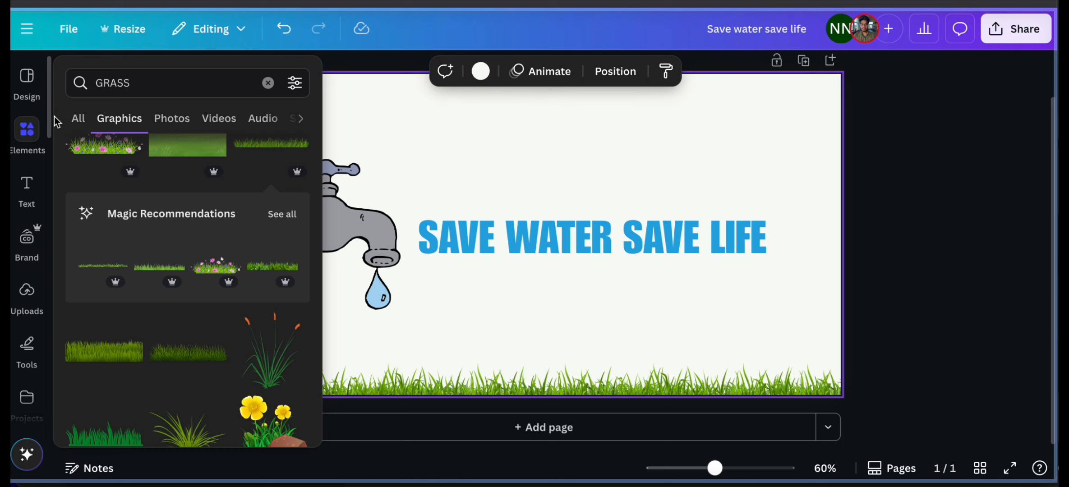
{"action": "left_click", "coordinate": [181, 89]}
{"action": "type", "text": "SAVE W"}
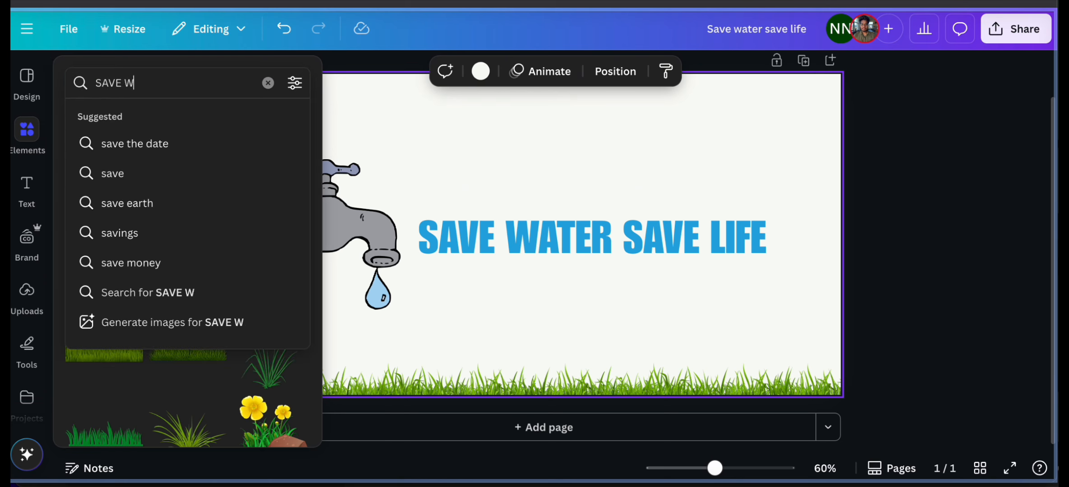
{"action": "type", "text": "ATER"}
{"action": "key", "text": "Return"}
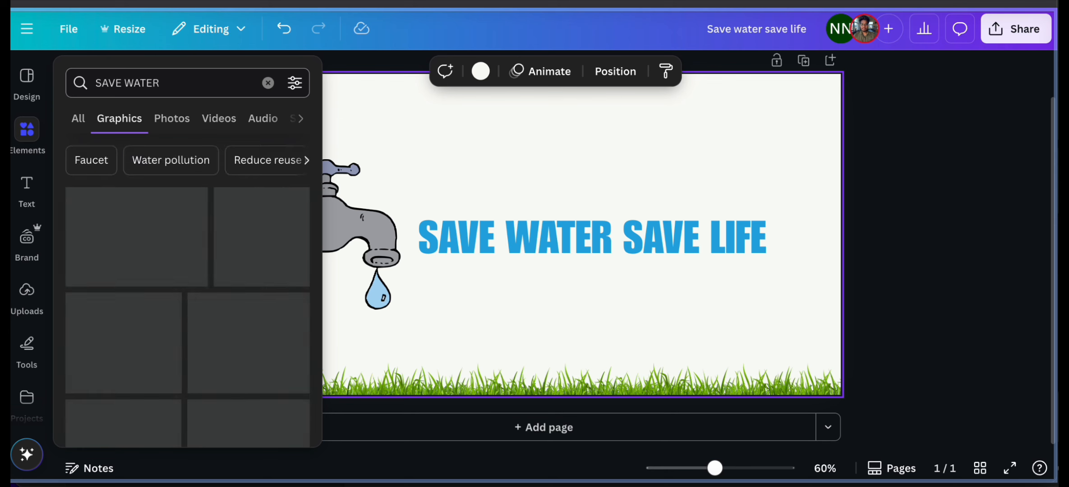
Look through the SAVE WATER graphics for an illustration that suits the design
{"action": "scroll", "coordinate": [226, 321], "scroll_direction": "down", "scroll_amount": 2}
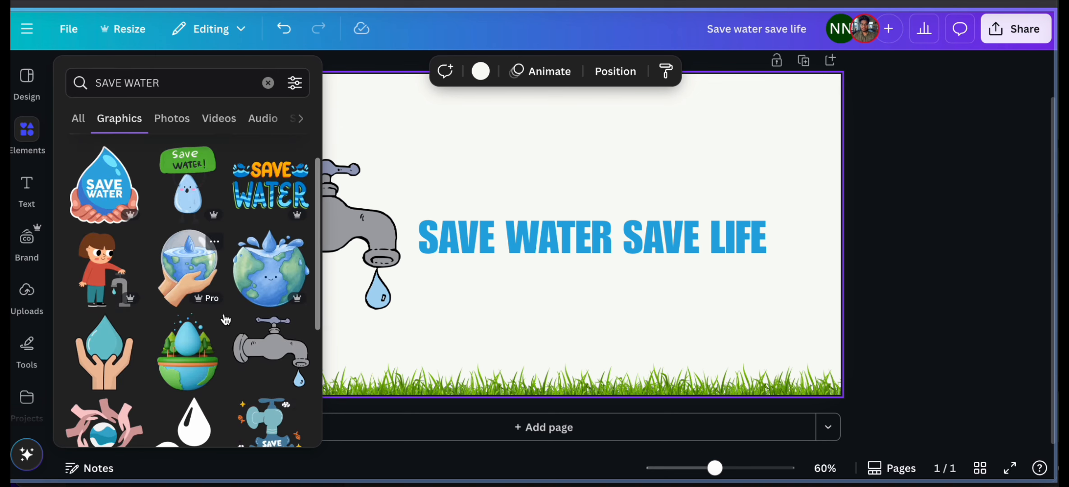
{"action": "scroll", "coordinate": [262, 346], "scroll_direction": "down", "scroll_amount": 3}
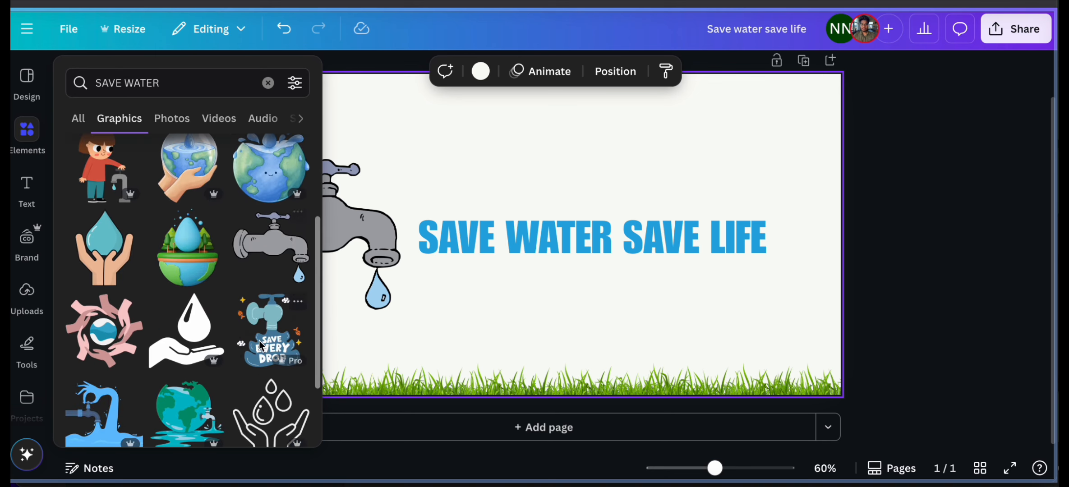
{"action": "scroll", "coordinate": [261, 346], "scroll_direction": "up", "scroll_amount": 4}
{"action": "scroll", "coordinate": [262, 347], "scroll_direction": "down", "scroll_amount": 5}
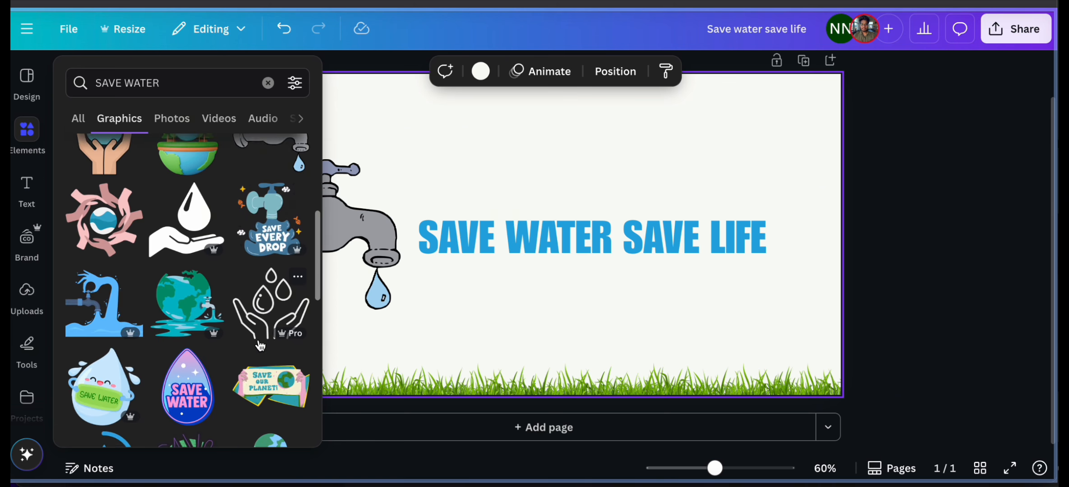
{"action": "scroll", "coordinate": [261, 343], "scroll_direction": "down", "scroll_amount": 3}
{"action": "scroll", "coordinate": [261, 339], "scroll_direction": "down", "scroll_amount": 5}
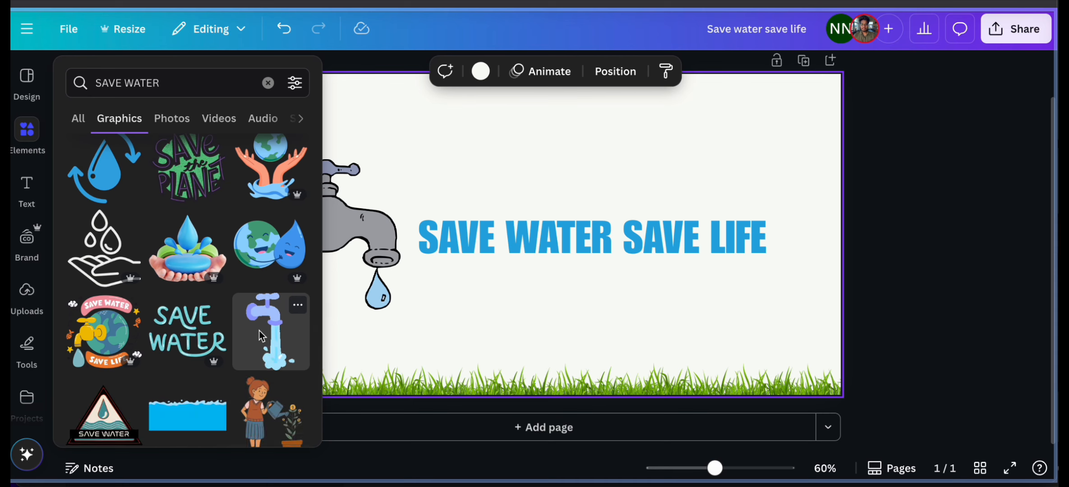
{"action": "scroll", "coordinate": [260, 333], "scroll_direction": "down", "scroll_amount": 4}
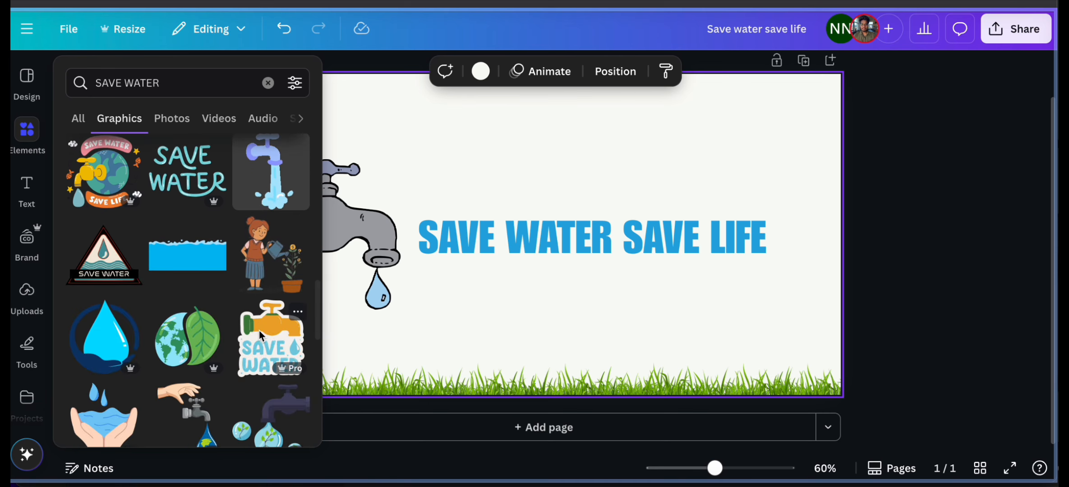
{"action": "scroll", "coordinate": [217, 330], "scroll_direction": "down", "scroll_amount": 2}
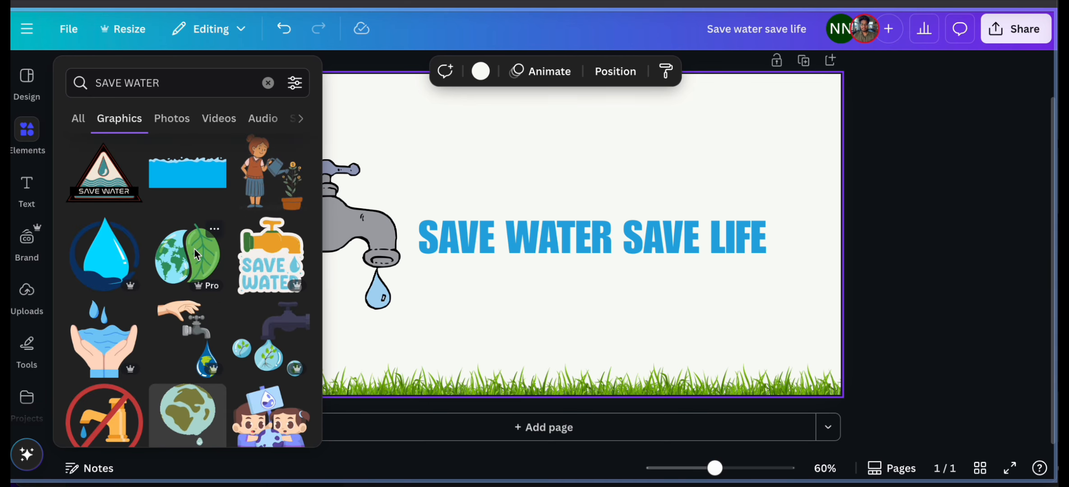
{"action": "scroll", "coordinate": [197, 255], "scroll_direction": "down", "scroll_amount": 8}
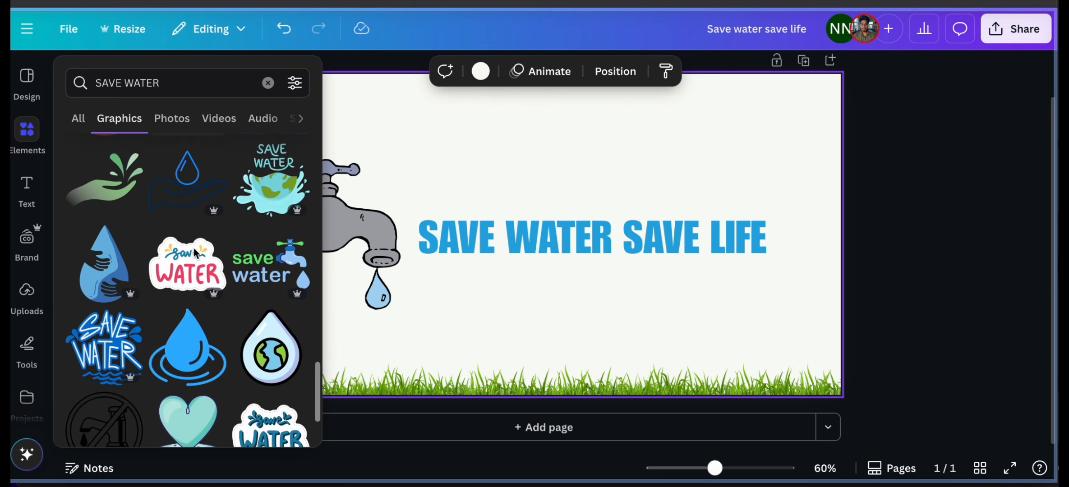
{"action": "scroll", "coordinate": [195, 254], "scroll_direction": "down", "scroll_amount": 6}
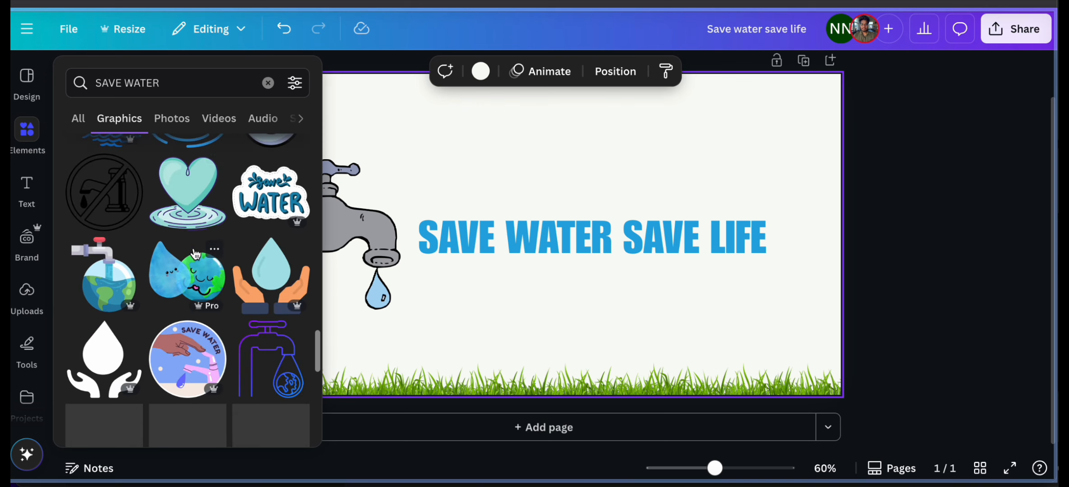
{"action": "scroll", "coordinate": [196, 253], "scroll_direction": "down", "scroll_amount": 5}
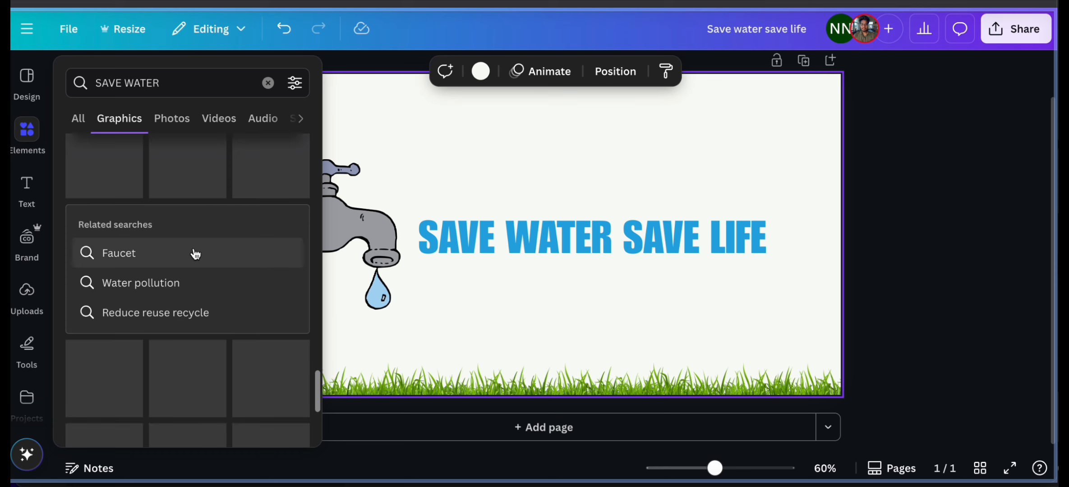
{"action": "scroll", "coordinate": [195, 254], "scroll_direction": "down", "scroll_amount": 6}
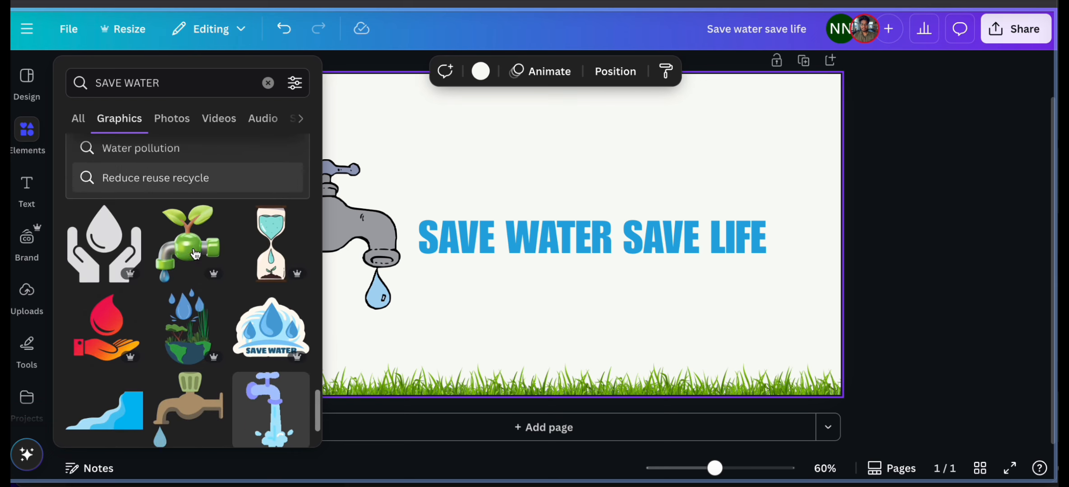
Look through the SAVE WATER photos, return to the graphics results, and clear the elements search
{"action": "left_click", "coordinate": [163, 121]}
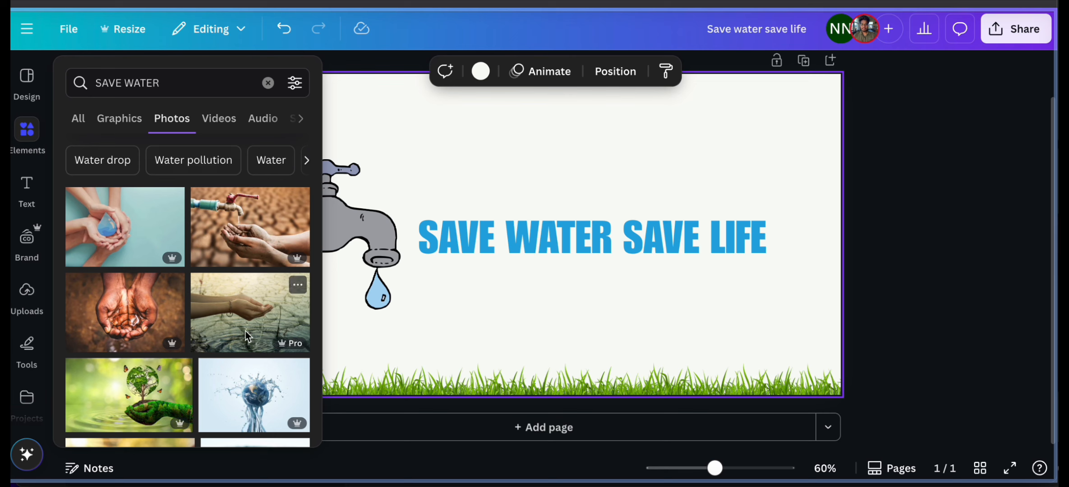
{"action": "scroll", "coordinate": [247, 336], "scroll_direction": "down", "scroll_amount": 1}
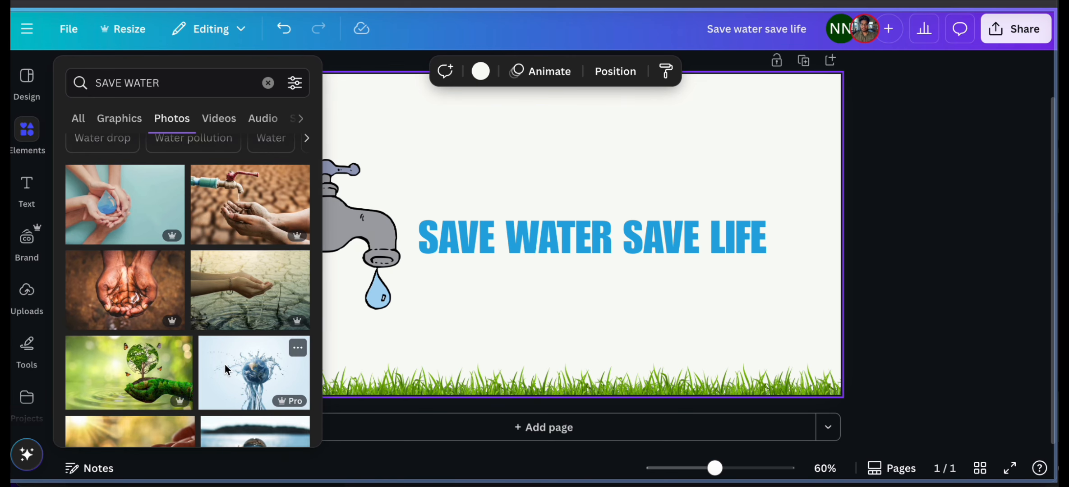
{"action": "scroll", "coordinate": [224, 363], "scroll_direction": "down", "scroll_amount": 6}
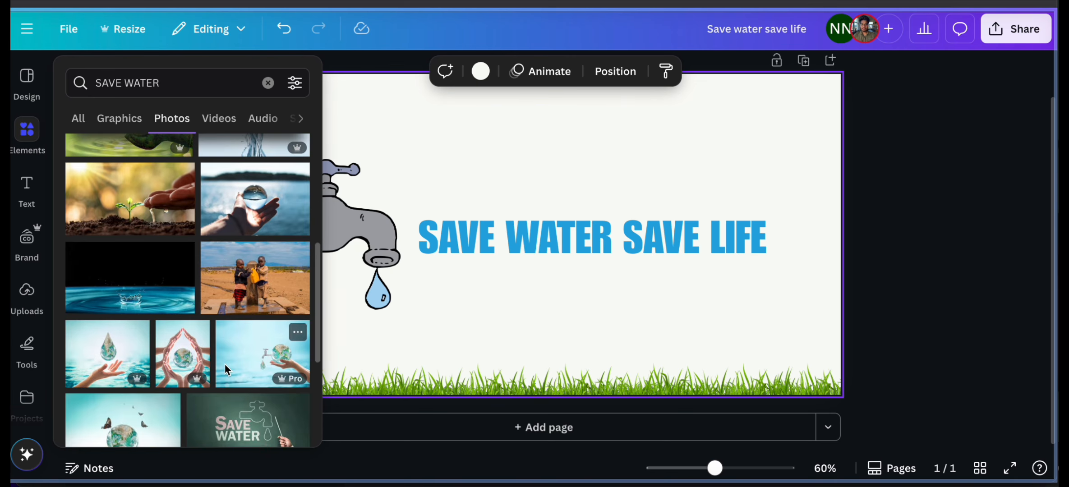
{"action": "scroll", "coordinate": [224, 364], "scroll_direction": "down", "scroll_amount": 5}
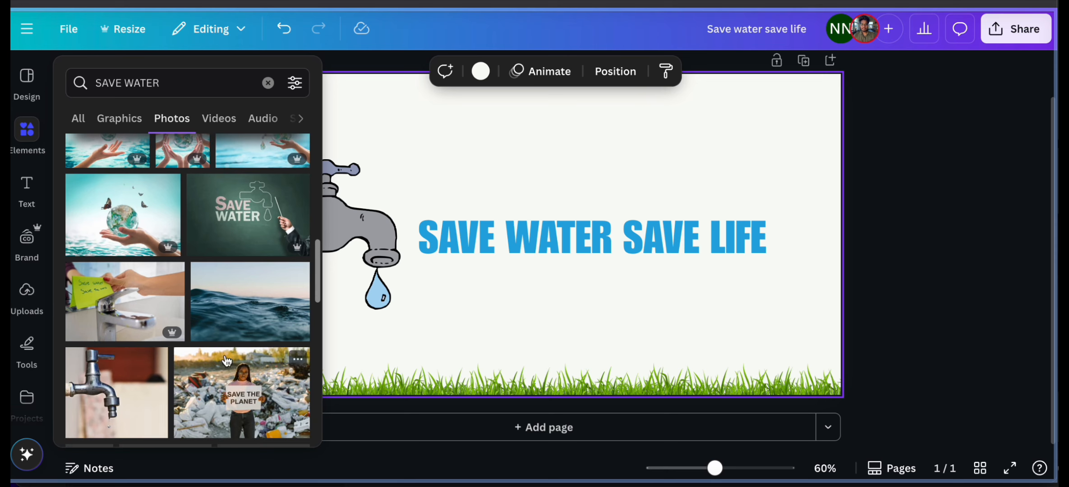
{"action": "left_click", "coordinate": [244, 306]}
{"action": "left_click", "coordinate": [27, 136]}
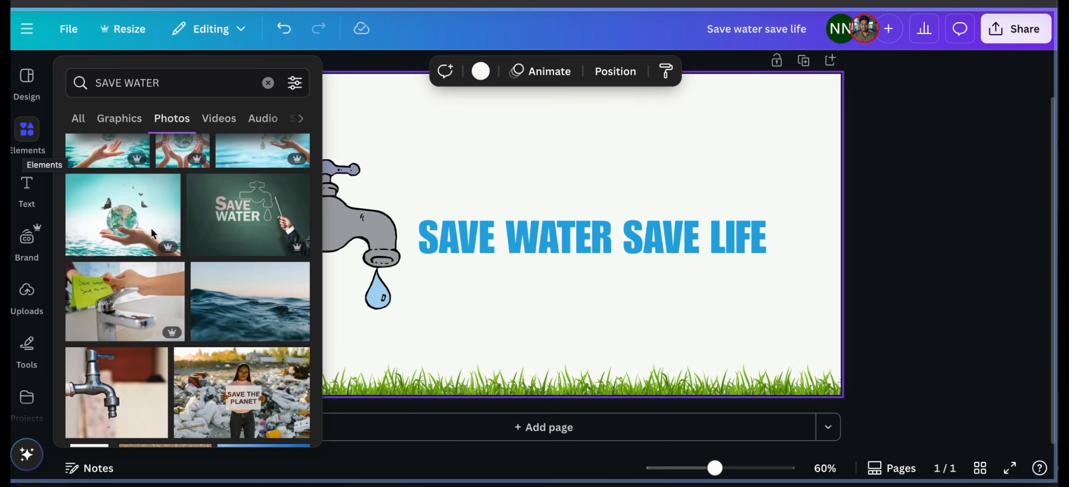
{"action": "left_click", "coordinate": [121, 117]}
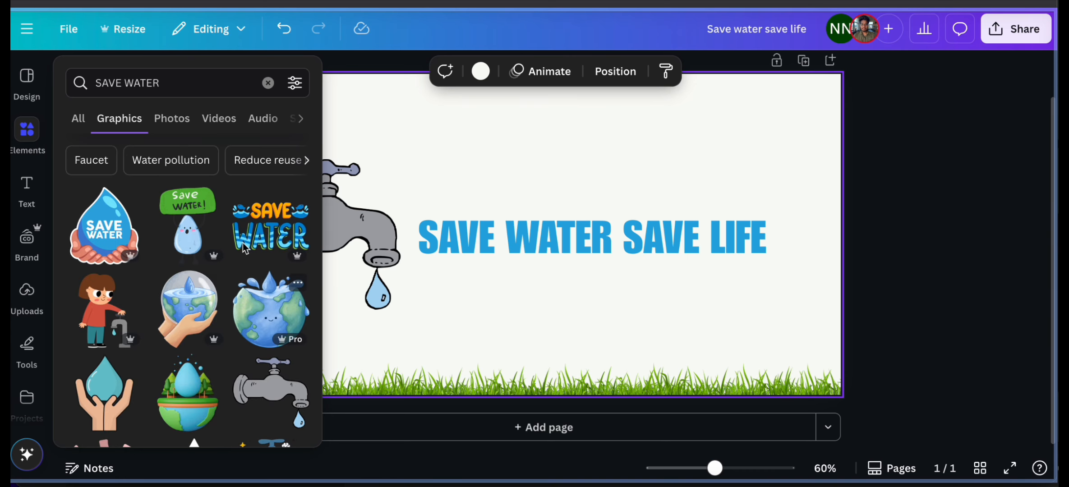
{"action": "left_click", "coordinate": [268, 83]}
Enlarge the SAVE WATER SAVE LIFE text to font size 85.5 and position it just right of the tap
{"action": "left_click", "coordinate": [645, 261]}
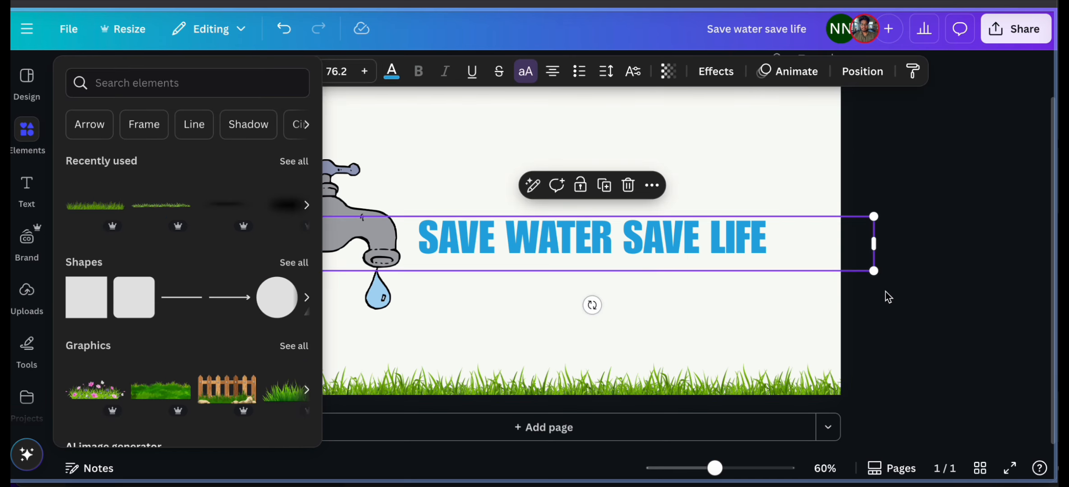
{"action": "left_click_drag", "start_coordinate": [878, 277], "coordinate": [916, 275]}
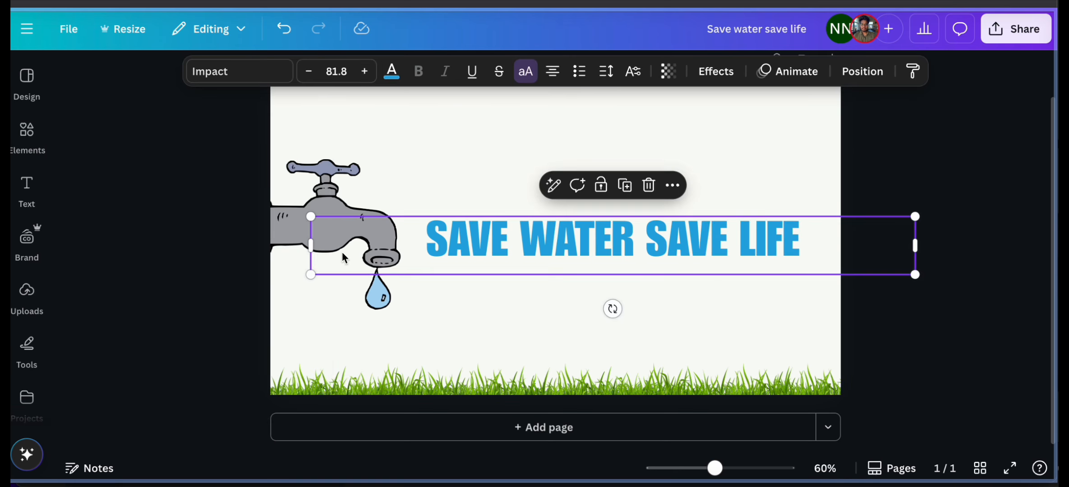
{"action": "left_click_drag", "start_coordinate": [312, 276], "coordinate": [284, 278]}
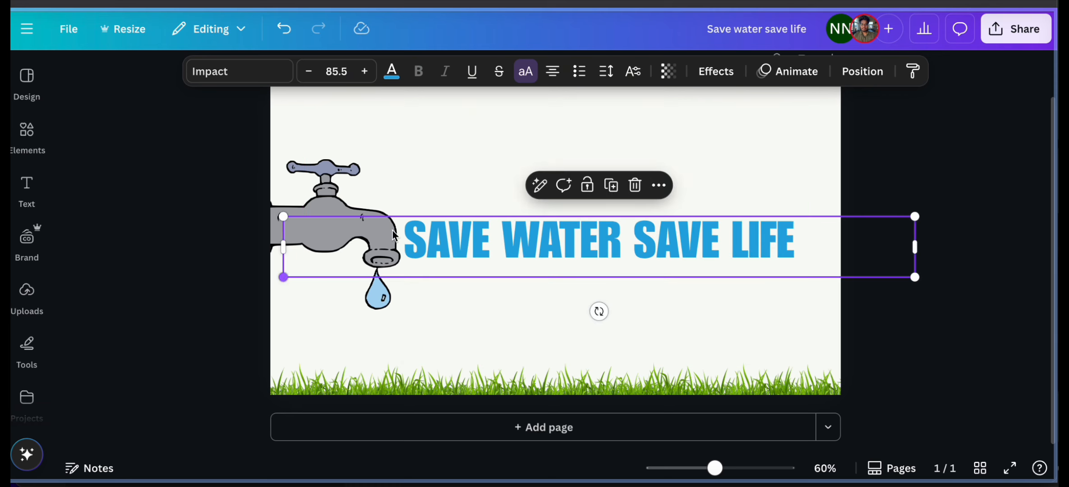
{"action": "left_click_drag", "start_coordinate": [808, 254], "coordinate": [812, 250]}
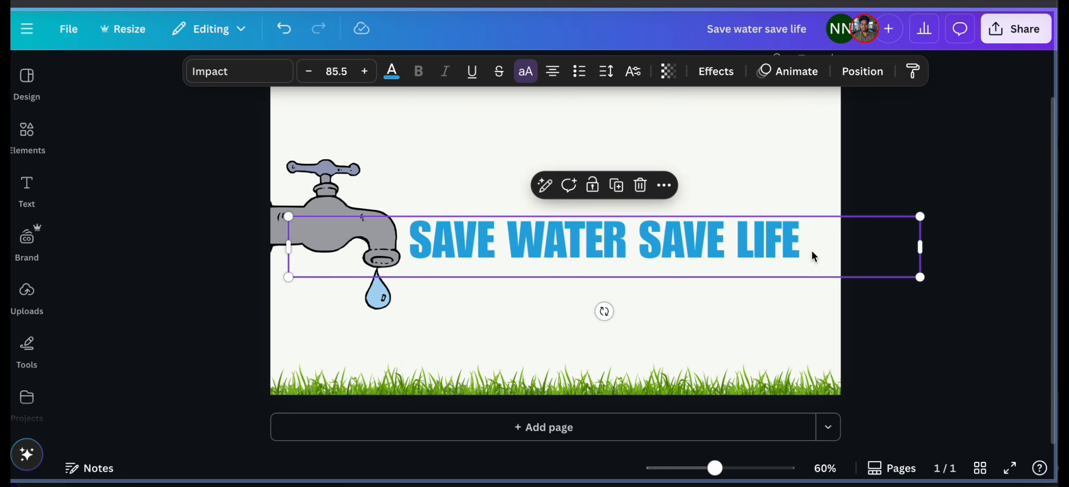
{"action": "left_click", "coordinate": [798, 144]}
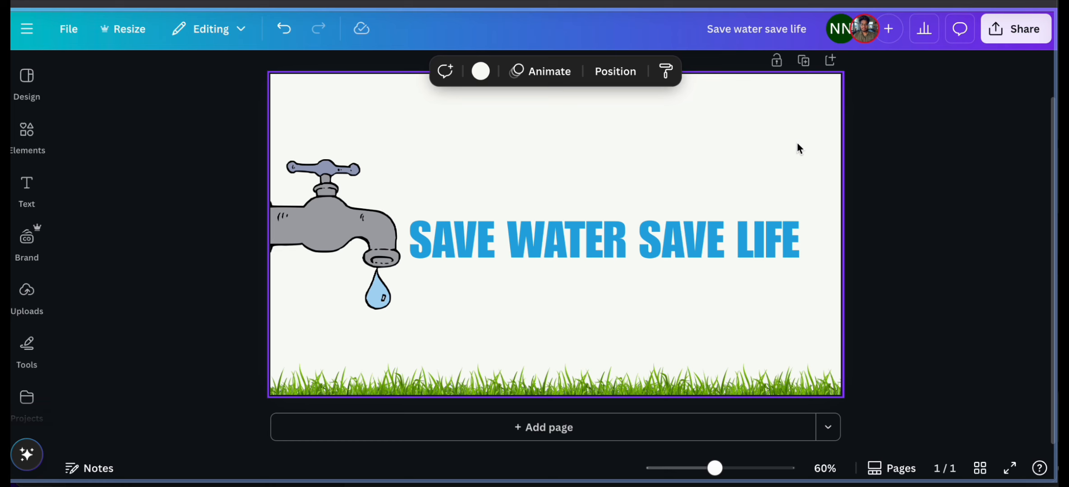
Find the black Indian national emblem among the uploaded images and add it to the SAVE WATER SAVE LIFE design
{"action": "left_click", "coordinate": [39, 129]}
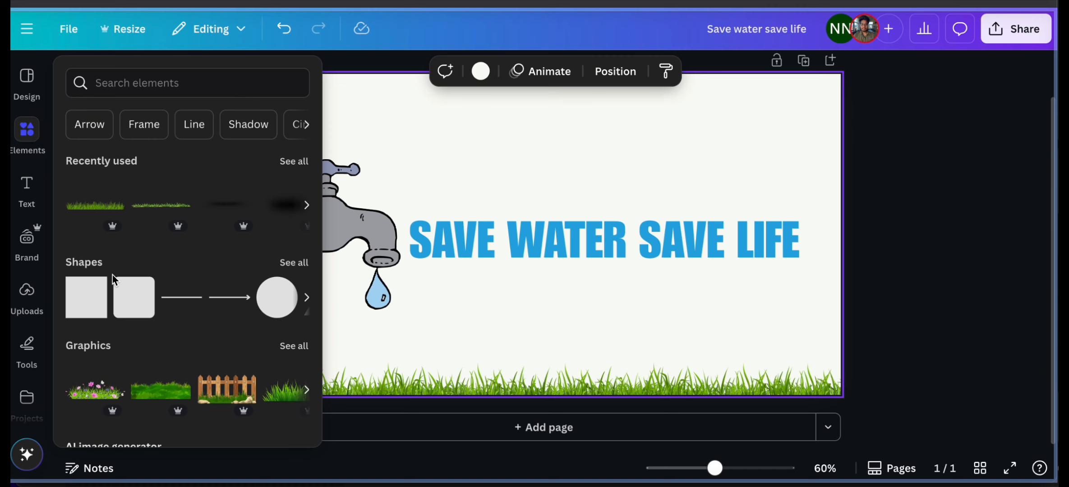
{"action": "scroll", "coordinate": [112, 275], "scroll_direction": "down", "scroll_amount": 5}
{"action": "left_click", "coordinate": [36, 301]}
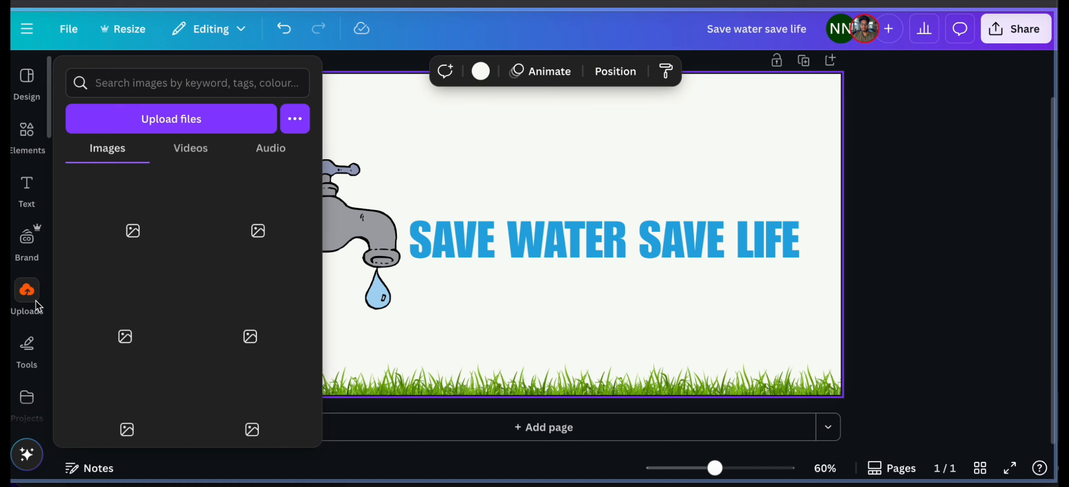
{"action": "scroll", "coordinate": [185, 257], "scroll_direction": "down", "scroll_amount": 5}
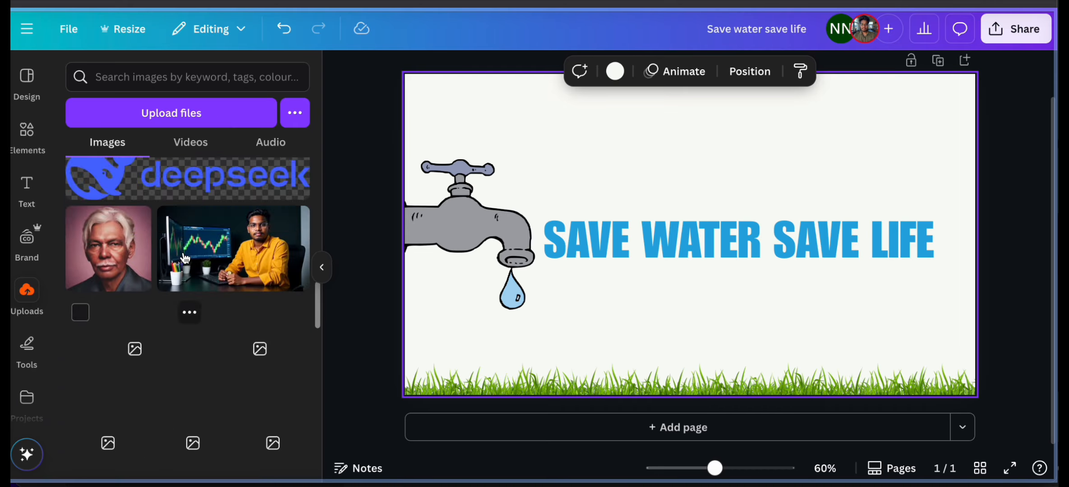
{"action": "scroll", "coordinate": [185, 257], "scroll_direction": "up", "scroll_amount": 5}
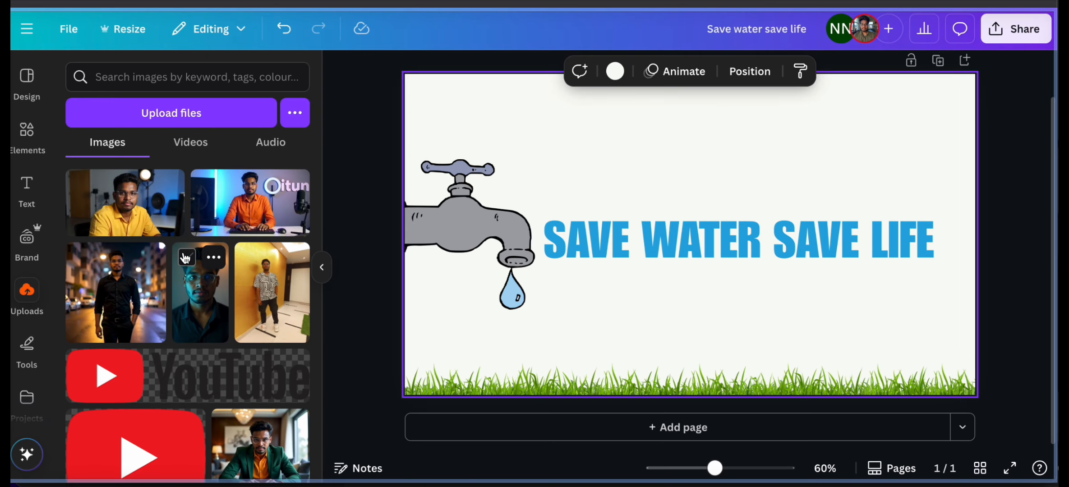
{"action": "scroll", "coordinate": [185, 257], "scroll_direction": "down", "scroll_amount": 10}
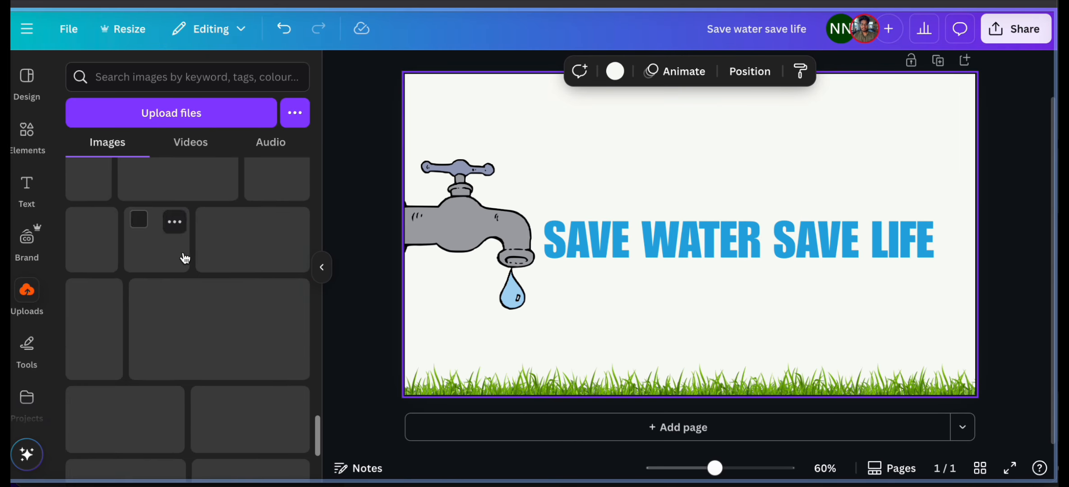
{"action": "scroll", "coordinate": [185, 258], "scroll_direction": "down", "scroll_amount": 10}
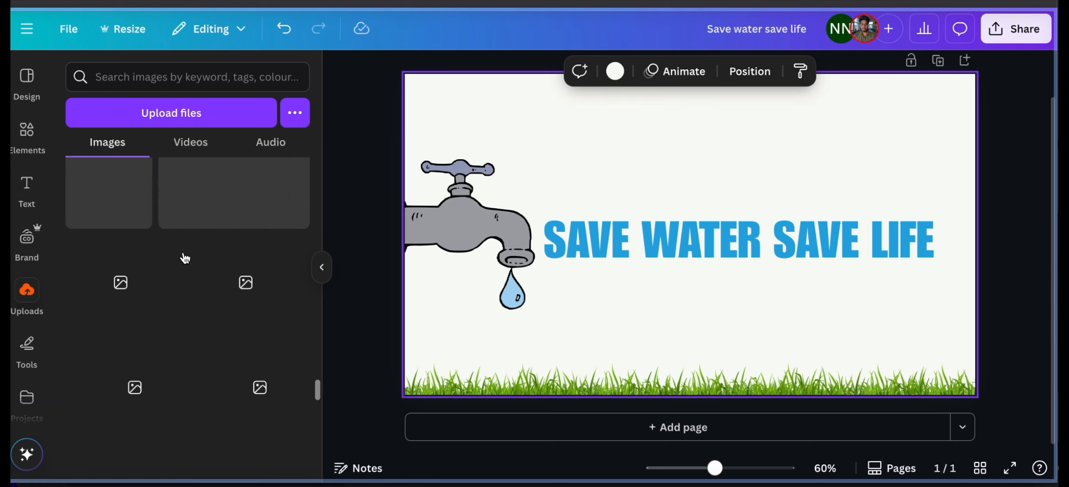
{"action": "scroll", "coordinate": [185, 258], "scroll_direction": "down", "scroll_amount": 3}
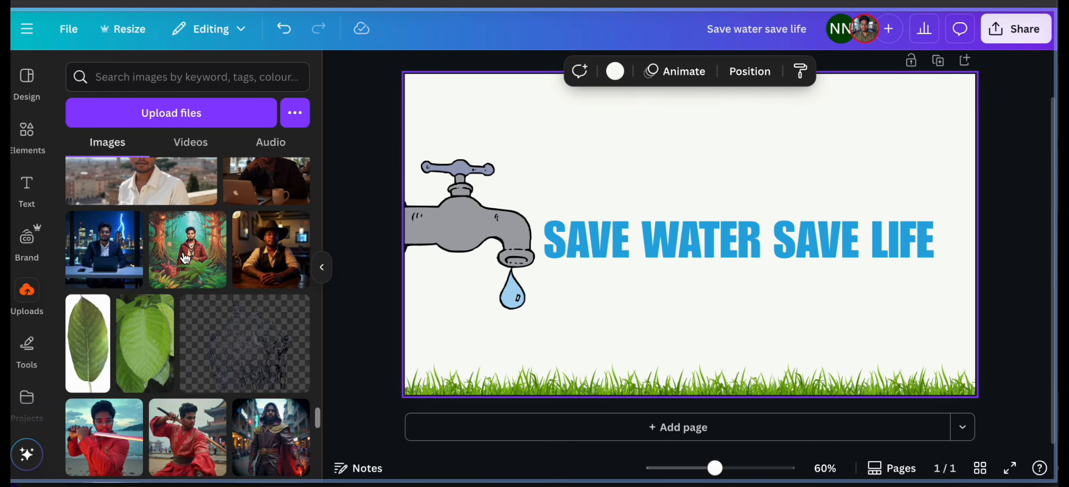
{"action": "scroll", "coordinate": [185, 258], "scroll_direction": "down", "scroll_amount": 10}
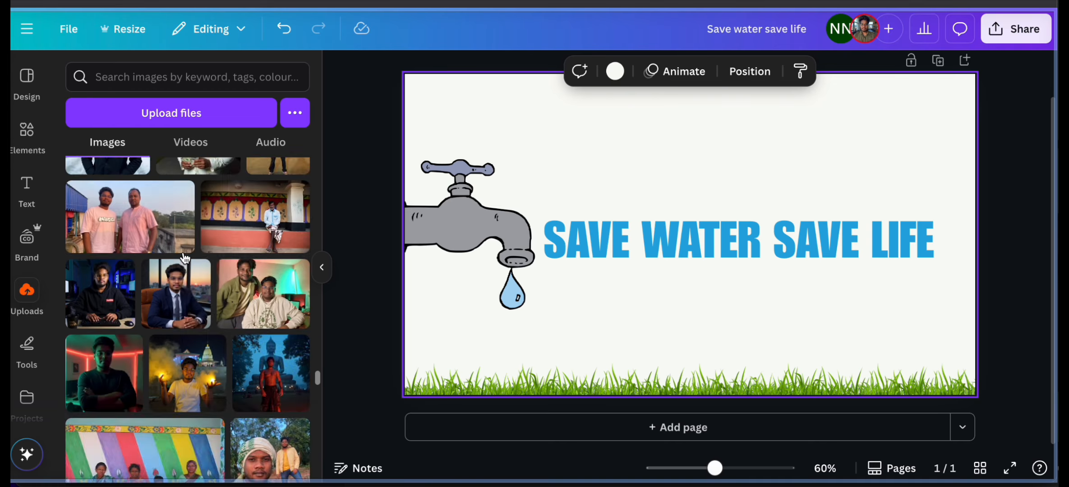
{"action": "scroll", "coordinate": [185, 258], "scroll_direction": "down", "scroll_amount": 10}
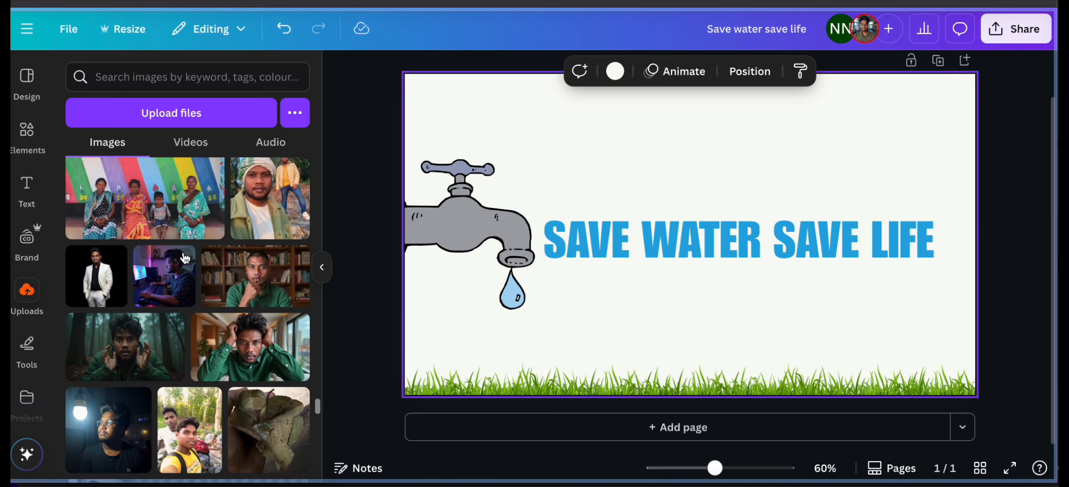
{"action": "scroll", "coordinate": [185, 258], "scroll_direction": "down", "scroll_amount": 10}
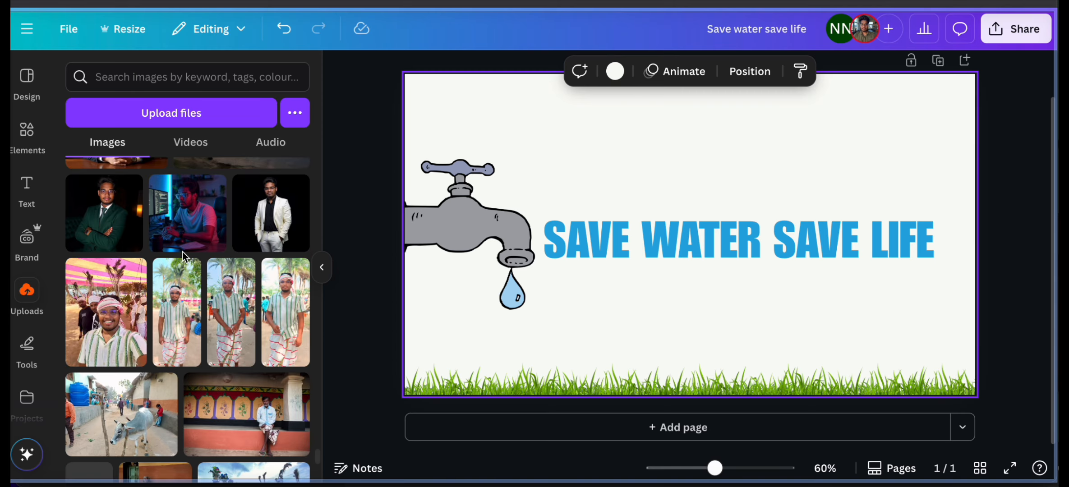
{"action": "scroll", "coordinate": [185, 258], "scroll_direction": "down", "scroll_amount": 5}
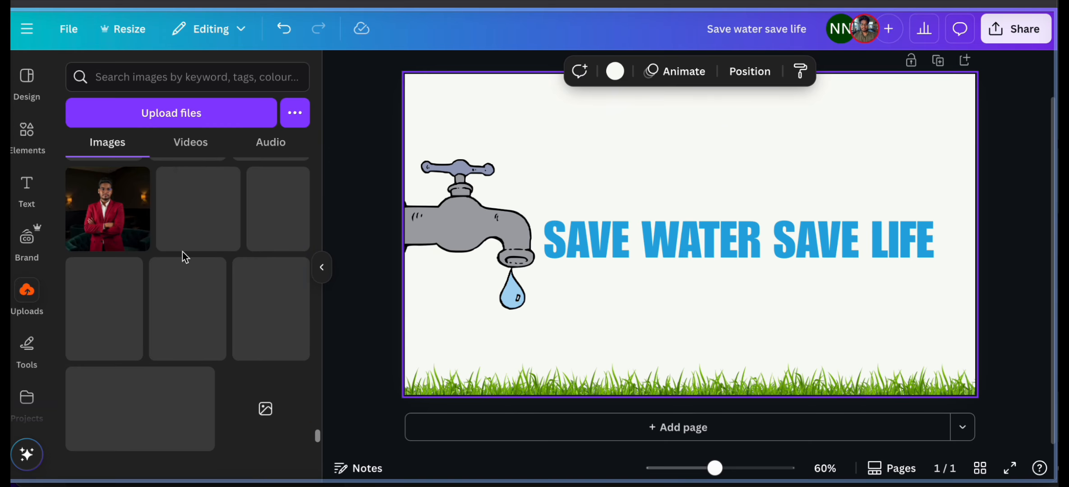
{"action": "scroll", "coordinate": [185, 257], "scroll_direction": "down", "scroll_amount": 10}
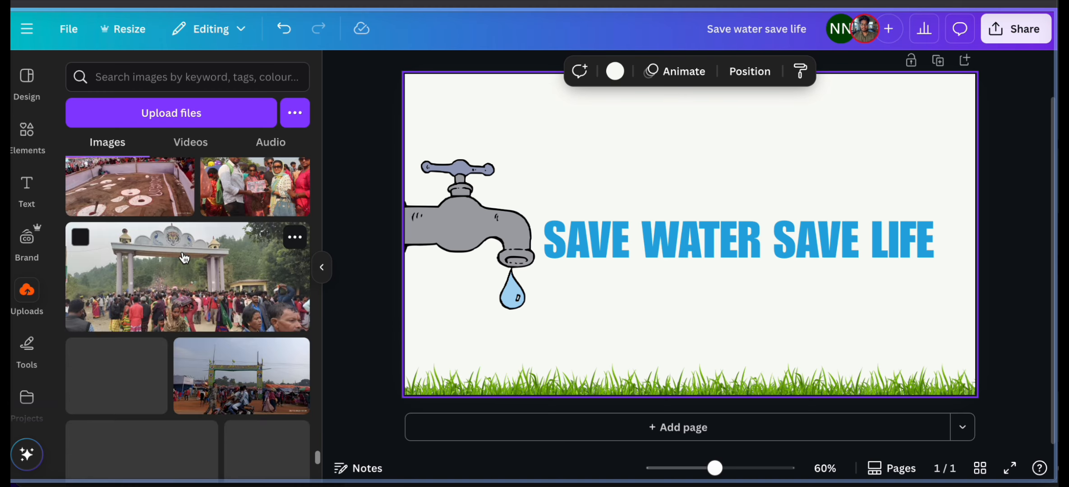
{"action": "scroll", "coordinate": [184, 258], "scroll_direction": "up", "scroll_amount": 10}
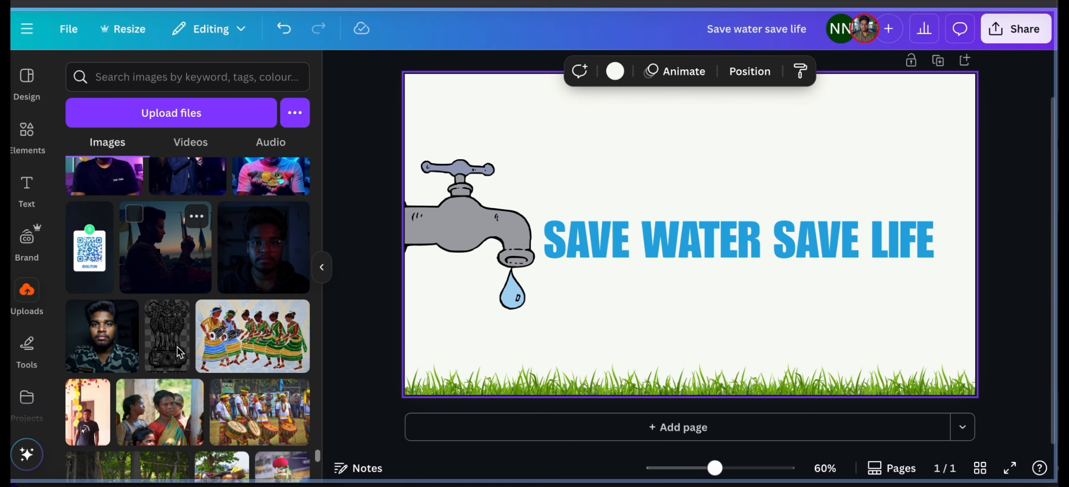
{"action": "left_click", "coordinate": [178, 349]}
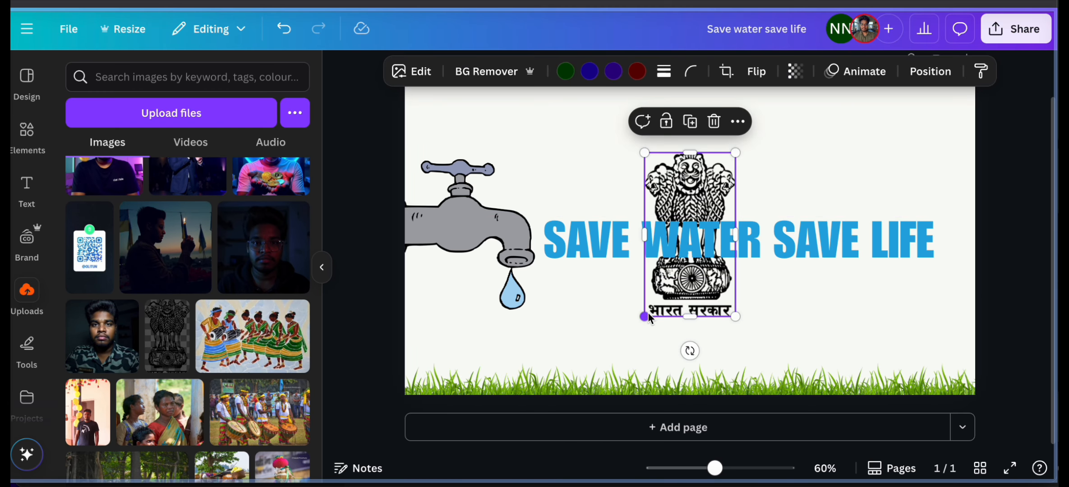
Shrink the national emblem to a small logo and place it in the design's upper-right corner
{"action": "left_click_drag", "start_coordinate": [646, 316], "coordinate": [691, 232]}
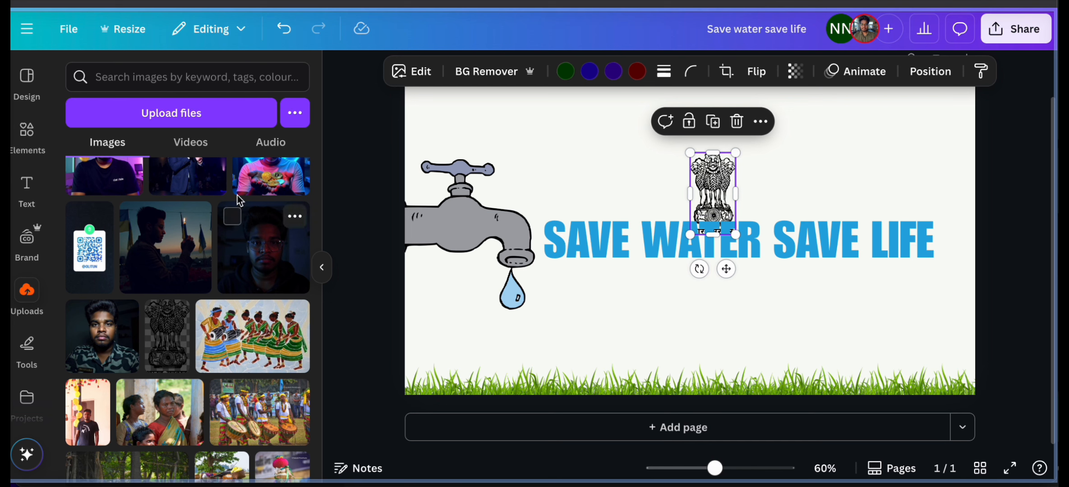
{"action": "left_click", "coordinate": [27, 131]}
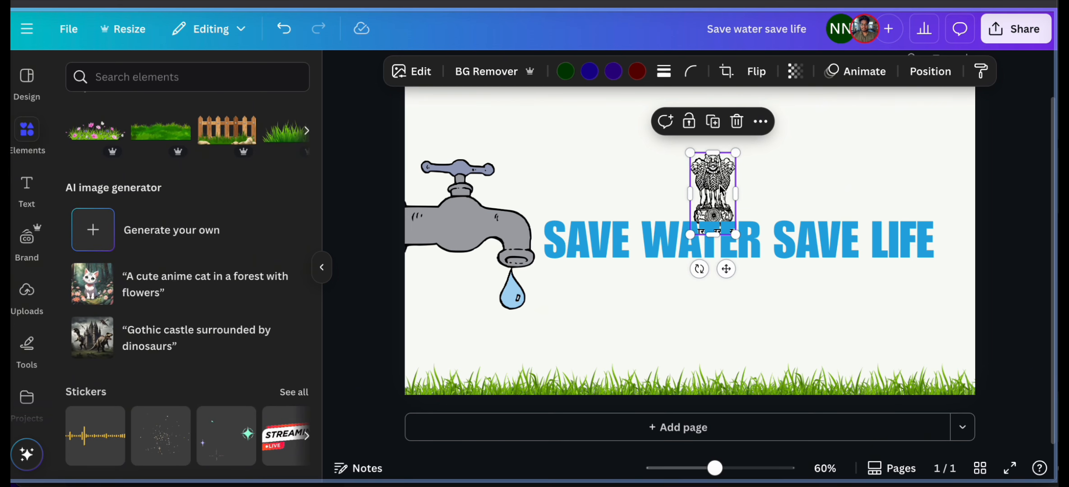
{"action": "left_click_drag", "start_coordinate": [721, 189], "coordinate": [951, 133]}
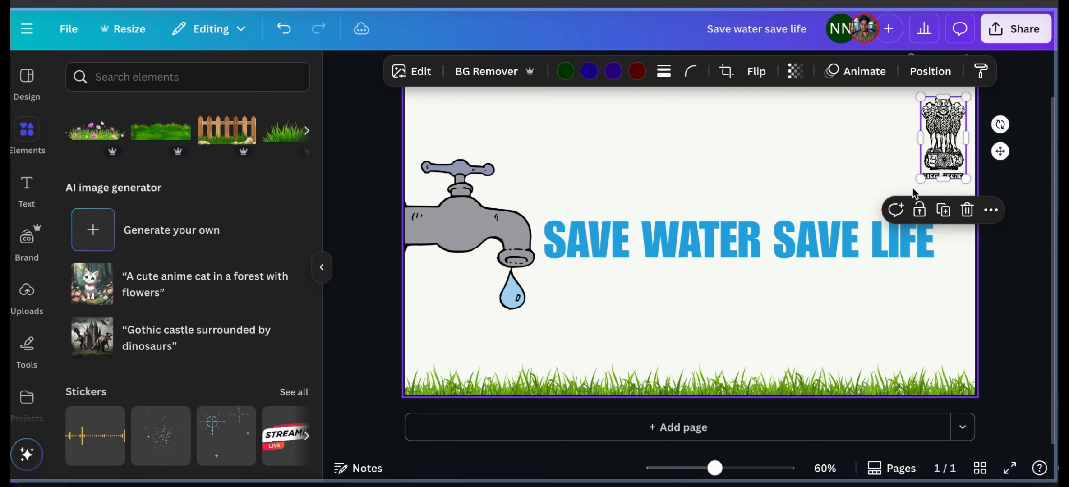
{"action": "left_click_drag", "start_coordinate": [921, 179], "coordinate": [942, 148]}
{"action": "left_click", "coordinate": [988, 227]}
{"action": "left_click", "coordinate": [875, 171]}
{"action": "scroll", "coordinate": [902, 158], "scroll_direction": "up", "scroll_amount": 1}
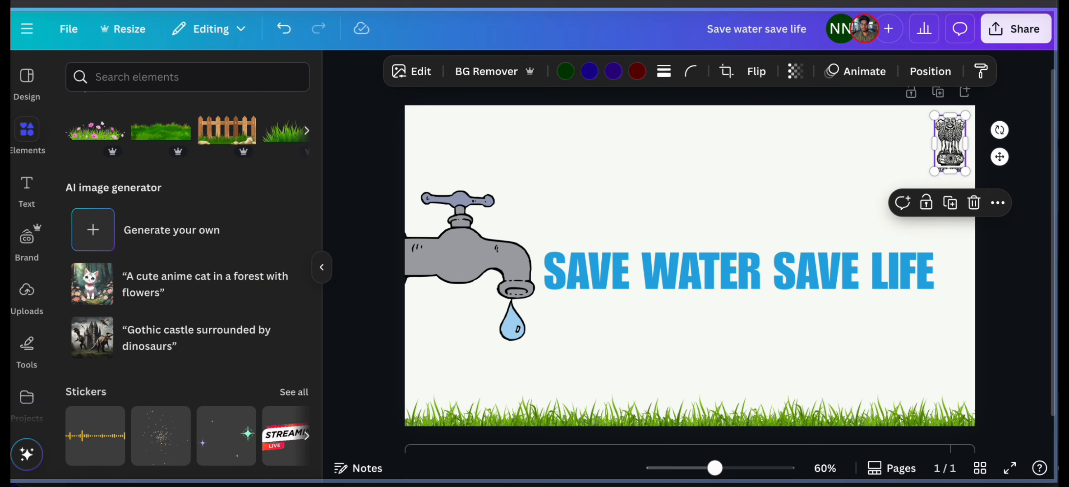
{"action": "left_click", "coordinate": [833, 137]}
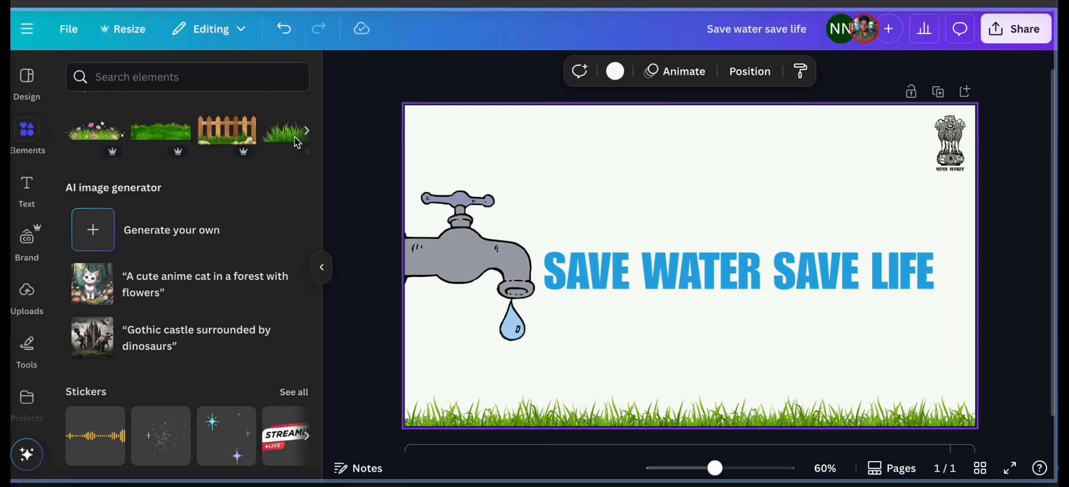
Enlarge the SAVE WATER SAVE LIFE text to font size 92.5 and shift it right, clear of the tap
{"action": "left_click", "coordinate": [823, 266]}
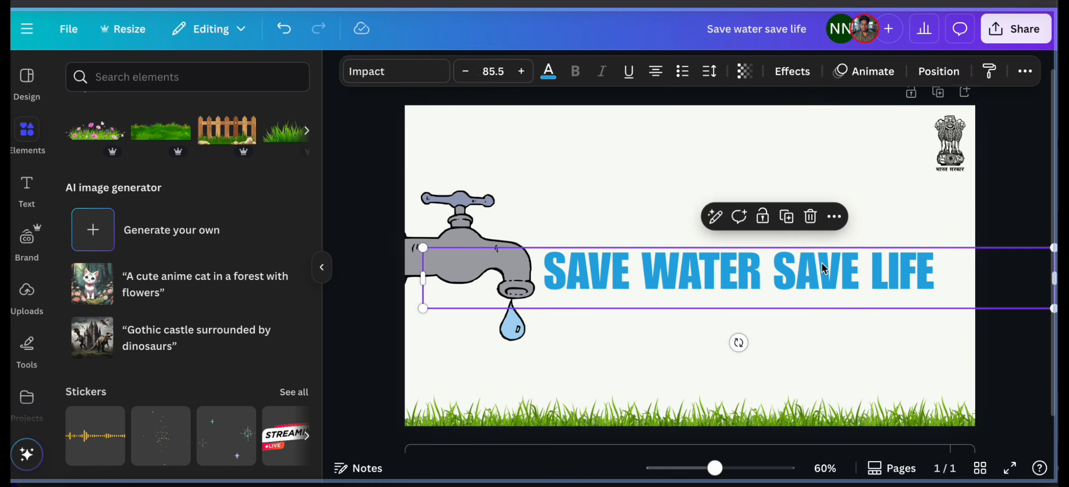
{"action": "left_click", "coordinate": [521, 71]}
{"action": "left_click", "coordinate": [521, 71]}
{"action": "left_click", "coordinate": [521, 72]}
{"action": "left_click", "coordinate": [522, 71]}
{"action": "left_click", "coordinate": [521, 71]}
{"action": "left_click", "coordinate": [521, 71]}
{"action": "left_click", "coordinate": [522, 71]}
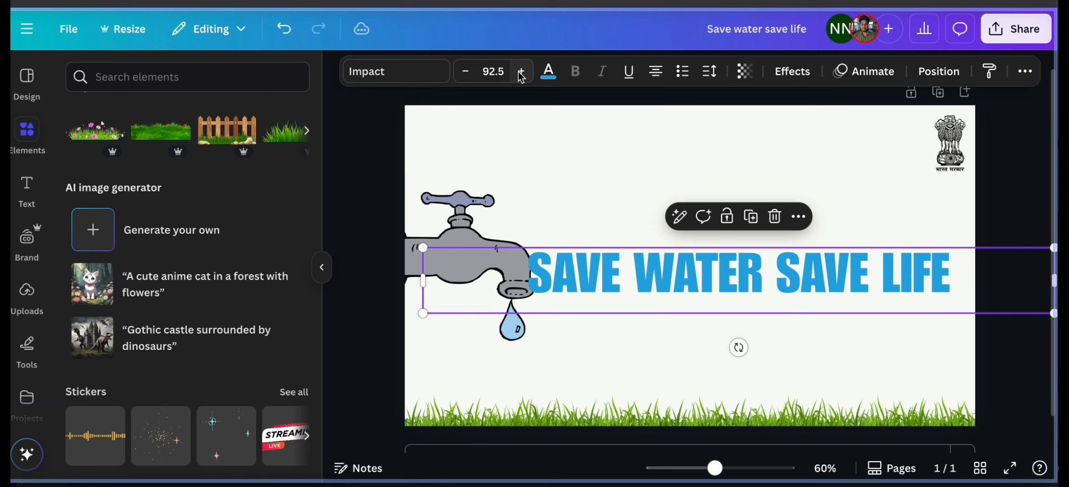
{"action": "left_click_drag", "start_coordinate": [819, 282], "coordinate": [819, 272]}
{"action": "left_click_drag", "start_coordinate": [821, 273], "coordinate": [821, 272]}
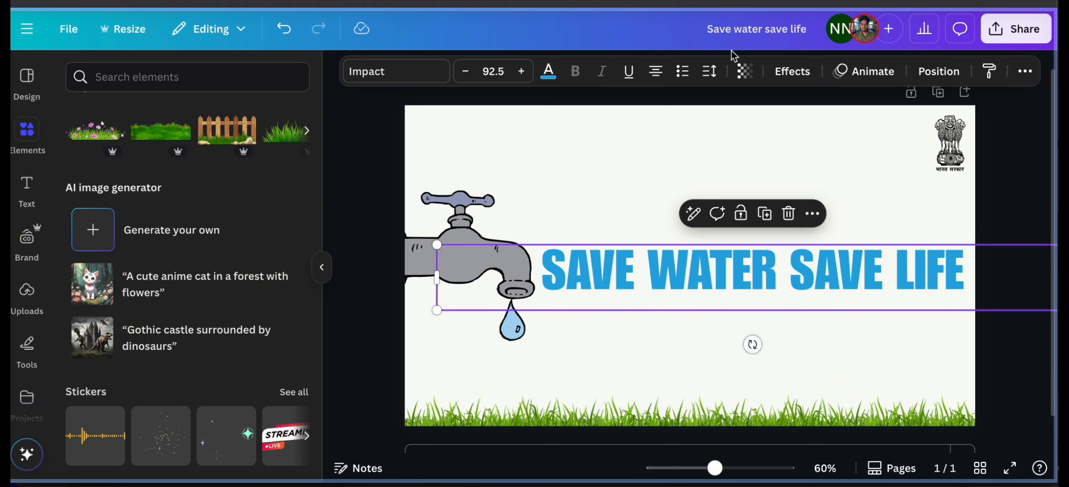
Try the Lift, Shadow, Echo and Hollow effects on the SAVE WATER SAVE LIFE text, then return its style to None
{"action": "left_click", "coordinate": [792, 71]}
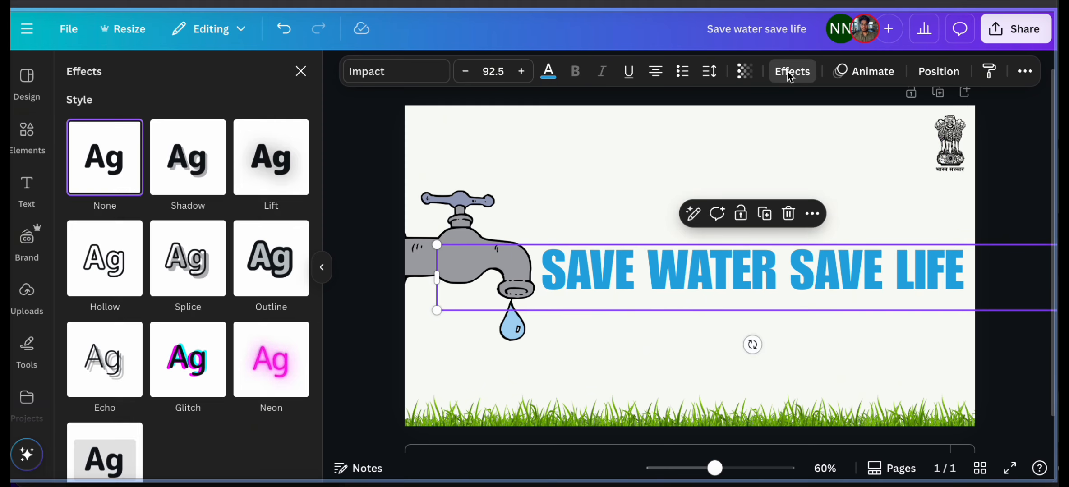
{"action": "left_click", "coordinate": [276, 251]}
{"action": "left_click", "coordinate": [267, 170]}
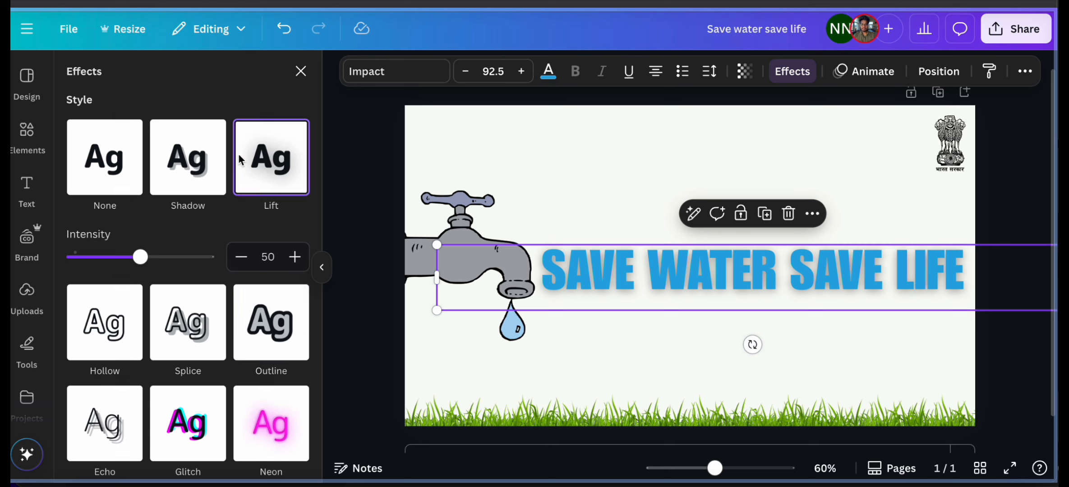
{"action": "left_click", "coordinate": [185, 155]}
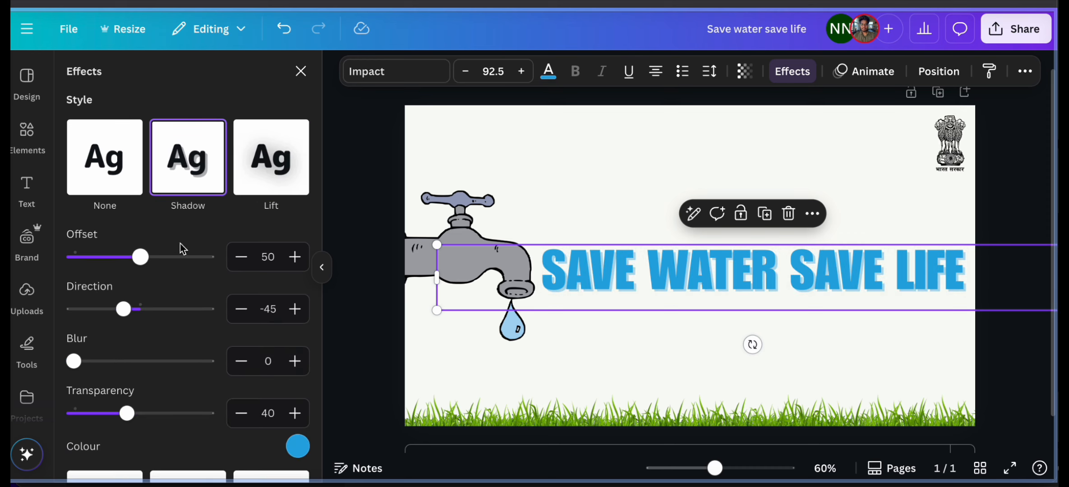
{"action": "left_click", "coordinate": [116, 182]}
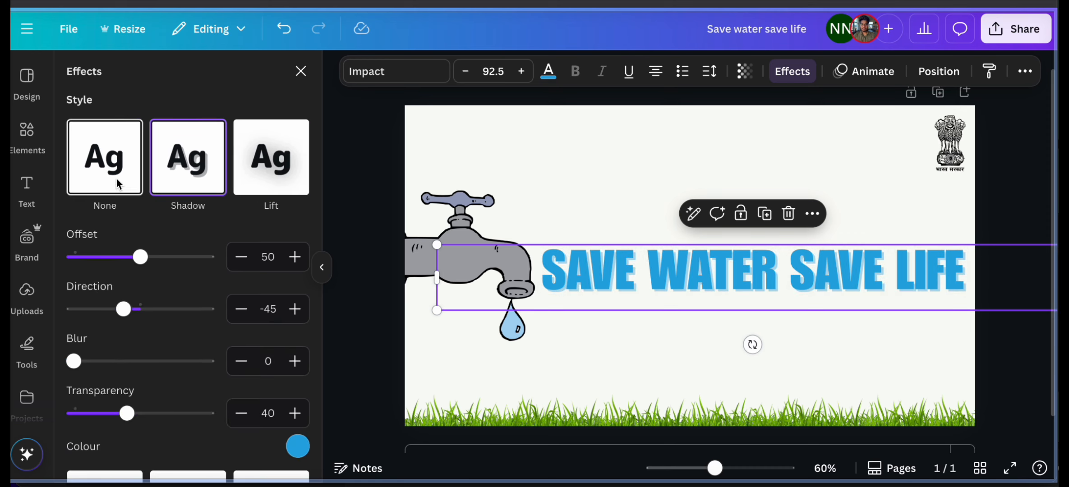
{"action": "scroll", "coordinate": [140, 380], "scroll_direction": "down", "scroll_amount": 2}
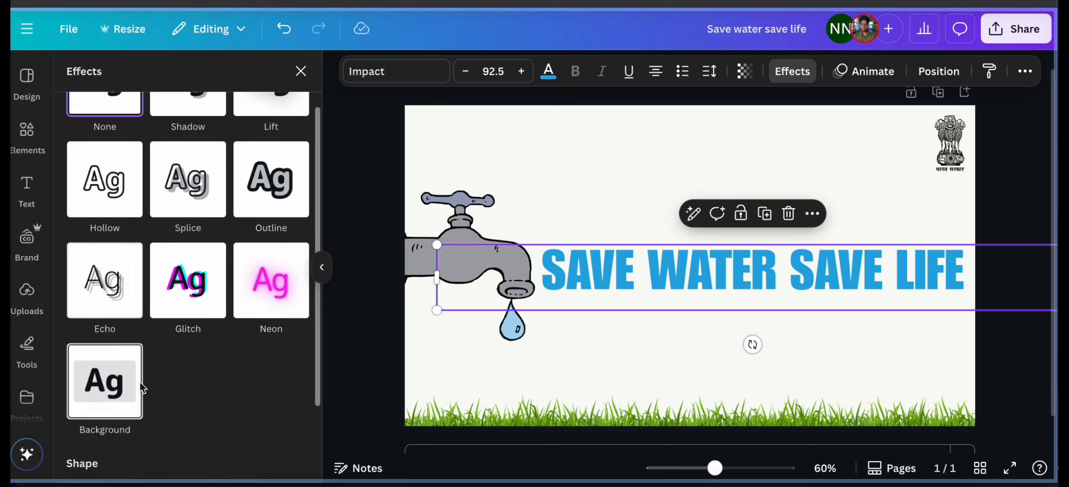
{"action": "left_click", "coordinate": [270, 300]}
{"action": "left_click", "coordinate": [122, 267]}
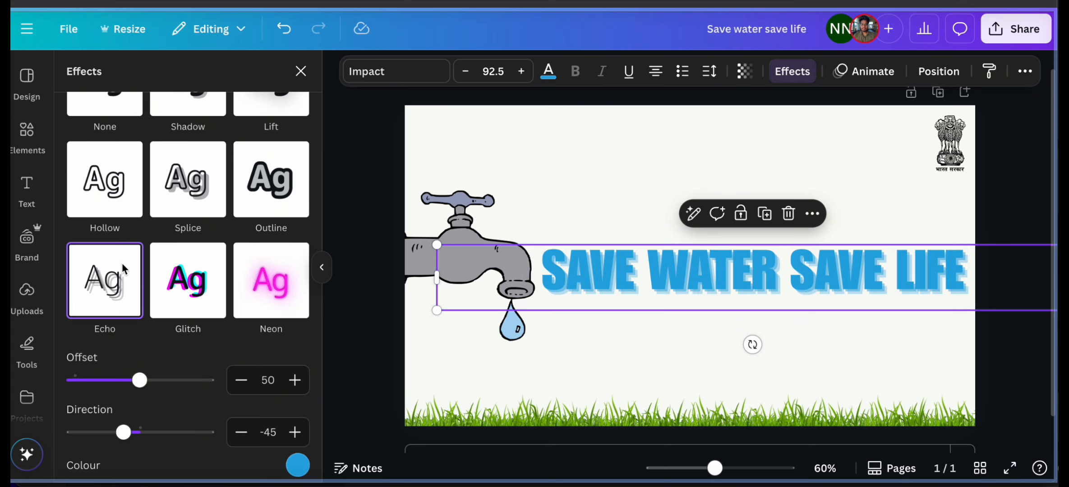
{"action": "left_click", "coordinate": [116, 208]}
{"action": "scroll", "coordinate": [113, 200], "scroll_direction": "up", "scroll_amount": 2}
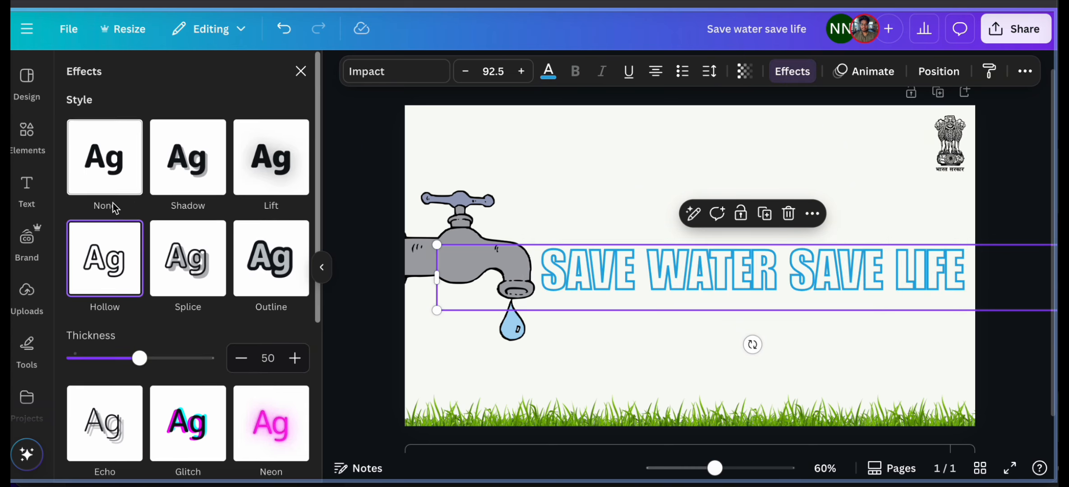
{"action": "left_click", "coordinate": [115, 152]}
{"action": "left_click", "coordinate": [633, 164]}
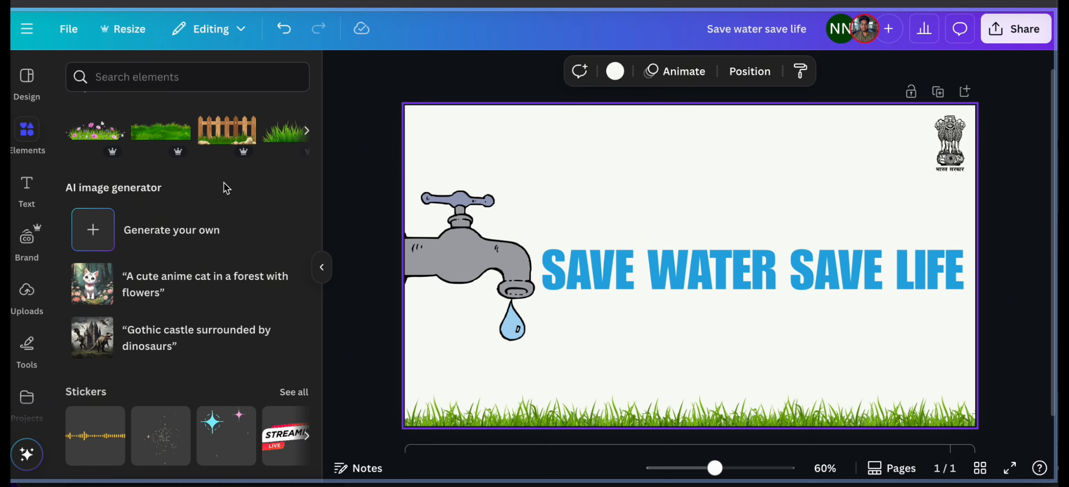
Enlarge the national emblem slightly in the design's upper-right corner
{"action": "left_click", "coordinate": [959, 158]}
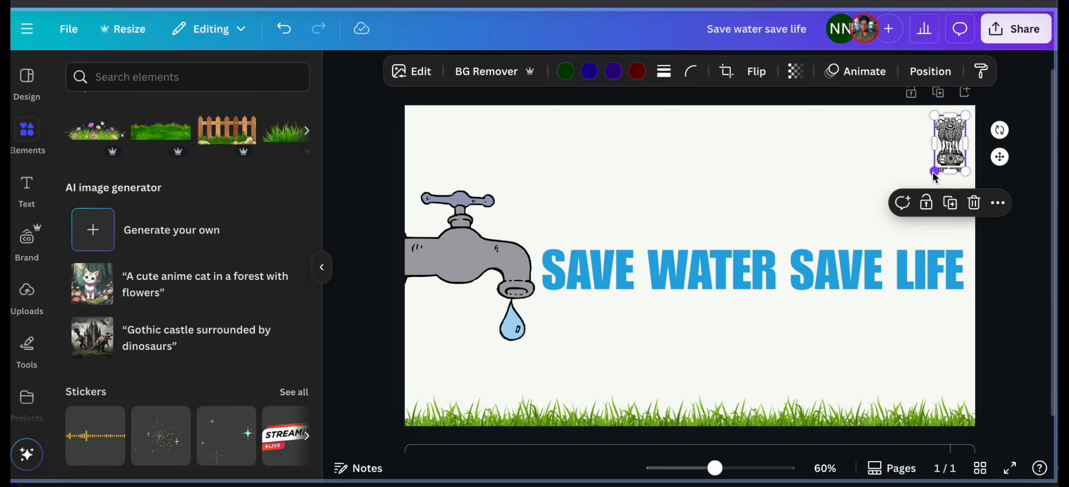
{"action": "left_click_drag", "start_coordinate": [934, 172], "coordinate": [932, 177]}
{"action": "left_click", "coordinate": [746, 209]}
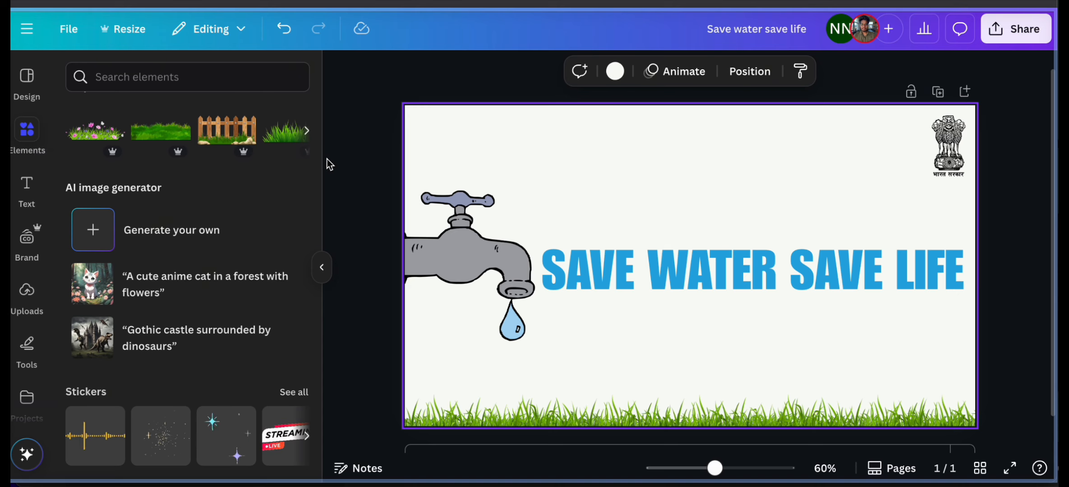
Try the tap illustration's light blue as the page background colour
{"action": "left_click", "coordinate": [323, 267]}
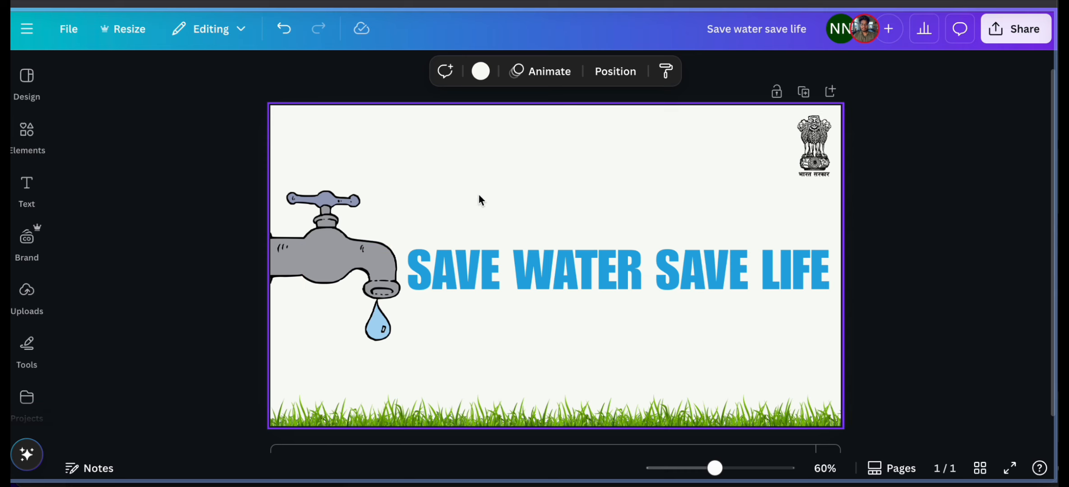
{"action": "left_click", "coordinate": [481, 71]}
{"action": "left_click", "coordinate": [254, 377]}
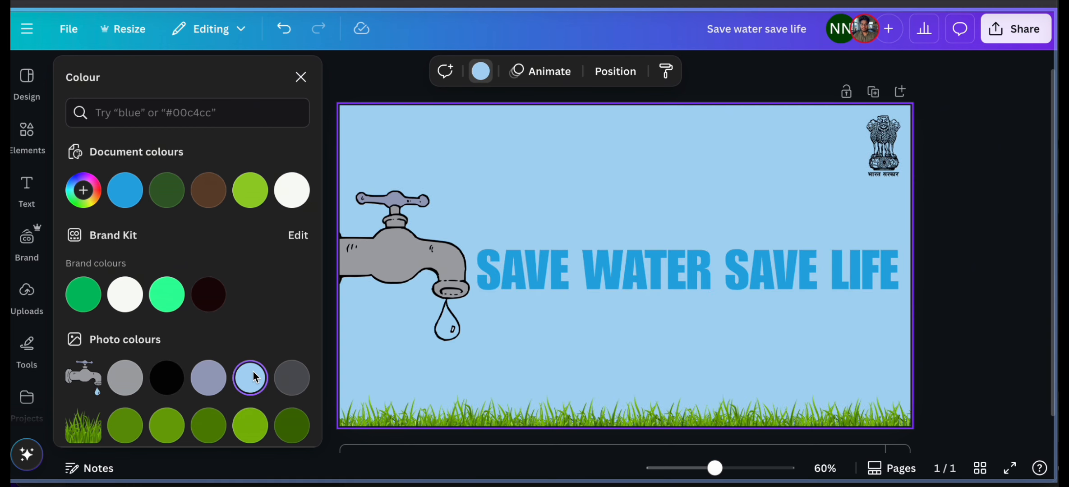
Try white text for the SAVE WATER SAVE LIFE headline, and undo both the text and background colour changes
{"action": "left_click", "coordinate": [573, 284]}
{"action": "left_click", "coordinate": [391, 71]}
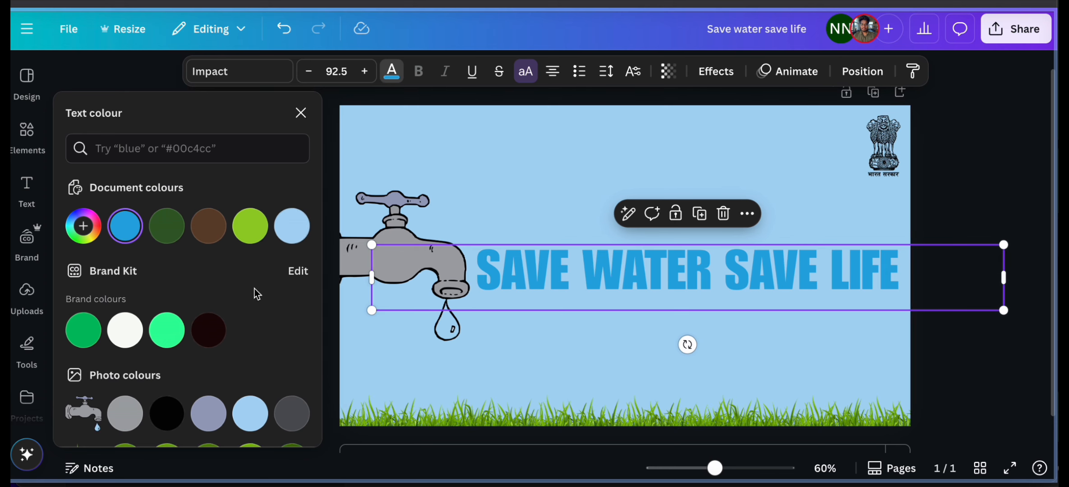
{"action": "left_click", "coordinate": [124, 330]}
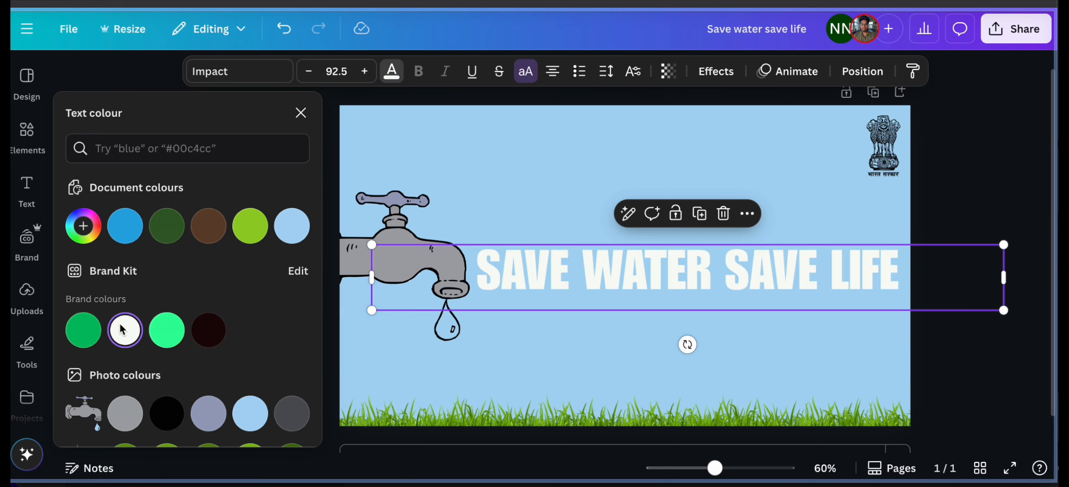
{"action": "left_click", "coordinate": [284, 29]}
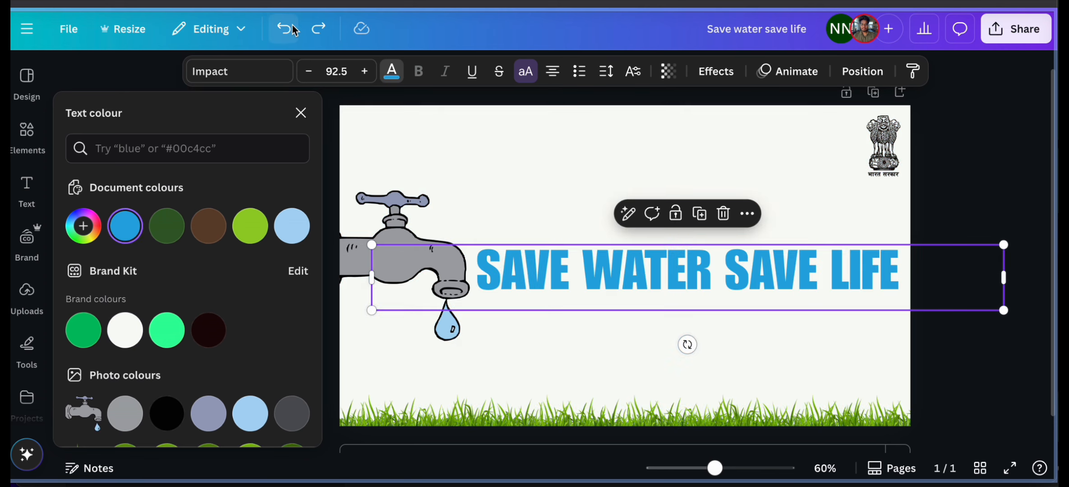
{"action": "left_click", "coordinate": [641, 138]}
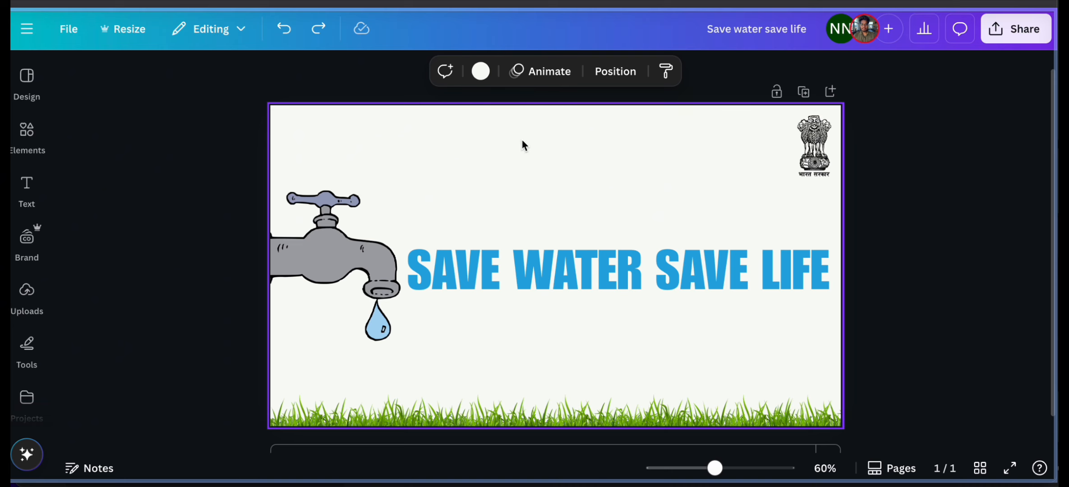
Nudge the left grass strip slightly along the page's lower edge
{"action": "left_click", "coordinate": [321, 405]}
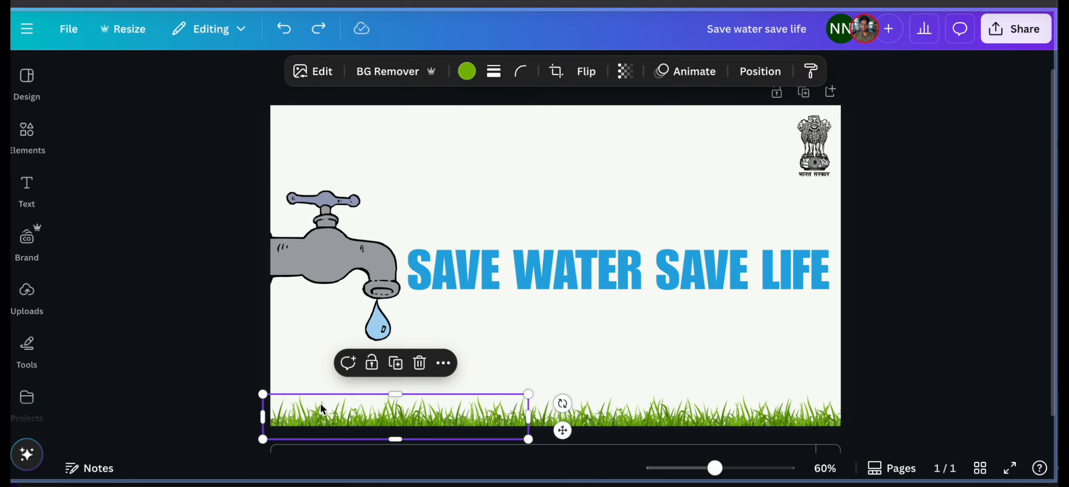
{"action": "mouse_move", "coordinate": [320, 405]}
{"action": "left_mouse_down"}
{"action": "mouse_move", "coordinate": [342, 425]}
{"action": "mouse_move", "coordinate": [341, 409]}
{"action": "left_mouse_up"}
{"action": "left_click", "coordinate": [415, 134]}
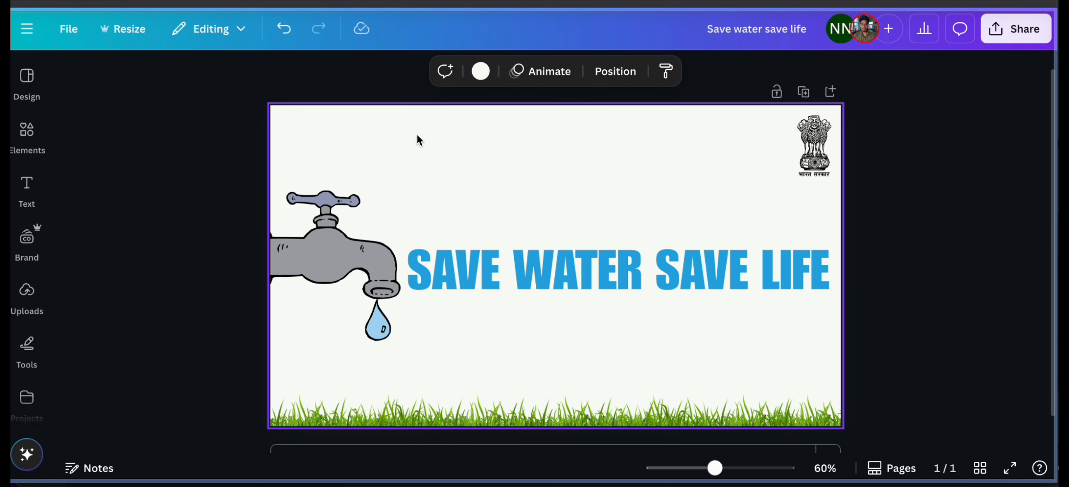
Search the elements library for "sun" and limit the results to graphics
{"action": "left_click", "coordinate": [28, 129]}
{"action": "left_click", "coordinate": [143, 84]}
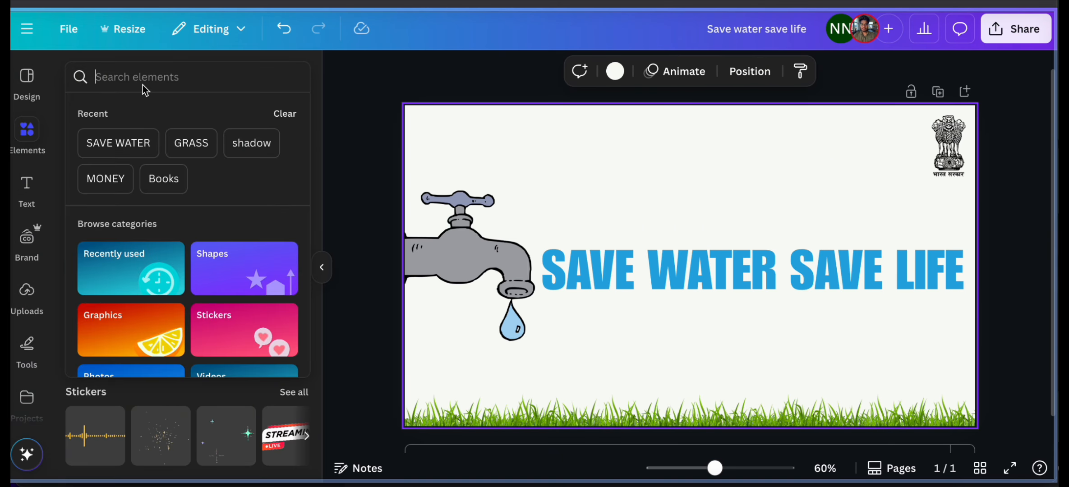
{"action": "type", "text": "sun"}
{"action": "key", "text": "Return"}
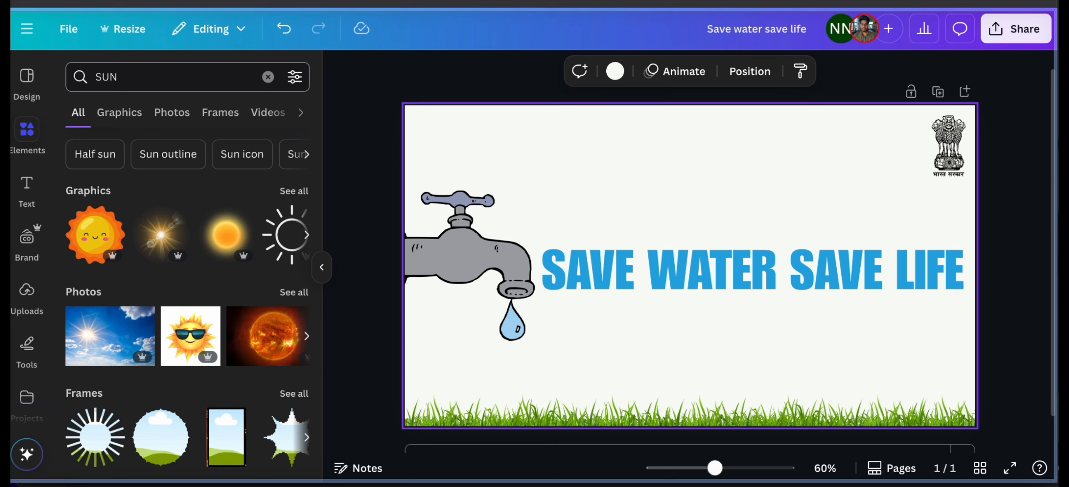
{"action": "left_click", "coordinate": [126, 114]}
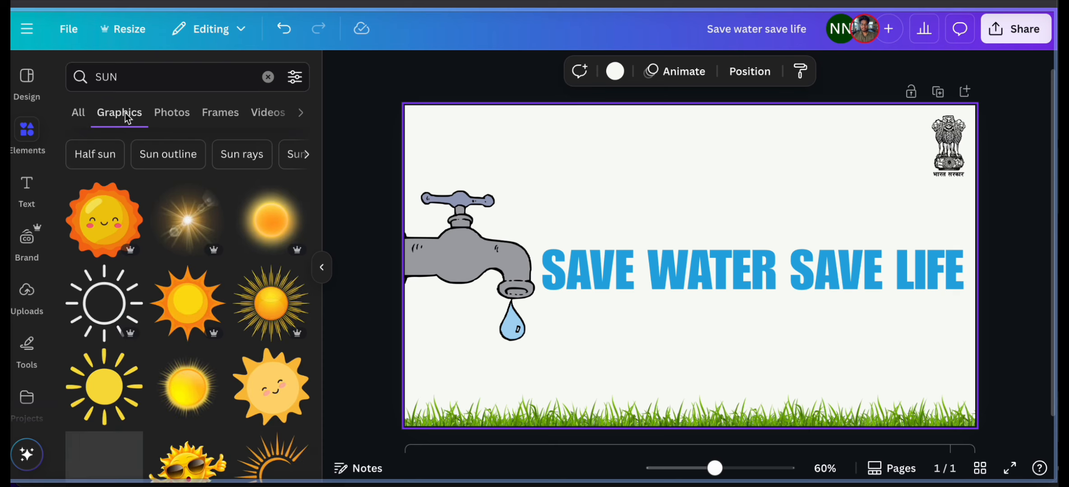
Try a yellow rayed sun graphic, shrunk and placed above the headline, and delete it again
{"action": "scroll", "coordinate": [194, 303], "scroll_direction": "down", "scroll_amount": 4}
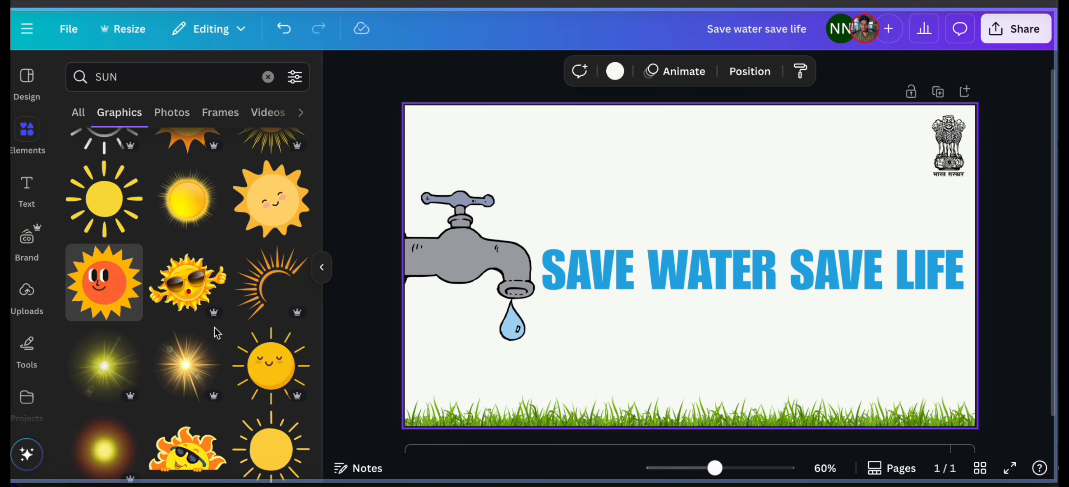
{"action": "scroll", "coordinate": [215, 334], "scroll_direction": "down", "scroll_amount": 2}
{"action": "scroll", "coordinate": [215, 334], "scroll_direction": "down", "scroll_amount": 2}
{"action": "scroll", "coordinate": [215, 334], "scroll_direction": "down", "scroll_amount": 1}
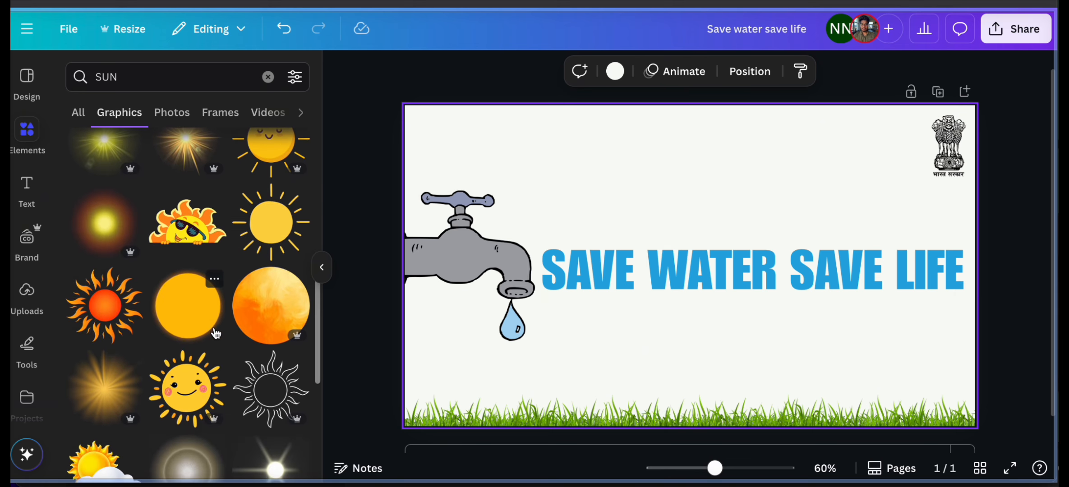
{"action": "left_click", "coordinate": [267, 218]}
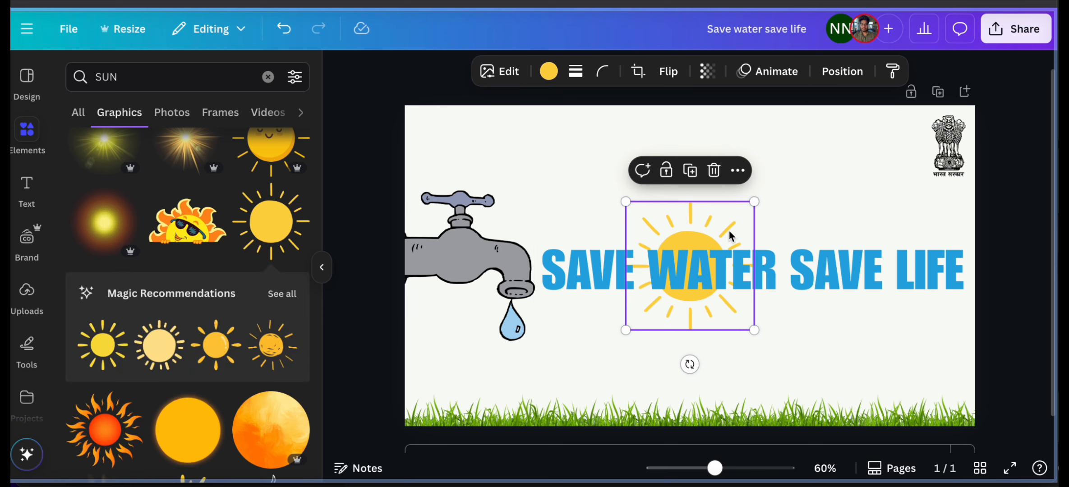
{"action": "left_click_drag", "start_coordinate": [731, 236], "coordinate": [679, 178]}
{"action": "left_click_drag", "start_coordinate": [707, 277], "coordinate": [617, 147]}
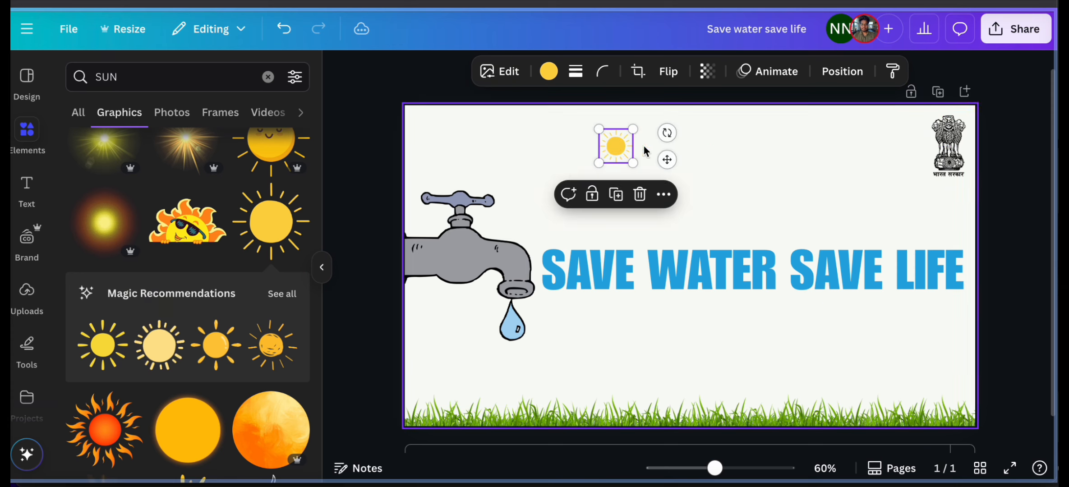
{"action": "left_click", "coordinate": [639, 194]}
Search the elements library for "NATURE", check the photos and return to the graphics
{"action": "left_click", "coordinate": [135, 87]}
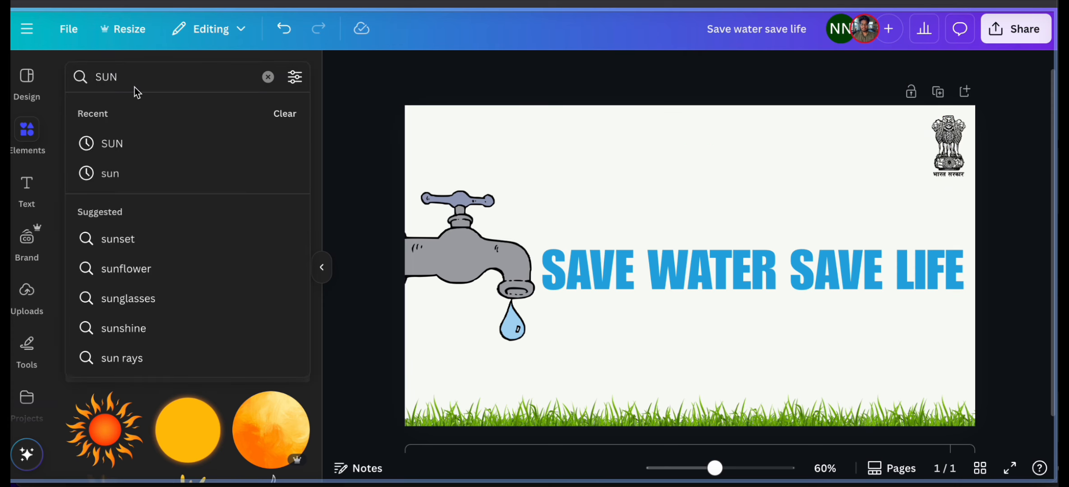
{"action": "left_click", "coordinate": [137, 92]}
{"action": "type", "text": "NATURE"}
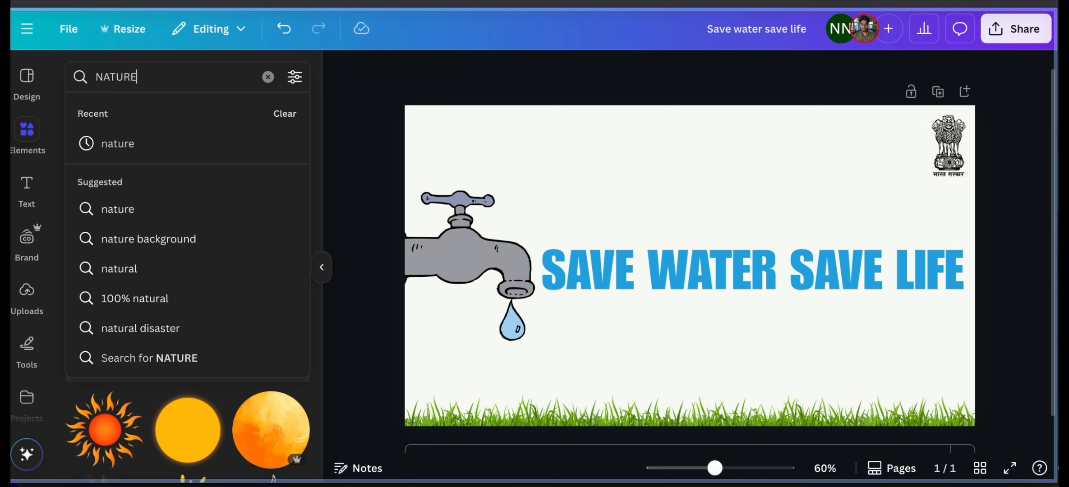
{"action": "key", "text": "Return"}
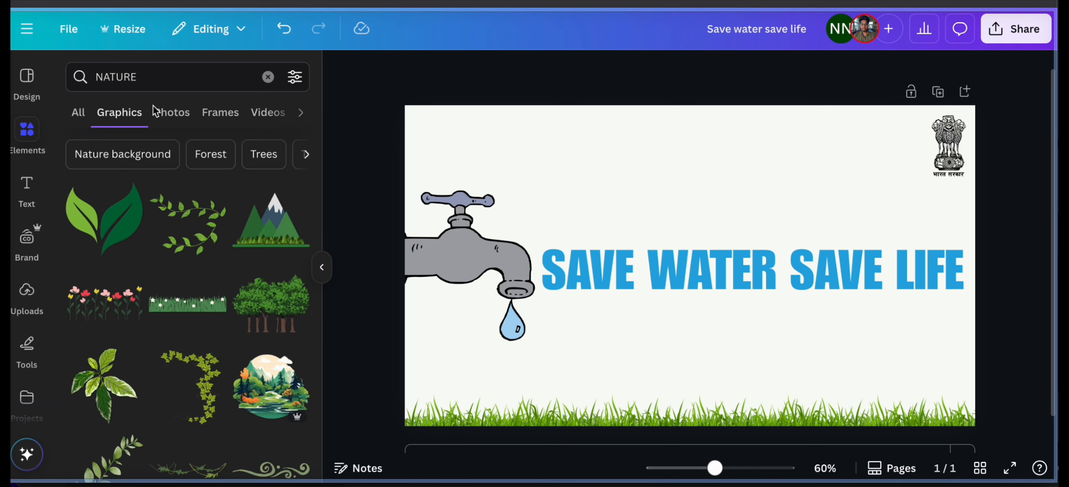
{"action": "left_click", "coordinate": [180, 123]}
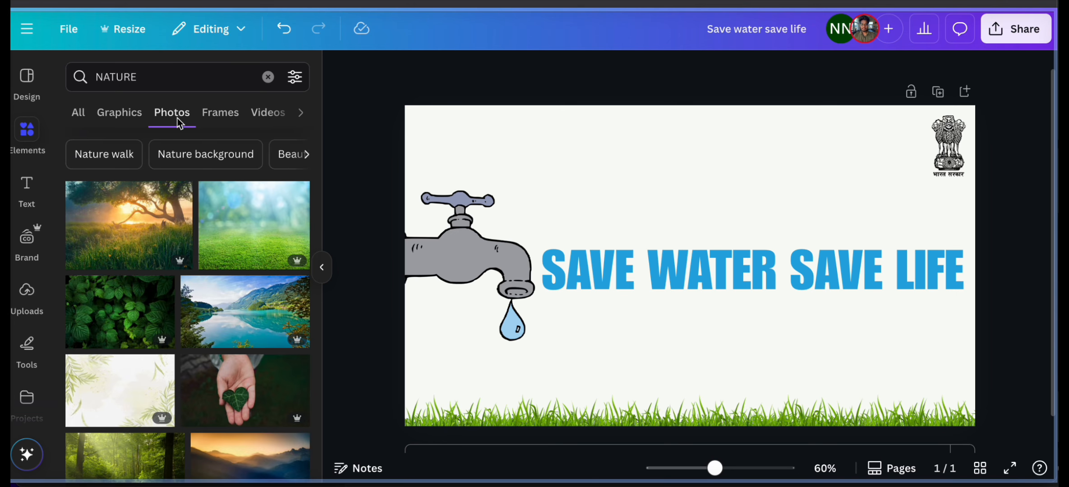
{"action": "left_click", "coordinate": [108, 116]}
Try the green hills strip graphic over the left part of the grass, and remove it again
{"action": "scroll", "coordinate": [159, 340], "scroll_direction": "down", "scroll_amount": 10}
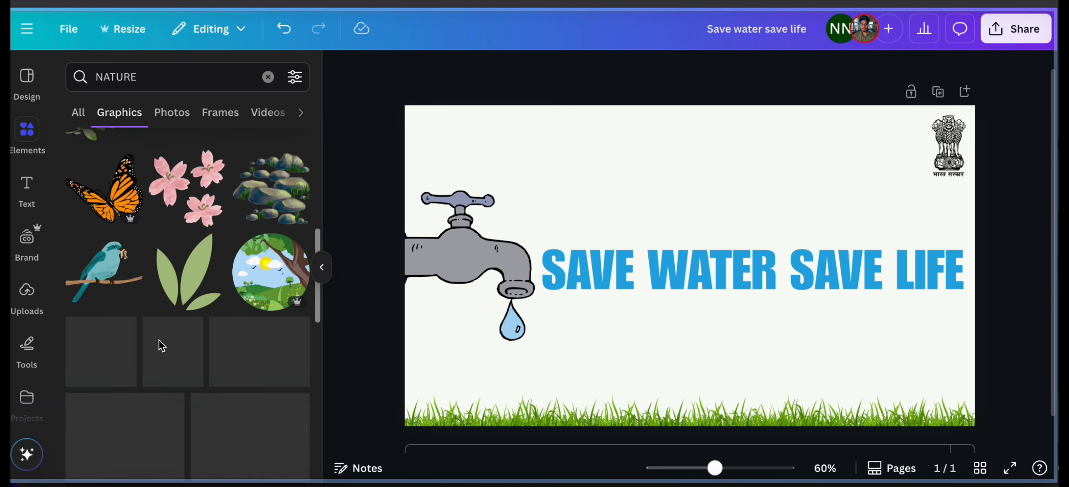
{"action": "scroll", "coordinate": [159, 340], "scroll_direction": "down", "scroll_amount": 3}
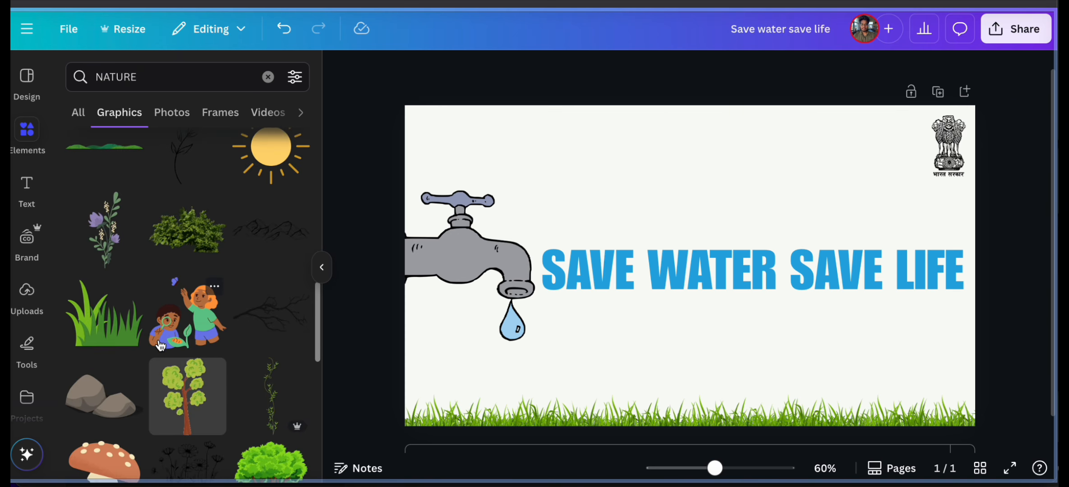
{"action": "scroll", "coordinate": [159, 340], "scroll_direction": "up", "scroll_amount": 1}
{"action": "left_click", "coordinate": [98, 186]}
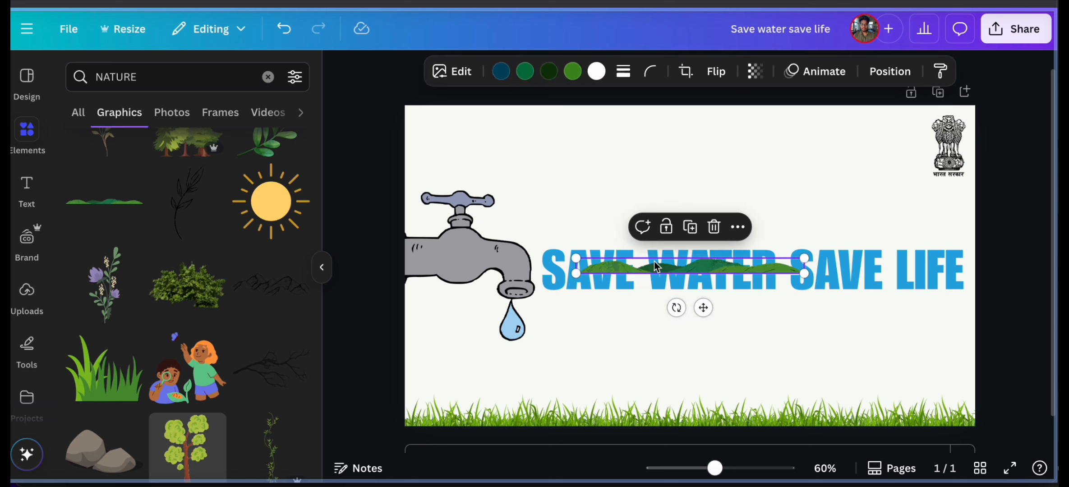
{"action": "left_click_drag", "start_coordinate": [599, 265], "coordinate": [509, 404]}
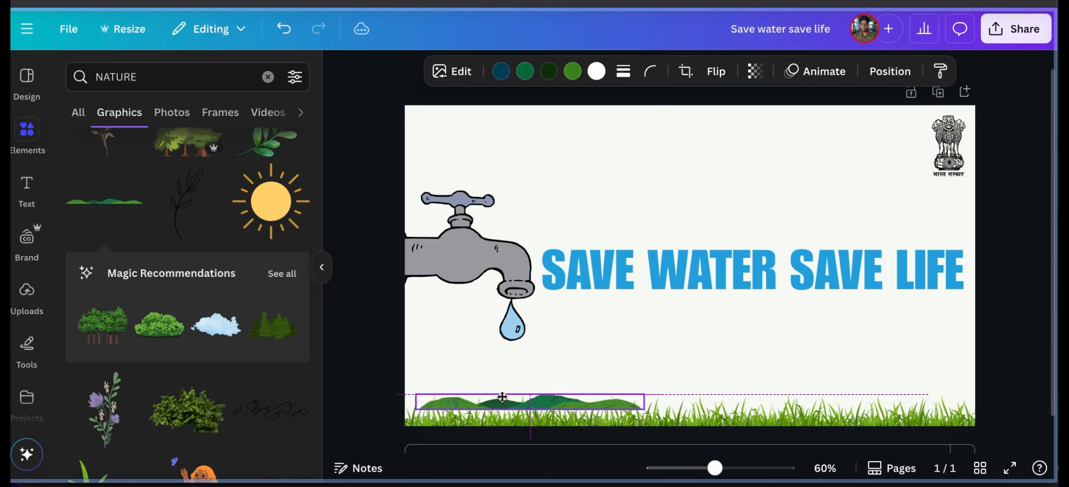
{"action": "left_click", "coordinate": [554, 369]}
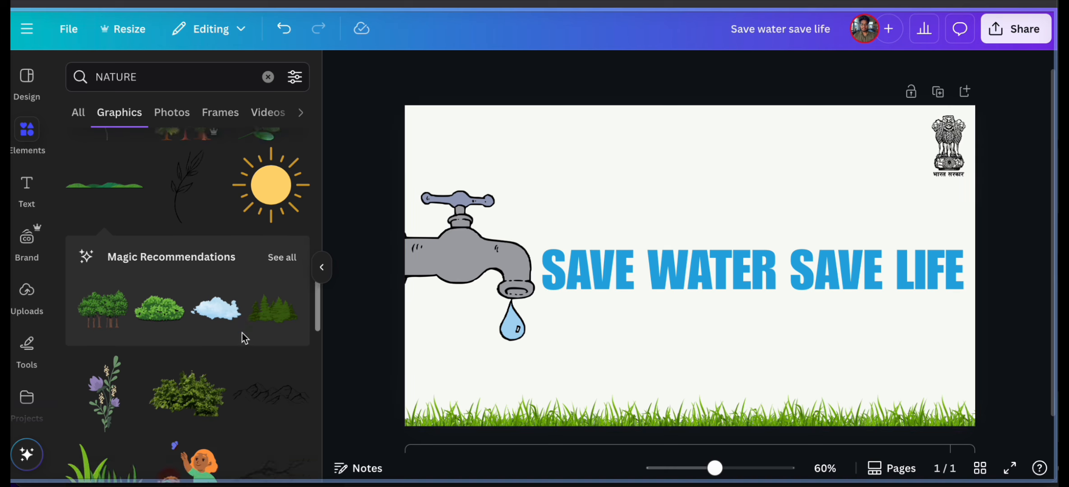
{"action": "scroll", "coordinate": [242, 334], "scroll_direction": "down", "scroll_amount": 5}
{"action": "scroll", "coordinate": [243, 338], "scroll_direction": "down", "scroll_amount": 9}
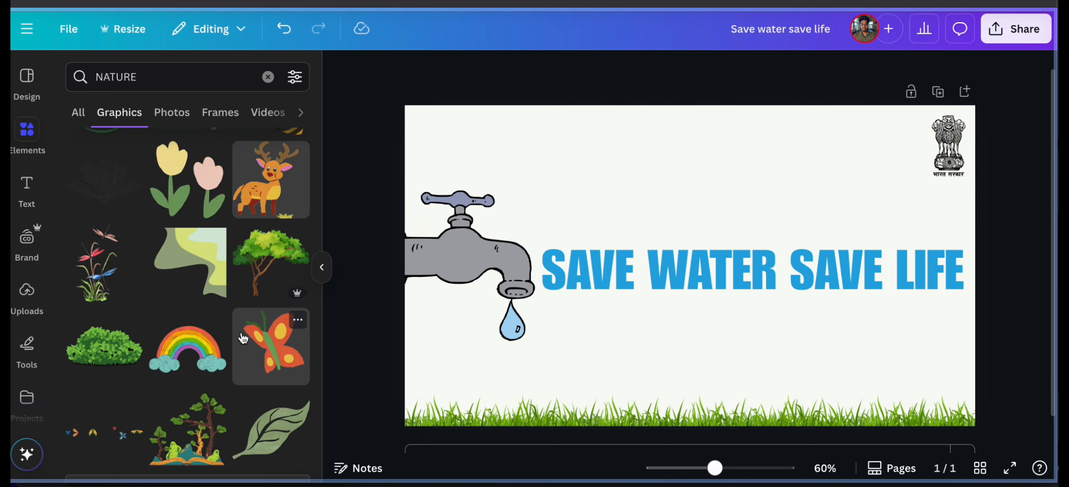
{"action": "scroll", "coordinate": [242, 333], "scroll_direction": "down", "scroll_amount": 10}
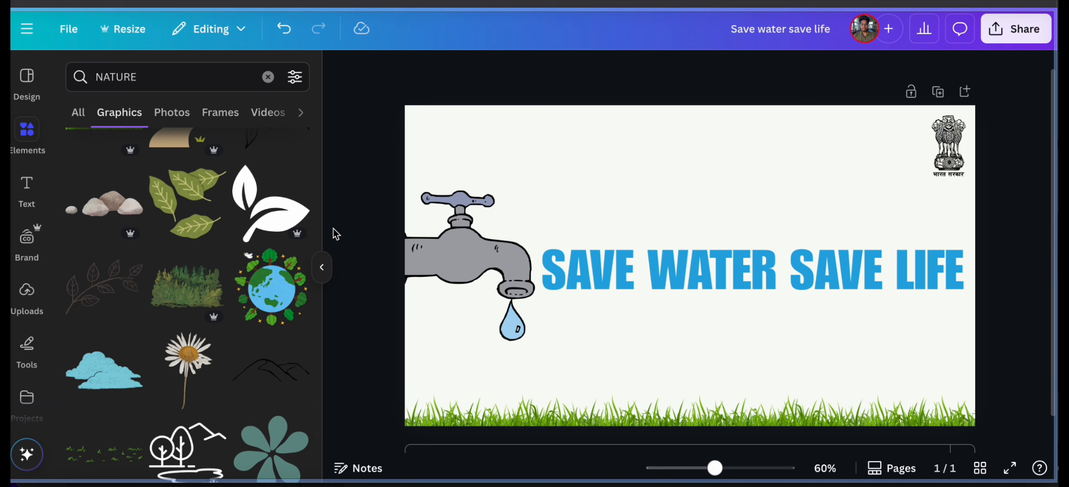
{"action": "left_click", "coordinate": [322, 268]}
{"action": "left_click", "coordinate": [513, 157]}
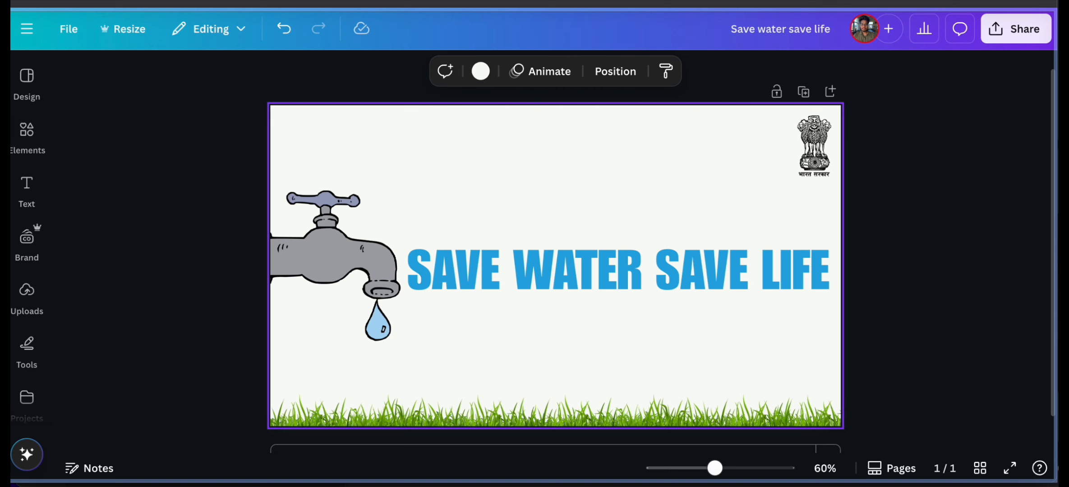
Add a body text reading "OLITUN" below the headline, just above the grass
{"action": "left_click", "coordinate": [27, 188]}
{"action": "left_click", "coordinate": [149, 324]}
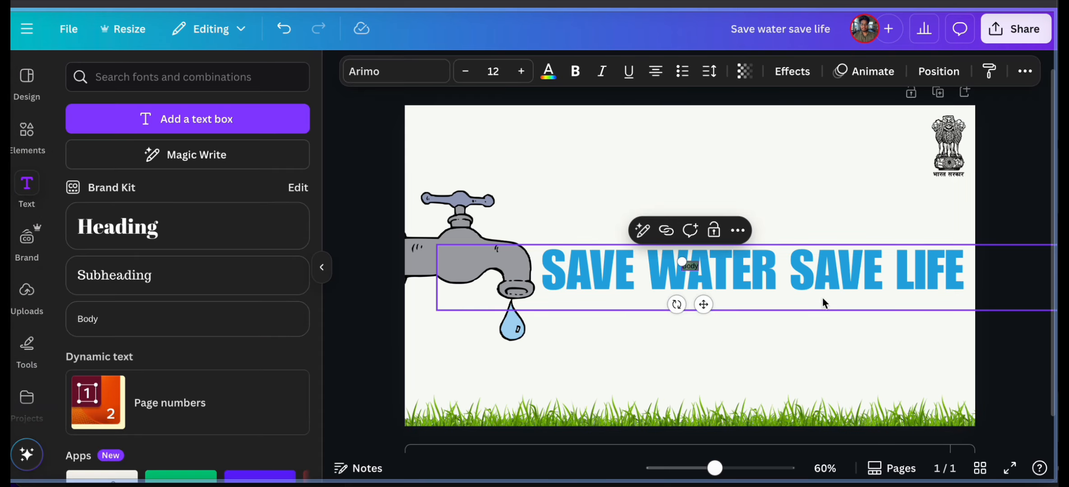
{"action": "left_click_drag", "start_coordinate": [693, 273], "coordinate": [685, 382]}
{"action": "type", "text": "OLITUN"}
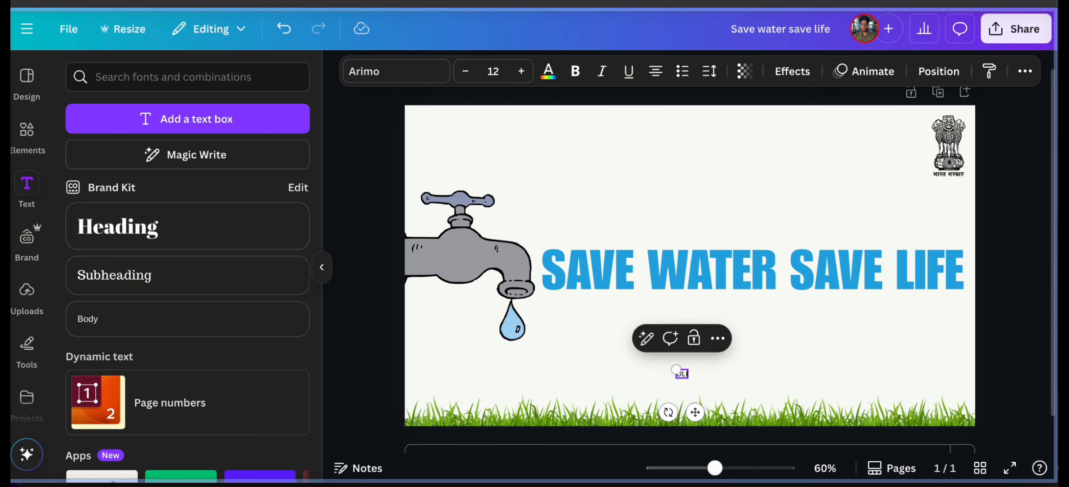
{"action": "left_click", "coordinate": [804, 366]}
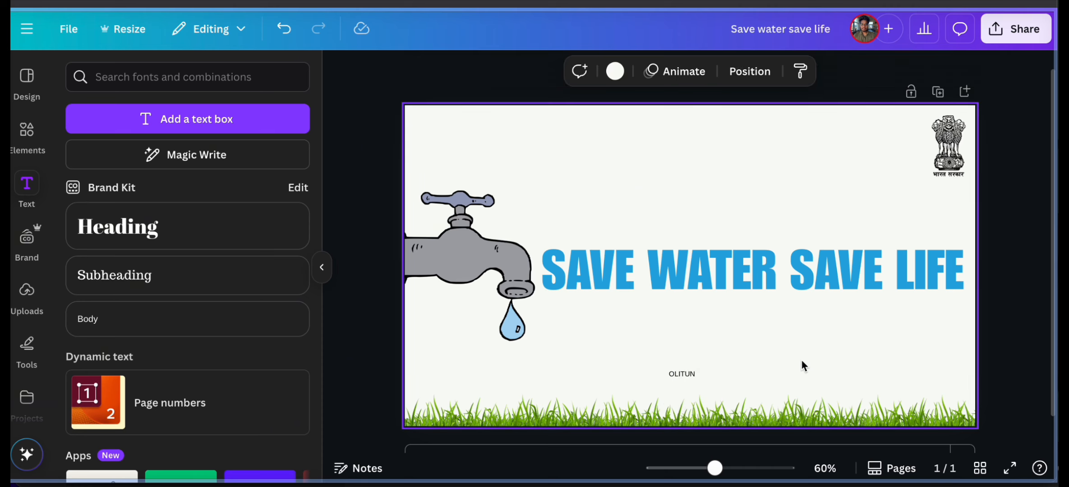
Move the OLITUN text slightly lower, make it bold and reduce its font size
{"action": "left_click", "coordinate": [677, 373]}
{"action": "left_click_drag", "start_coordinate": [677, 373], "coordinate": [680, 381]}
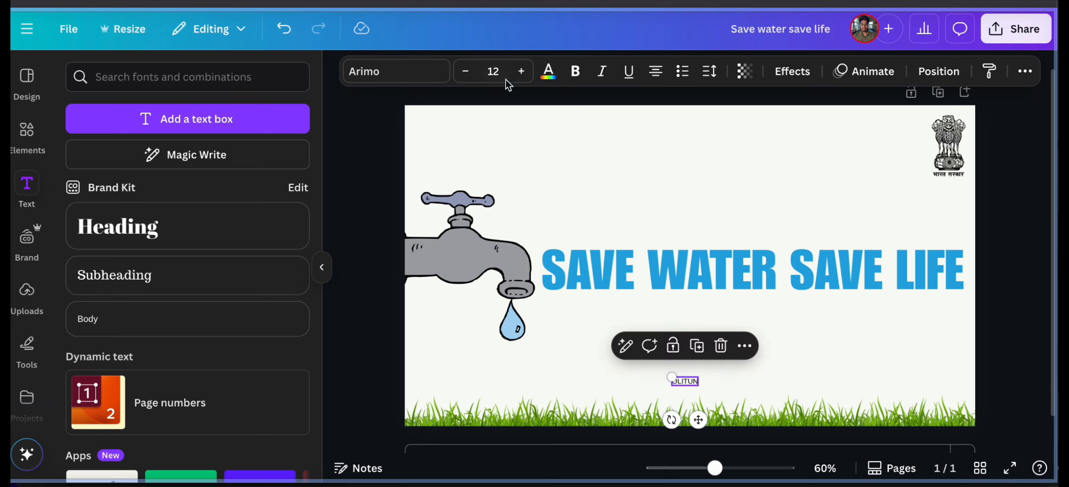
{"action": "left_click", "coordinate": [575, 71]}
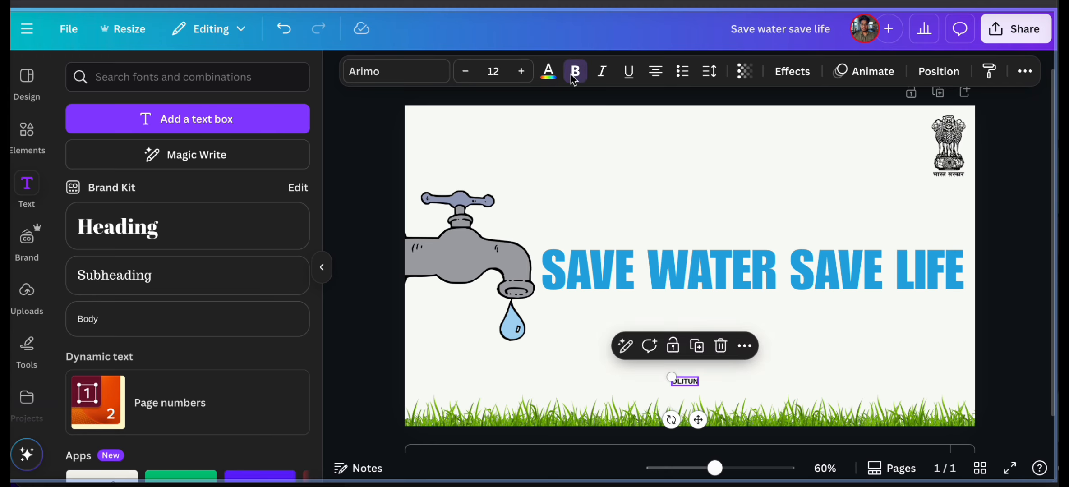
{"action": "left_click", "coordinate": [465, 71]}
{"action": "left_click", "coordinate": [733, 188]}
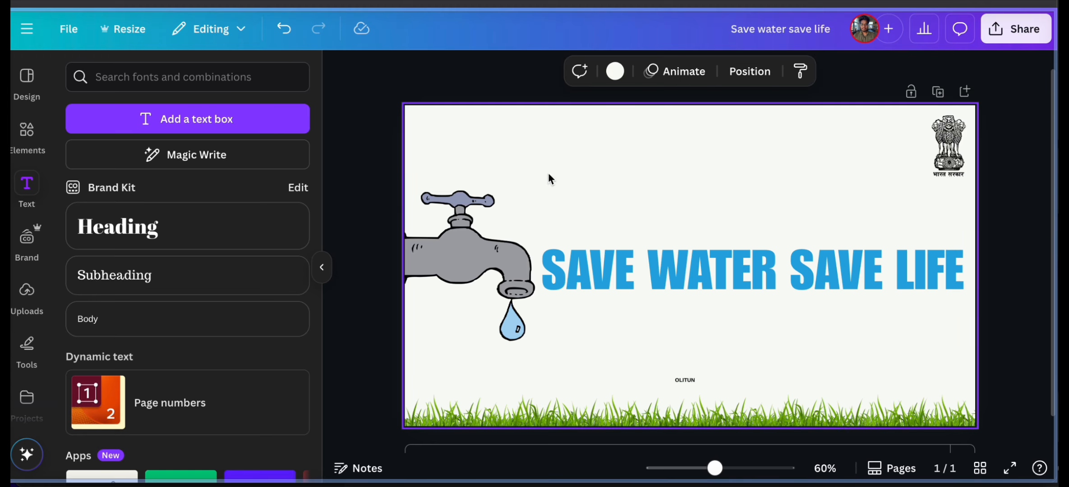
{"action": "left_click", "coordinate": [322, 267]}
{"action": "left_click", "coordinate": [944, 378]}
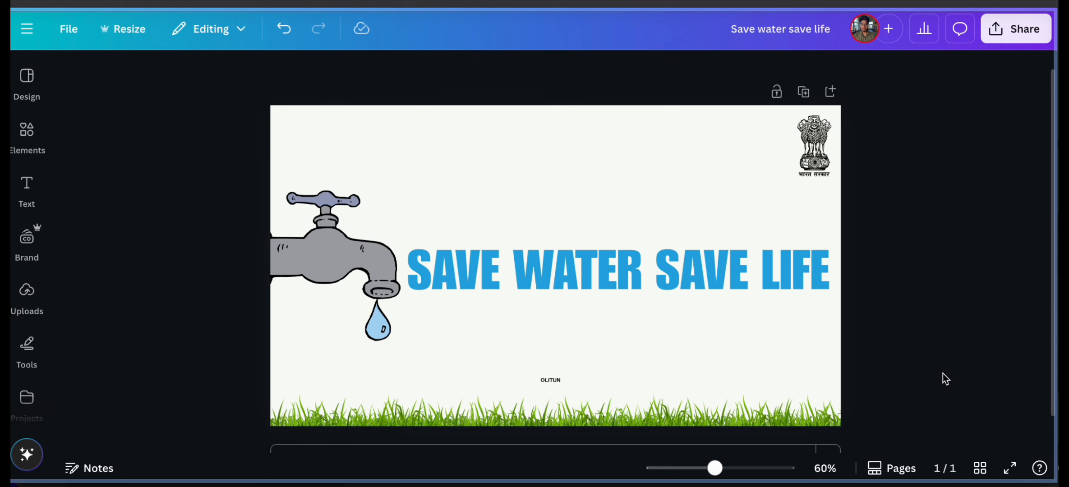
Try moving the tap illustration up above the middle of the headline, and undo the move
{"action": "left_click", "coordinate": [359, 240]}
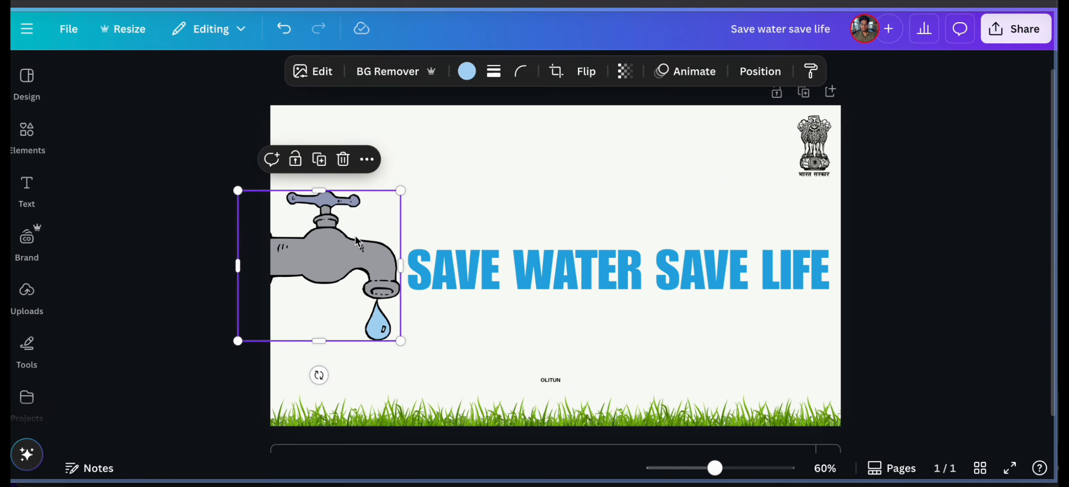
{"action": "left_click_drag", "start_coordinate": [358, 240], "coordinate": [595, 144]}
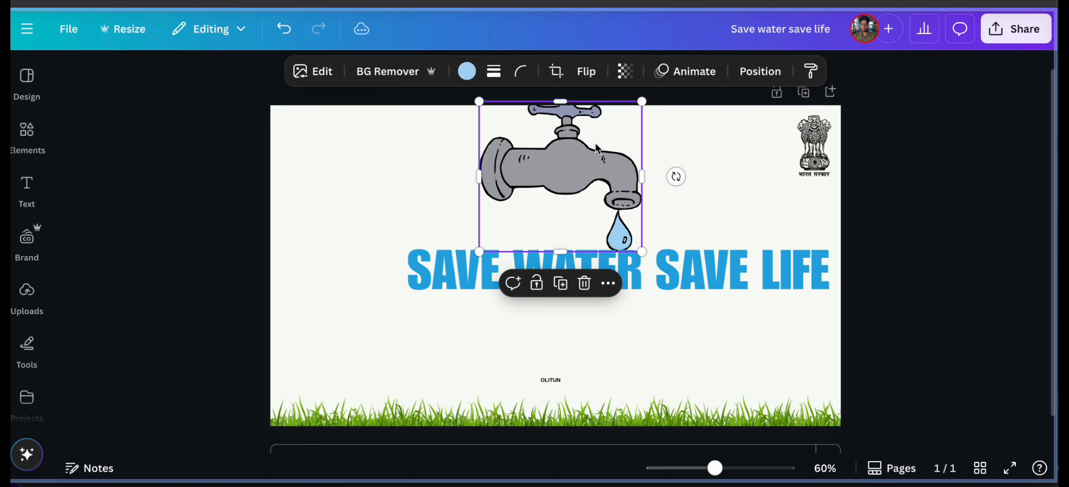
{"action": "left_click", "coordinate": [274, 35]}
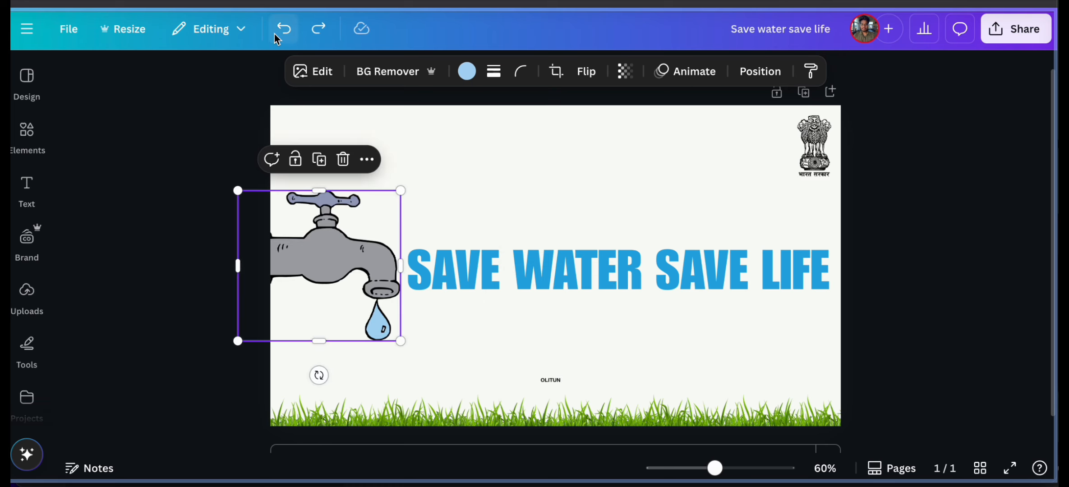
{"action": "left_click", "coordinate": [909, 283]}
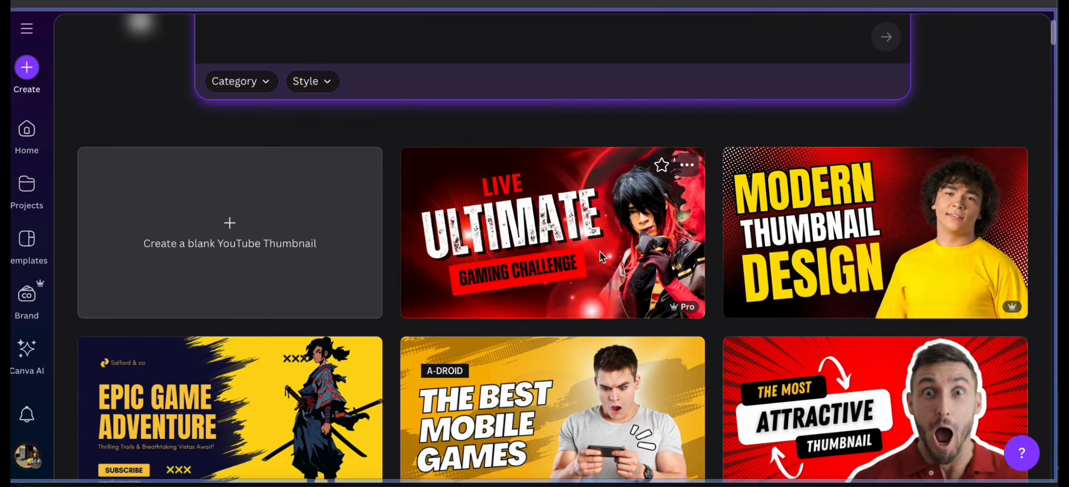
Browse the YouTube Thumbnail template gallery and examine the layouts, headline styles and cut-out portraits of the designs
{"action": "scroll", "coordinate": [600, 255], "scroll_direction": "down", "scroll_amount": 3}
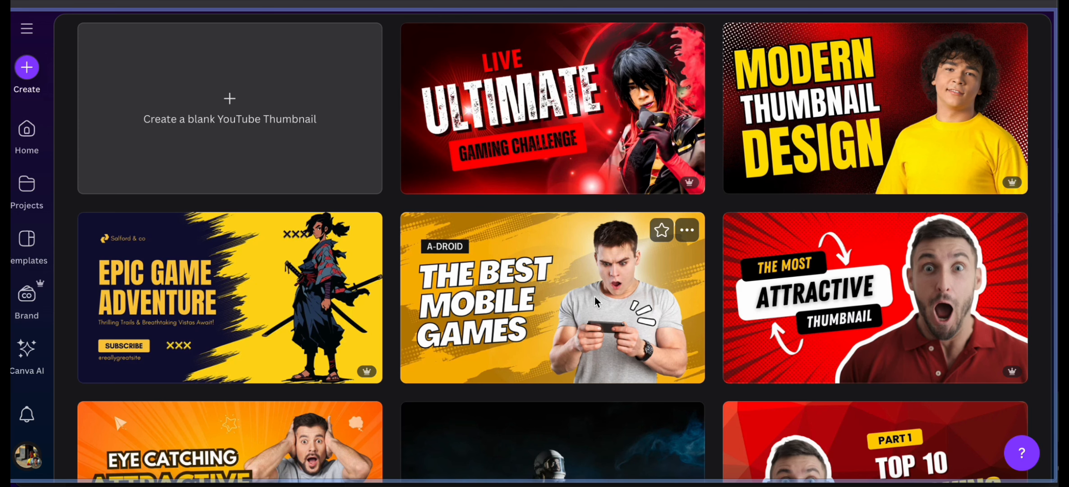
{"action": "scroll", "coordinate": [610, 313], "scroll_direction": "down", "scroll_amount": 2}
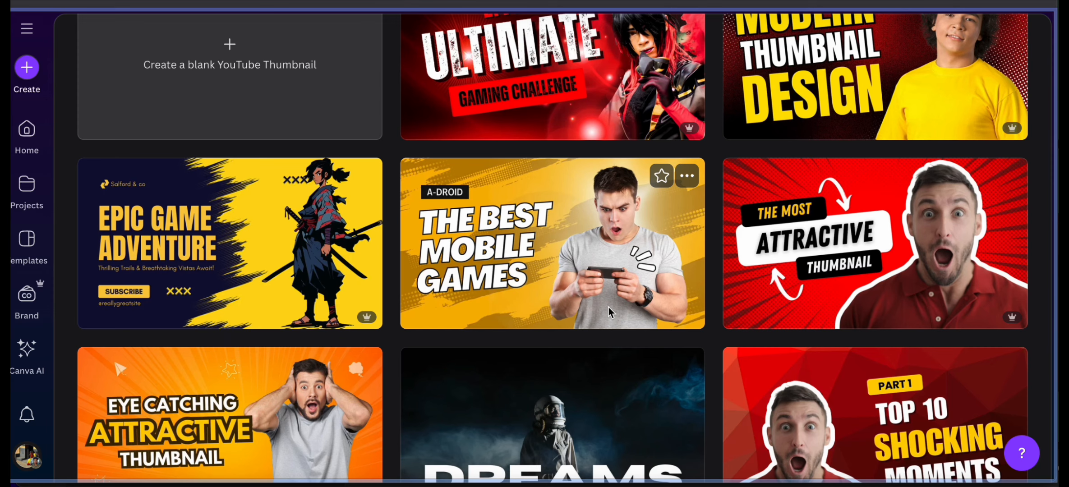
{"action": "scroll", "coordinate": [610, 313], "scroll_direction": "down", "scroll_amount": 1}
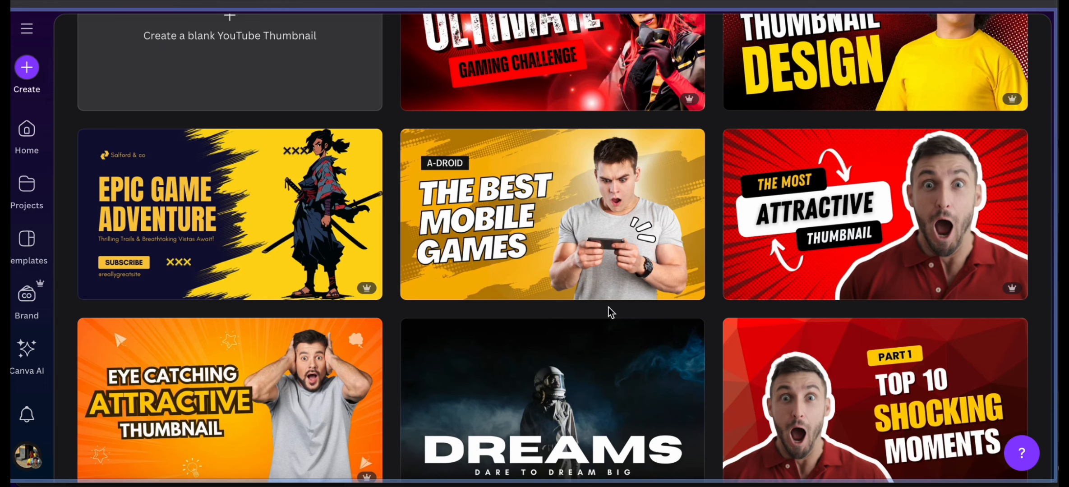
{"action": "scroll", "coordinate": [609, 312], "scroll_direction": "down", "scroll_amount": 2}
{"action": "scroll", "coordinate": [610, 312], "scroll_direction": "down", "scroll_amount": 2}
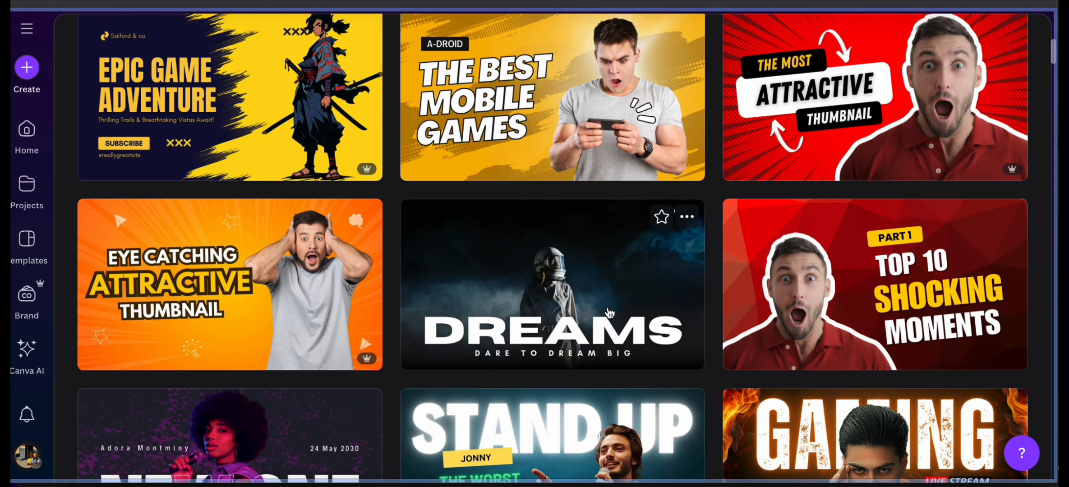
{"action": "scroll", "coordinate": [519, 316], "scroll_direction": "up", "scroll_amount": 8}
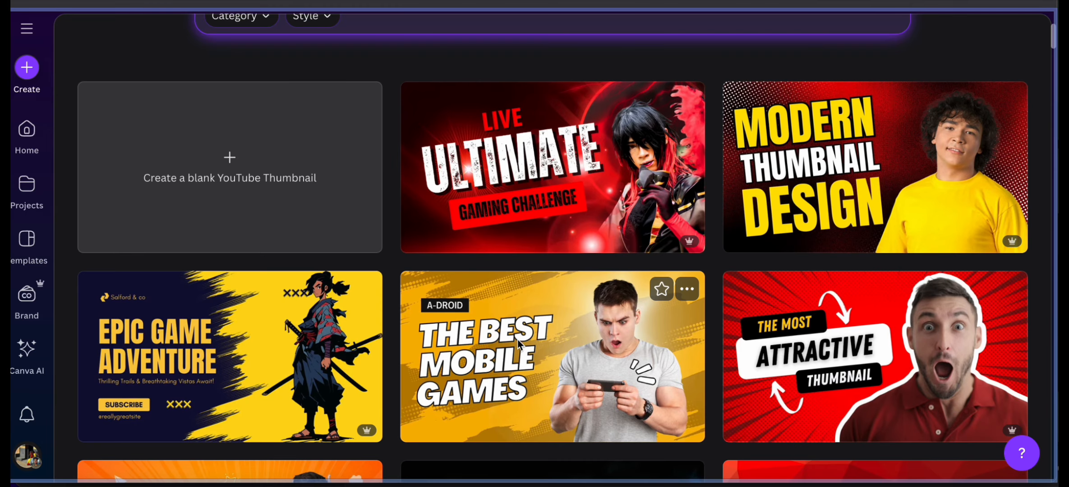
{"action": "scroll", "coordinate": [519, 353], "scroll_direction": "down", "scroll_amount": 1}
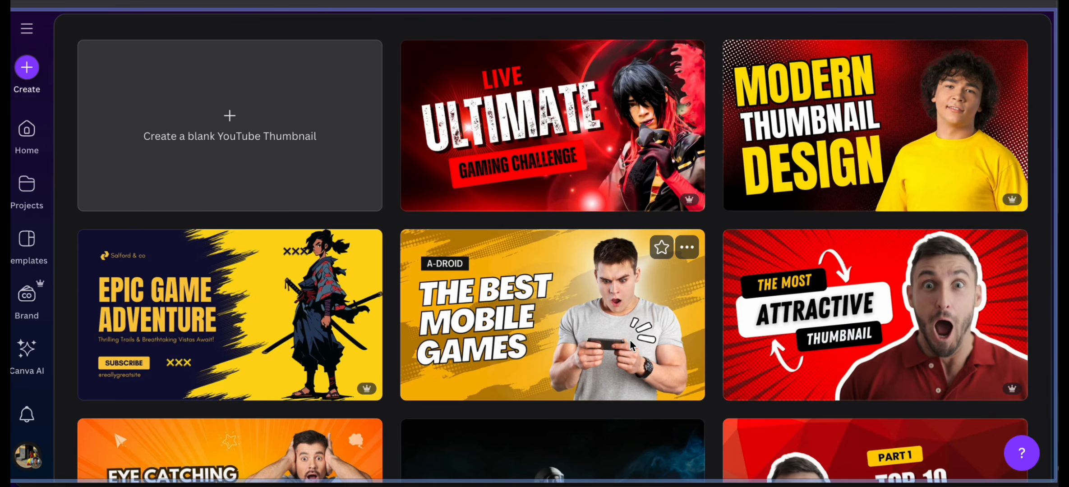
{"action": "scroll", "coordinate": [631, 345], "scroll_direction": "down", "scroll_amount": 2}
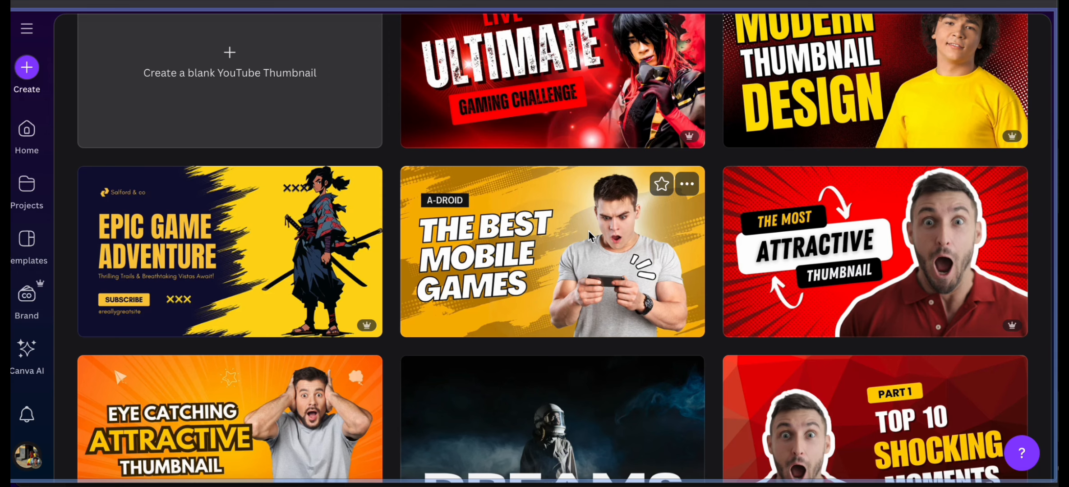
{"action": "scroll", "coordinate": [724, 293], "scroll_direction": "down", "scroll_amount": 1}
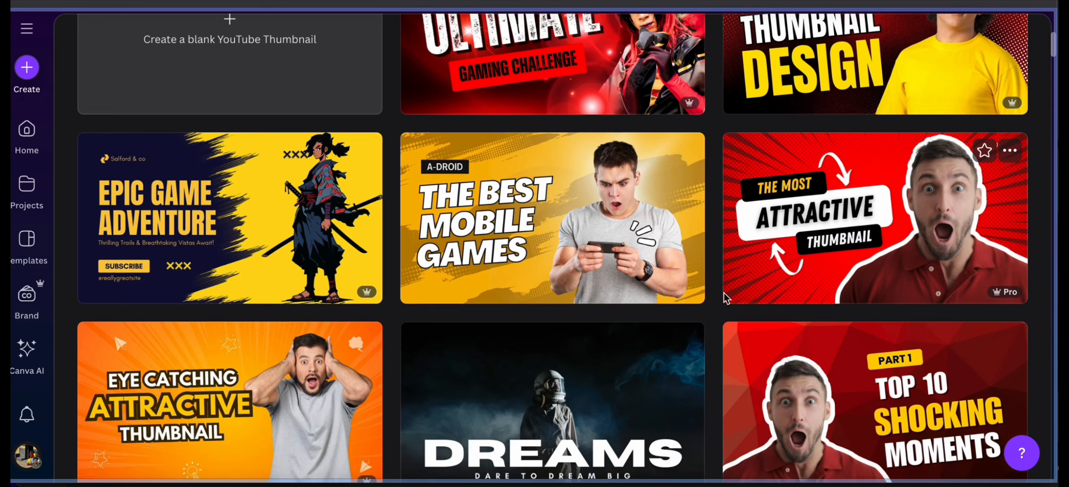
{"action": "scroll", "coordinate": [724, 293], "scroll_direction": "down", "scroll_amount": 8}
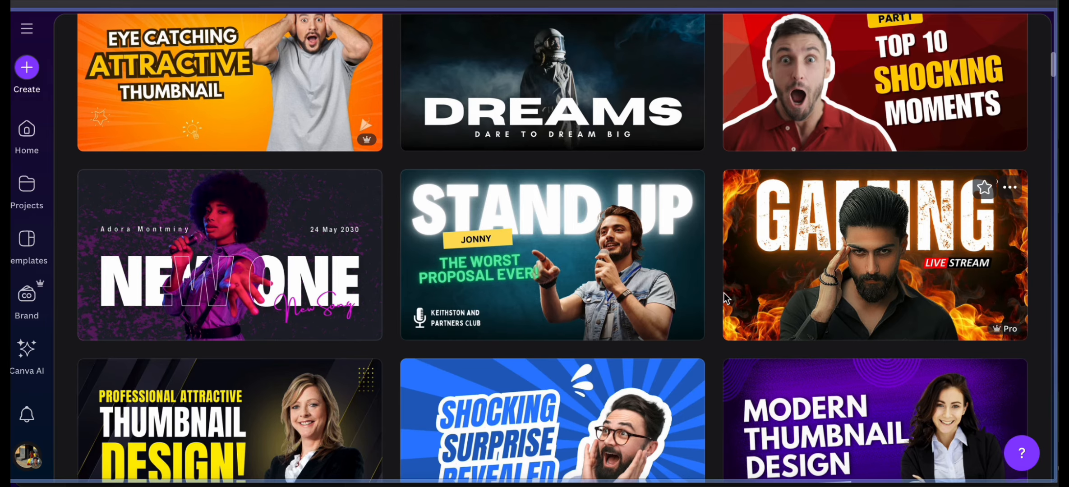
{"action": "scroll", "coordinate": [724, 293], "scroll_direction": "down", "scroll_amount": 2}
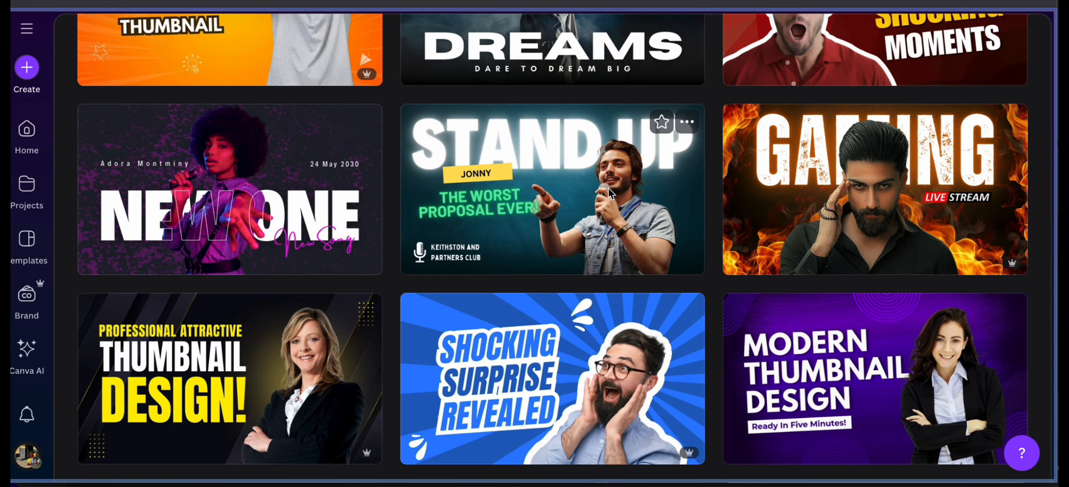
{"action": "scroll", "coordinate": [623, 198], "scroll_direction": "down", "scroll_amount": 2}
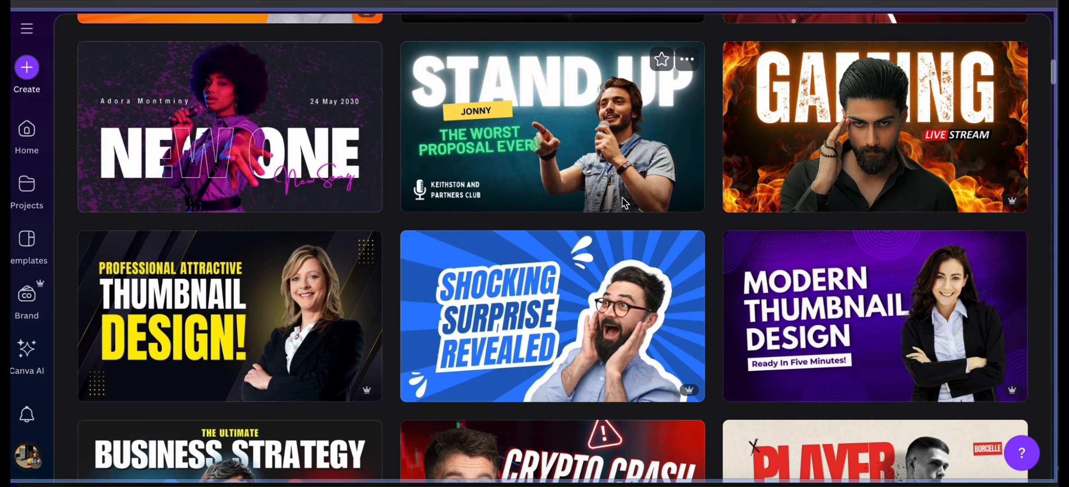
{"action": "scroll", "coordinate": [494, 324], "scroll_direction": "down", "scroll_amount": 1}
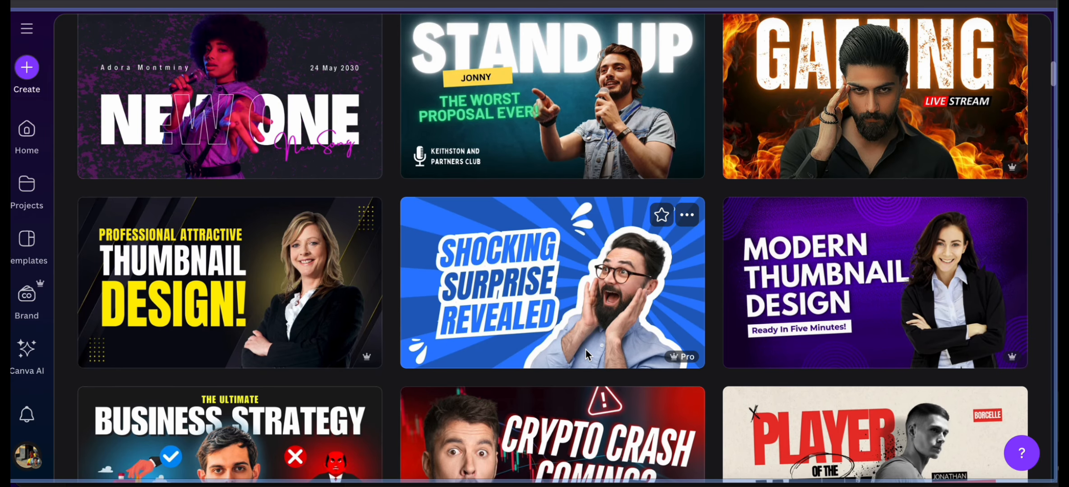
{"action": "scroll", "coordinate": [568, 323], "scroll_direction": "down", "scroll_amount": 1}
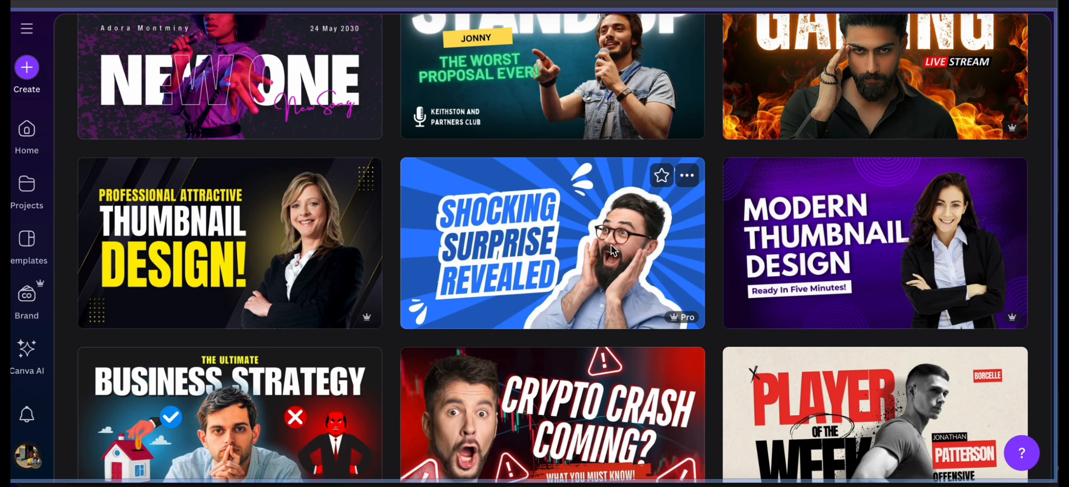
{"action": "scroll", "coordinate": [620, 254], "scroll_direction": "down", "scroll_amount": 1}
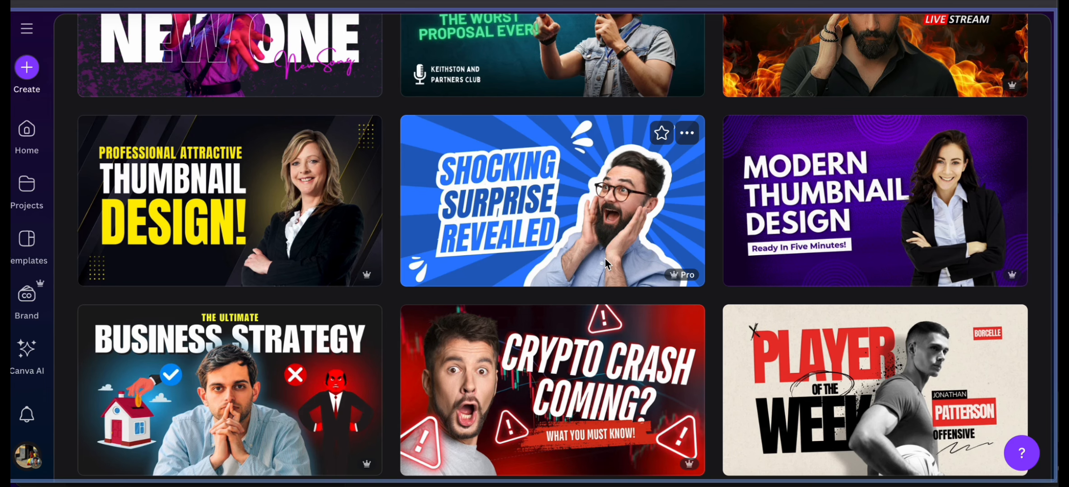
{"action": "scroll", "coordinate": [605, 258], "scroll_direction": "down", "scroll_amount": 4}
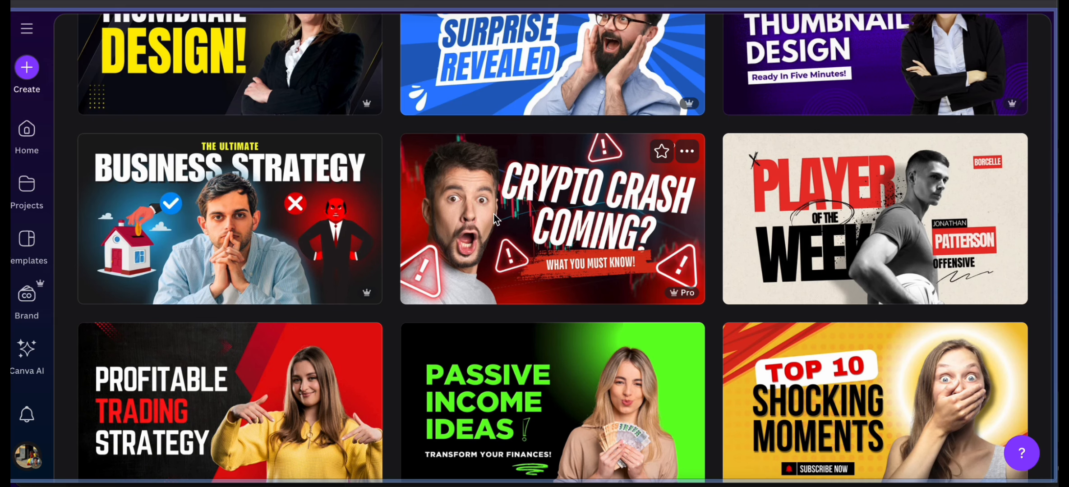
{"action": "scroll", "coordinate": [495, 220], "scroll_direction": "down", "scroll_amount": 2}
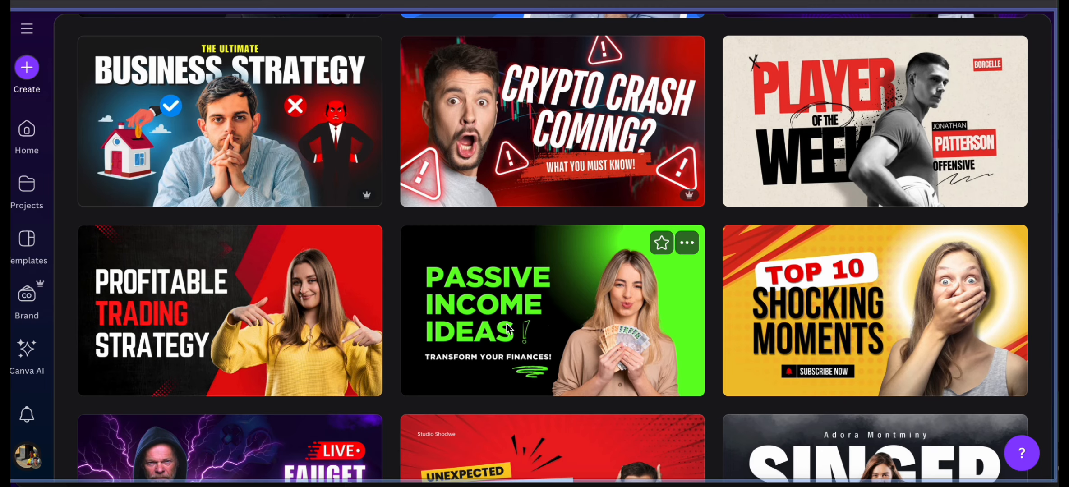
{"action": "scroll", "coordinate": [663, 286], "scroll_direction": "down", "scroll_amount": 1}
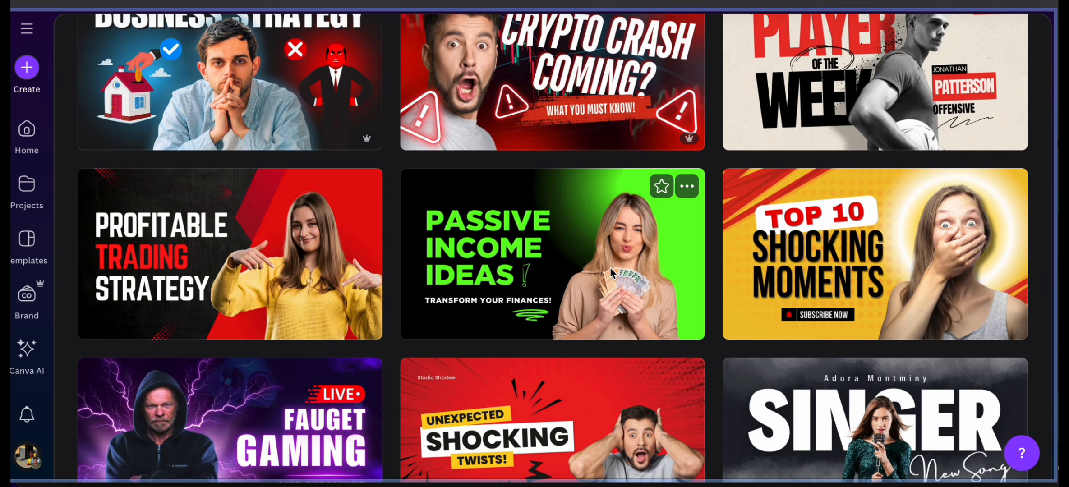
{"action": "scroll", "coordinate": [556, 261], "scroll_direction": "down", "scroll_amount": 1}
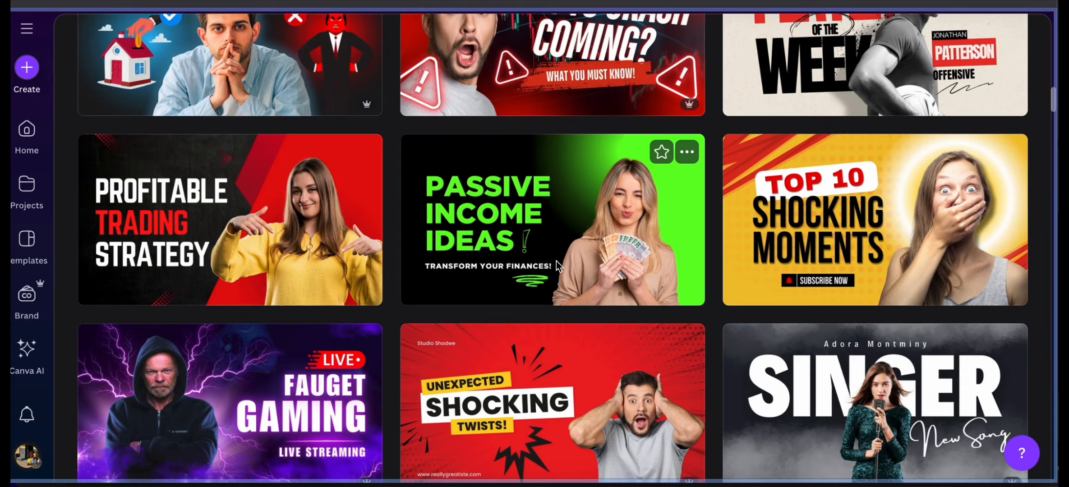
{"action": "scroll", "coordinate": [557, 260], "scroll_direction": "down", "scroll_amount": 4}
{"action": "scroll", "coordinate": [557, 260], "scroll_direction": "down", "scroll_amount": 1}
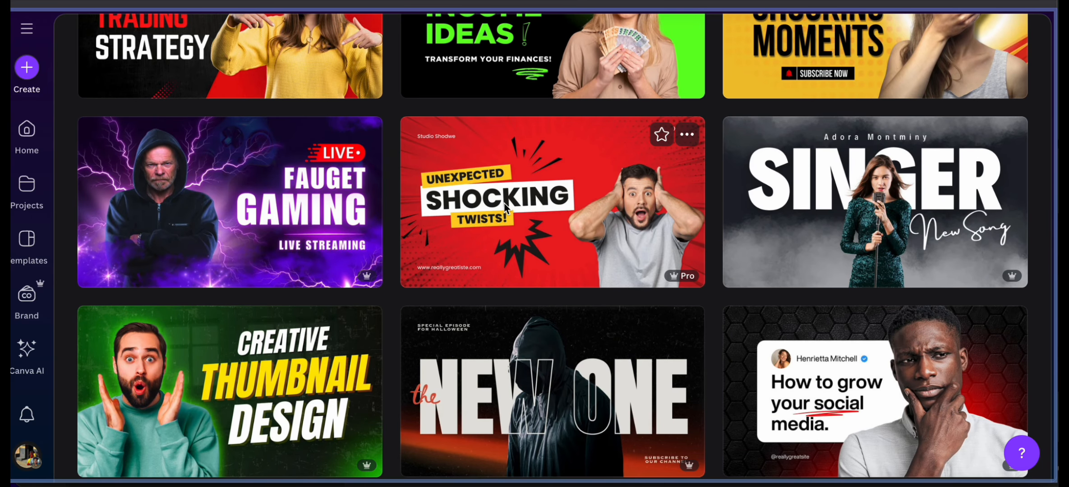
{"action": "scroll", "coordinate": [655, 252], "scroll_direction": "down", "scroll_amount": 2}
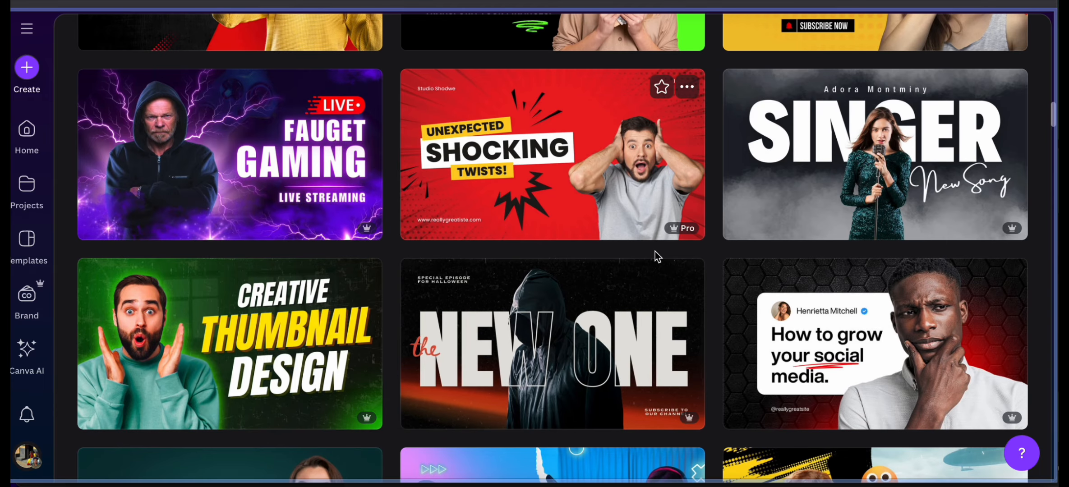
{"action": "scroll", "coordinate": [914, 189], "scroll_direction": "down", "scroll_amount": 1}
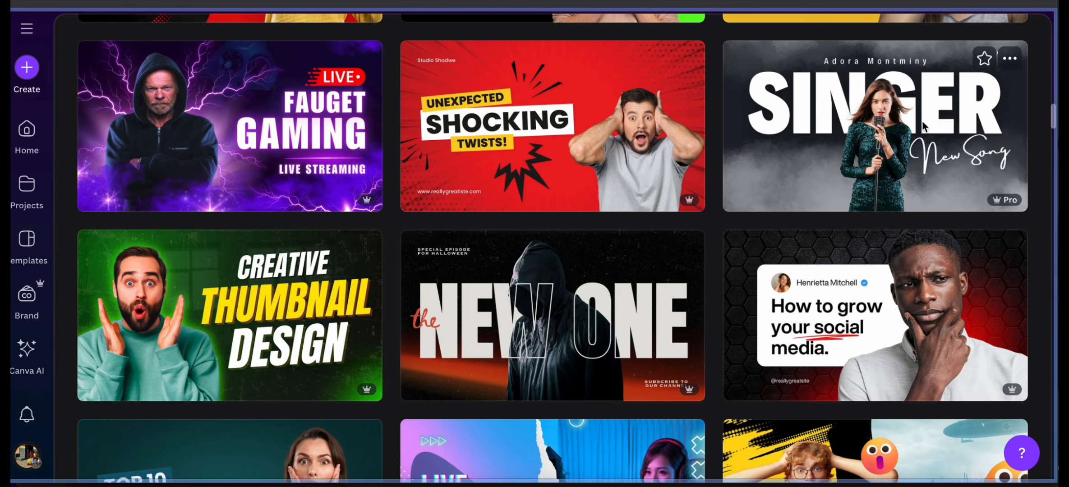
{"action": "scroll", "coordinate": [869, 176], "scroll_direction": "down", "scroll_amount": 5}
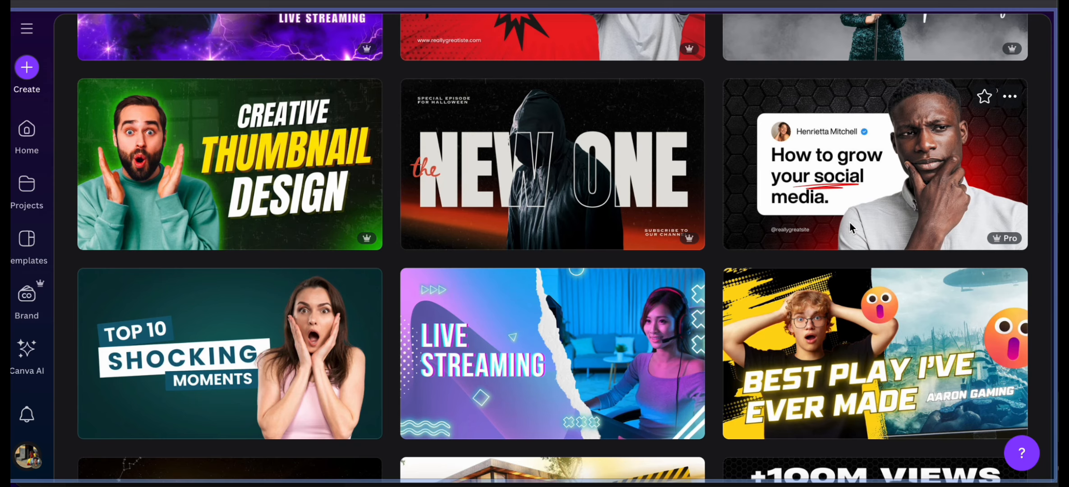
{"action": "scroll", "coordinate": [850, 227], "scroll_direction": "down", "scroll_amount": 10}
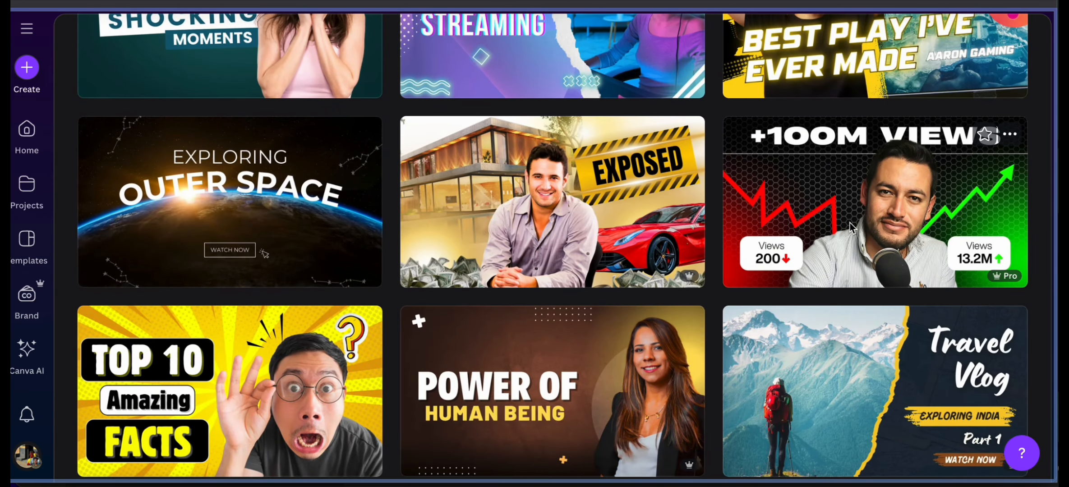
{"action": "scroll", "coordinate": [850, 227], "scroll_direction": "down", "scroll_amount": 1}
{"action": "right_click", "coordinate": [850, 223]}
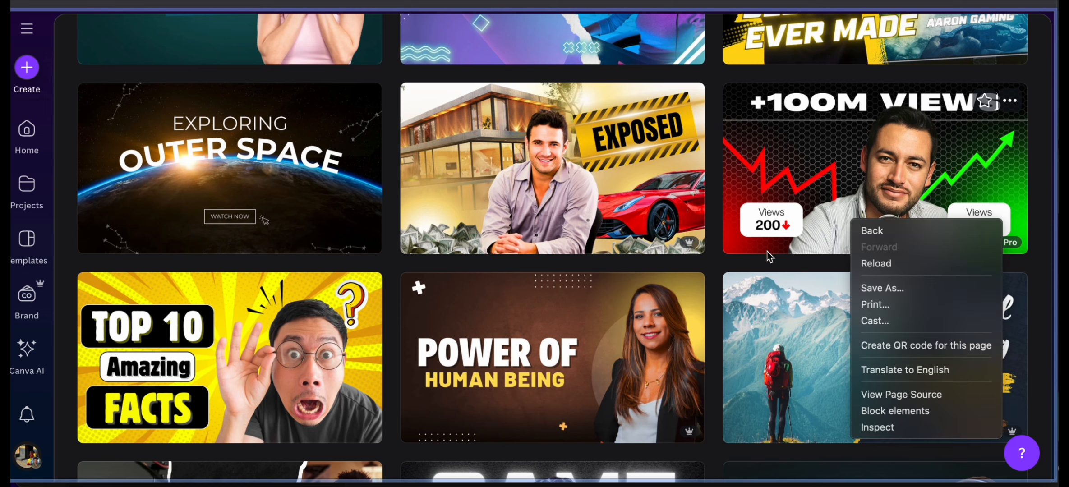
{"action": "left_click", "coordinate": [721, 262]}
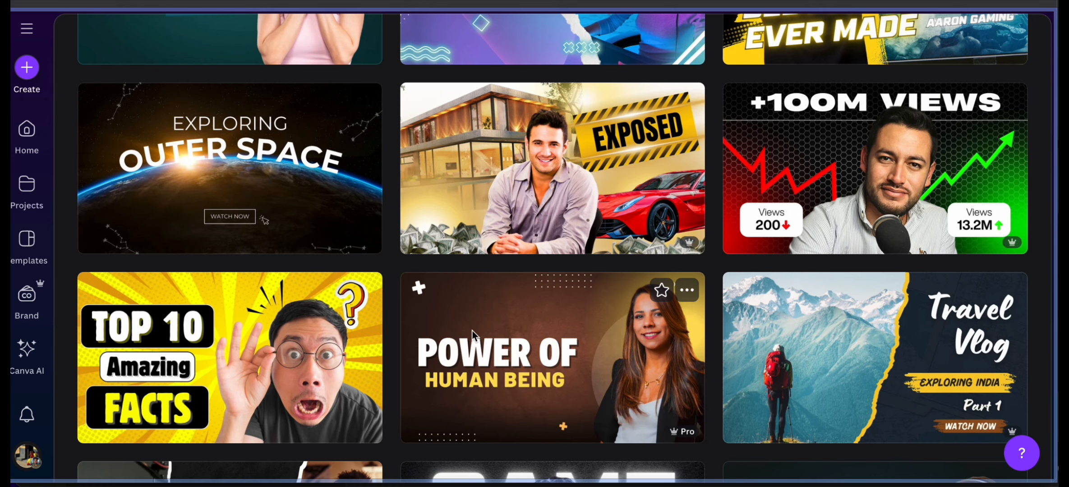
{"action": "scroll", "coordinate": [472, 331], "scroll_direction": "down", "scroll_amount": 5}
{"action": "scroll", "coordinate": [472, 331], "scroll_direction": "down", "scroll_amount": 6}
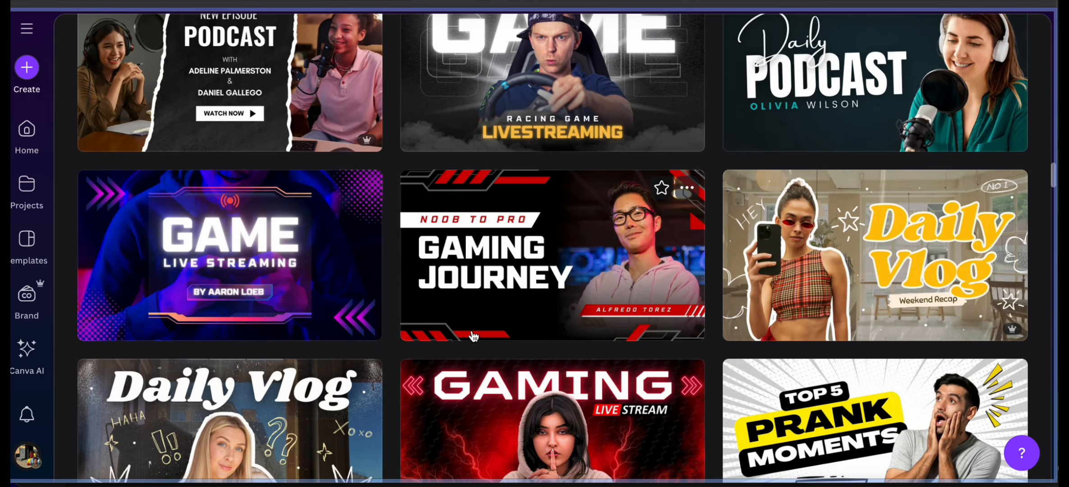
{"action": "scroll", "coordinate": [523, 167], "scroll_direction": "up", "scroll_amount": 3}
{"action": "scroll", "coordinate": [525, 171], "scroll_direction": "down", "scroll_amount": 1}
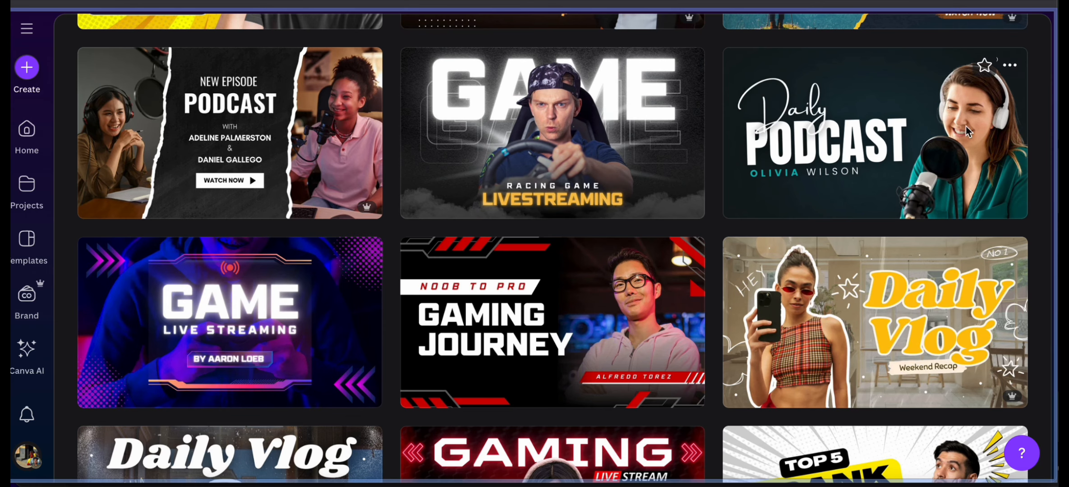
{"action": "scroll", "coordinate": [549, 350], "scroll_direction": "down", "scroll_amount": 15}
{"action": "scroll", "coordinate": [549, 350], "scroll_direction": "up", "scroll_amount": 8}
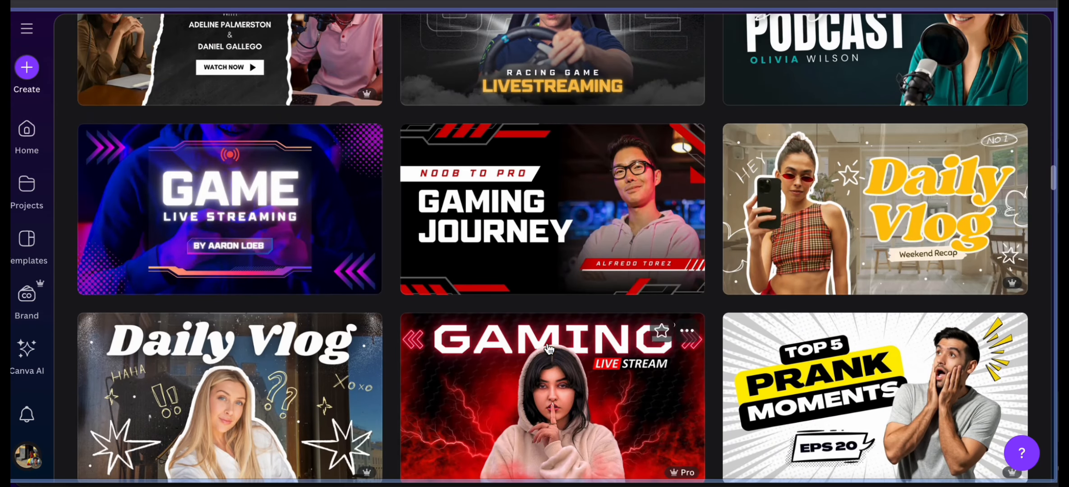
{"action": "scroll", "coordinate": [797, 225], "scroll_direction": "down", "scroll_amount": 8}
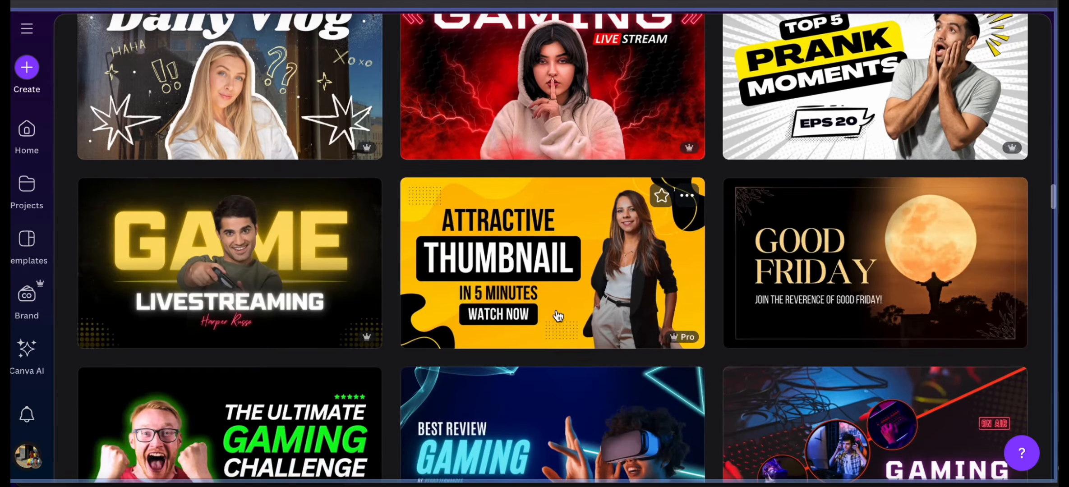
{"action": "scroll", "coordinate": [479, 231], "scroll_direction": "down", "scroll_amount": 10}
{"action": "scroll", "coordinate": [478, 230], "scroll_direction": "down", "scroll_amount": 2}
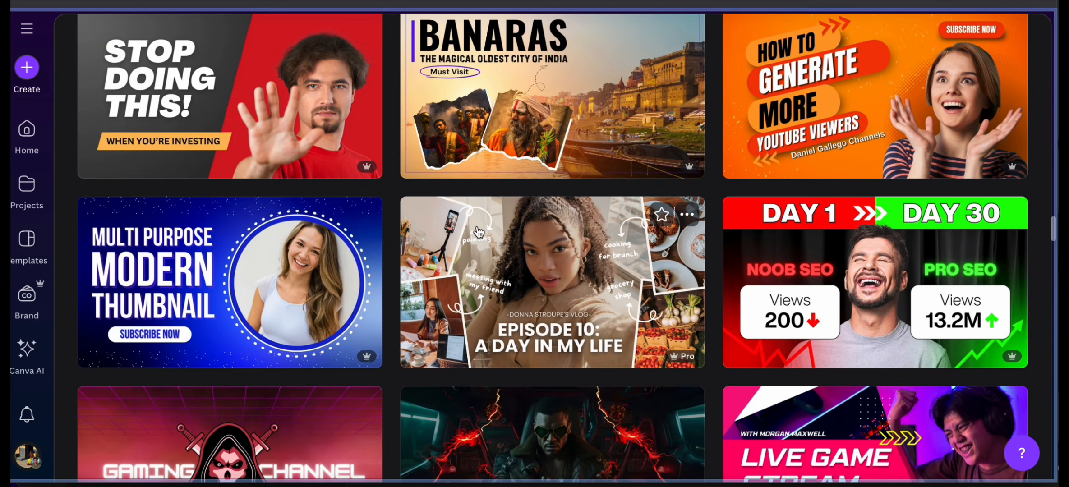
{"action": "scroll", "coordinate": [479, 232], "scroll_direction": "up", "scroll_amount": 2}
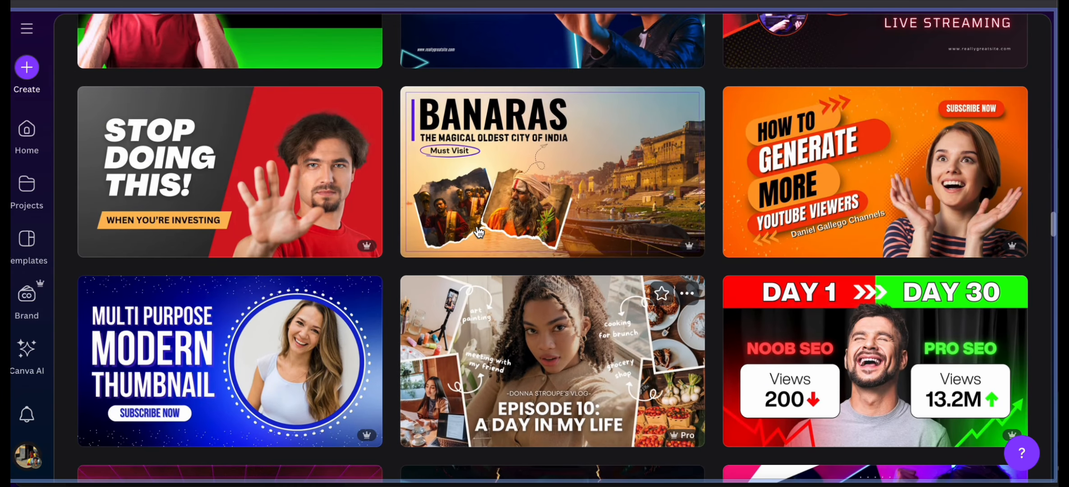
Open the "Yellow and Black Varanasi India Travels YouTube Thumbnail" template from the gallery and start customising it
{"action": "left_click", "coordinate": [499, 184]}
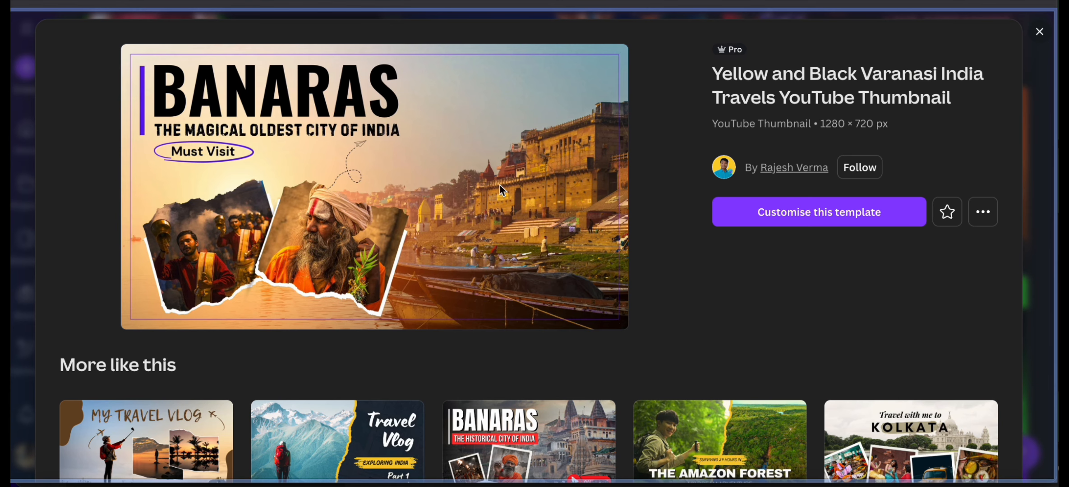
{"action": "left_click", "coordinate": [797, 214]}
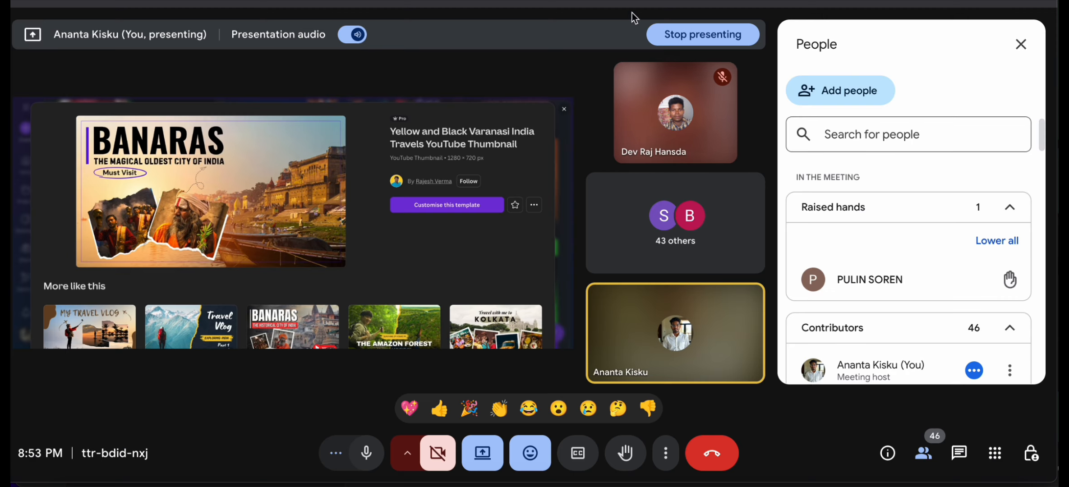
Switch to Google Meet, present the Varanasi thumbnail's browser tab instead of the current one, and return to that design in Canva
{"action": "left_click", "coordinate": [492, 454]}
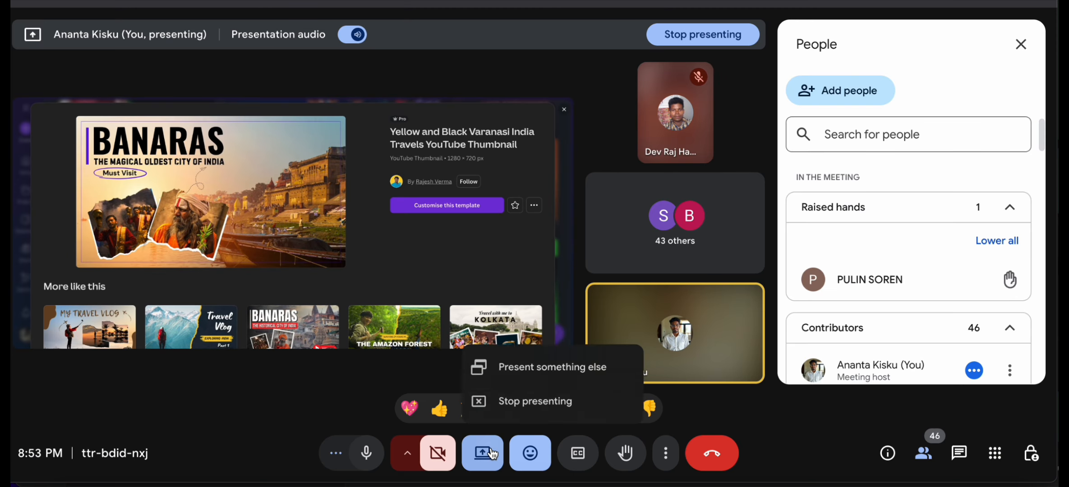
{"action": "left_click", "coordinate": [513, 368]}
{"action": "left_click", "coordinate": [469, 99]}
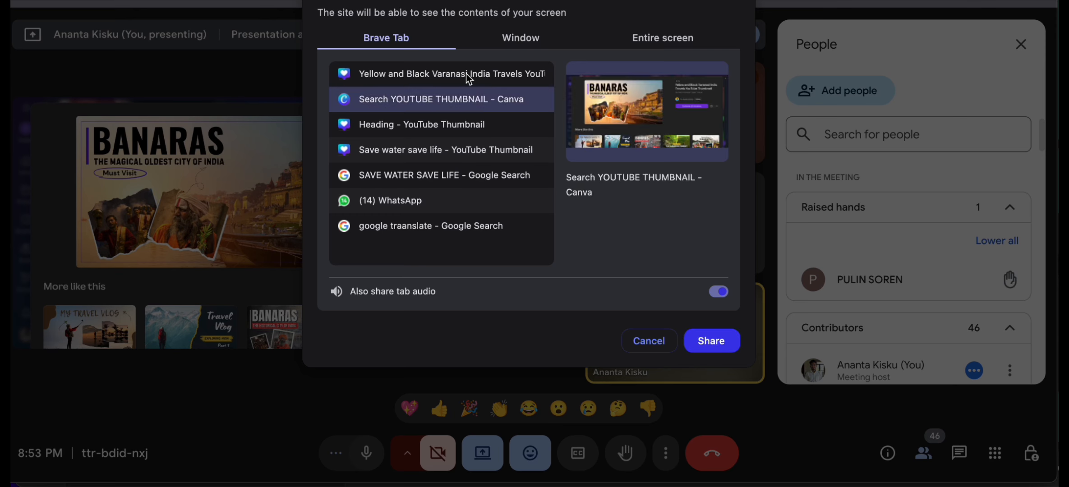
{"action": "left_click", "coordinate": [469, 75]}
{"action": "left_click", "coordinate": [708, 341]}
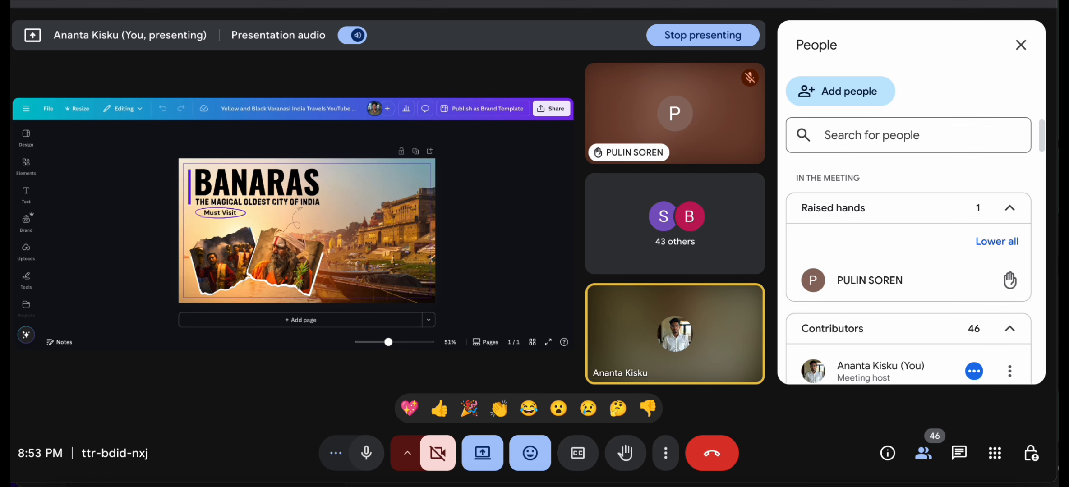
{"action": "left_click", "coordinate": [306, 4]}
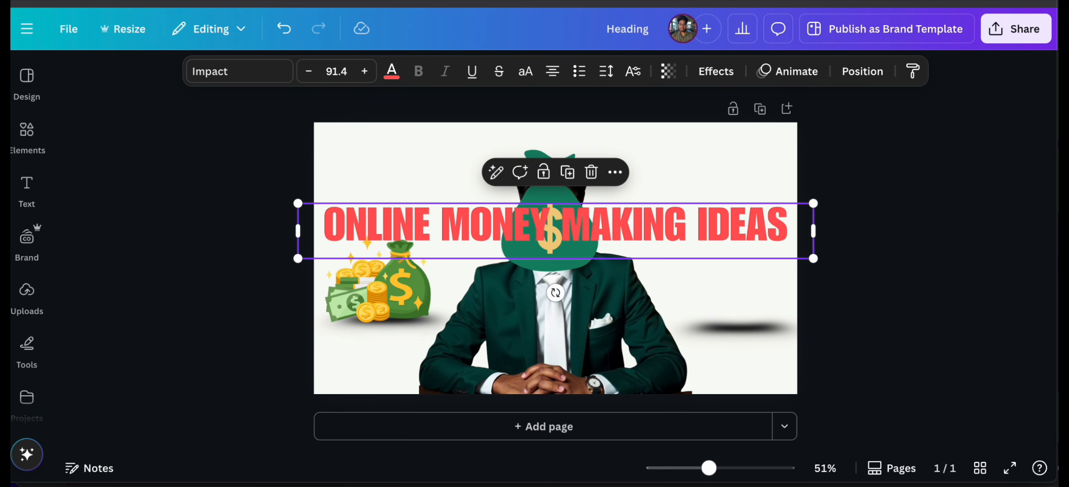
{"action": "key", "text": "ctrl+Tab"}
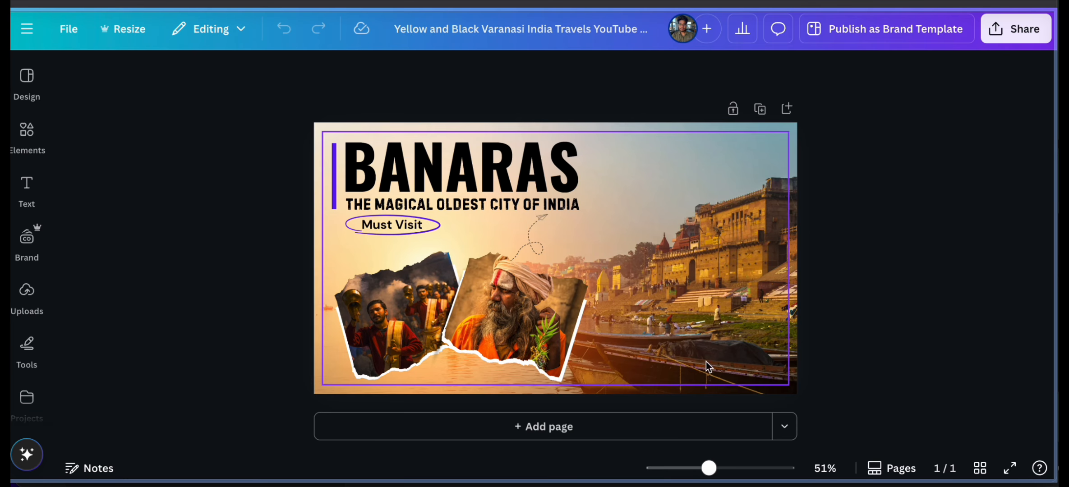
Examine the Banaras thumbnail's layout up close, checking its full-page background photo, thin purple frame, headline and torn-edge photos
{"action": "left_click_drag", "start_coordinate": [727, 469], "coordinate": [718, 469]}
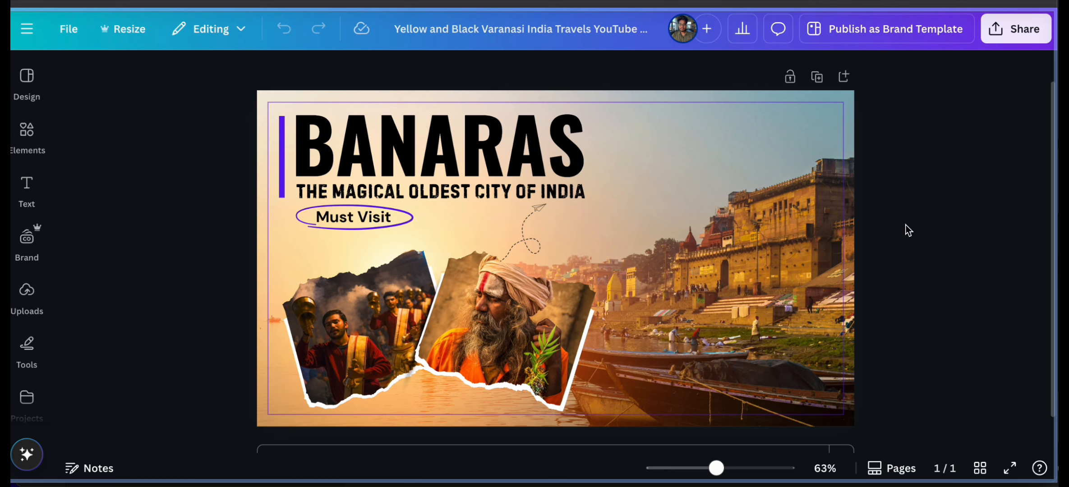
{"action": "left_click_drag", "start_coordinate": [717, 469], "coordinate": [720, 467]}
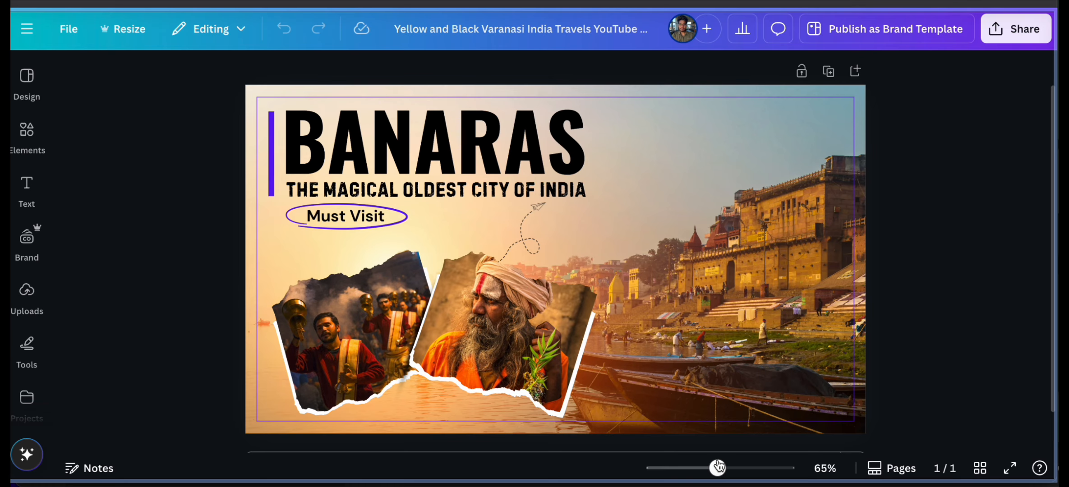
{"action": "left_click_drag", "start_coordinate": [719, 467], "coordinate": [721, 467]}
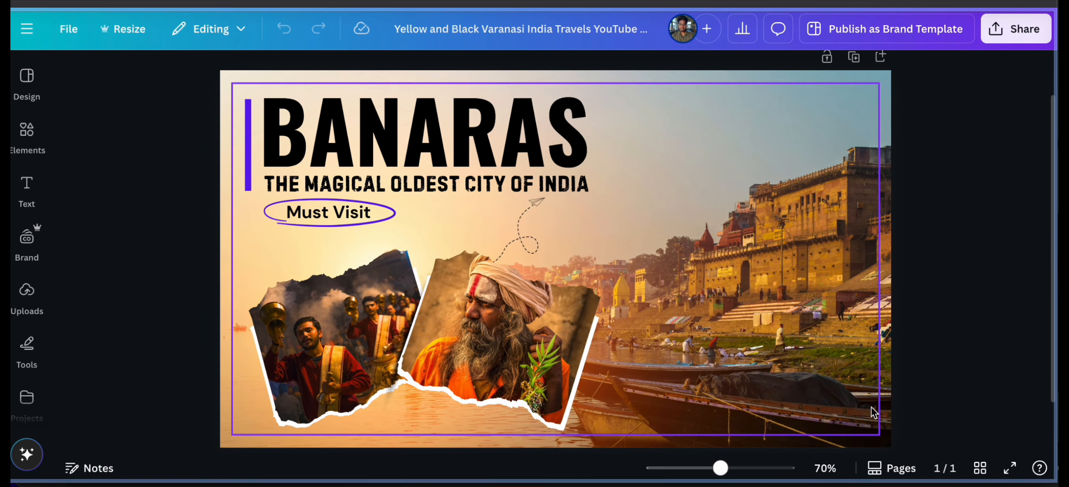
{"action": "left_click", "coordinate": [886, 434]}
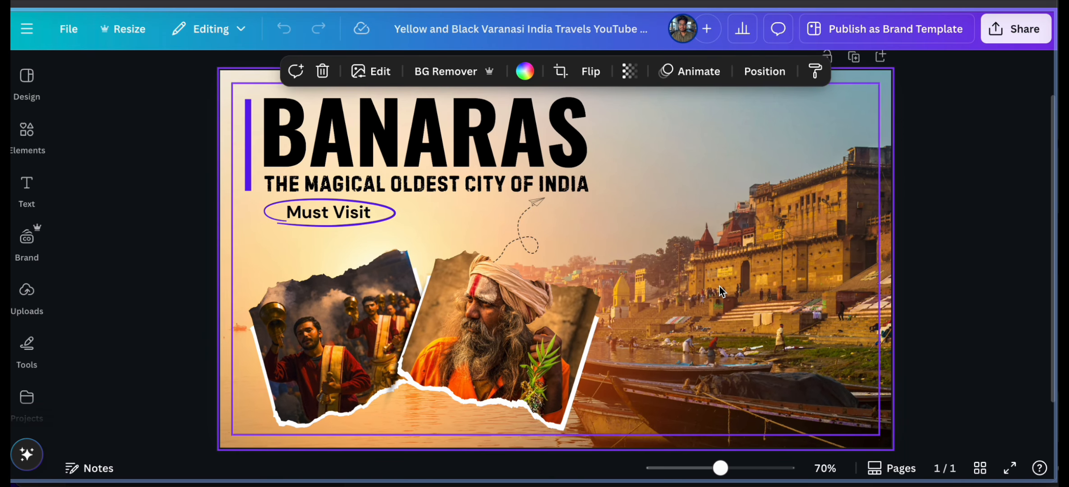
{"action": "left_click", "coordinate": [200, 296]}
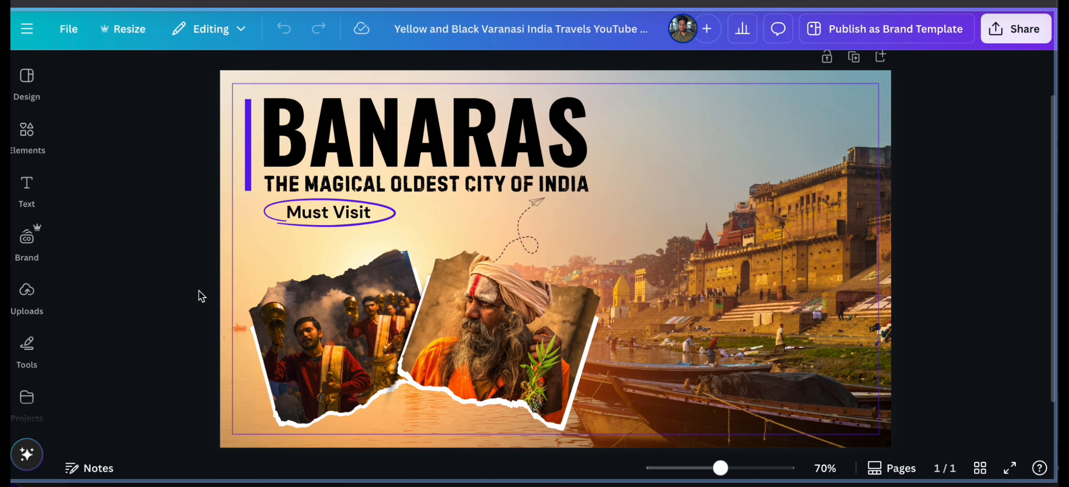
{"action": "left_click", "coordinate": [558, 153]}
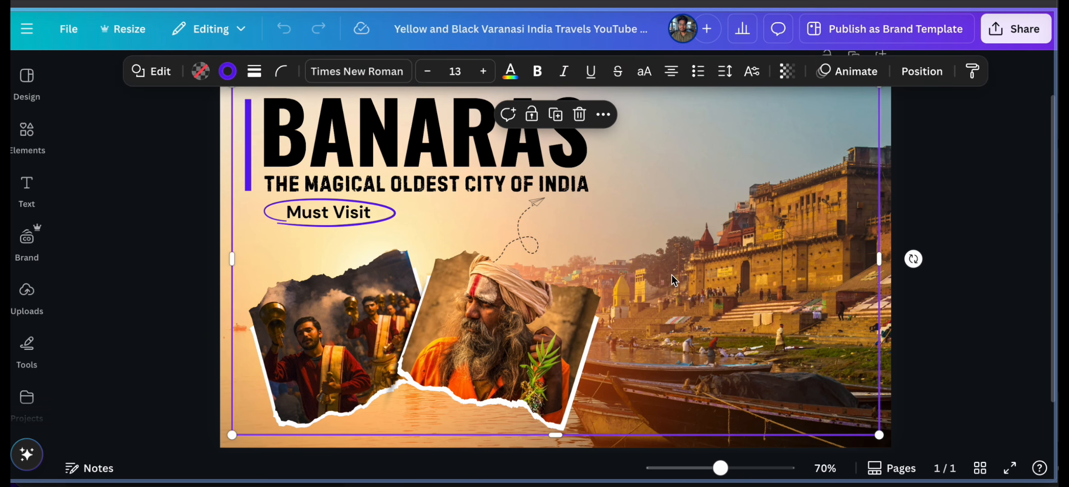
{"action": "mouse_move", "coordinate": [722, 469]}
{"action": "left_mouse_down"}
{"action": "mouse_move", "coordinate": [733, 469]}
{"action": "mouse_move", "coordinate": [717, 469]}
{"action": "left_mouse_up"}
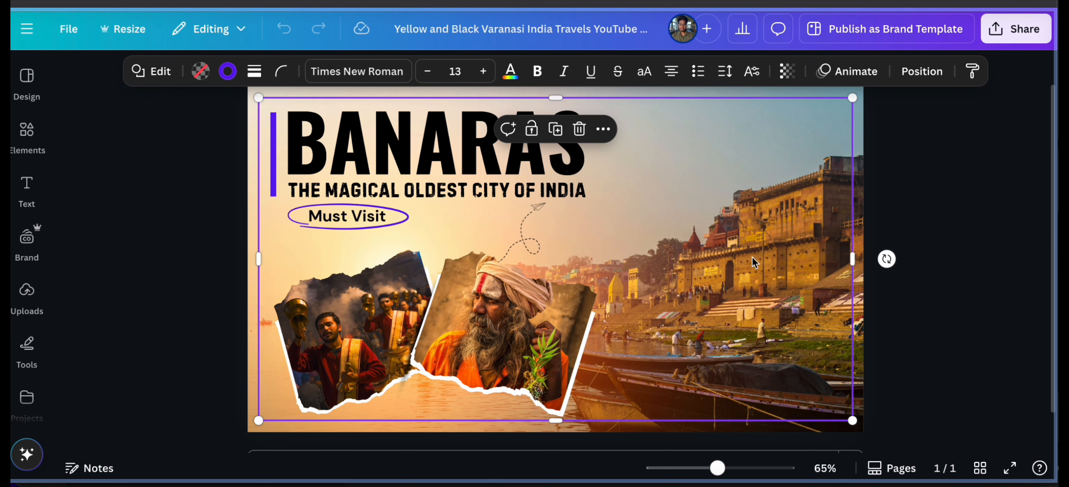
{"action": "left_click", "coordinate": [921, 302]}
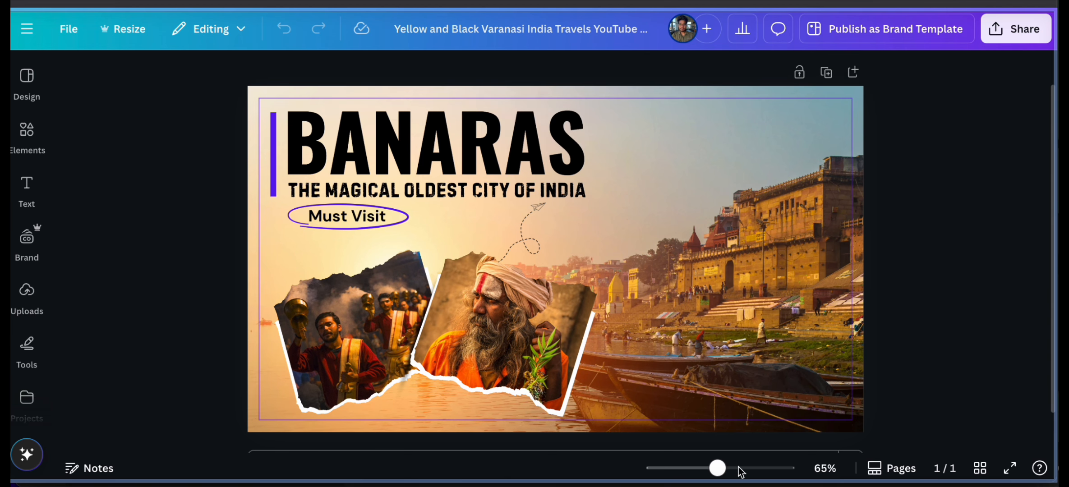
{"action": "mouse_move", "coordinate": [738, 470]}
{"action": "left_mouse_down"}
{"action": "mouse_move", "coordinate": [709, 467]}
{"action": "mouse_move", "coordinate": [721, 459]}
{"action": "left_mouse_up"}
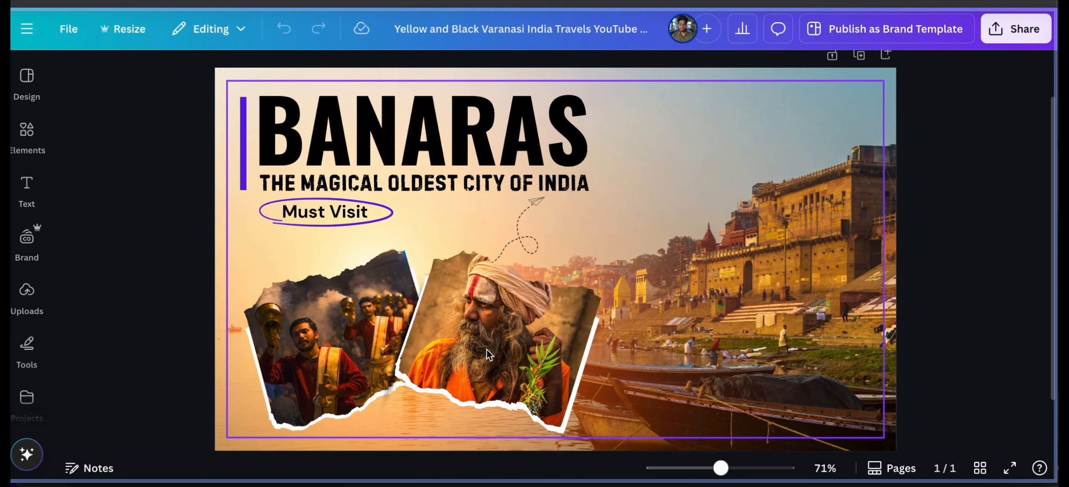
{"action": "left_click_drag", "start_coordinate": [743, 469], "coordinate": [724, 468]}
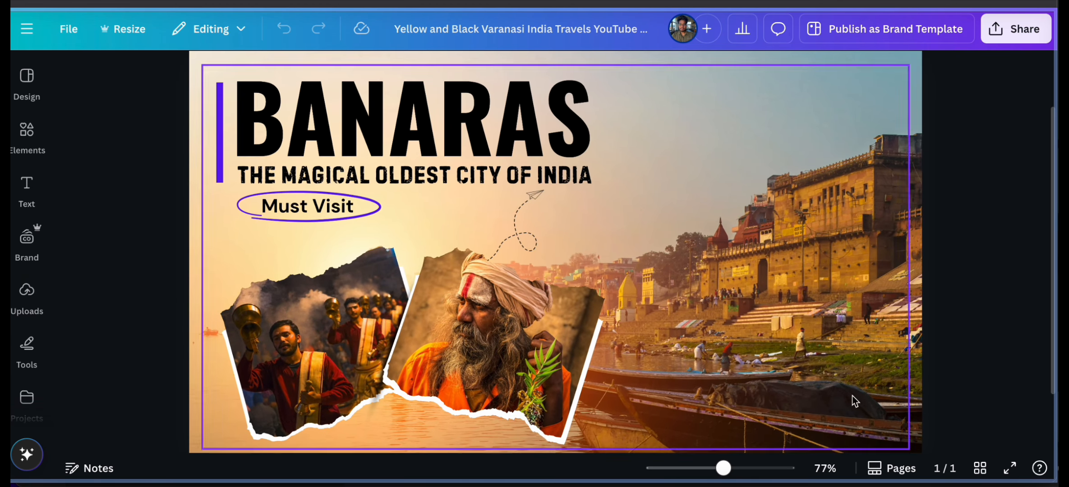
Browse the travel templates available for this design and apply the "Travel with me to Kolkata" template
{"action": "left_click", "coordinate": [26, 135]}
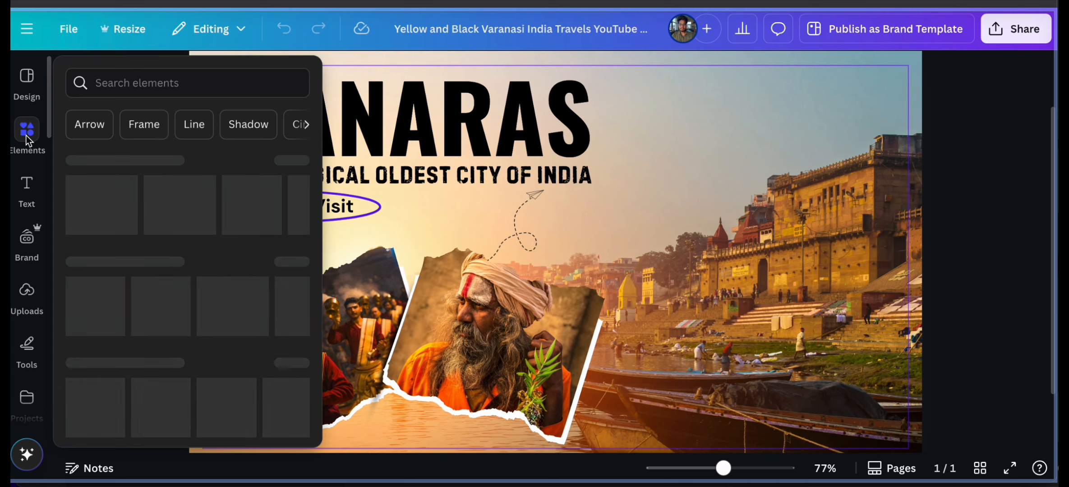
{"action": "left_click", "coordinate": [26, 95]}
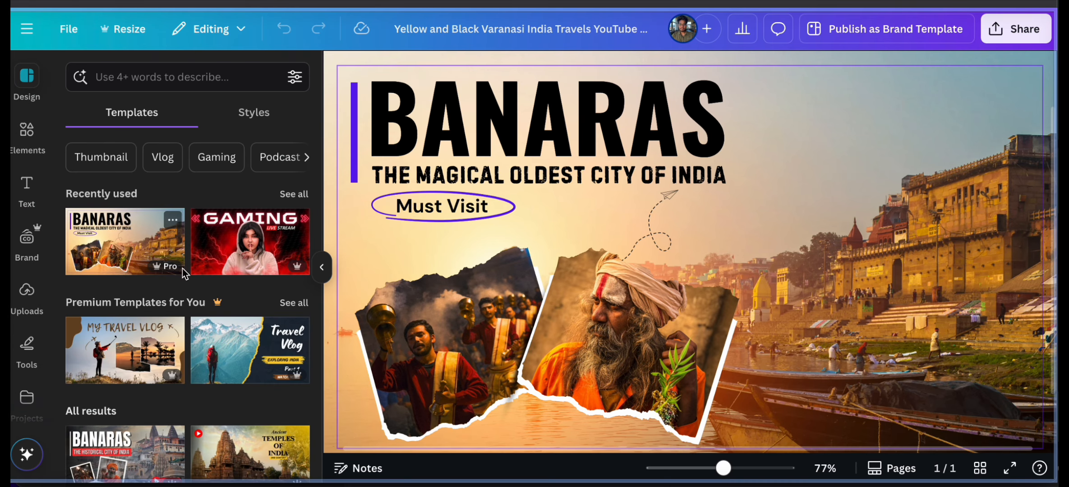
{"action": "scroll", "coordinate": [182, 273], "scroll_direction": "down", "scroll_amount": 4}
{"action": "scroll", "coordinate": [183, 272], "scroll_direction": "up", "scroll_amount": 1}
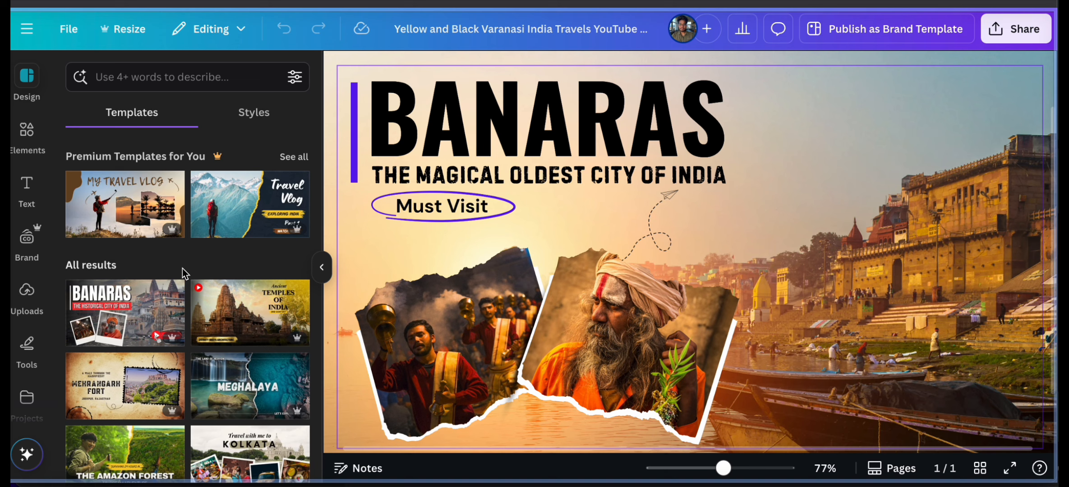
{"action": "scroll", "coordinate": [182, 268], "scroll_direction": "down", "scroll_amount": 1}
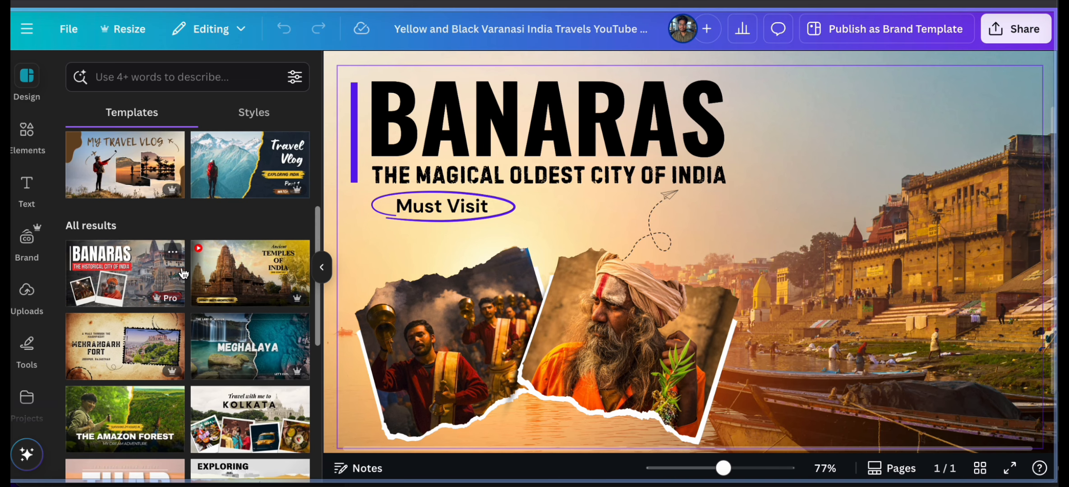
{"action": "scroll", "coordinate": [183, 273], "scroll_direction": "down", "scroll_amount": 2}
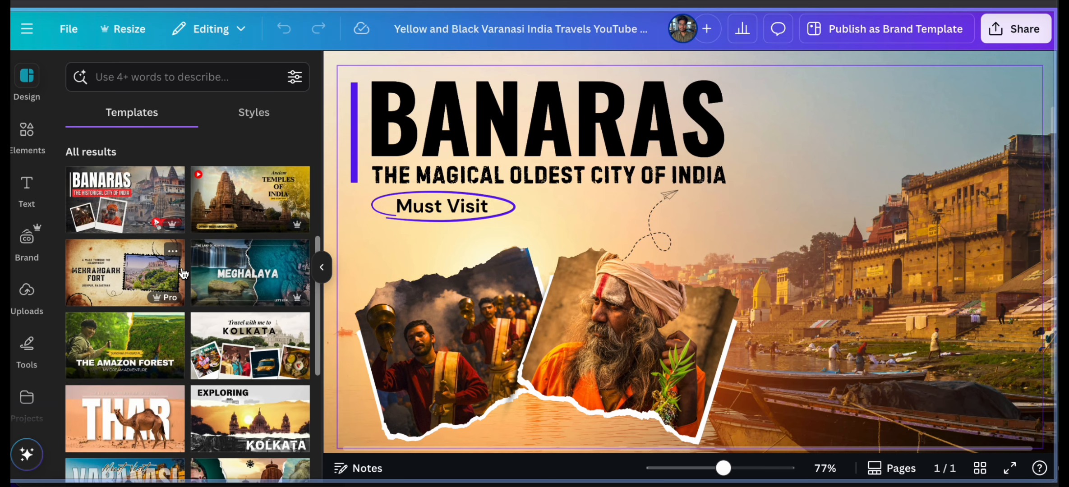
{"action": "left_click", "coordinate": [235, 353]}
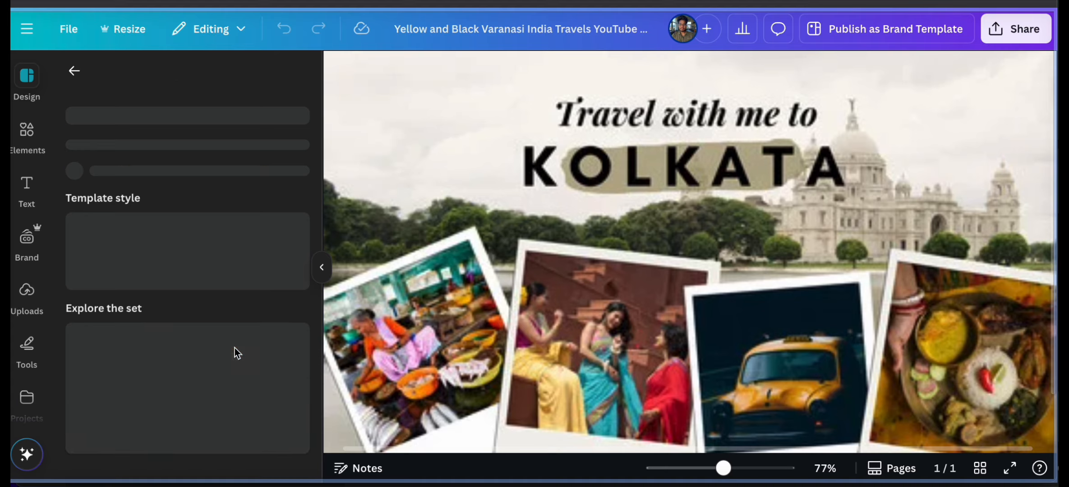
Apply the "Traditional And Classy Thar Desert Travel Youtube Thumbnail" template from the similar designs and collapse the template list
{"action": "scroll", "coordinate": [226, 424], "scroll_direction": "down", "scroll_amount": 10}
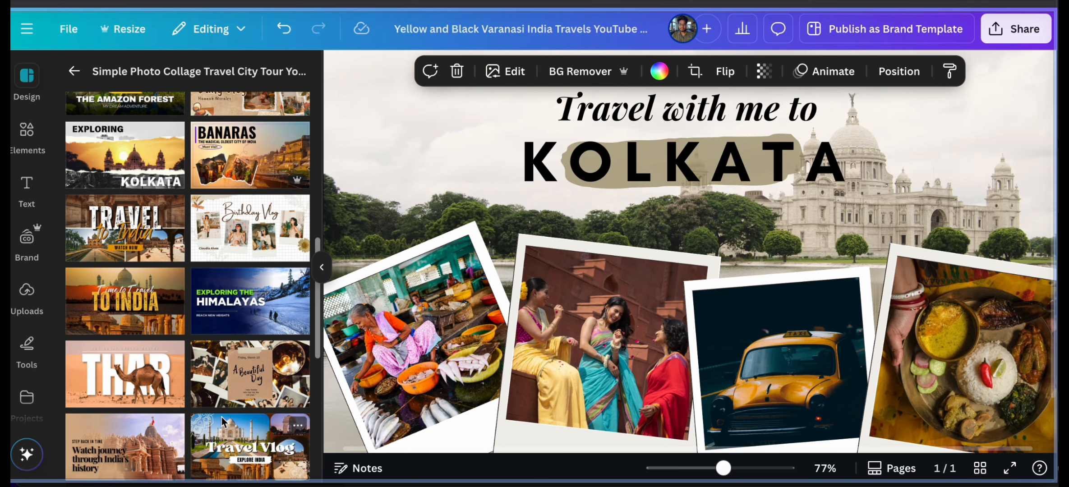
{"action": "left_click", "coordinate": [141, 384]}
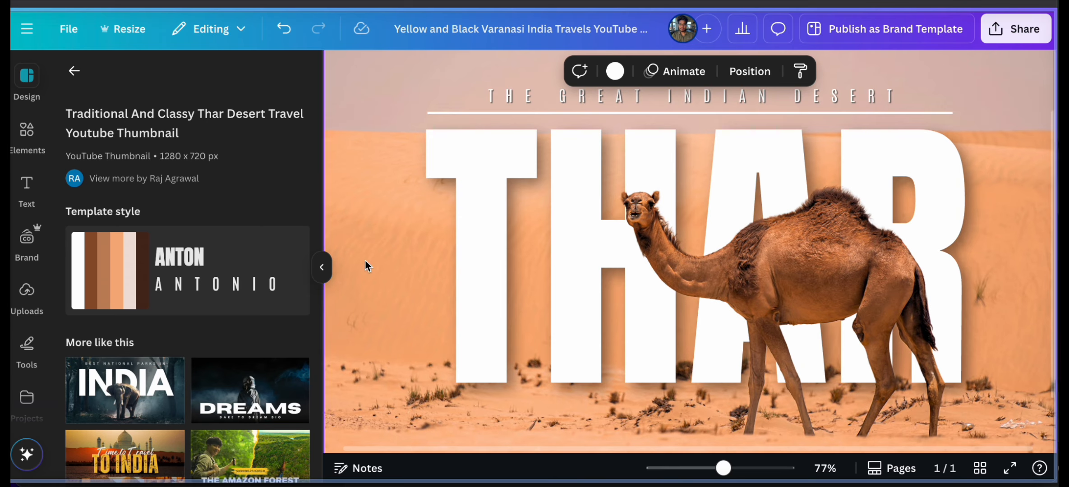
{"action": "left_click", "coordinate": [322, 267]}
{"action": "left_click", "coordinate": [939, 180]}
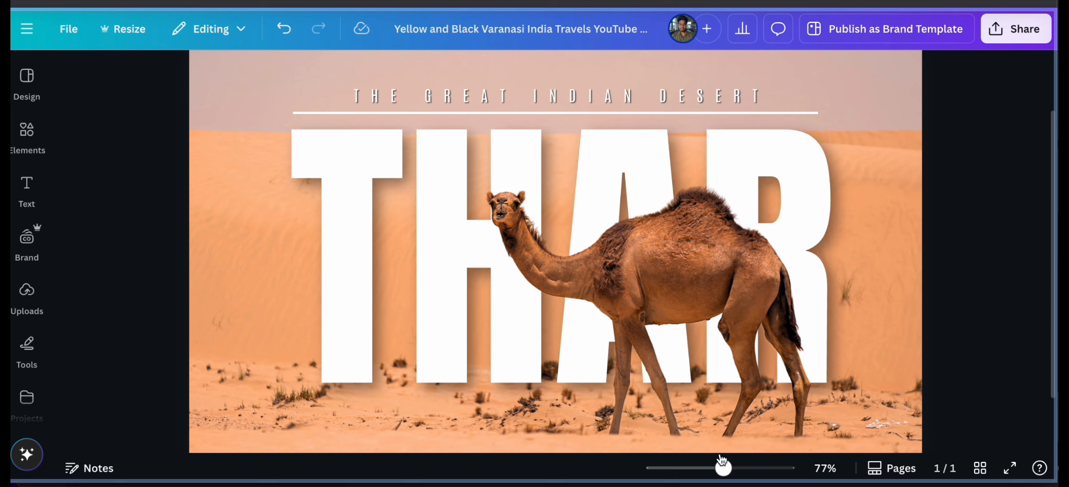
Preview the Thar thumbnail in full screen, return to the editor and examine the whole composition
{"action": "mouse_move", "coordinate": [724, 468]}
{"action": "left_mouse_down"}
{"action": "mouse_move", "coordinate": [707, 468]}
{"action": "mouse_move", "coordinate": [724, 469]}
{"action": "left_mouse_up"}
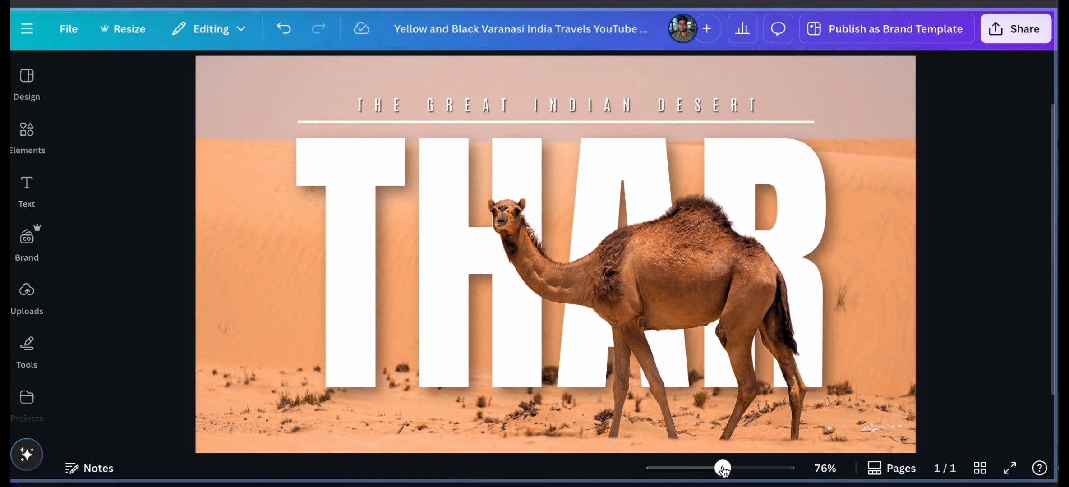
{"action": "left_click", "coordinate": [1010, 468]}
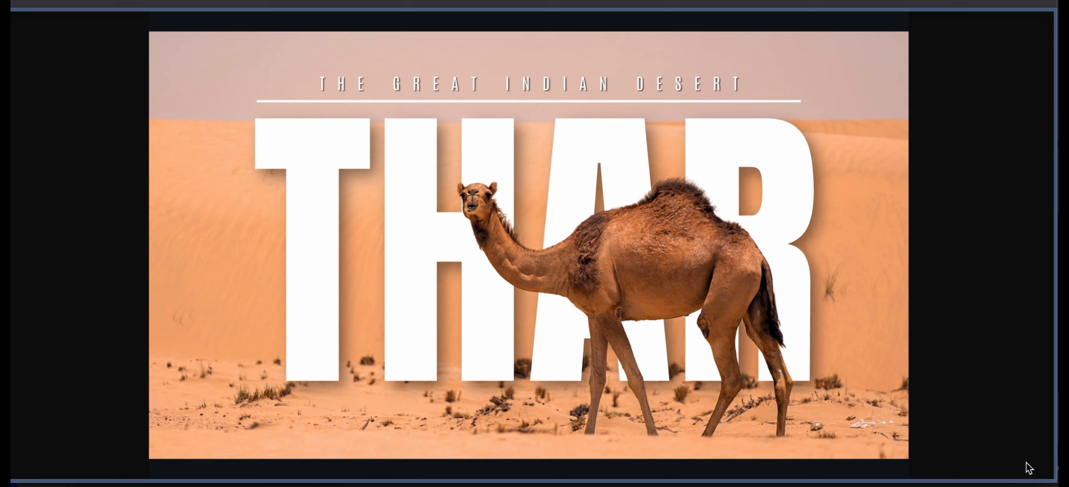
{"action": "mouse_move", "coordinate": [124, 323]}
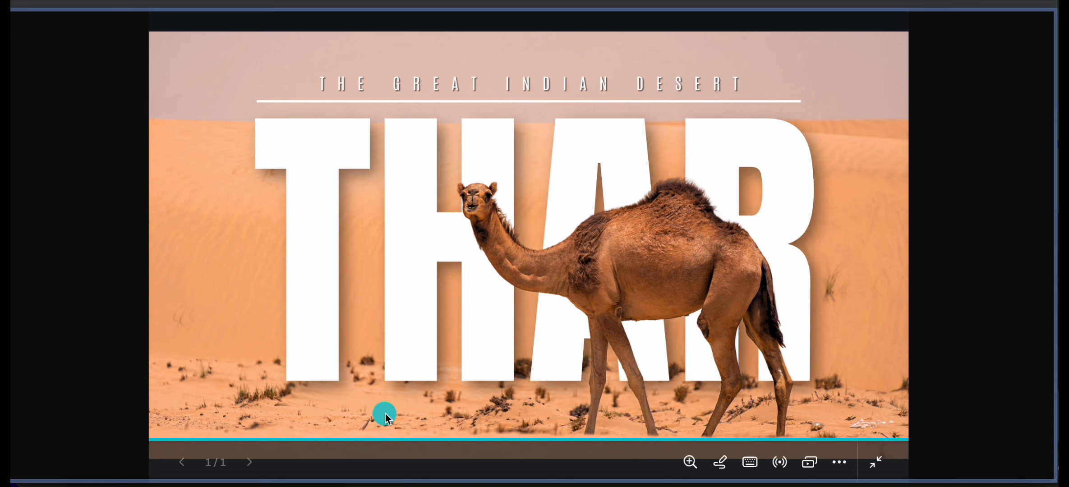
{"action": "left_click", "coordinate": [876, 462]}
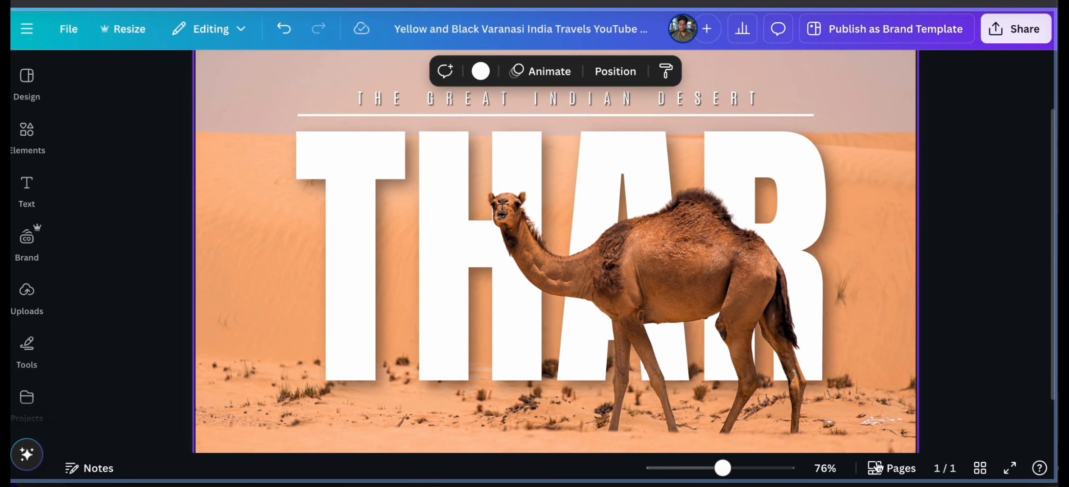
{"action": "mouse_move", "coordinate": [723, 468]}
{"action": "left_mouse_down"}
{"action": "mouse_move", "coordinate": [739, 470]}
{"action": "mouse_move", "coordinate": [722, 467]}
{"action": "left_mouse_up"}
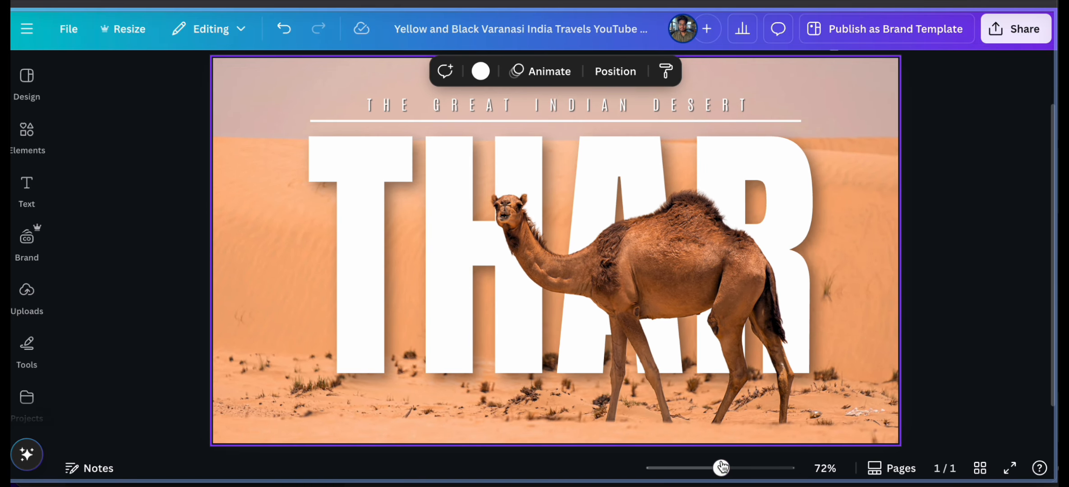
{"action": "left_click", "coordinate": [958, 369]}
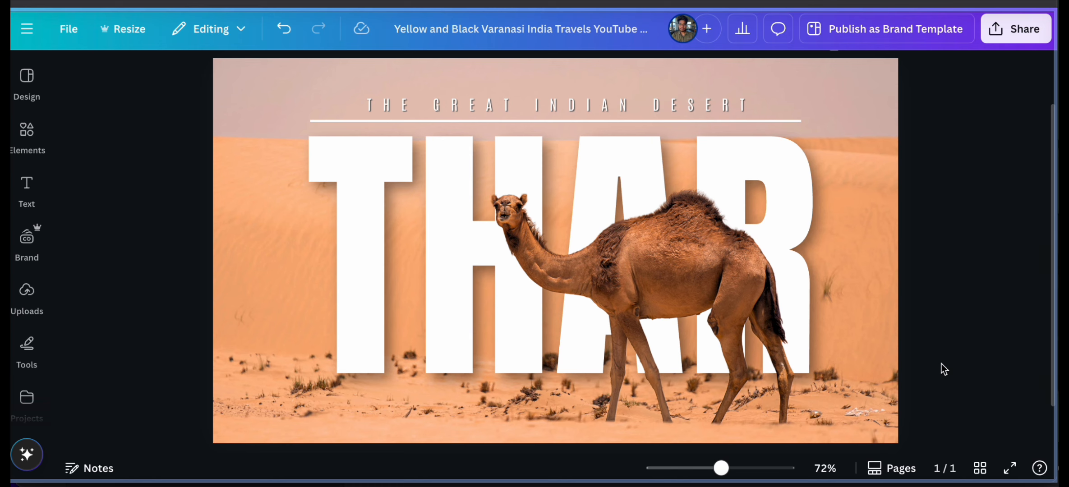
Inspect the Thar design's layers by selecting the camel, the THAR headline text and the desert background photo
{"action": "left_click", "coordinate": [674, 313]}
{"action": "left_click", "coordinate": [431, 306]}
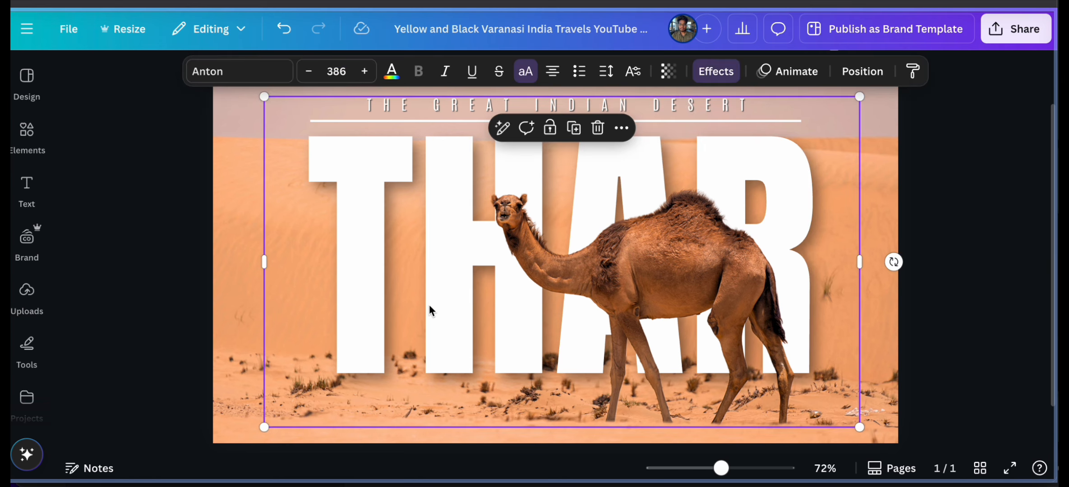
{"action": "key", "text": "Return"}
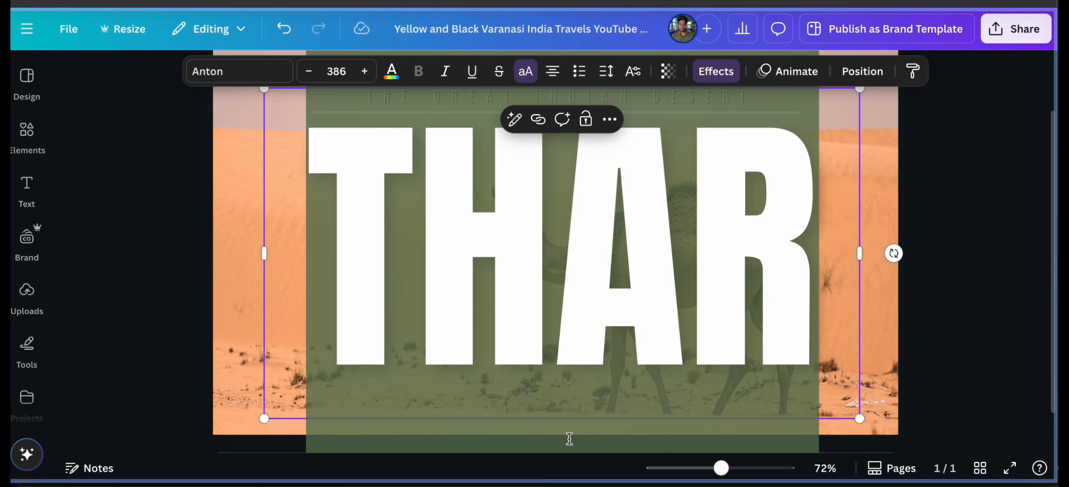
{"action": "left_click", "coordinate": [216, 352]}
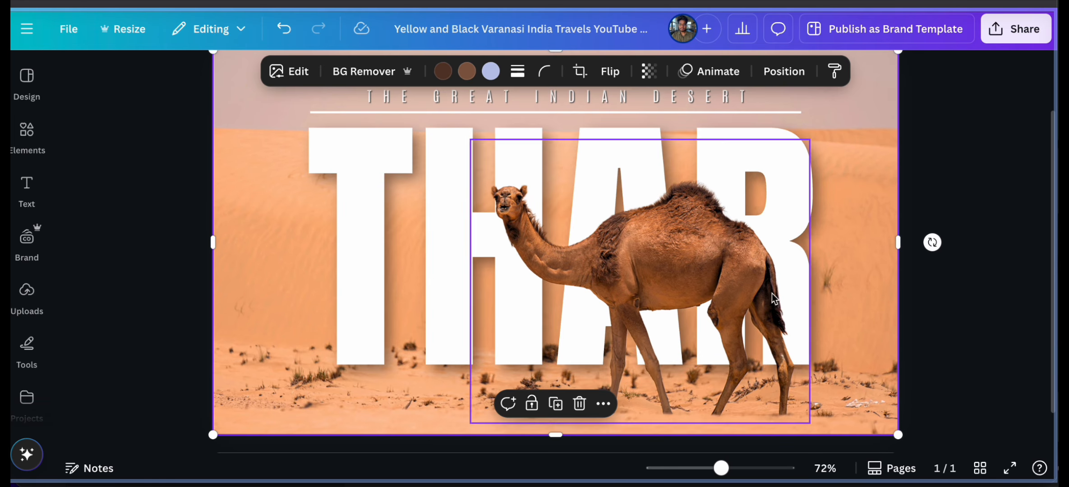
Examine the whole Thar thumbnail composition at several zoom levels, with nothing selected
{"action": "left_click", "coordinate": [1004, 331]}
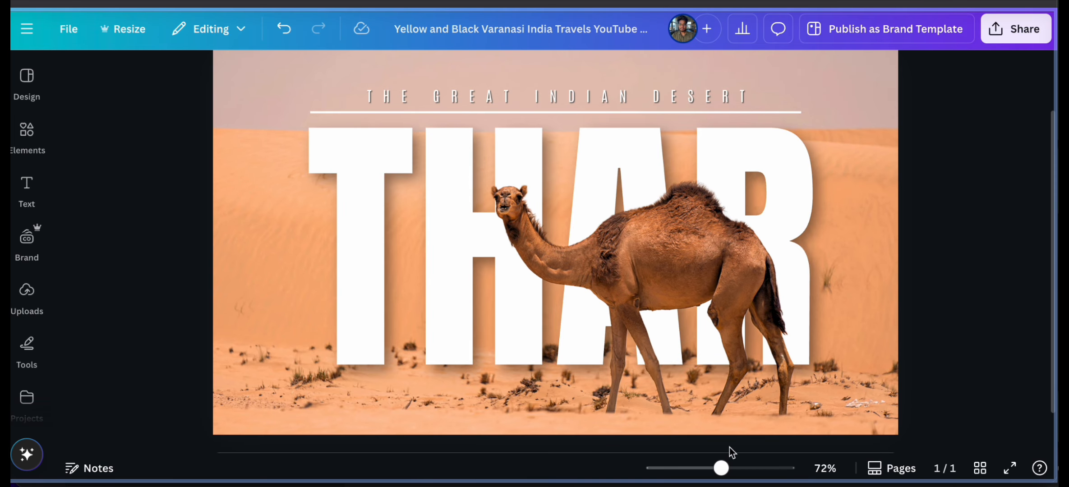
{"action": "left_click_drag", "start_coordinate": [721, 469], "coordinate": [723, 469]}
{"action": "scroll", "coordinate": [925, 325], "scroll_direction": "up", "scroll_amount": 2}
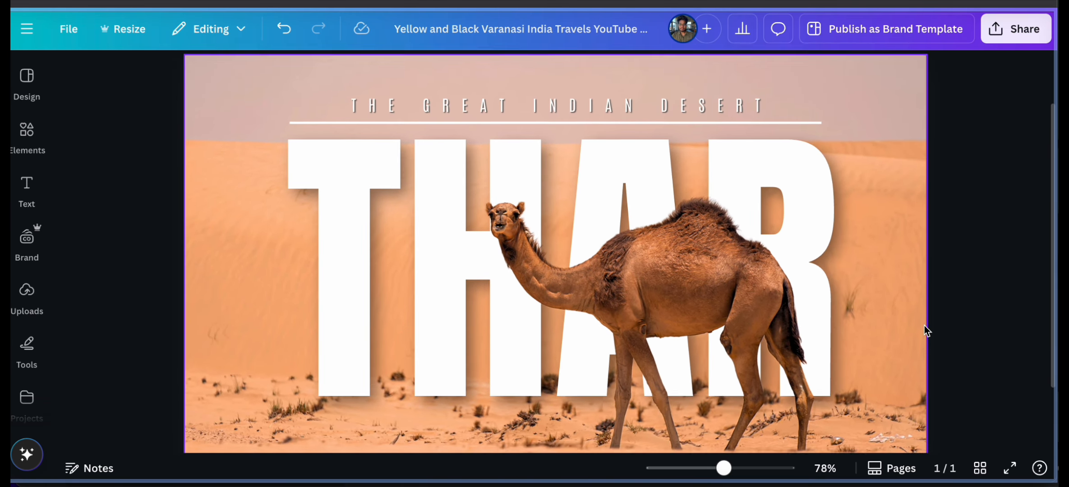
{"action": "left_click", "coordinate": [737, 470]}
{"action": "mouse_move", "coordinate": [737, 470]}
{"action": "left_mouse_down"}
{"action": "mouse_move", "coordinate": [717, 470]}
{"action": "mouse_move", "coordinate": [727, 471]}
{"action": "left_mouse_up"}
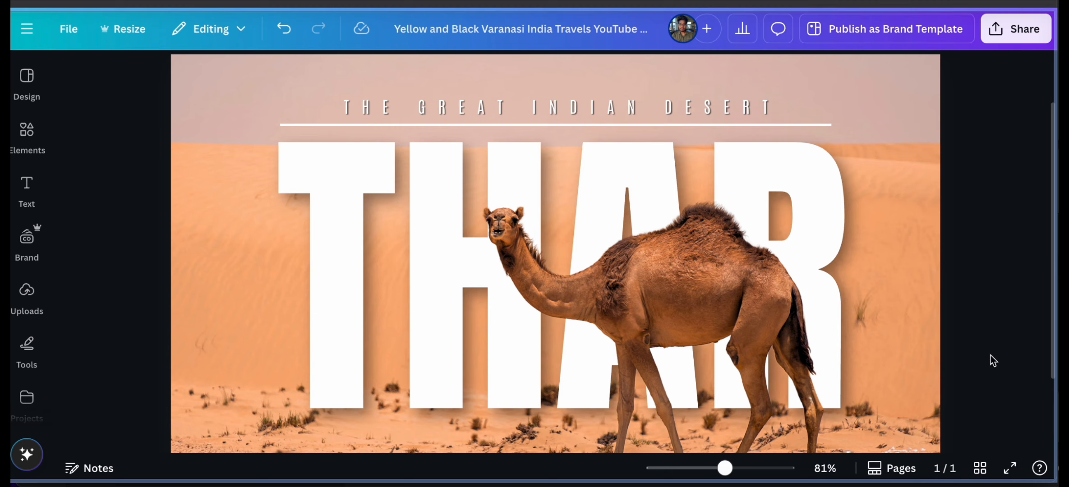
{"action": "scroll", "coordinate": [991, 356], "scroll_direction": "down", "scroll_amount": 1}
{"action": "scroll", "coordinate": [991, 356], "scroll_direction": "up", "scroll_amount": 1}
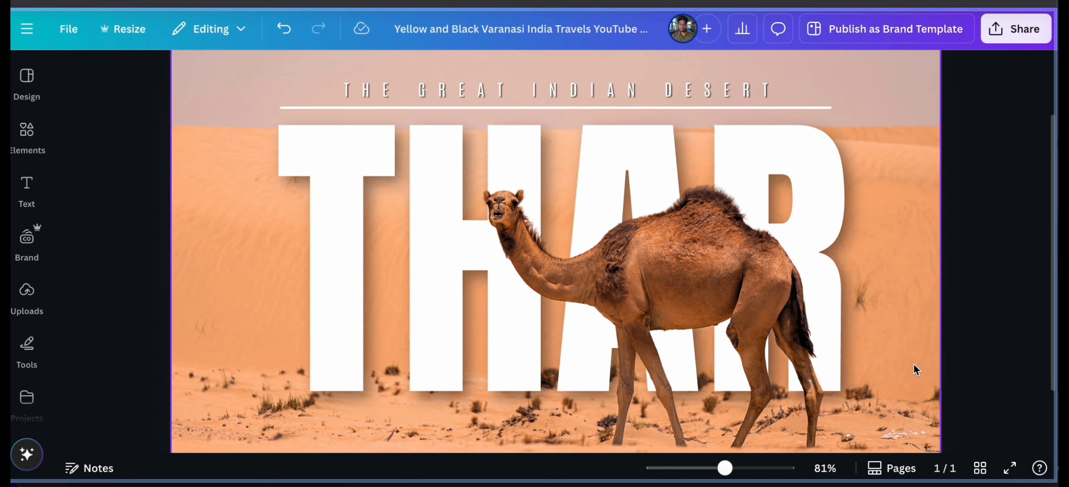
{"action": "left_click_drag", "start_coordinate": [725, 468], "coordinate": [711, 469]}
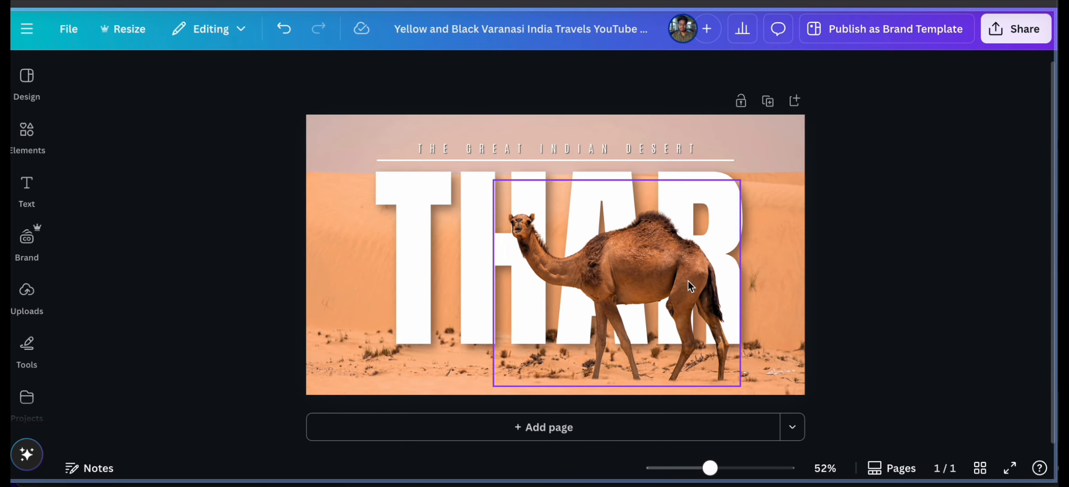
Apply the "Best National Parks in India" elephant template from the similar designs and inspect its elephant cutout, nudging it slightly against the background
{"action": "left_click", "coordinate": [41, 96]}
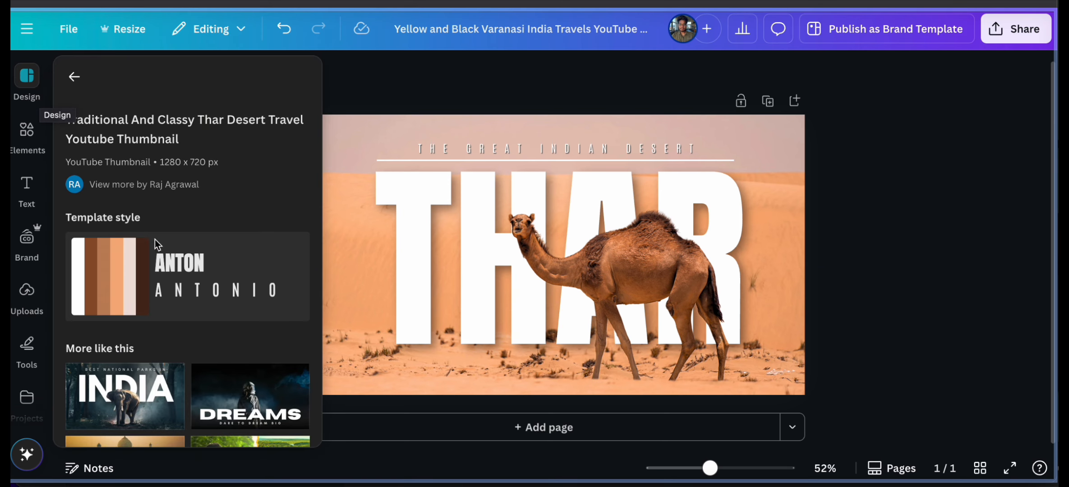
{"action": "left_click", "coordinate": [139, 381]}
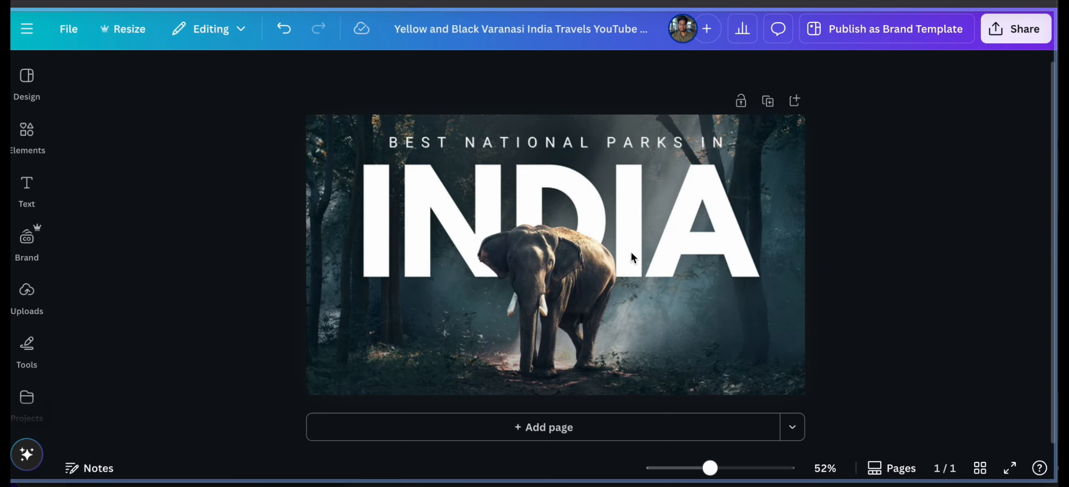
{"action": "left_click", "coordinate": [634, 257]}
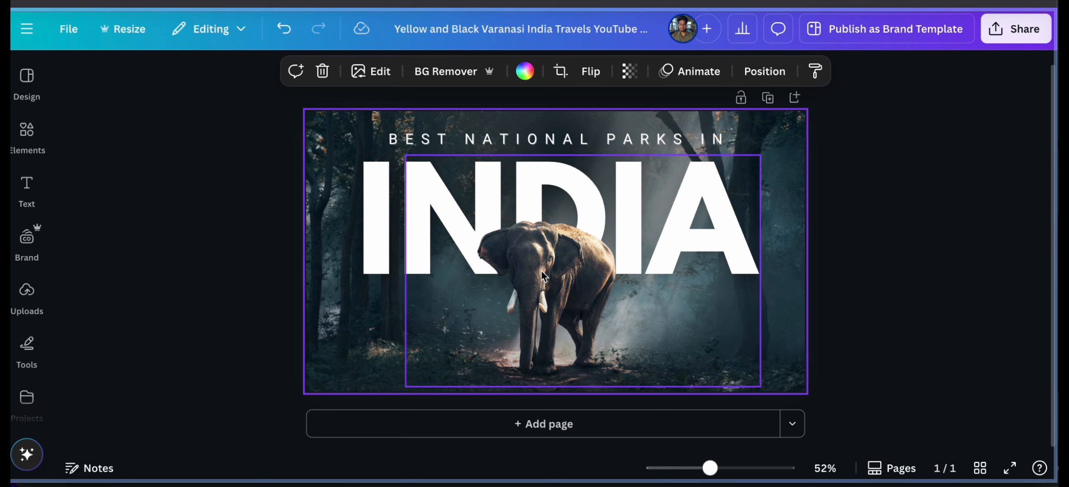
{"action": "left_click", "coordinate": [543, 307]}
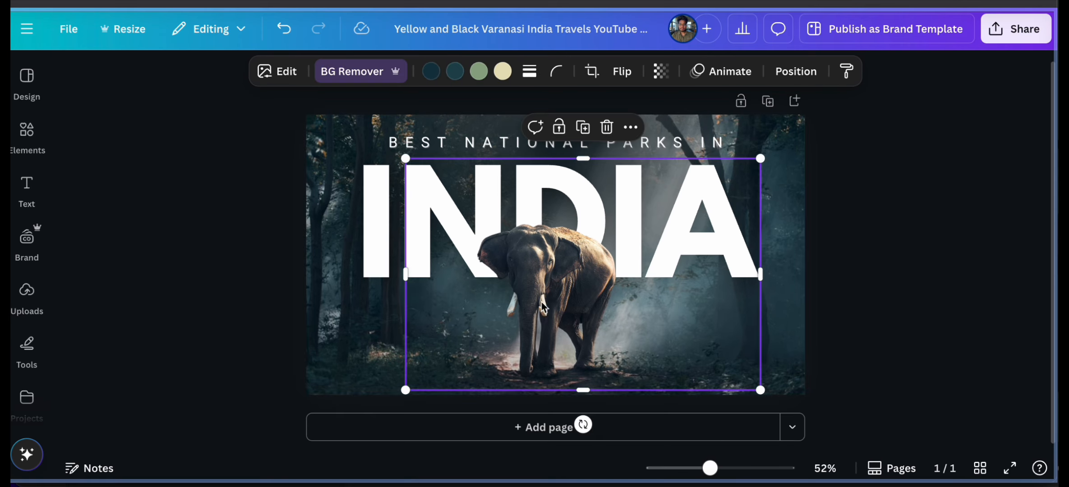
{"action": "left_click_drag", "start_coordinate": [542, 307], "coordinate": [560, 291]}
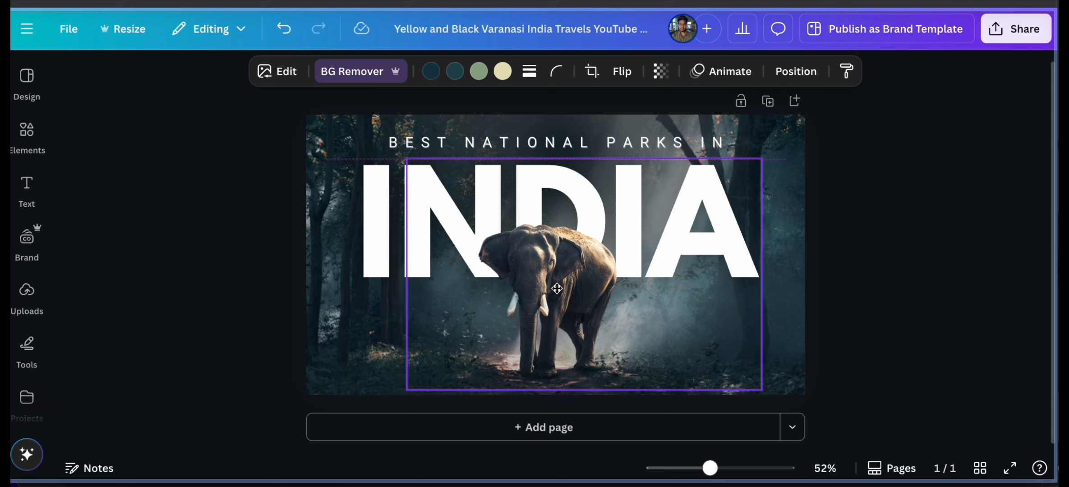
{"action": "left_click", "coordinate": [936, 291]}
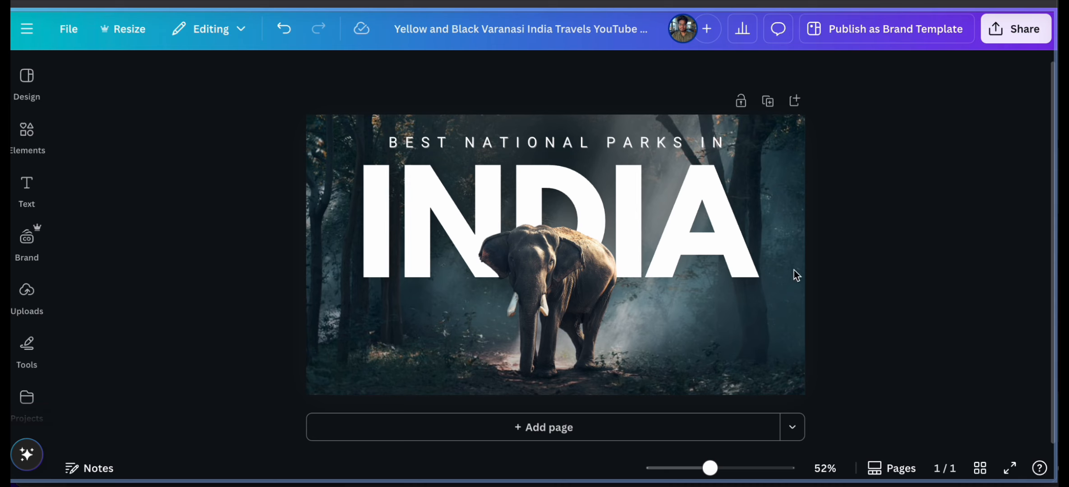
{"action": "left_click", "coordinate": [617, 250]}
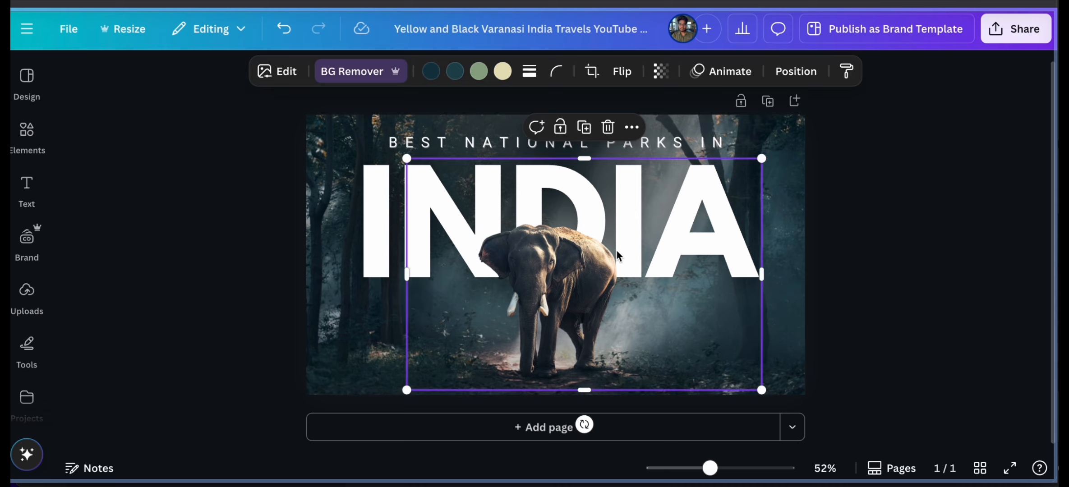
Add a second page and place the uploaded photo of the mother and child in front of the striped wall on it
{"action": "left_click", "coordinate": [558, 434]}
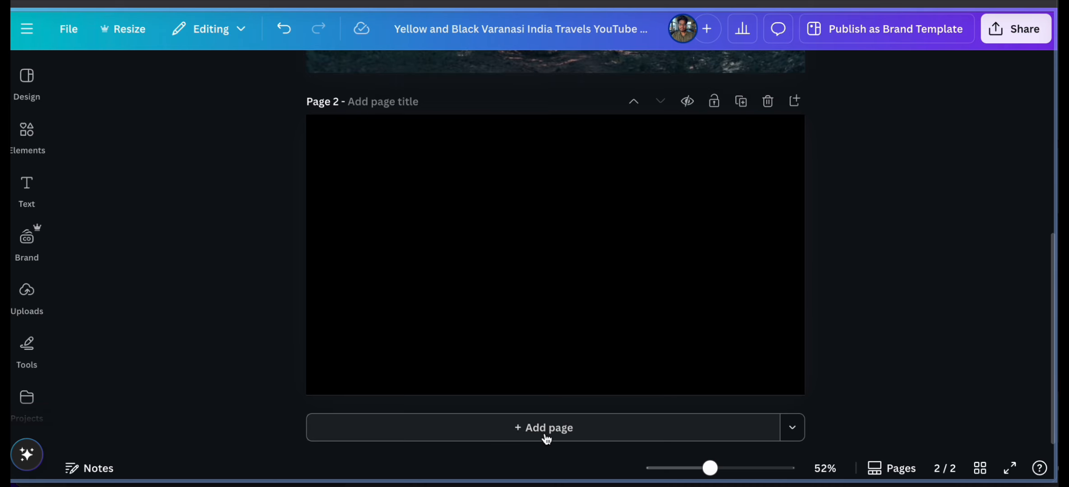
{"action": "left_click", "coordinate": [30, 206]}
{"action": "left_click", "coordinate": [30, 296]}
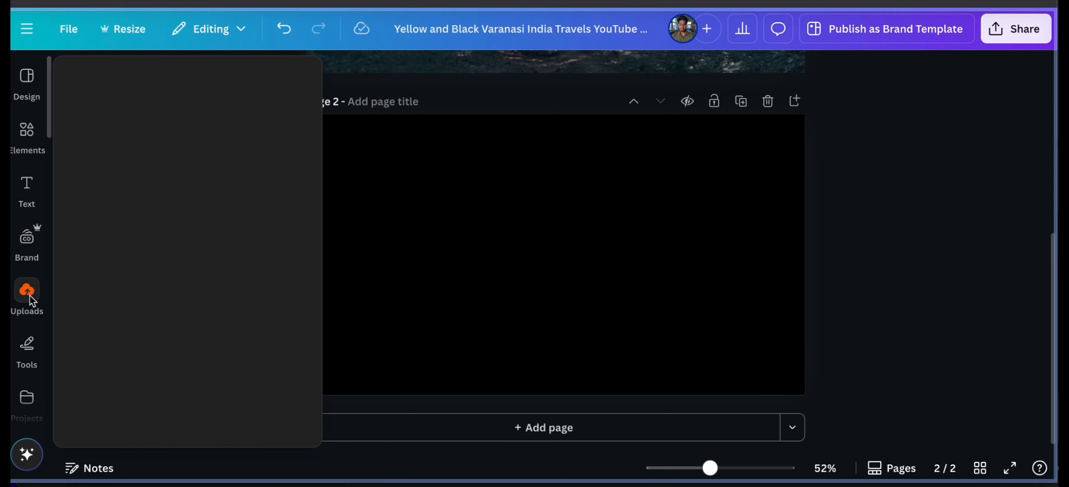
{"action": "mouse_move", "coordinate": [259, 267]}
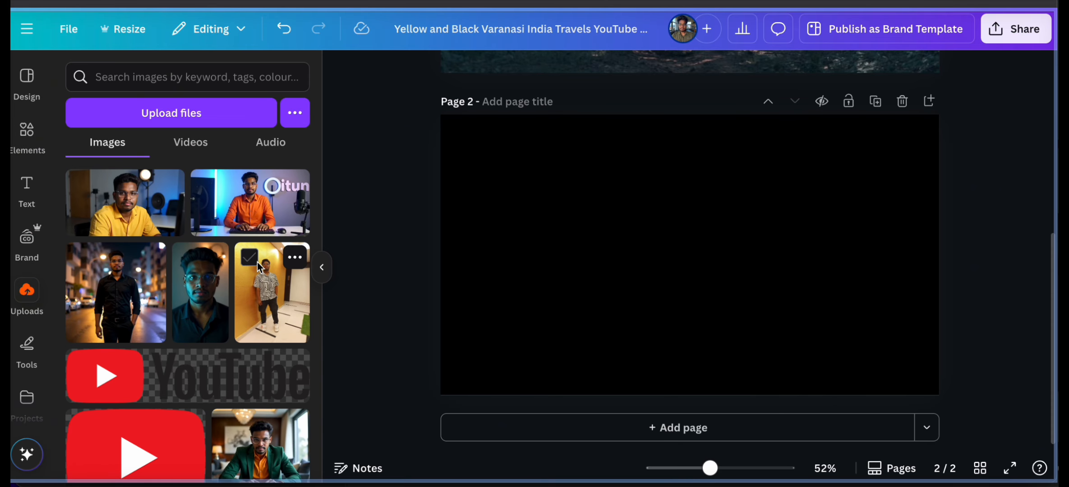
{"action": "scroll", "coordinate": [230, 284], "scroll_direction": "down", "scroll_amount": 5}
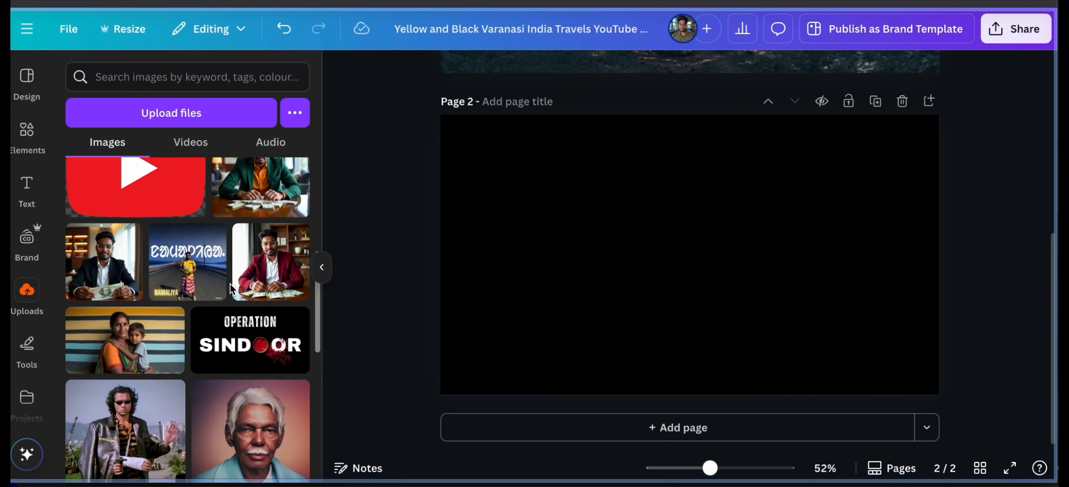
{"action": "scroll", "coordinate": [230, 285], "scroll_direction": "down", "scroll_amount": 1}
{"action": "left_click", "coordinate": [168, 307]}
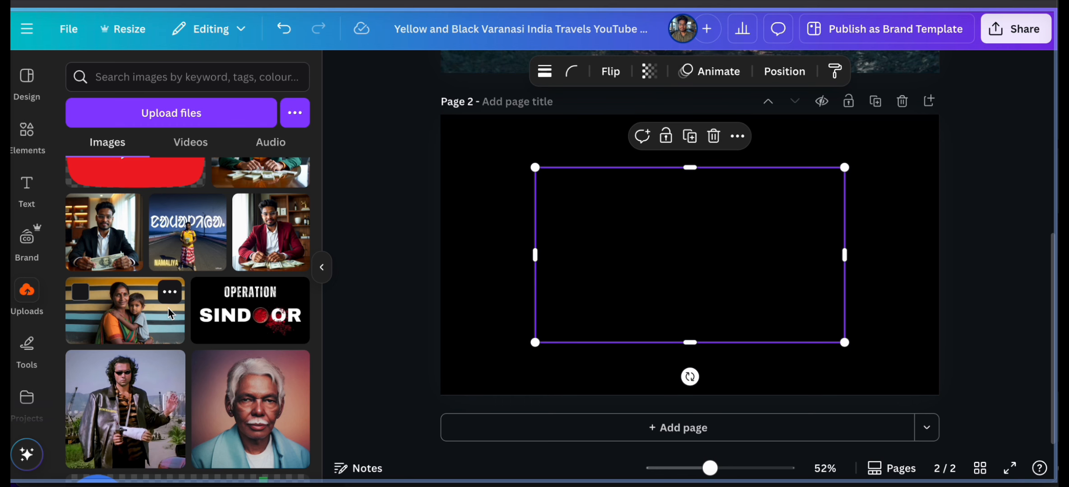
Replace the page background with the mother-and-child photo and detach the image from the background again
{"action": "left_click", "coordinate": [738, 136]}
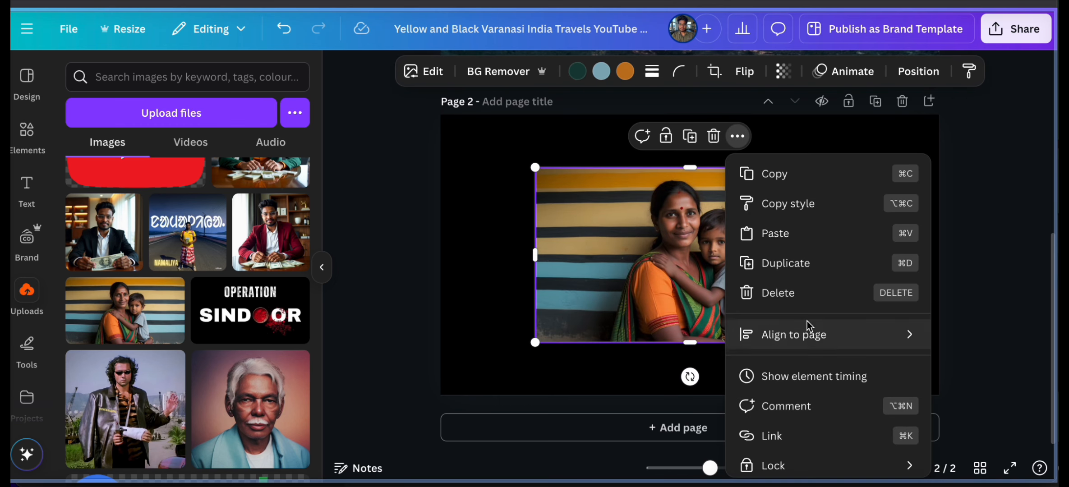
{"action": "scroll", "coordinate": [798, 435], "scroll_direction": "down", "scroll_amount": 3}
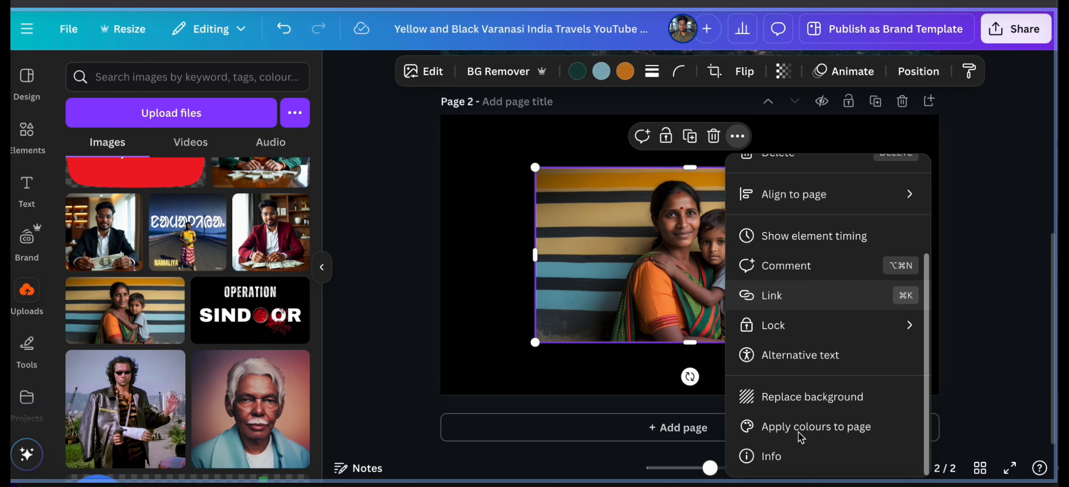
{"action": "left_click", "coordinate": [802, 408]}
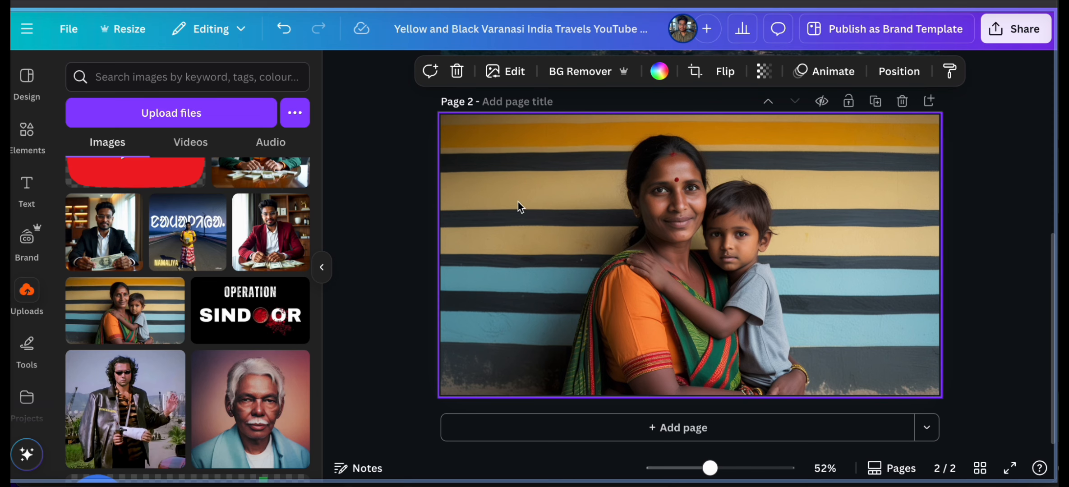
{"action": "right_click", "coordinate": [609, 201]}
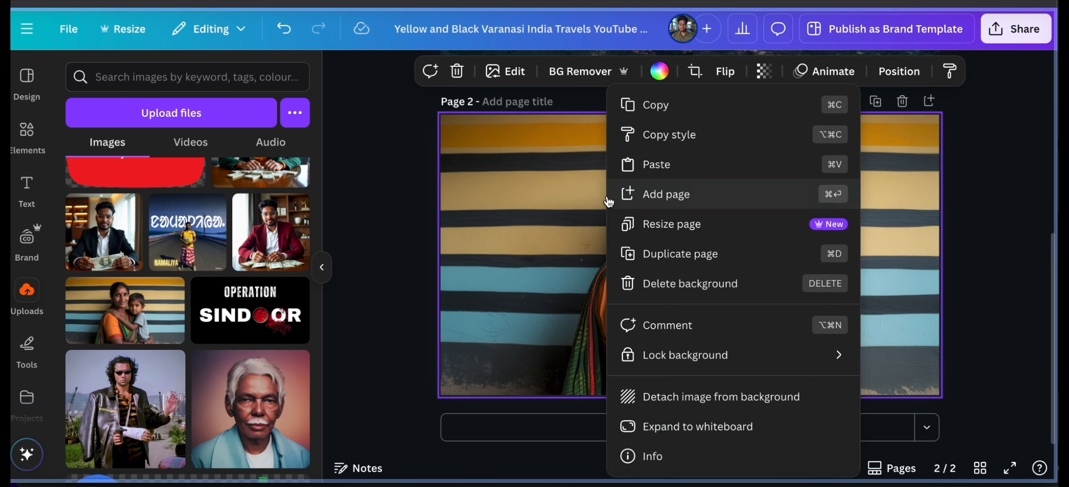
{"action": "left_click", "coordinate": [709, 394]}
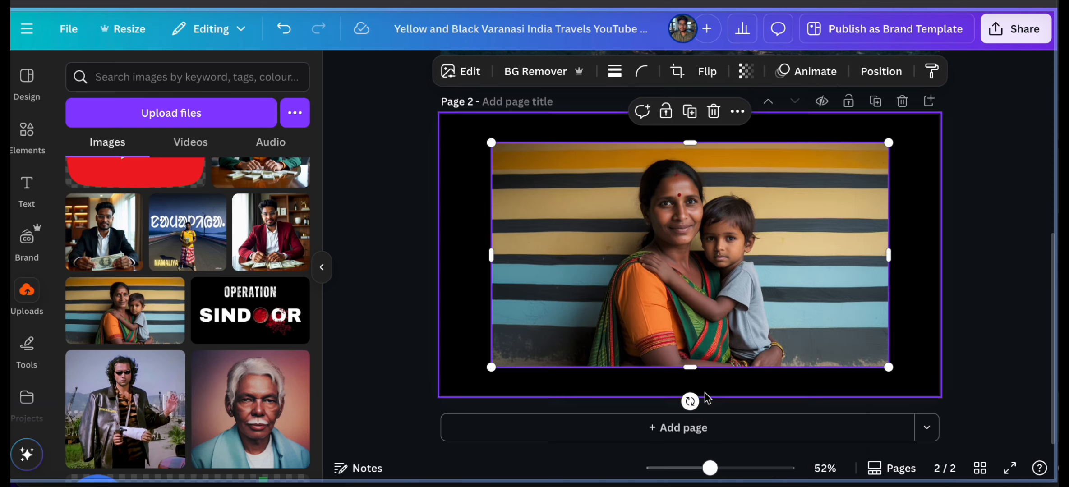
Duplicate the mother-and-child photo with the copy offset to the right, and set the original as the page background
{"action": "left_click", "coordinate": [690, 114]}
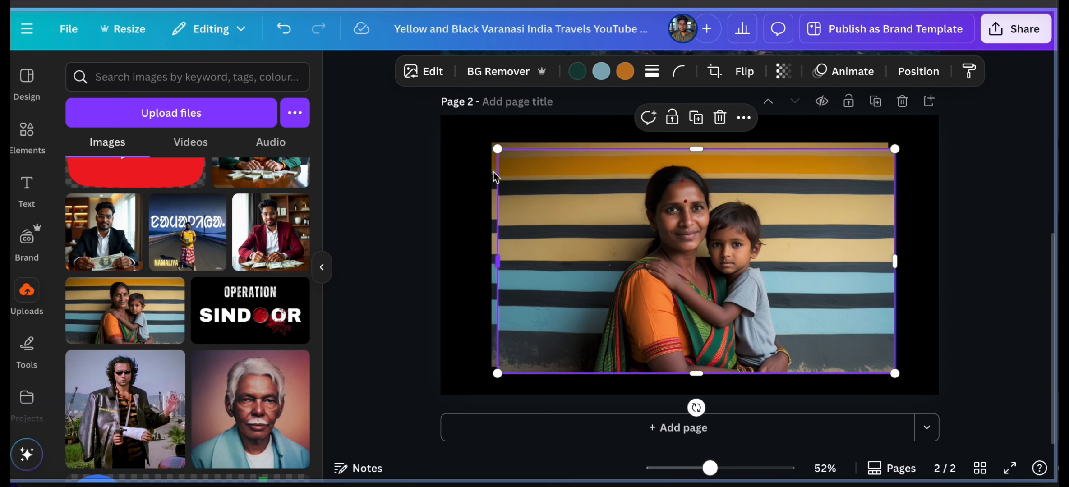
{"action": "left_click_drag", "start_coordinate": [532, 175], "coordinate": [577, 176]}
{"action": "left_click", "coordinate": [523, 194]}
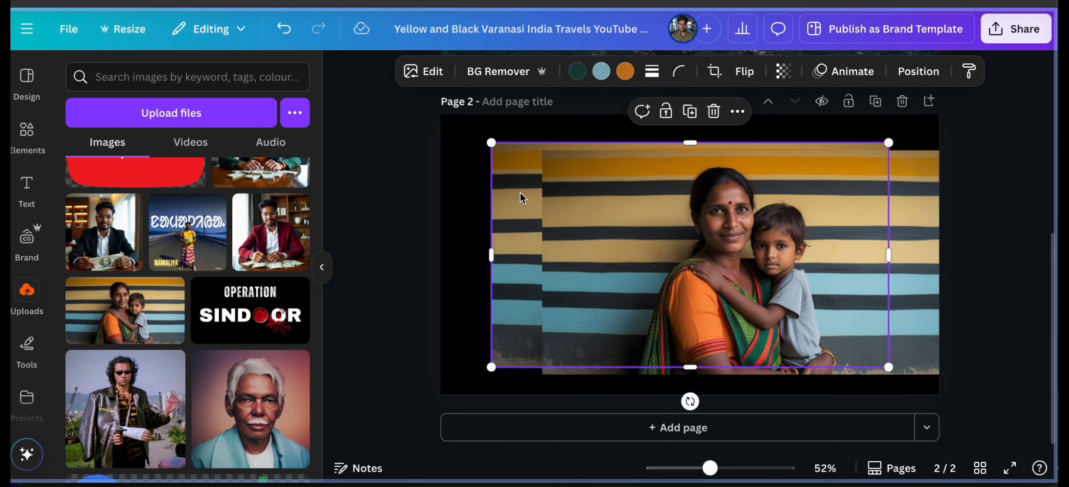
{"action": "left_click", "coordinate": [743, 116]}
{"action": "scroll", "coordinate": [803, 345], "scroll_direction": "down", "scroll_amount": 1}
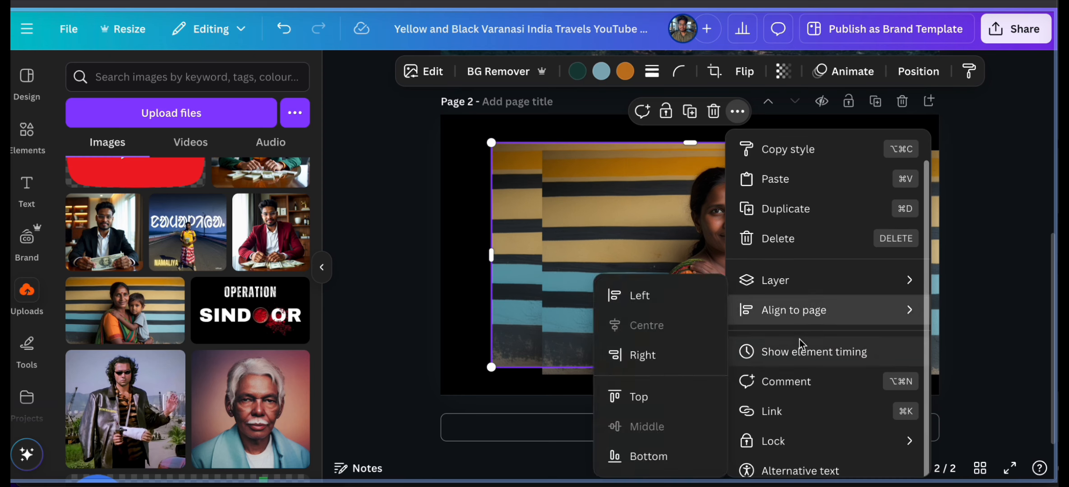
{"action": "scroll", "coordinate": [803, 445], "scroll_direction": "down", "scroll_amount": 3}
{"action": "left_click", "coordinate": [807, 402]}
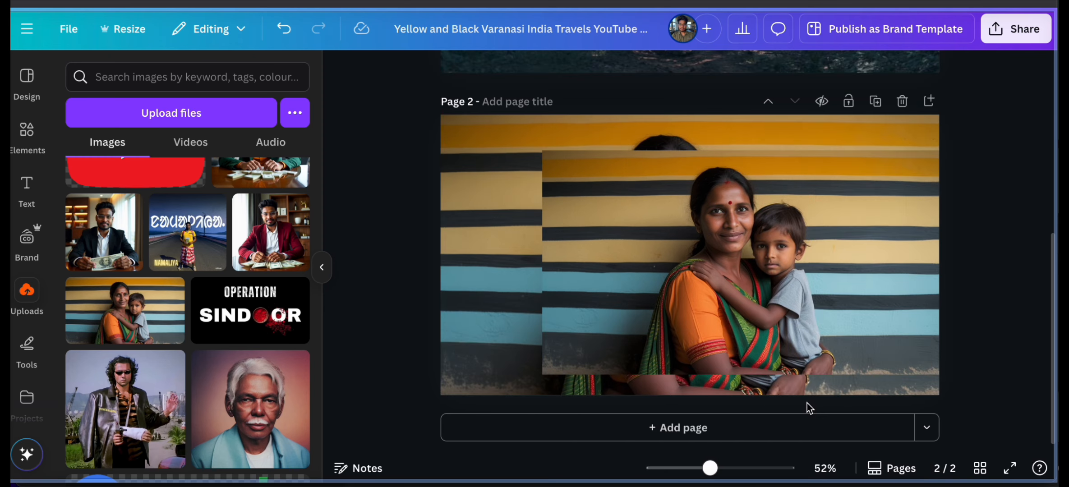
Shift the copied photo back towards the middle of the page and remove its background with BG Remover
{"action": "left_click", "coordinate": [662, 271]}
{"action": "left_click_drag", "start_coordinate": [661, 270], "coordinate": [579, 270]}
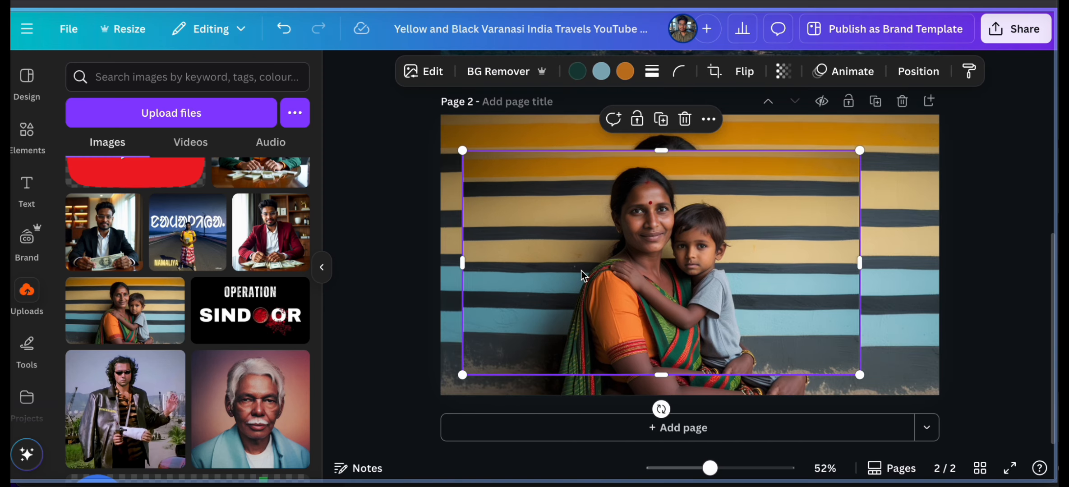
{"action": "left_click", "coordinate": [509, 71]}
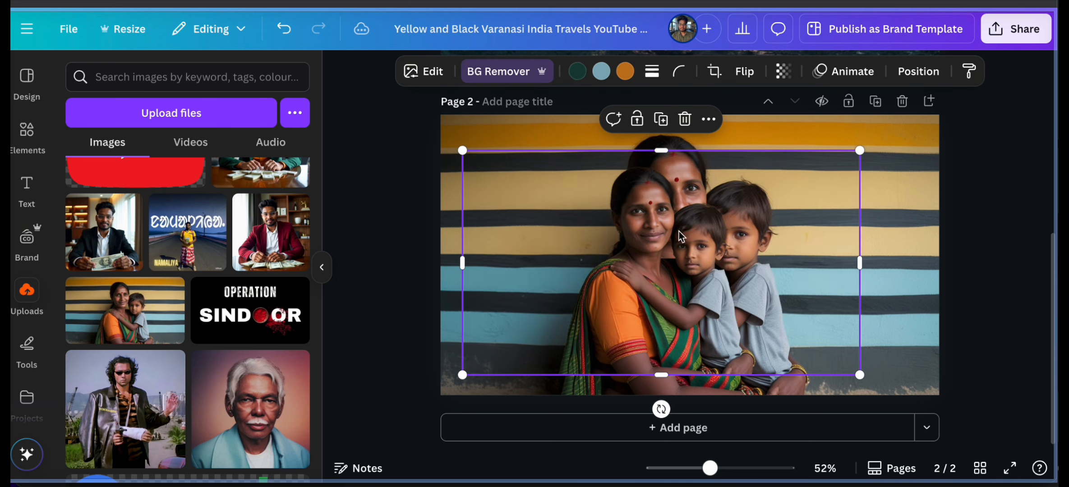
Crop the empty sides of the mother-and-child cutout and enlarge it to align exactly over the same figures in the background photo
{"action": "mouse_move", "coordinate": [680, 234]}
{"action": "left_mouse_down"}
{"action": "mouse_move", "coordinate": [753, 233]}
{"action": "mouse_move", "coordinate": [644, 251]}
{"action": "mouse_move", "coordinate": [678, 248]}
{"action": "left_mouse_up"}
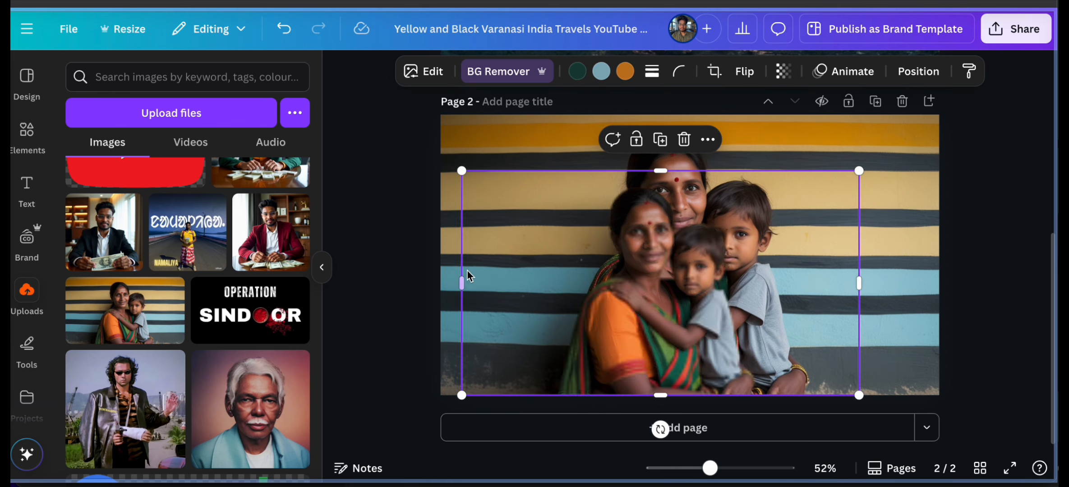
{"action": "left_click_drag", "start_coordinate": [468, 279], "coordinate": [525, 290]}
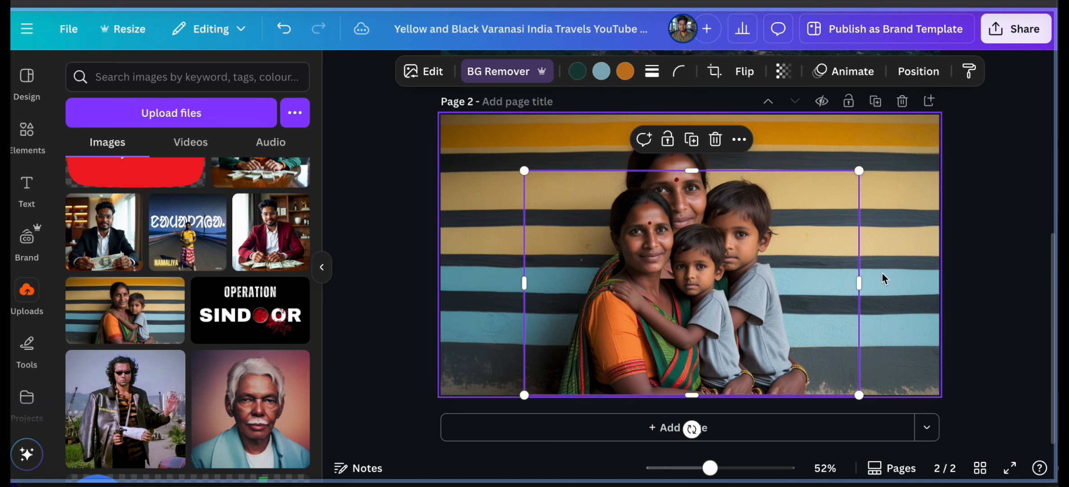
{"action": "left_click_drag", "start_coordinate": [863, 280], "coordinate": [796, 293]}
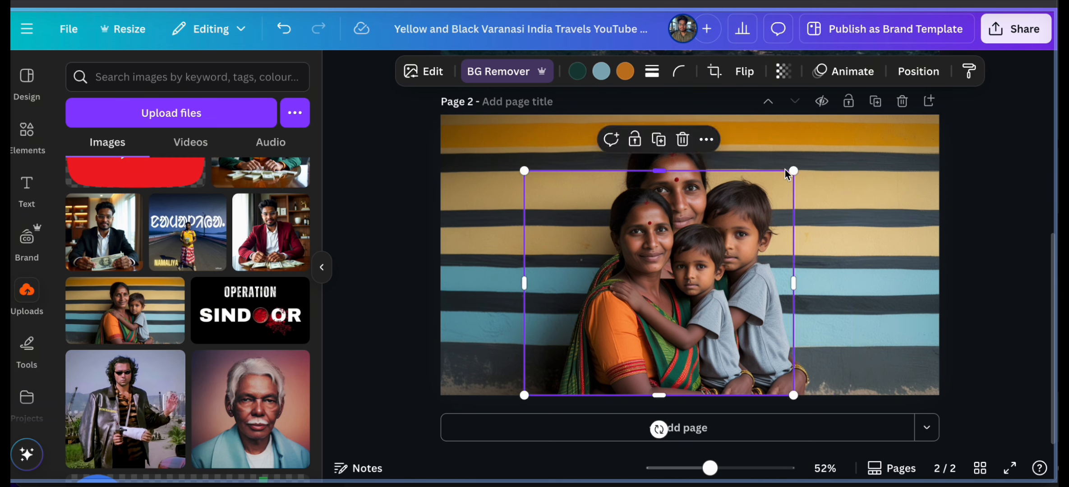
{"action": "left_click_drag", "start_coordinate": [794, 172], "coordinate": [871, 130]}
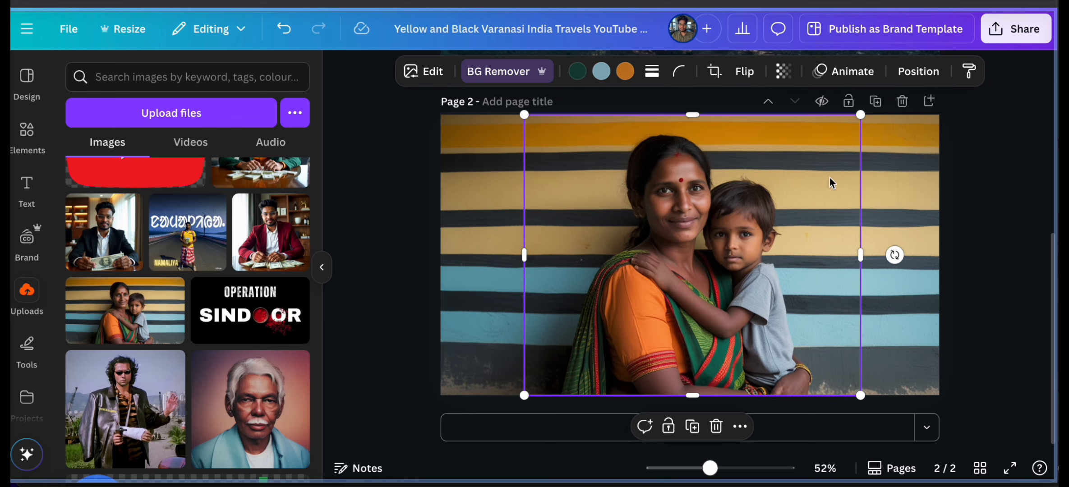
{"action": "left_click_drag", "start_coordinate": [762, 228], "coordinate": [762, 232]}
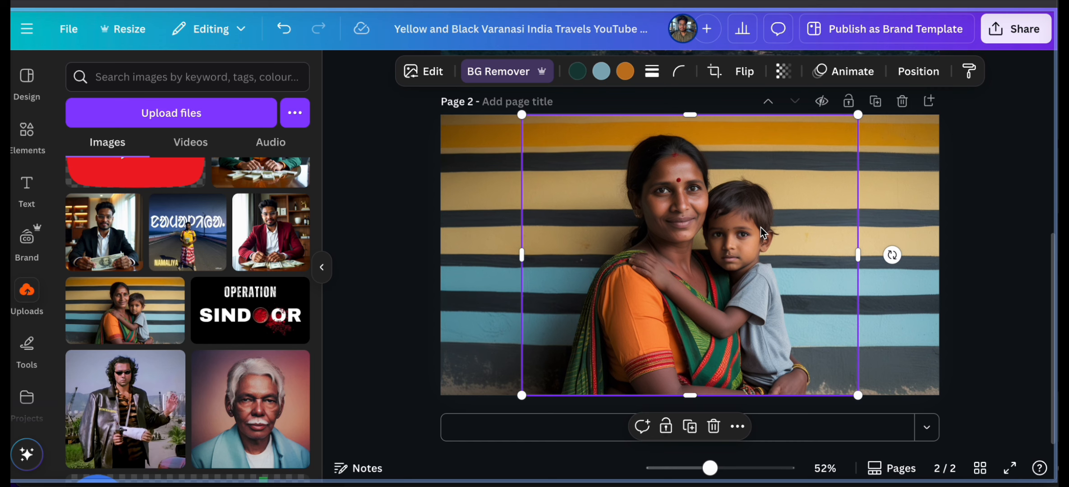
{"action": "left_click", "coordinate": [448, 253]}
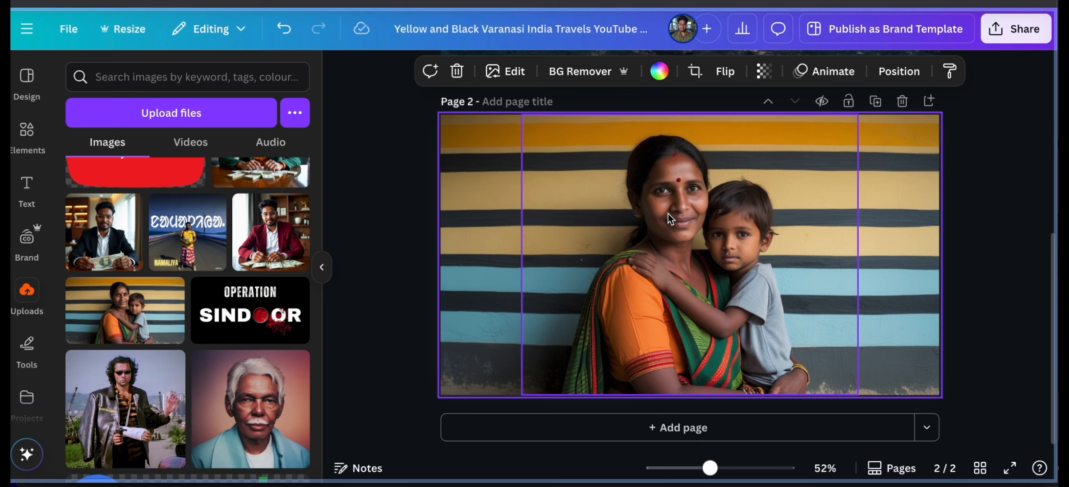
{"action": "left_click", "coordinate": [531, 120]}
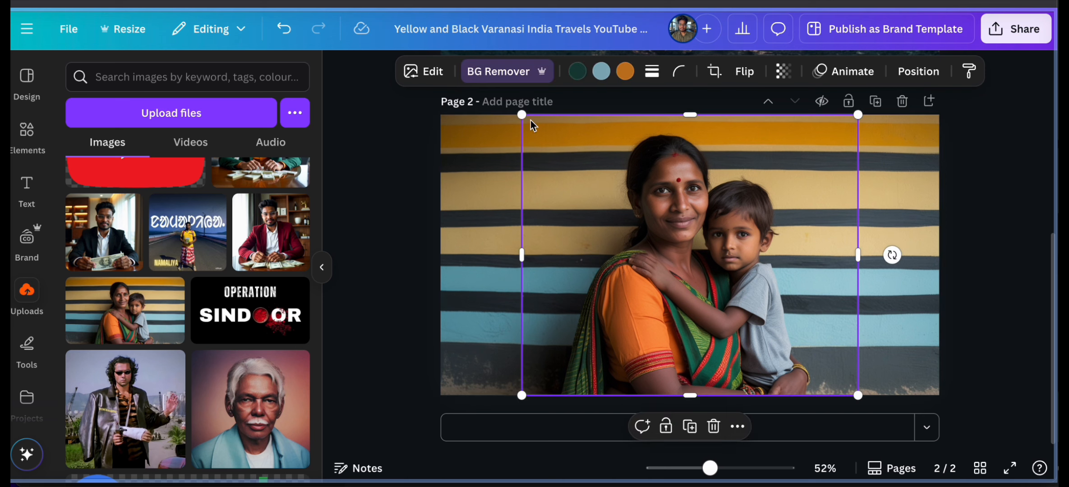
Fine-tune the mother-and-child cutout's size and position so it lies exactly over the same figures in the background photo
{"action": "left_click_drag", "start_coordinate": [521, 117], "coordinate": [518, 118]}
{"action": "left_click_drag", "start_coordinate": [715, 233], "coordinate": [713, 230]}
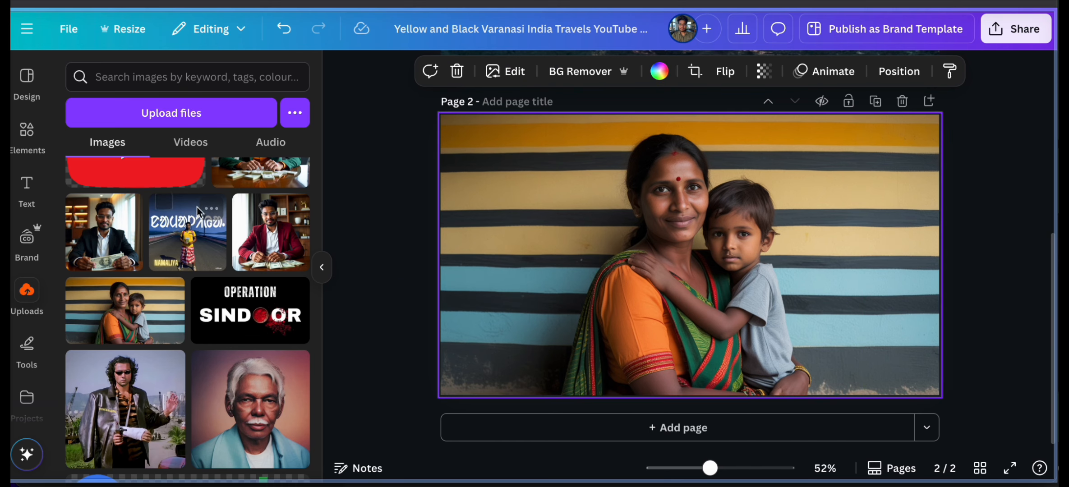
Add a heading text in the OLCK Upal font and enlarge it to a font size of about 97
{"action": "left_click", "coordinate": [13, 202]}
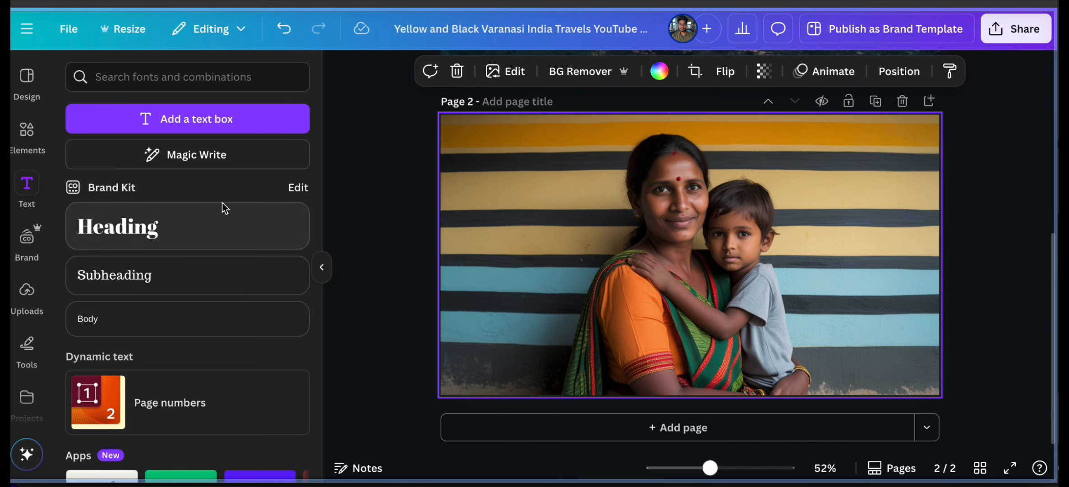
{"action": "left_click", "coordinate": [158, 241]}
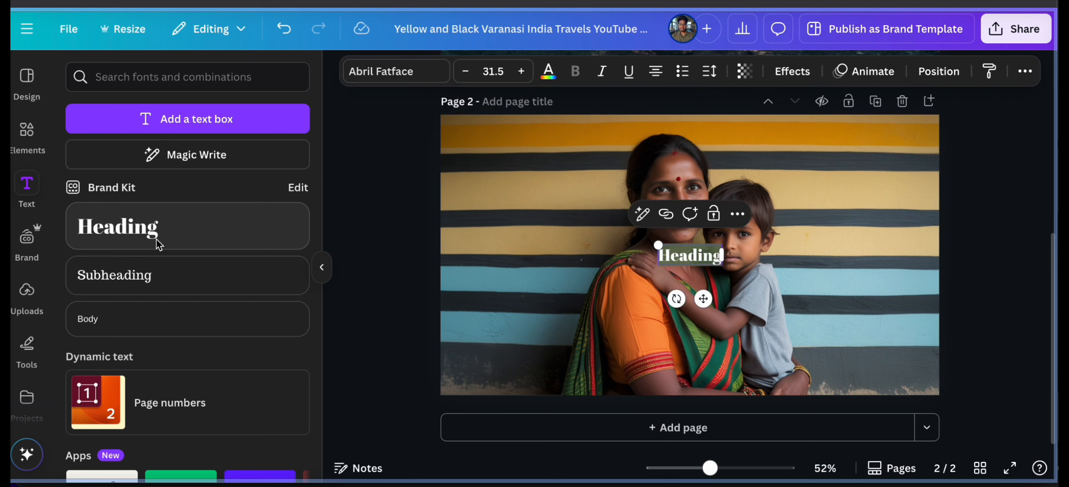
{"action": "left_click", "coordinate": [420, 72]}
{"action": "scroll", "coordinate": [187, 383], "scroll_direction": "down", "scroll_amount": 5}
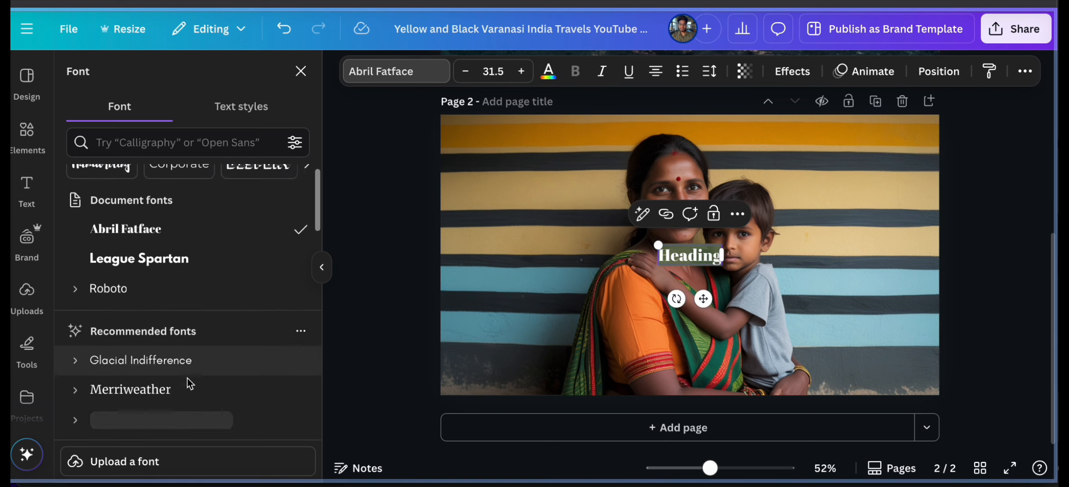
{"action": "scroll", "coordinate": [190, 383], "scroll_direction": "down", "scroll_amount": 4}
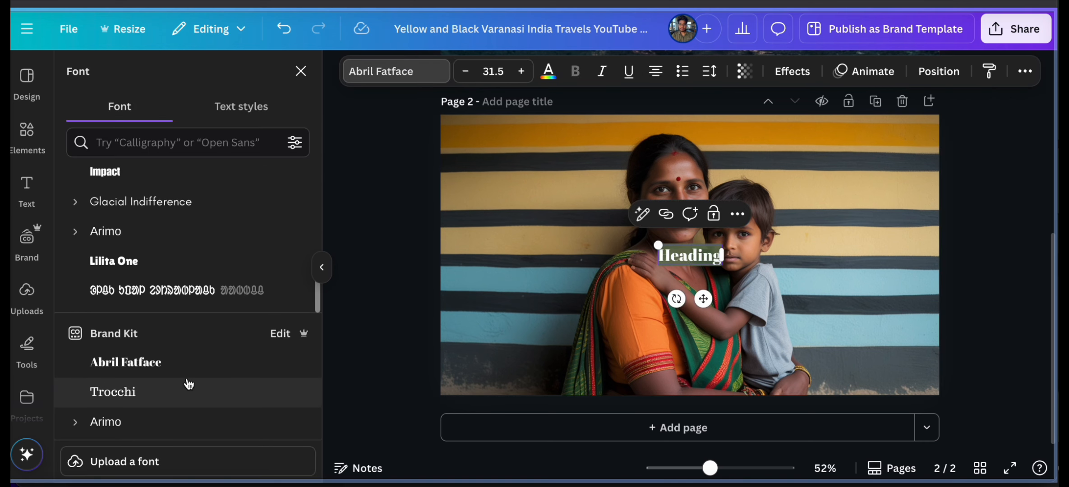
{"action": "left_click", "coordinate": [207, 291]}
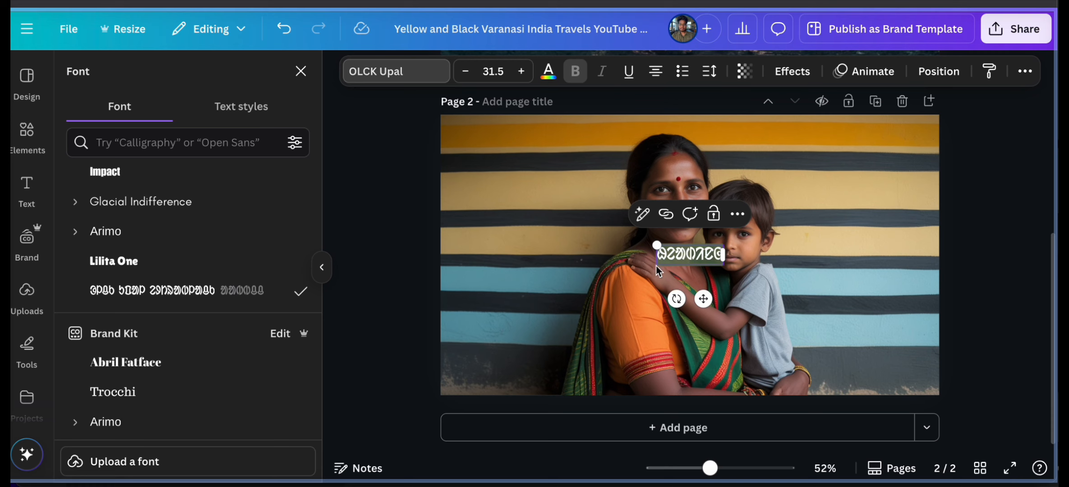
{"action": "left_click_drag", "start_coordinate": [660, 268], "coordinate": [520, 307]}
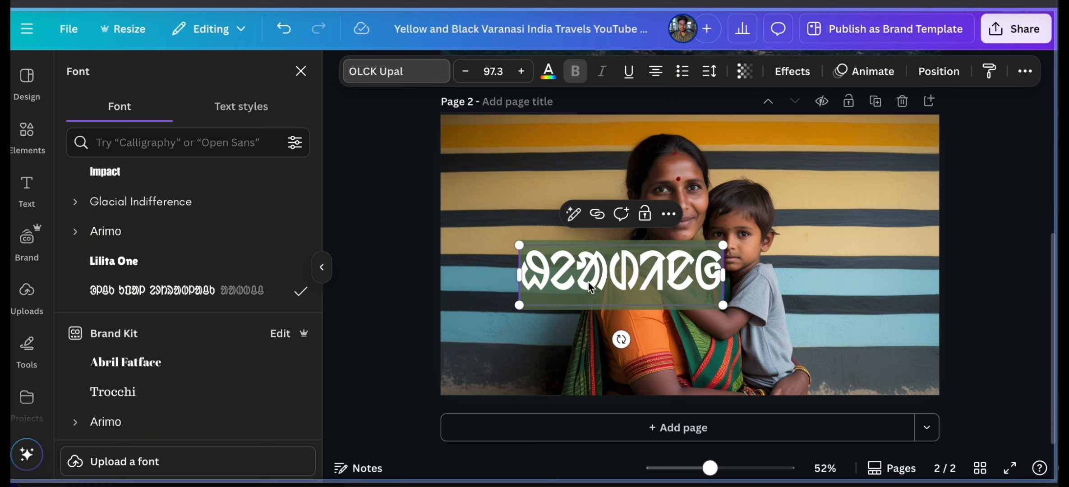
Replace the placeholder heading text with the two-word Ol Chiki title
{"action": "type", "text": "aa"}
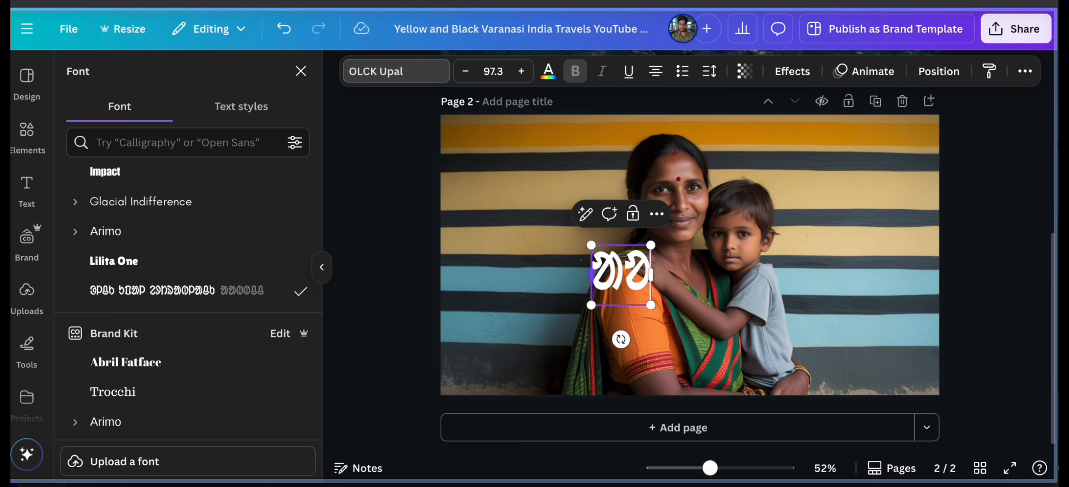
{"action": "key", "text": "BackSpace"}
{"action": "type", "text": "a"}
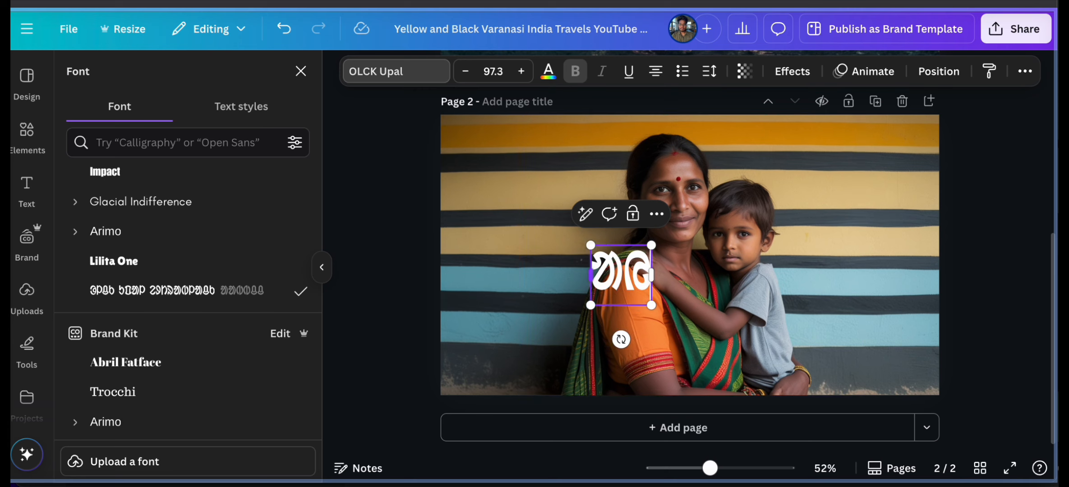
{"action": "type", "text": "a"}
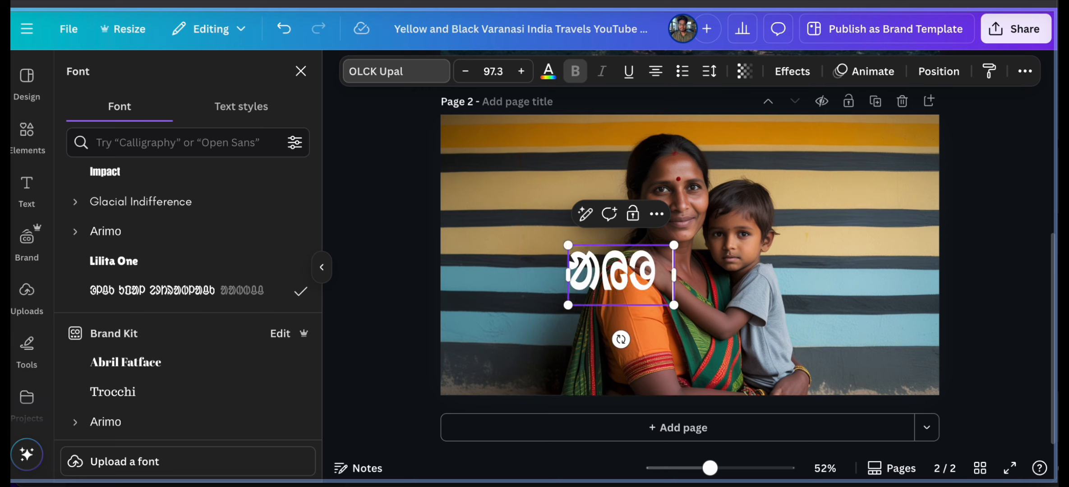
{"action": "type", "text": " dula"}
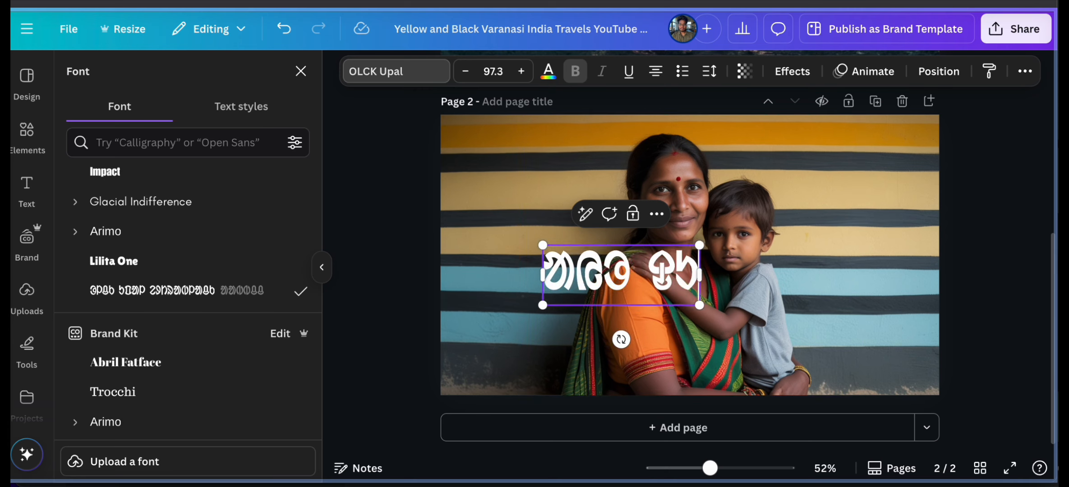
{"action": "type", "text": ".R"}
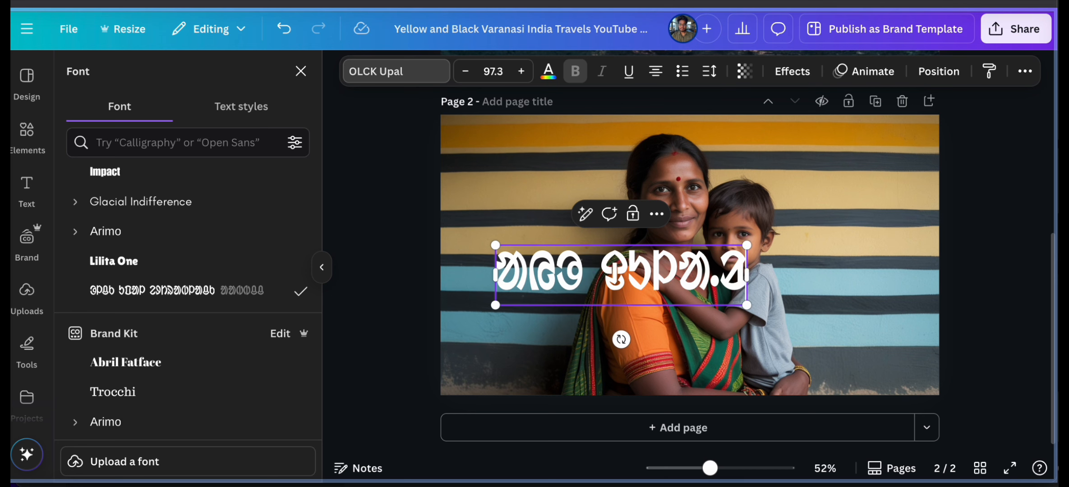
{"action": "left_click", "coordinate": [809, 310]}
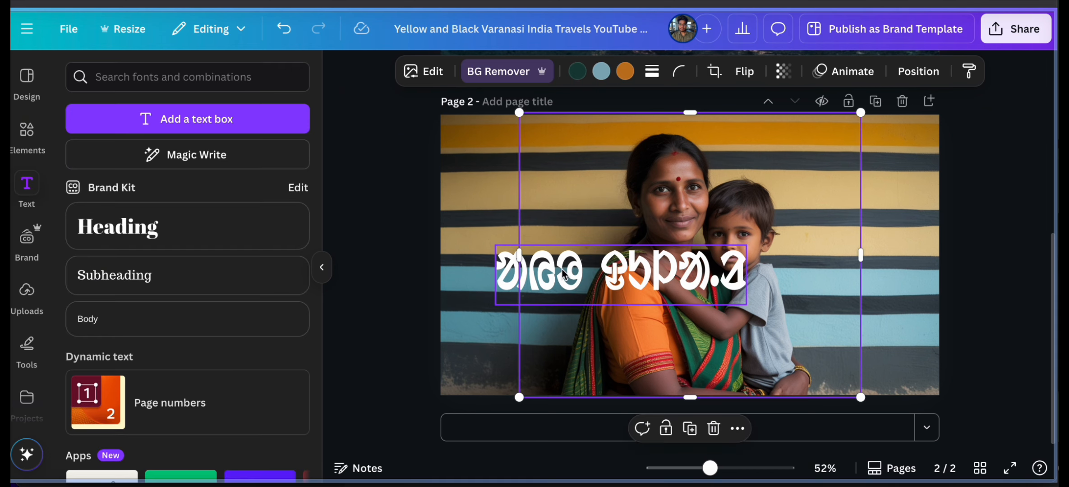
Enlarge the title to a font size of about 165 and move it up across the mother's face
{"action": "left_click", "coordinate": [743, 302]}
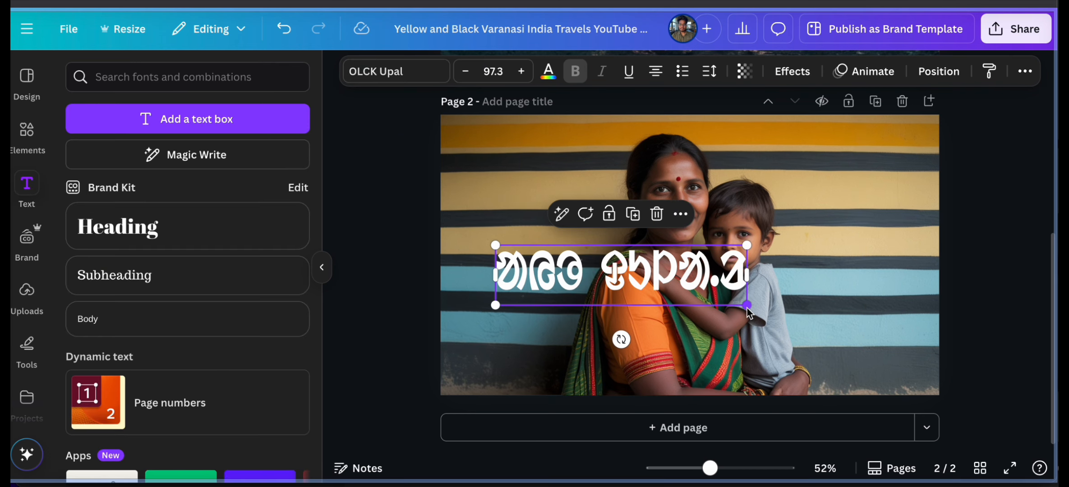
{"action": "left_click_drag", "start_coordinate": [747, 305], "coordinate": [861, 332]}
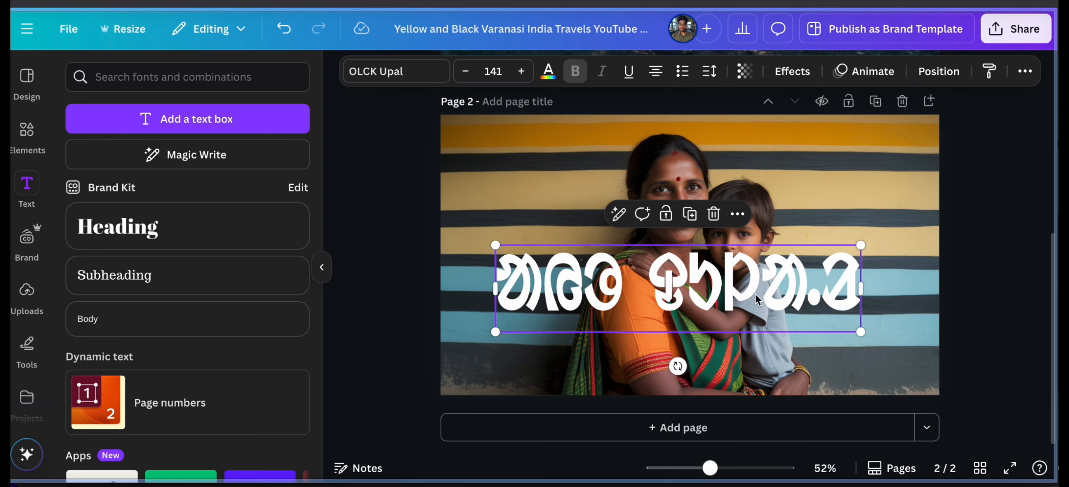
{"action": "left_click_drag", "start_coordinate": [758, 300], "coordinate": [755, 201]}
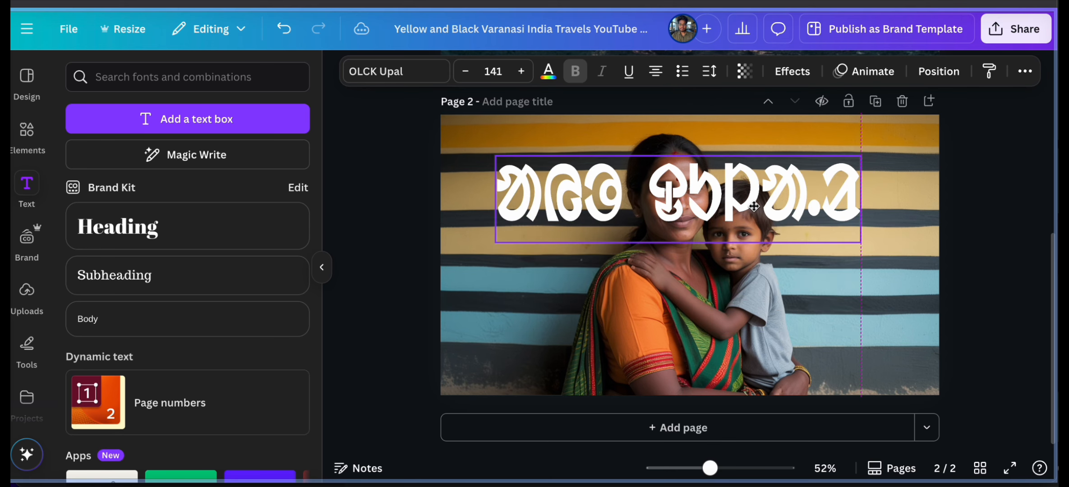
{"action": "left_click", "coordinate": [470, 190]}
{"action": "left_click_drag", "start_coordinate": [736, 194], "coordinate": [736, 187]}
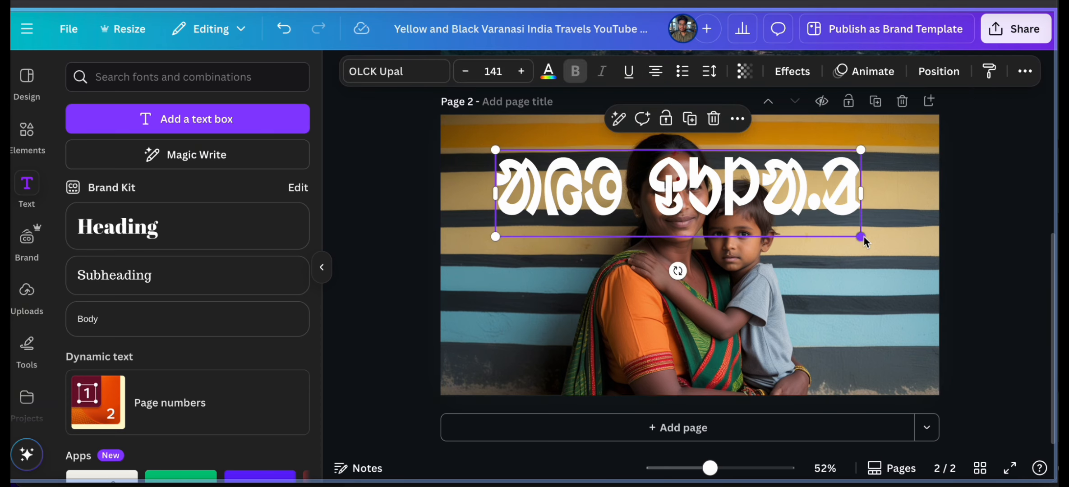
{"action": "left_click_drag", "start_coordinate": [861, 236], "coordinate": [894, 244]}
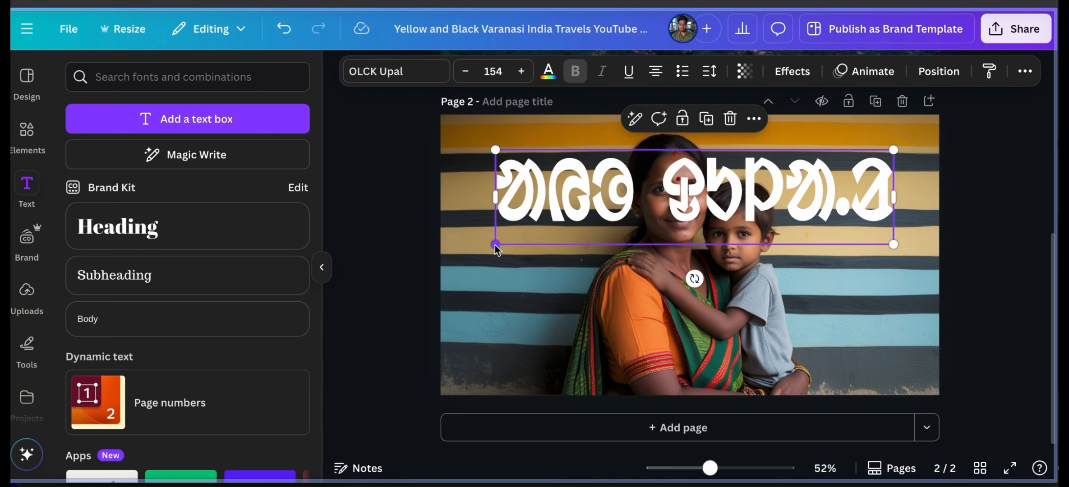
{"action": "left_click_drag", "start_coordinate": [496, 248], "coordinate": [469, 251]}
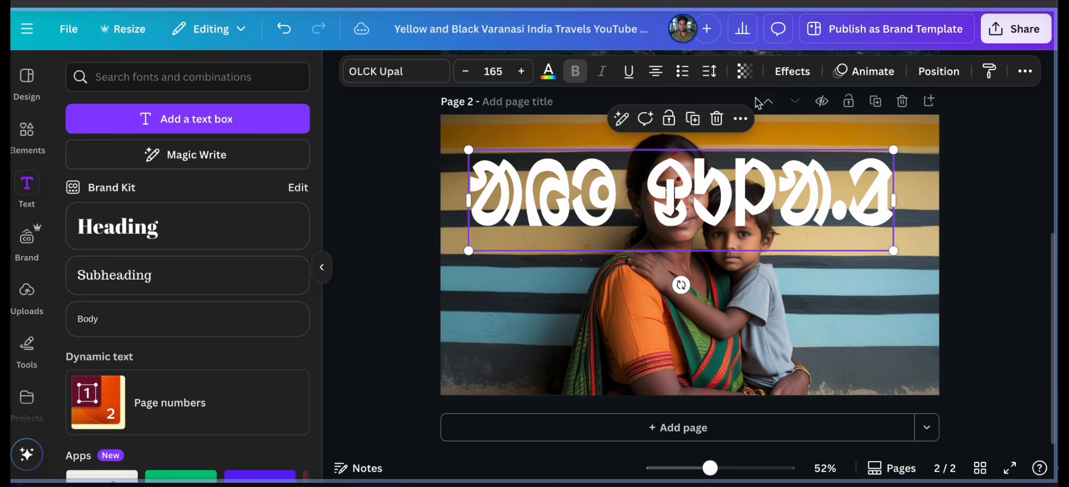
Send the title one layer backward behind the mother-and-child cutout and move it up to the page's upper edge
{"action": "left_click", "coordinate": [740, 118]}
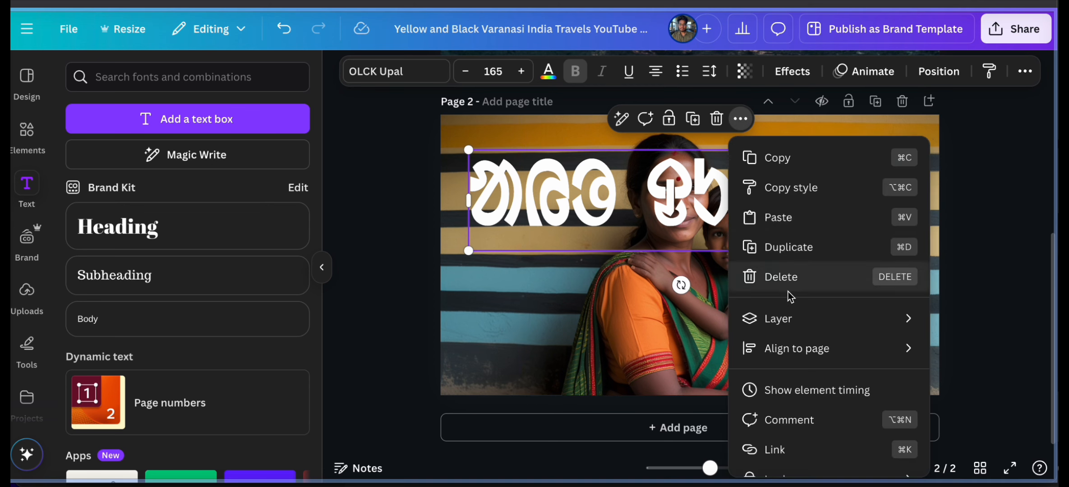
{"action": "mouse_move", "coordinate": [792, 320]}
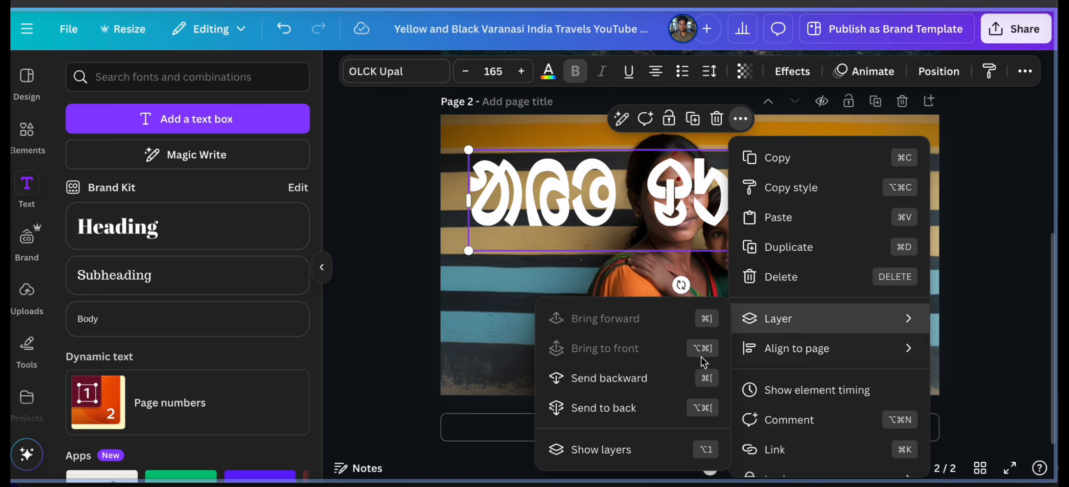
{"action": "left_click", "coordinate": [617, 380]}
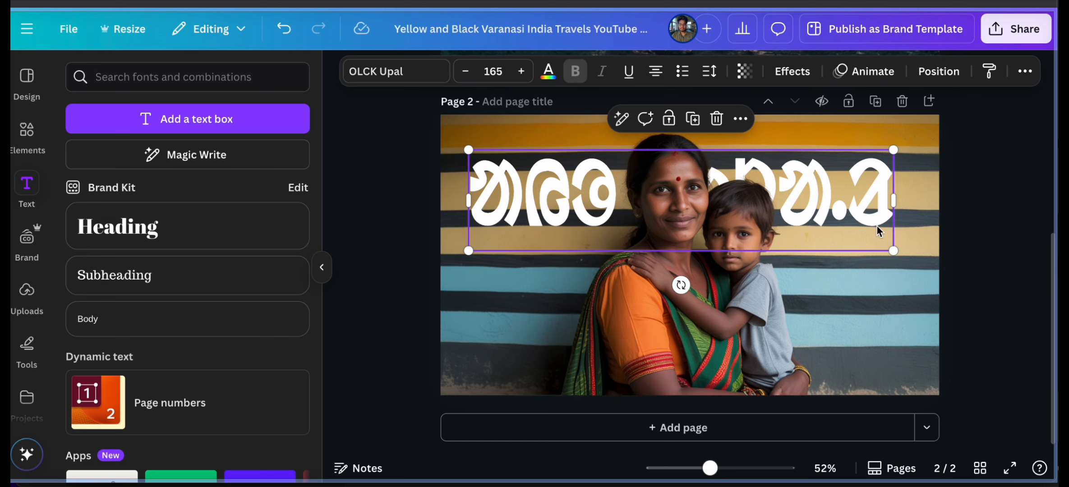
{"action": "left_click_drag", "start_coordinate": [873, 218], "coordinate": [881, 174]}
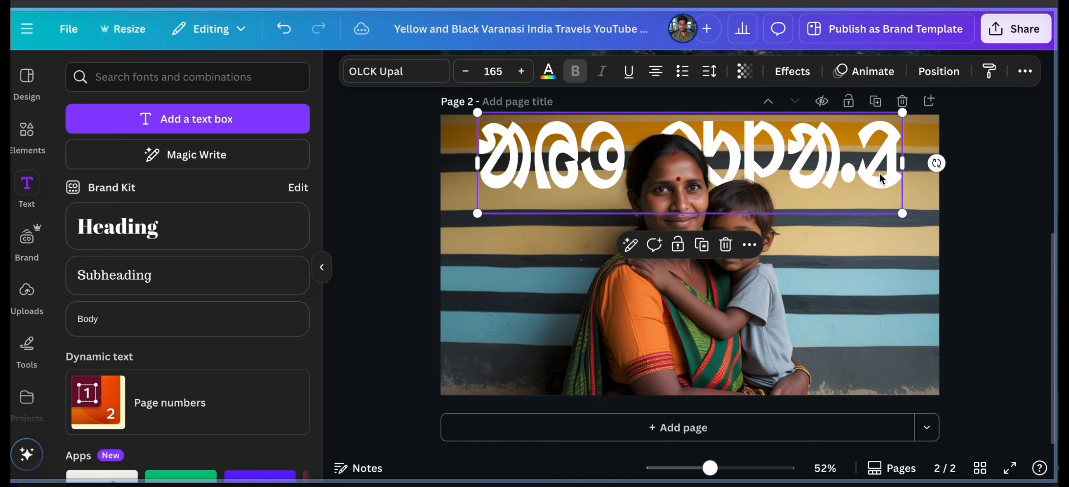
{"action": "left_click", "coordinate": [886, 278]}
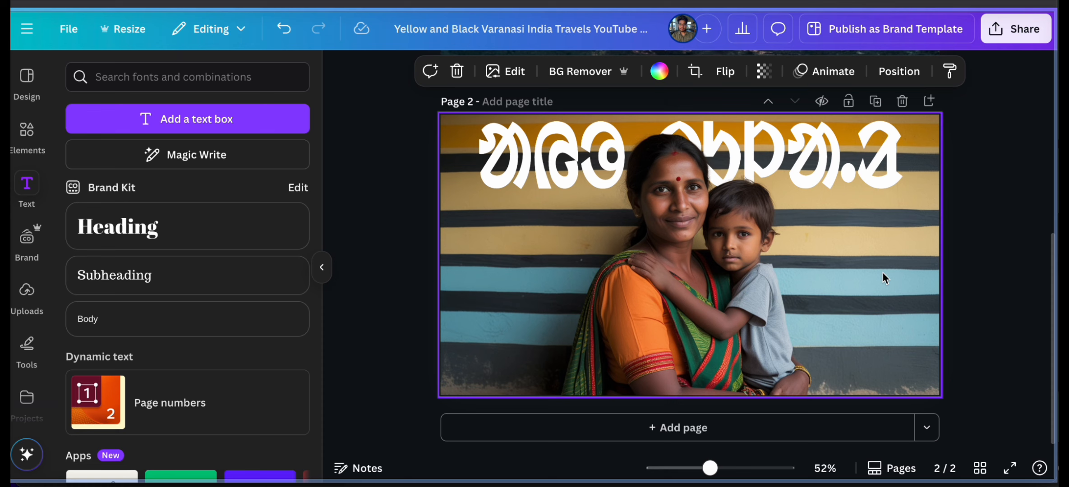
Search the elements for "Black gradient" and limit the results to graphics
{"action": "left_click", "coordinate": [29, 144]}
{"action": "left_click", "coordinate": [178, 79]}
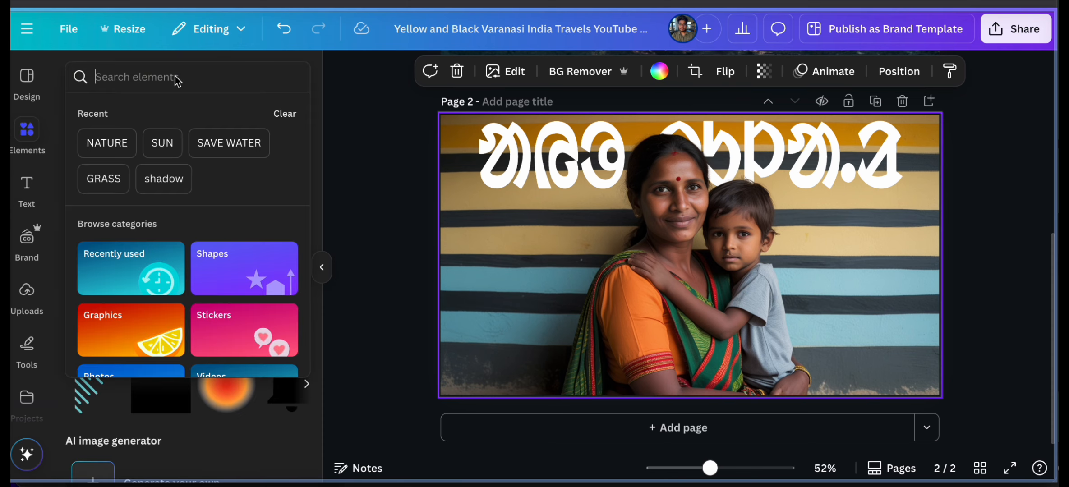
{"action": "type", "text": "bla"}
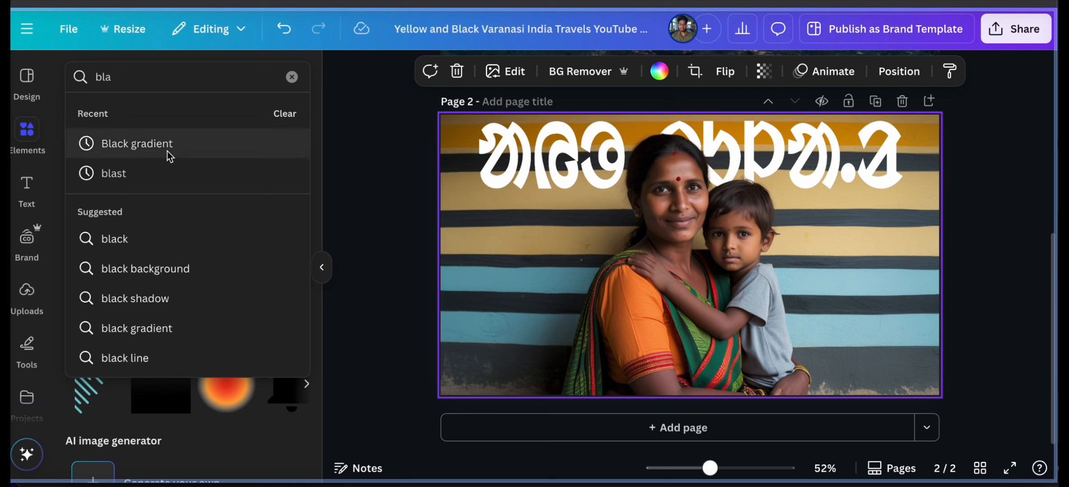
{"action": "left_click", "coordinate": [168, 153]}
{"action": "left_click", "coordinate": [113, 113]}
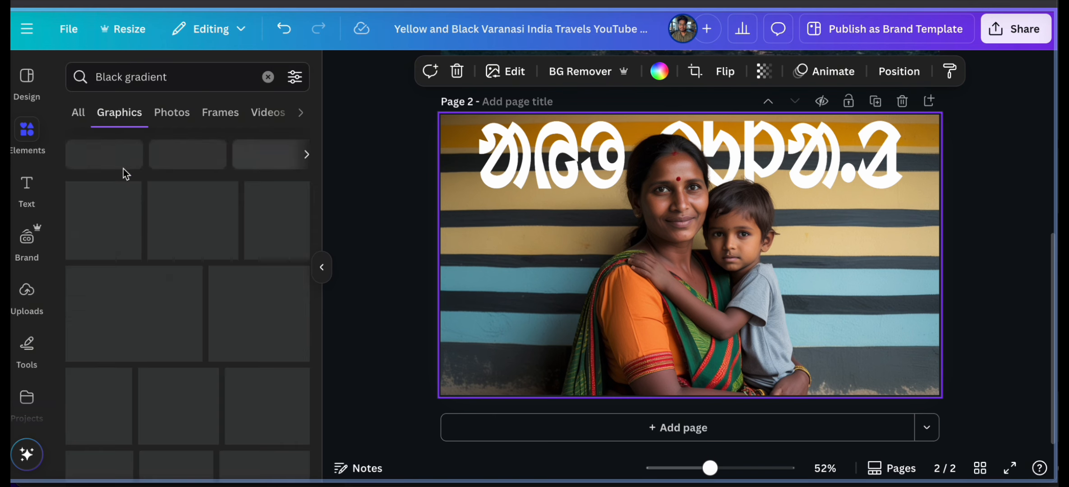
Add the first black gradient to the page and enlarge it to span the full width over the upper area
{"action": "left_click", "coordinate": [103, 222]}
{"action": "left_click_drag", "start_coordinate": [631, 240], "coordinate": [574, 143]}
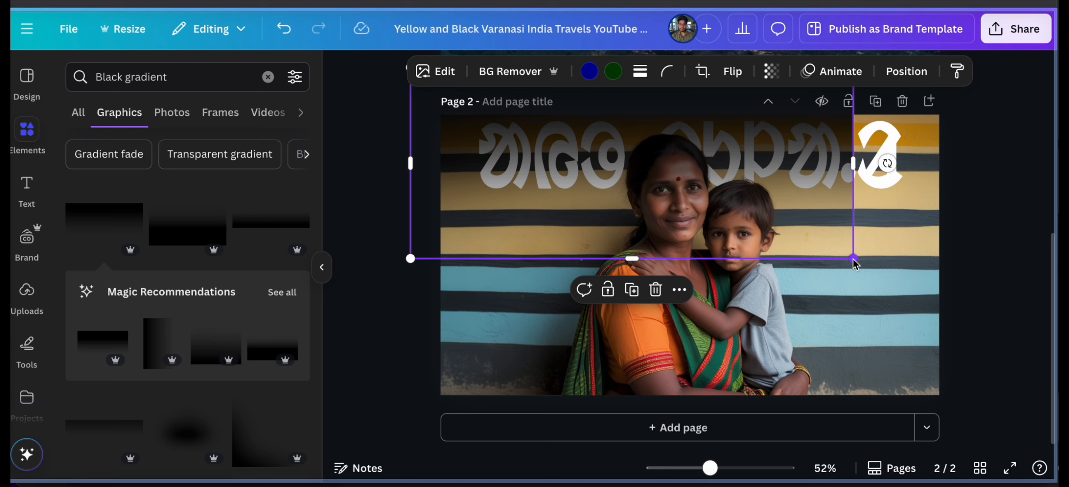
{"action": "left_click_drag", "start_coordinate": [854, 259], "coordinate": [950, 301]}
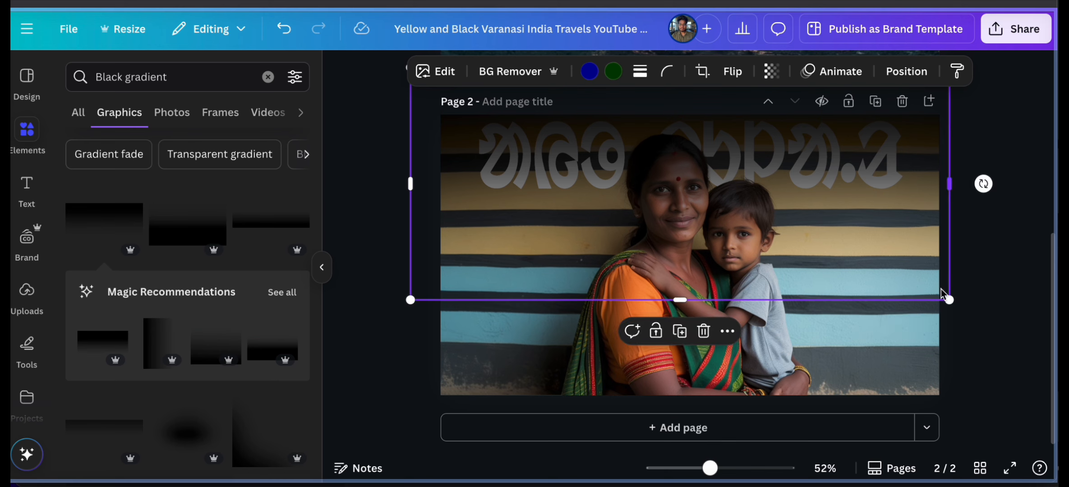
Send the black gradient two layers backward, behind the cutout and the title, and shift it down to darken the upper background
{"action": "left_click", "coordinate": [727, 332]}
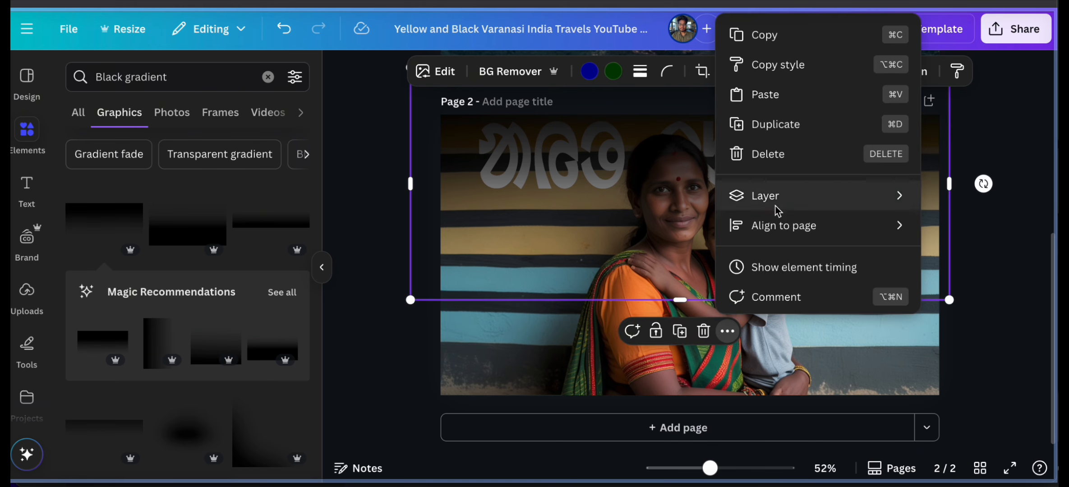
{"action": "mouse_move", "coordinate": [777, 210]}
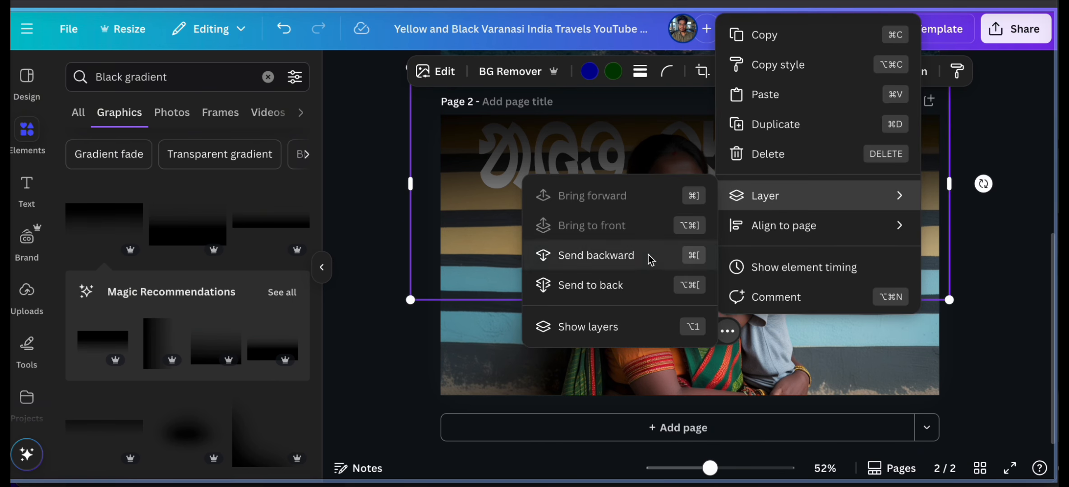
{"action": "left_click", "coordinate": [630, 262]}
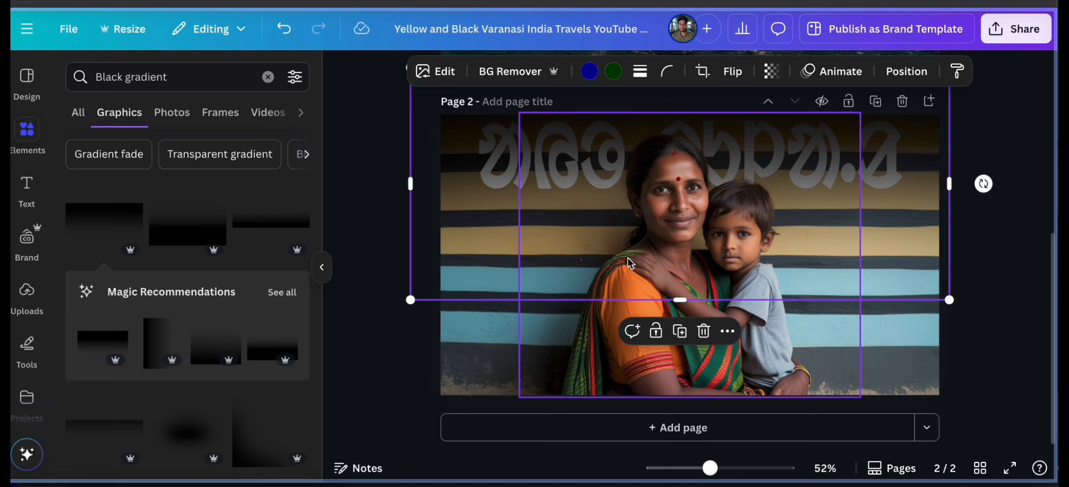
{"action": "left_click", "coordinate": [728, 333]}
{"action": "mouse_move", "coordinate": [803, 204]}
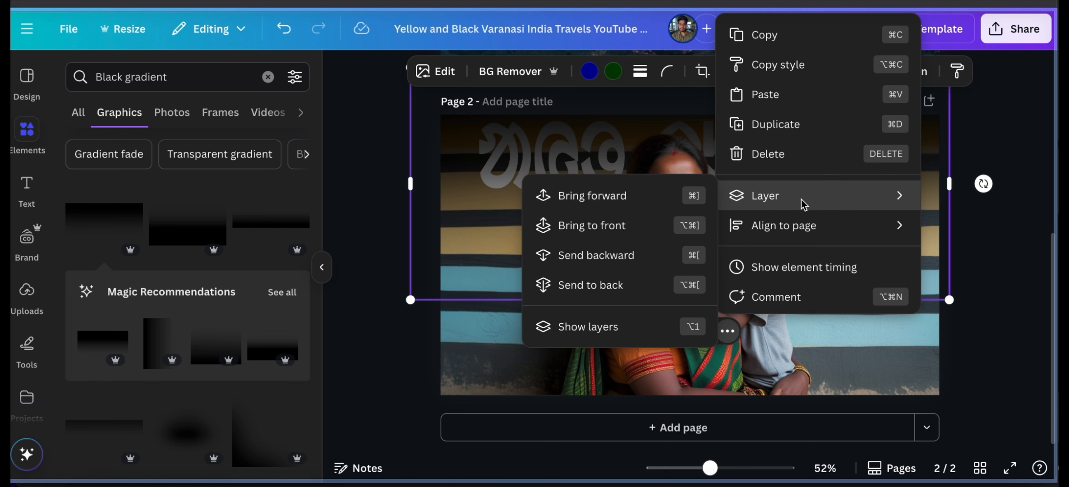
{"action": "left_click", "coordinate": [622, 254]}
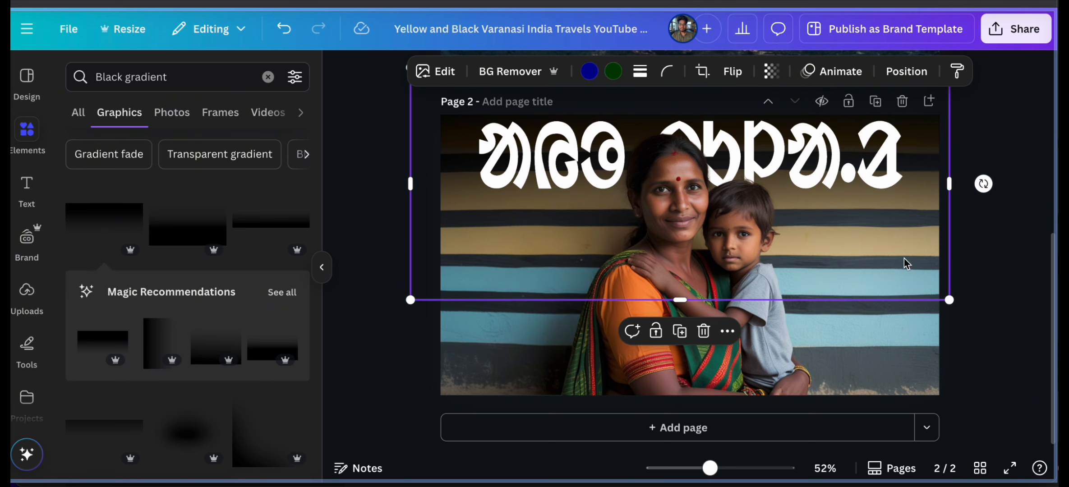
{"action": "left_click_drag", "start_coordinate": [906, 263], "coordinate": [924, 296]}
{"action": "left_click", "coordinate": [1028, 346]}
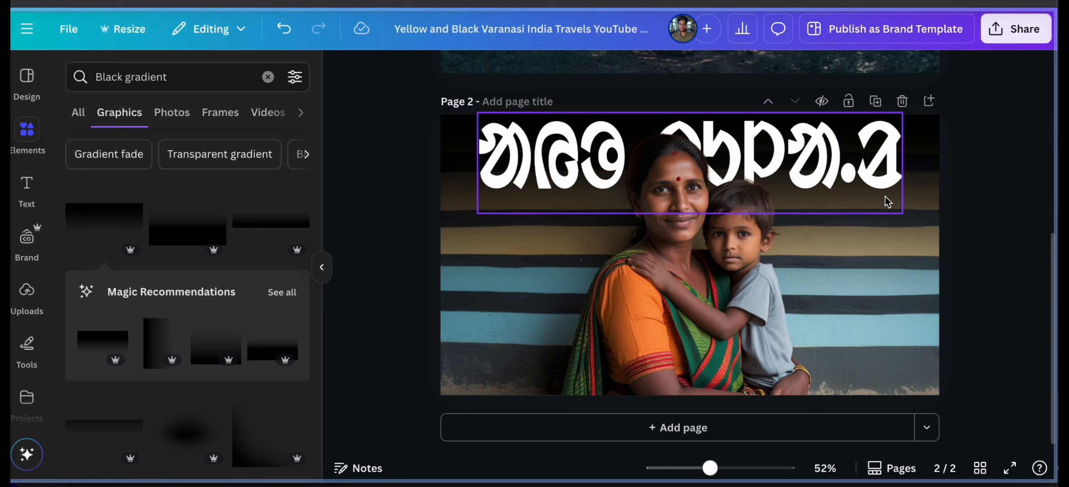
Shift the title slightly to the right and stretch the black gradient's lower edge further down behind the cutout
{"action": "left_click", "coordinate": [874, 168]}
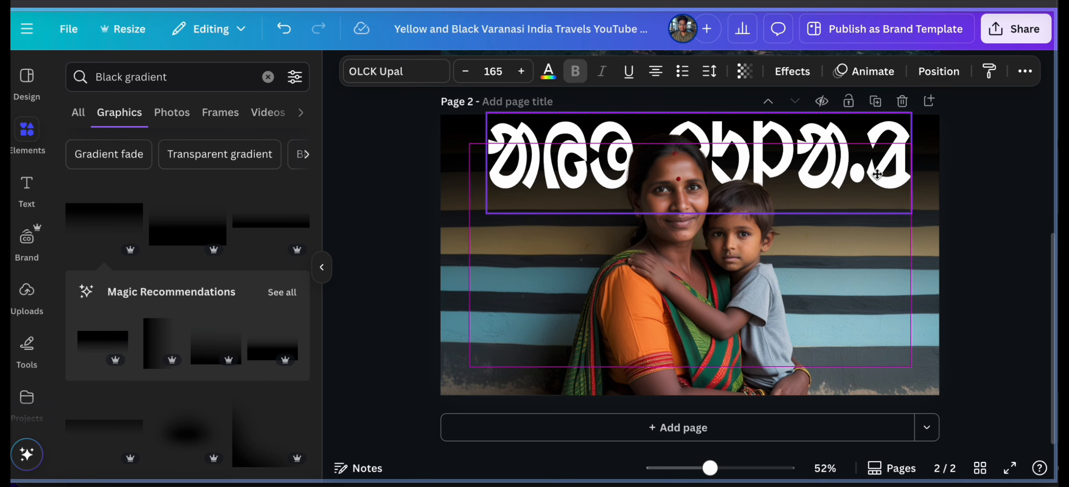
{"action": "left_click", "coordinate": [900, 274]}
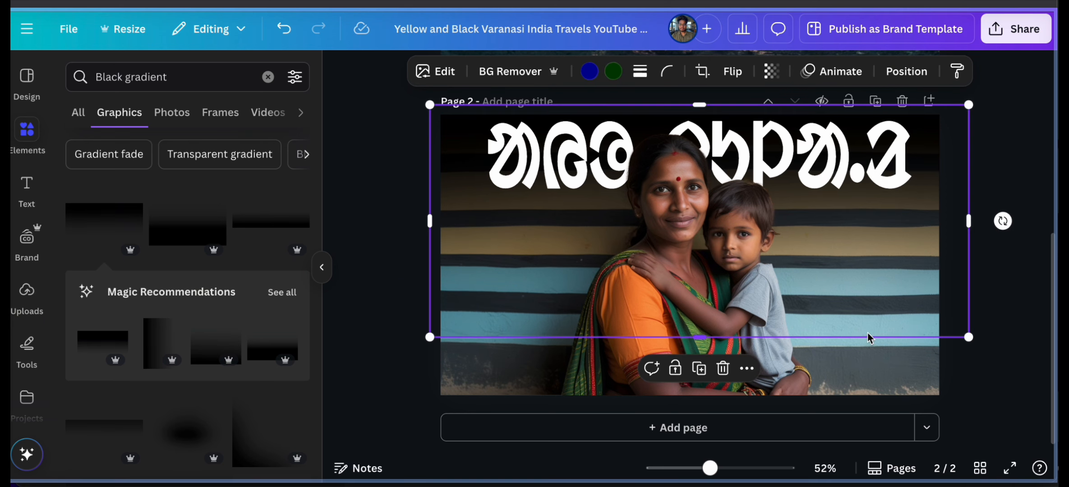
{"action": "left_click_drag", "start_coordinate": [711, 339], "coordinate": [720, 367]}
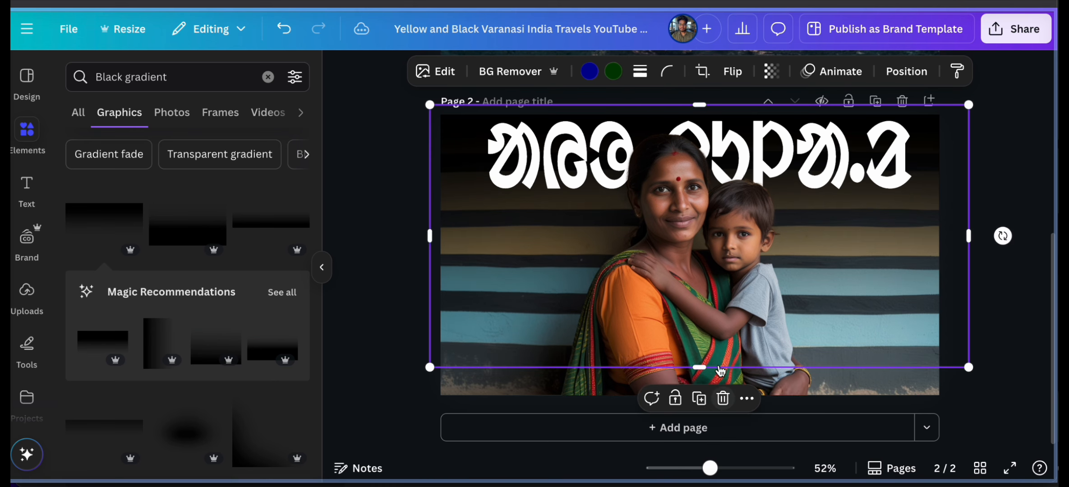
{"action": "left_click", "coordinate": [1022, 389]}
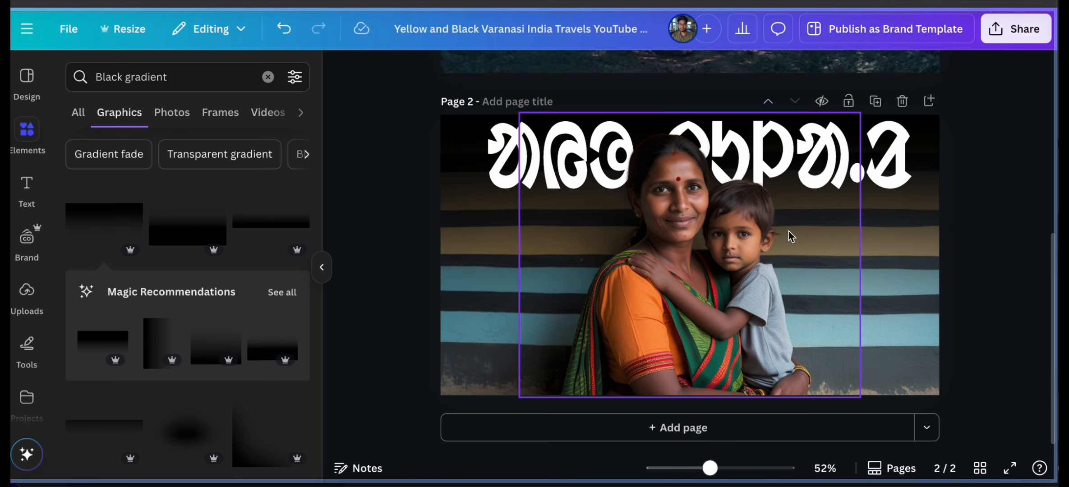
Compare the title and gradient layering on page 2 with the India elephant thumbnail on page 1
{"action": "scroll", "coordinate": [789, 231], "scroll_direction": "up", "scroll_amount": 7}
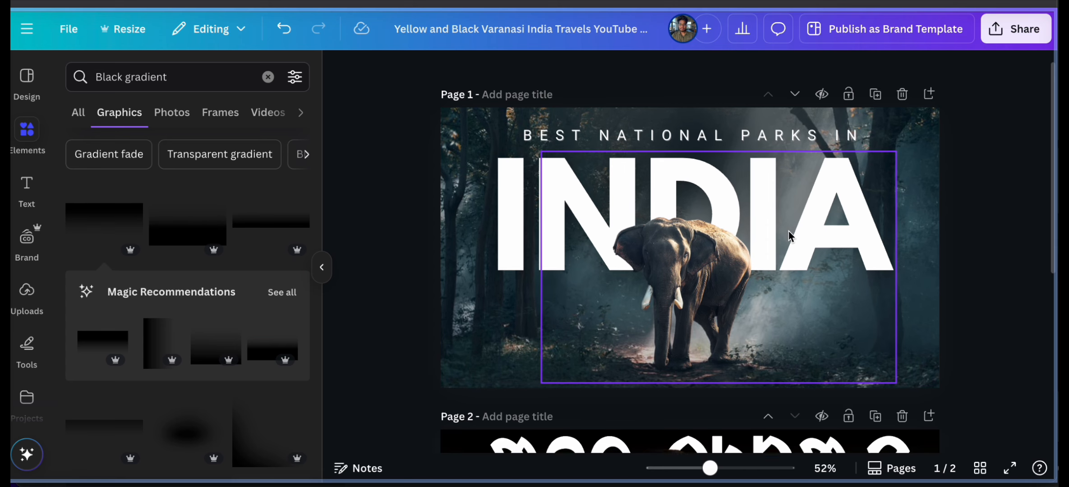
{"action": "scroll", "coordinate": [789, 232], "scroll_direction": "down", "scroll_amount": 1}
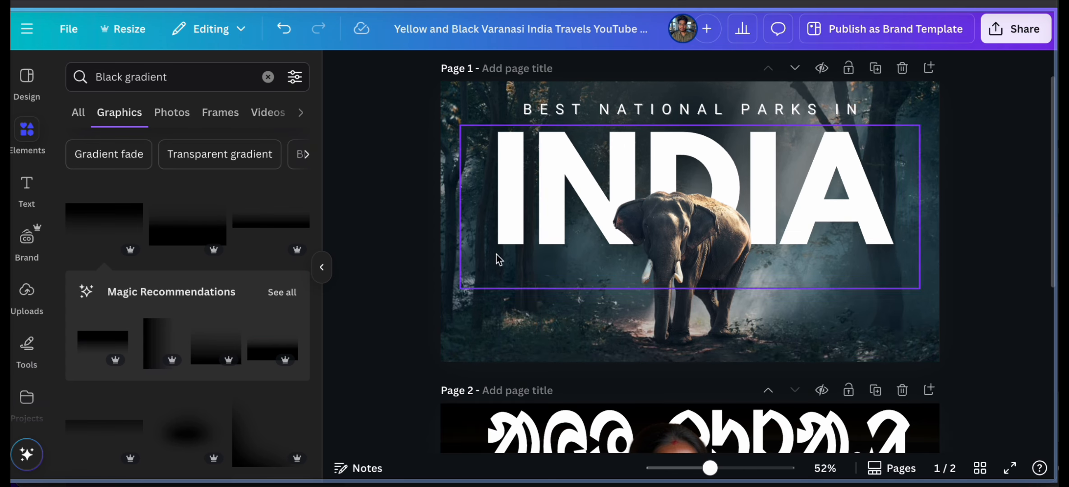
{"action": "scroll", "coordinate": [662, 246], "scroll_direction": "down", "scroll_amount": 10}
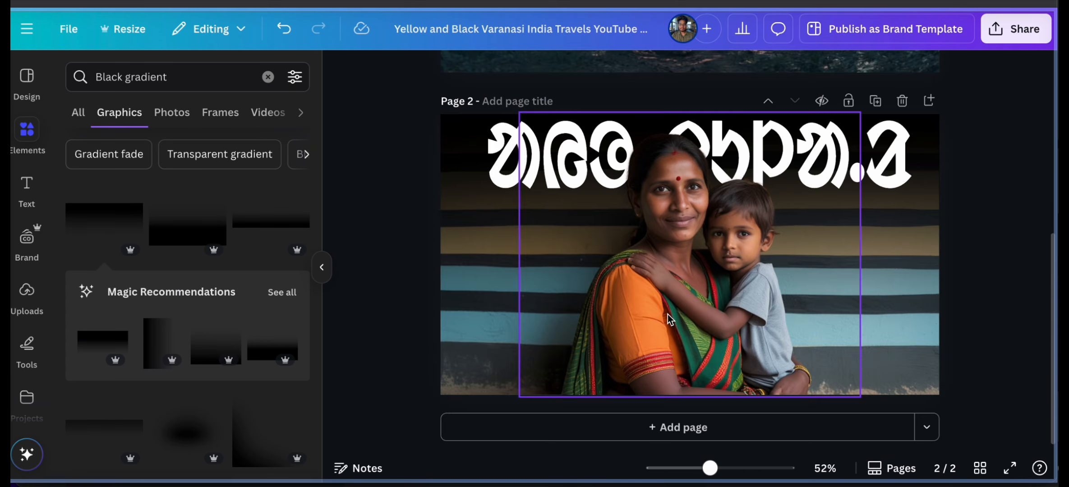
{"action": "scroll", "coordinate": [668, 314], "scroll_direction": "up", "scroll_amount": 7}
{"action": "scroll", "coordinate": [667, 314], "scroll_direction": "up", "scroll_amount": 4}
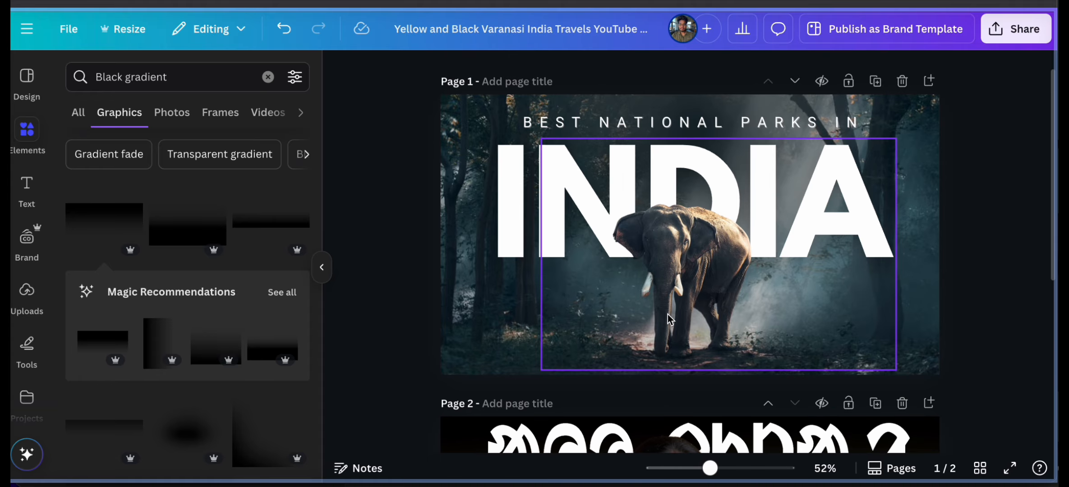
{"action": "scroll", "coordinate": [668, 314], "scroll_direction": "down", "scroll_amount": 9}
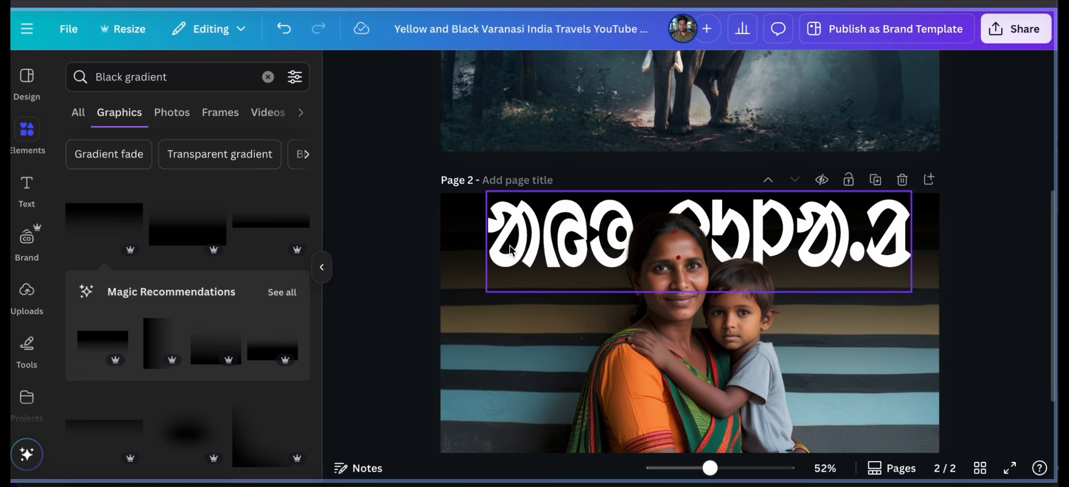
{"action": "left_click", "coordinate": [510, 248]}
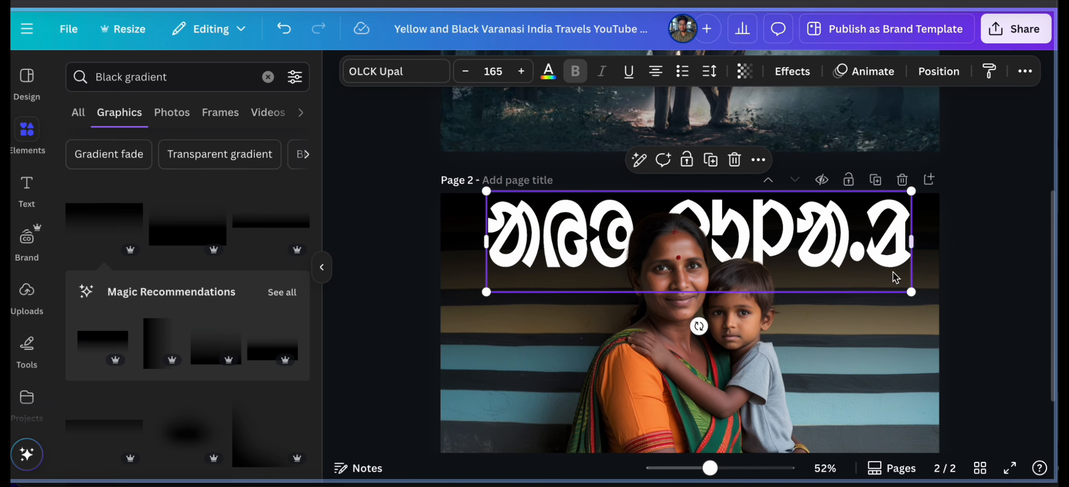
{"action": "left_click_drag", "start_coordinate": [891, 274], "coordinate": [887, 271]}
{"action": "scroll", "coordinate": [887, 271], "scroll_direction": "down", "scroll_amount": 2}
{"action": "scroll", "coordinate": [887, 270], "scroll_direction": "up", "scroll_amount": 1}
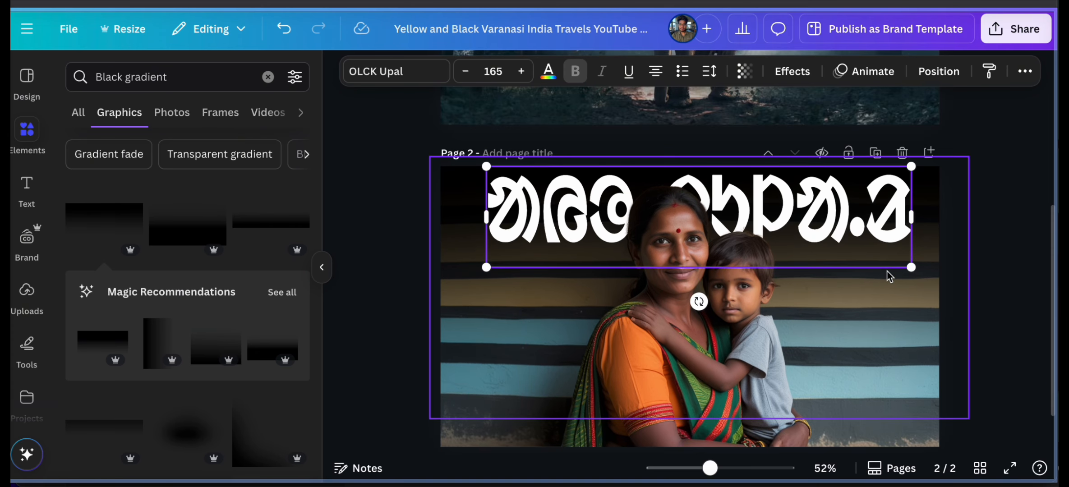
{"action": "left_click", "coordinate": [1013, 312]}
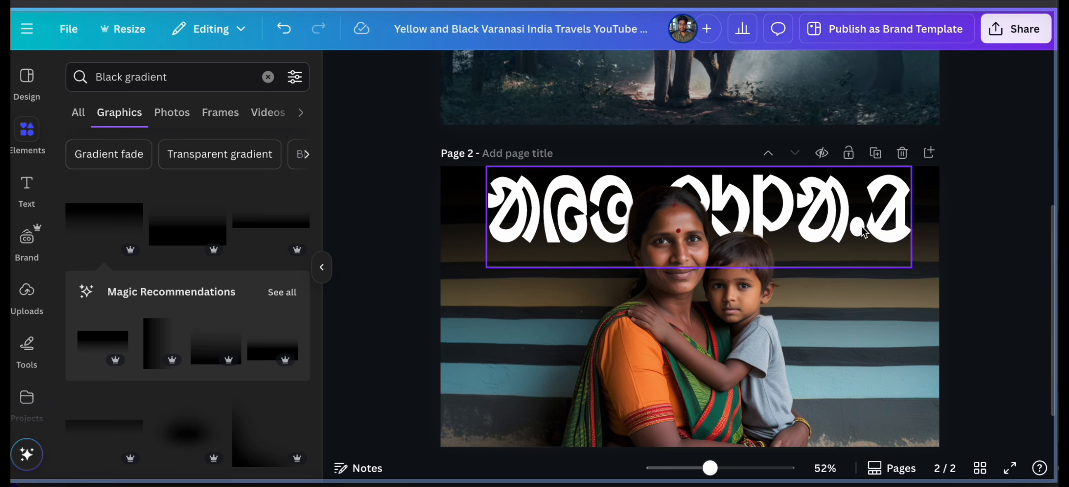
Delete the title and the black gradient from page 2
{"action": "left_click", "coordinate": [832, 230]}
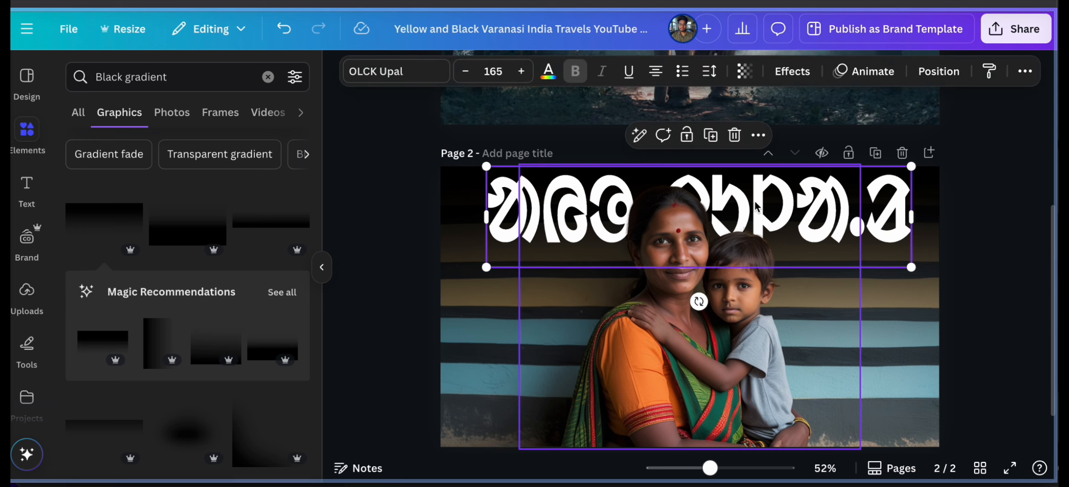
{"action": "left_click", "coordinate": [731, 141]}
{"action": "left_click", "coordinate": [881, 269]}
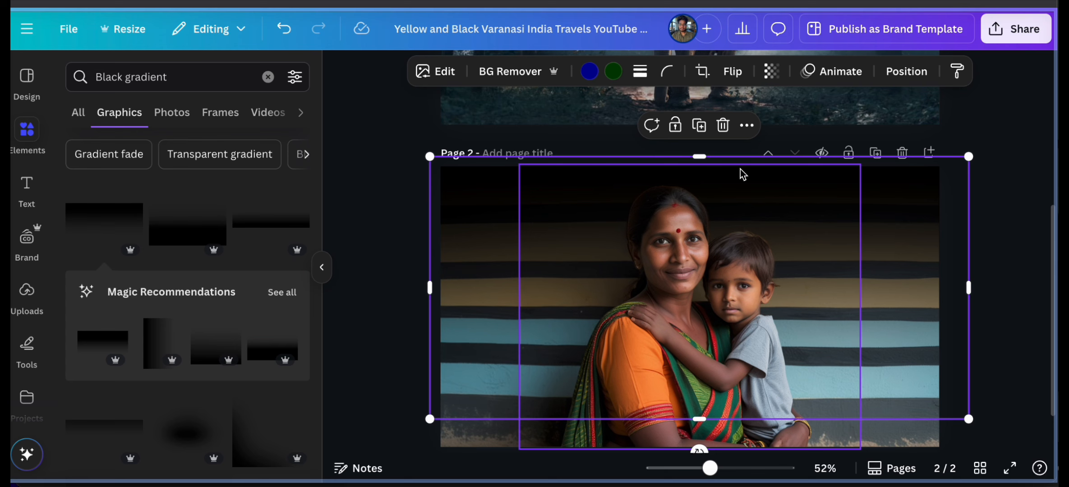
{"action": "left_click", "coordinate": [722, 126]}
Move the mother-and-child cutout aside, delete the striped-wall background photo, and bring the cutout back toward the page's middle
{"action": "left_click", "coordinate": [831, 236]}
{"action": "left_click_drag", "start_coordinate": [661, 290], "coordinate": [838, 293]}
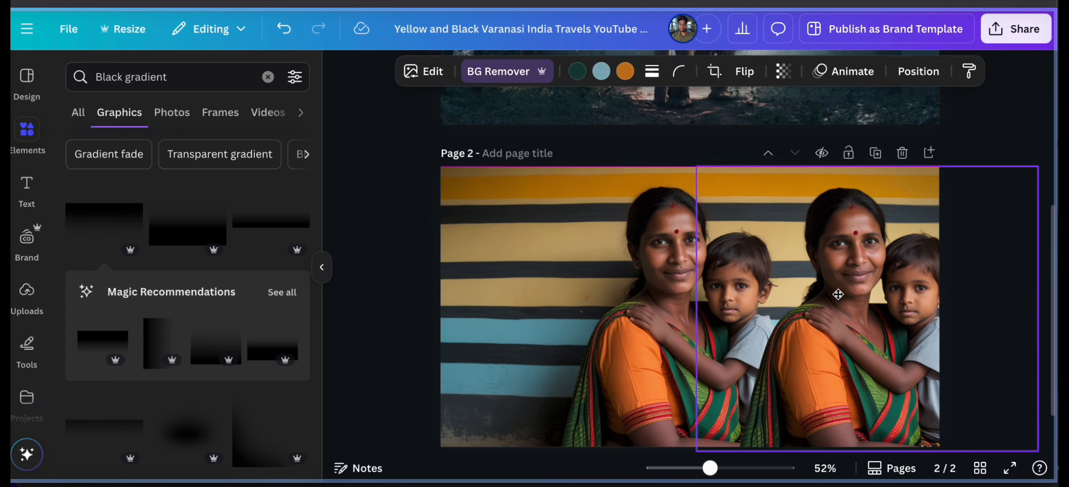
{"action": "left_click", "coordinate": [573, 278]}
{"action": "key", "text": "Delete"}
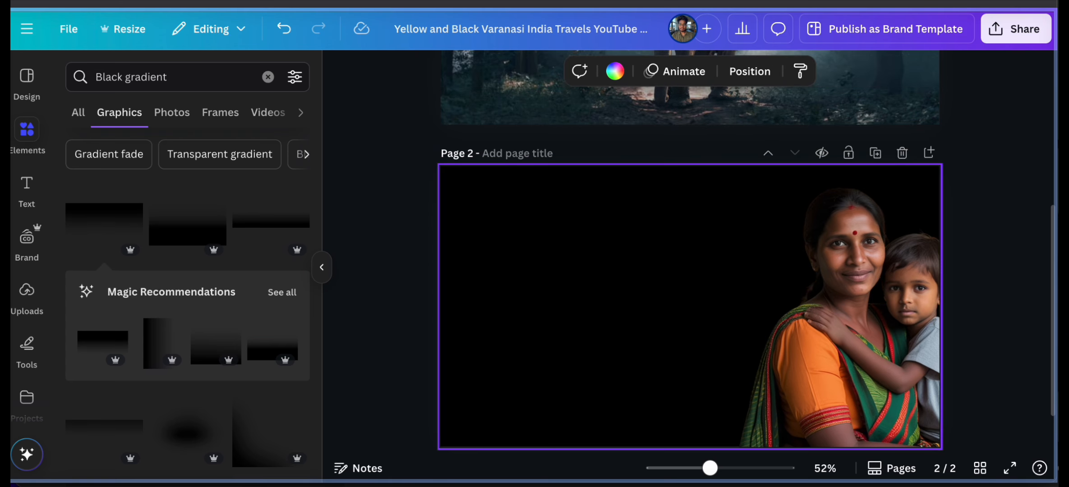
{"action": "left_click", "coordinate": [777, 360]}
{"action": "left_click_drag", "start_coordinate": [778, 360], "coordinate": [569, 361]}
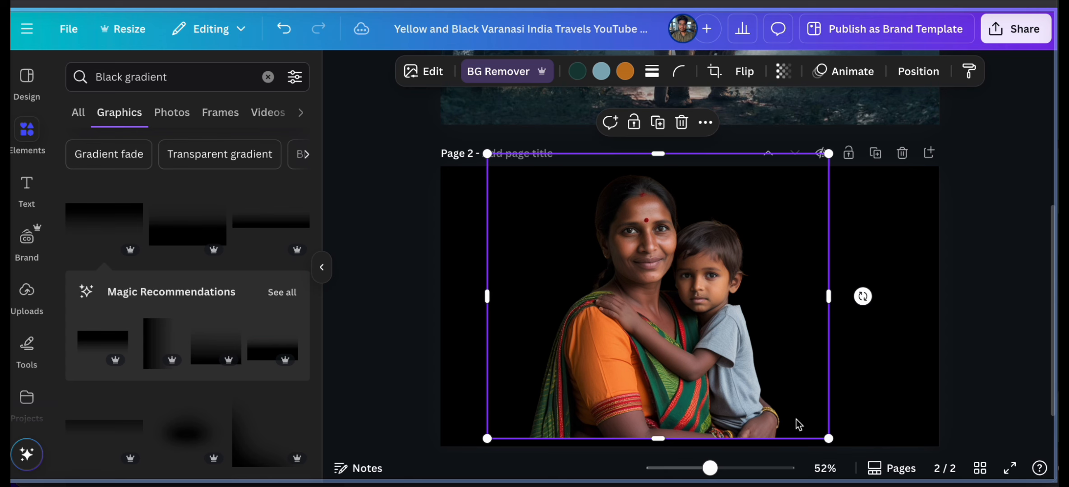
Set the page 2 background colour to white and reposition the cutout so its lower edge meets the page bottom
{"action": "left_click", "coordinate": [904, 398]}
{"action": "left_click", "coordinate": [614, 73]}
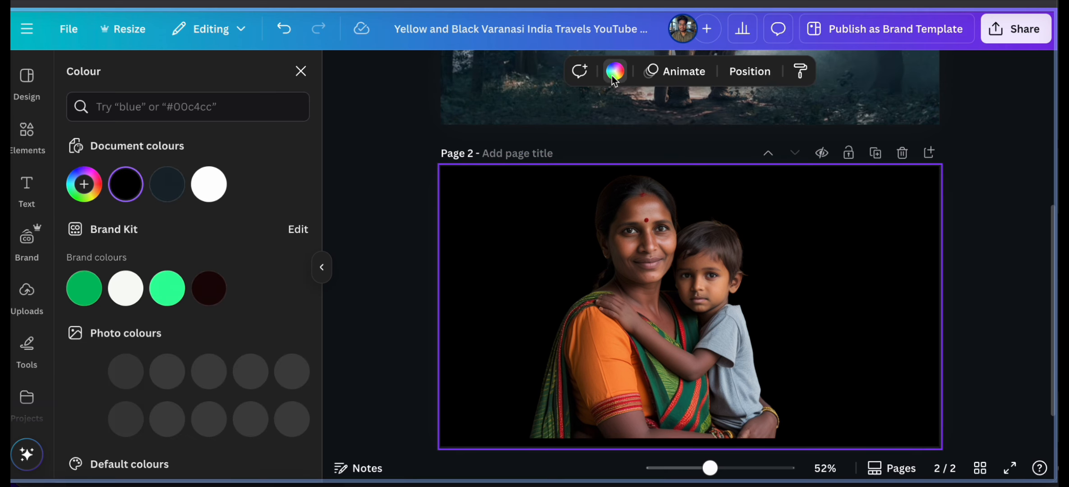
{"action": "left_click", "coordinate": [208, 184]}
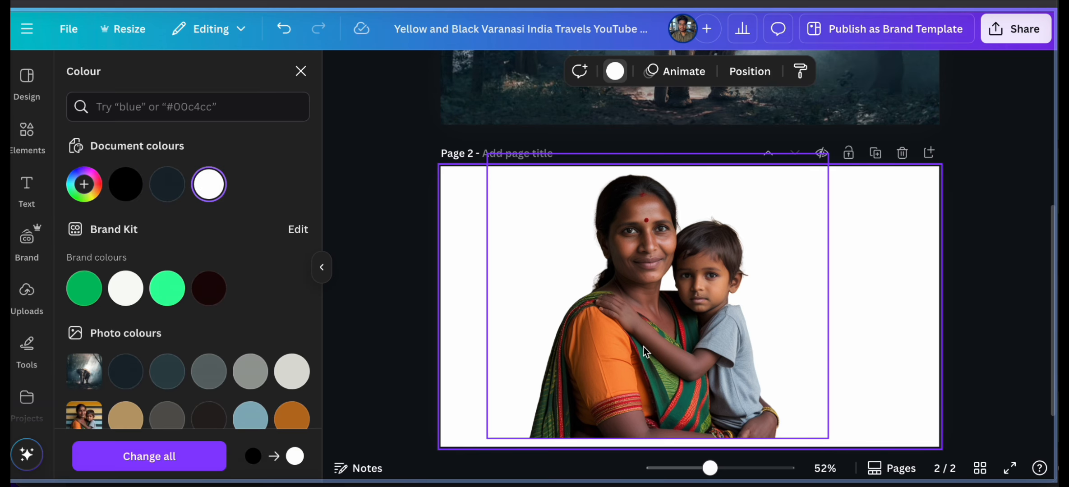
{"action": "left_click_drag", "start_coordinate": [646, 350], "coordinate": [673, 368]}
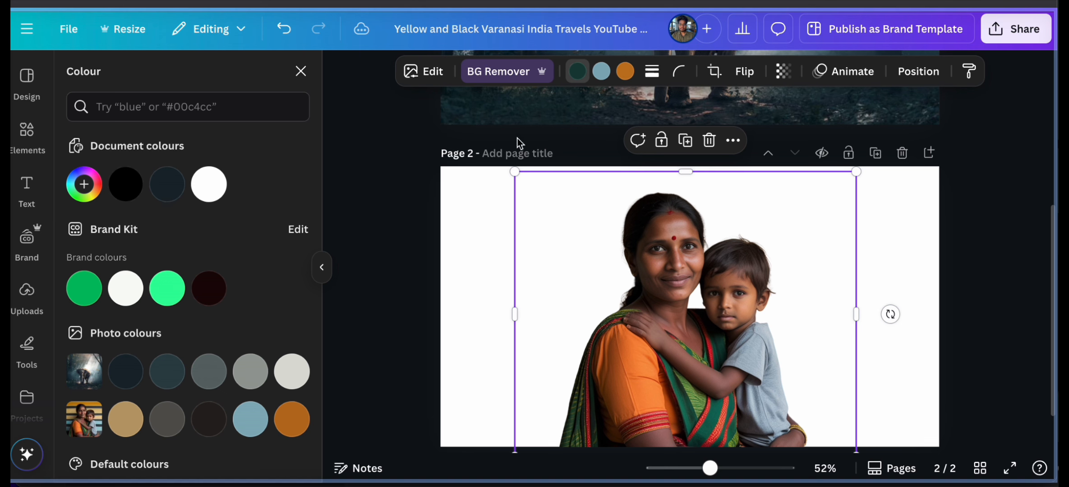
Open the Shadows effects in the image editing options for the mother-and-child cutout
{"action": "left_click", "coordinate": [436, 68]}
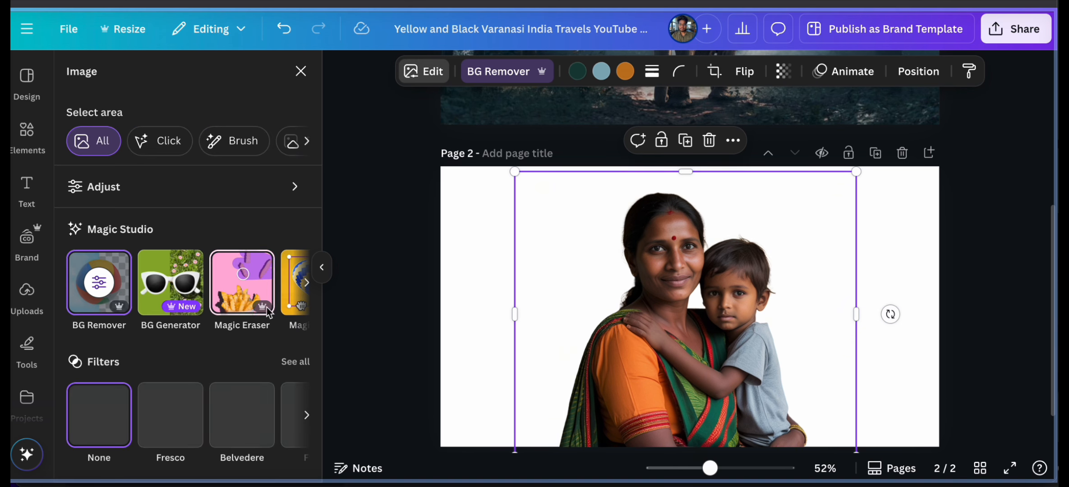
{"action": "scroll", "coordinate": [237, 306], "scroll_direction": "right", "scroll_amount": 2}
{"action": "scroll", "coordinate": [236, 306], "scroll_direction": "right", "scroll_amount": 3}
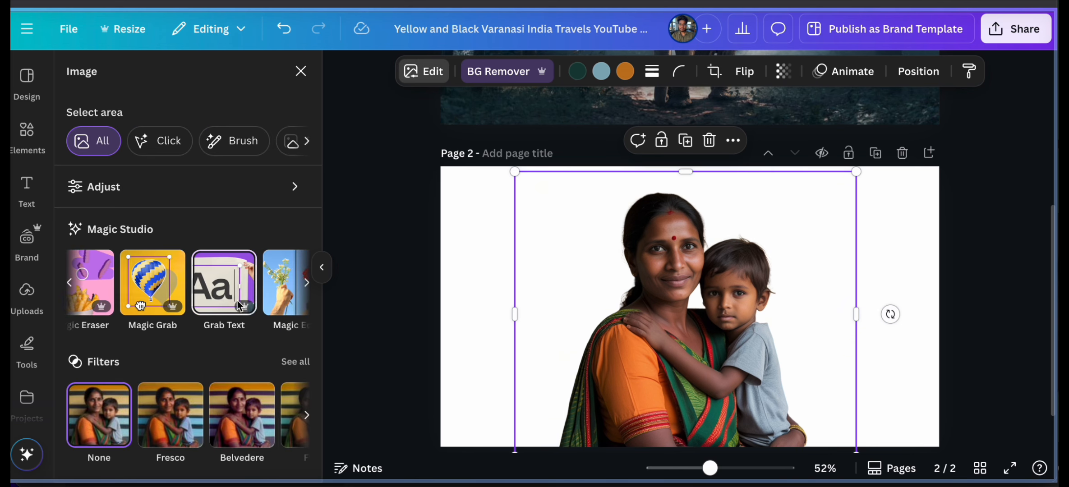
{"action": "scroll", "coordinate": [237, 306], "scroll_direction": "left", "scroll_amount": 2}
{"action": "scroll", "coordinate": [238, 306], "scroll_direction": "left", "scroll_amount": 2}
{"action": "scroll", "coordinate": [201, 400], "scroll_direction": "down", "scroll_amount": 4}
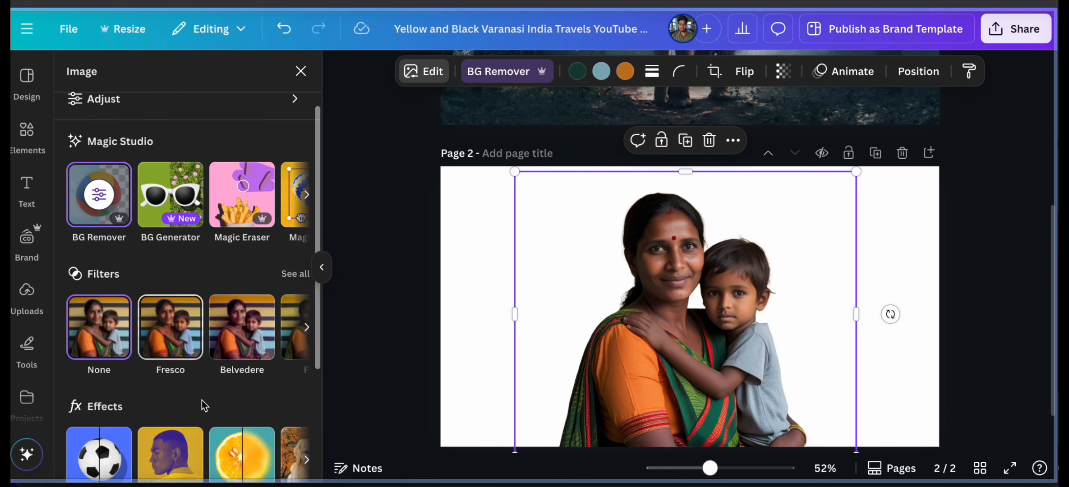
{"action": "left_click", "coordinate": [99, 361]}
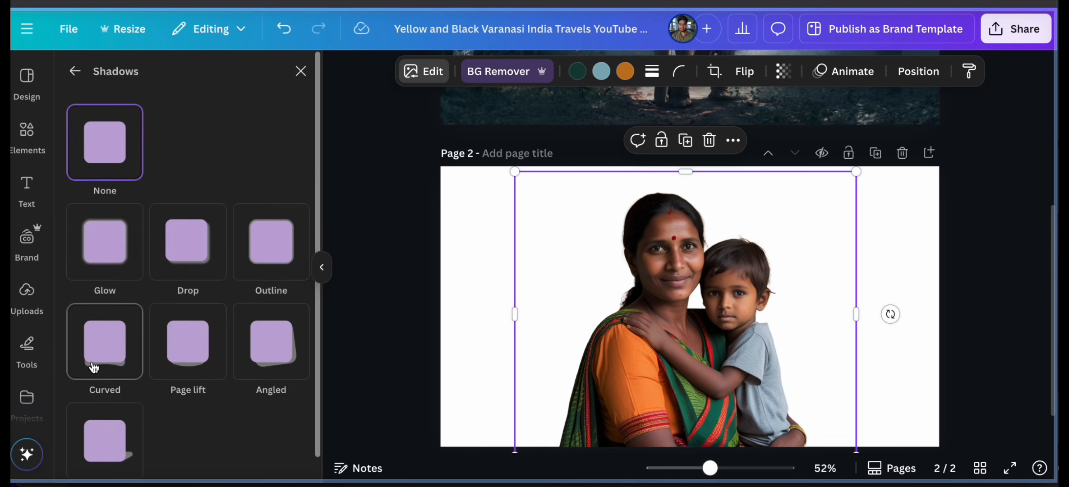
Try the Glow, Drop, Outline, Backdrop, Page lift, Angled and Curved shadow styles on the cutout
{"action": "left_click", "coordinate": [118, 265]}
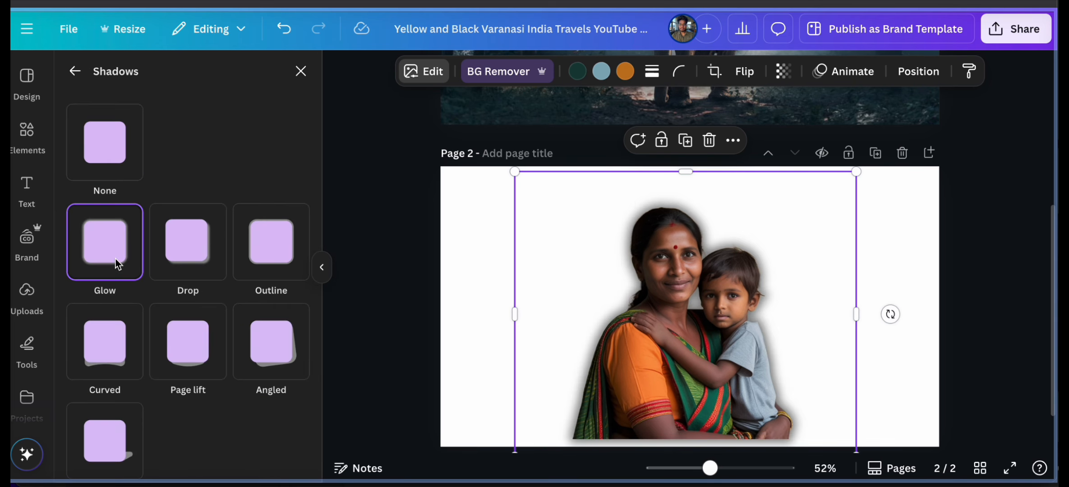
{"action": "left_click", "coordinate": [205, 249]}
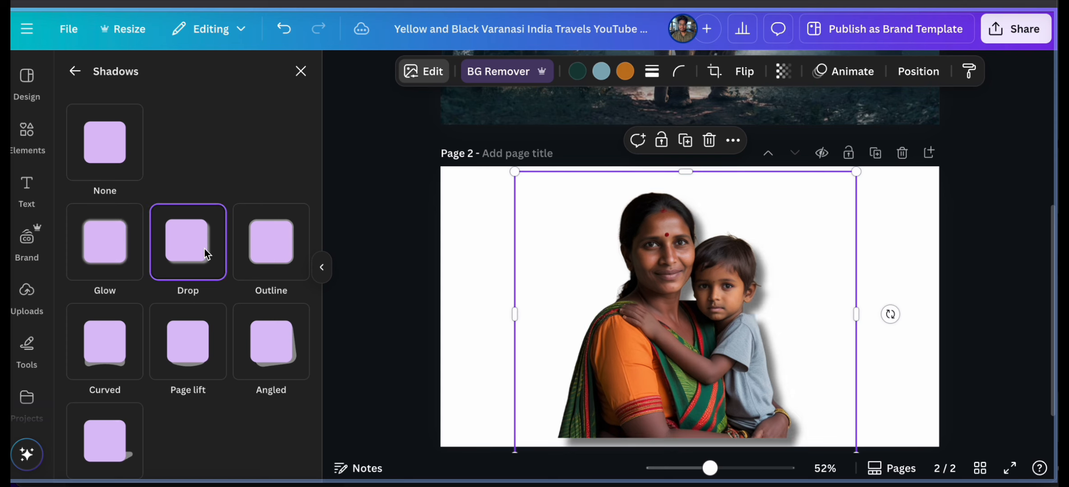
{"action": "left_click", "coordinate": [279, 250]}
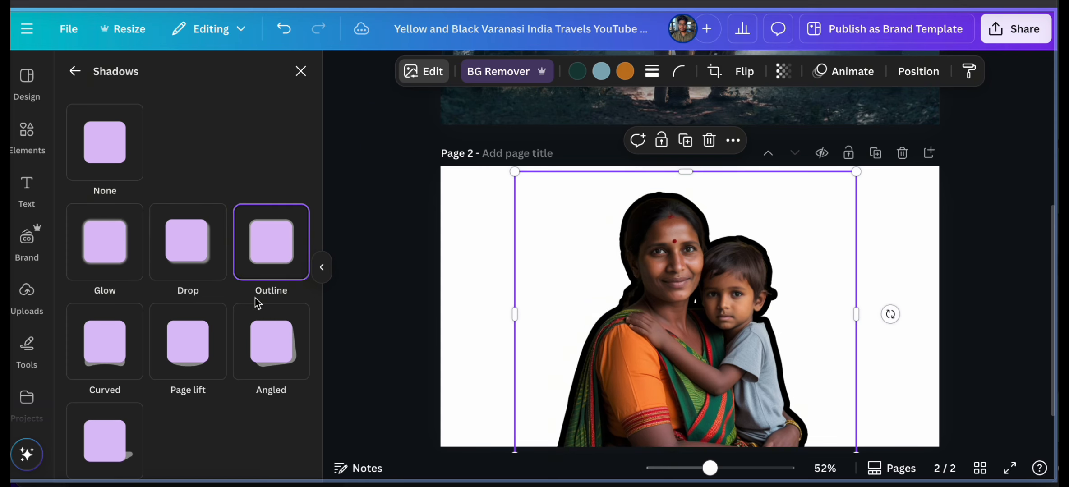
{"action": "left_click", "coordinate": [192, 239]}
{"action": "scroll", "coordinate": [130, 418], "scroll_direction": "down", "scroll_amount": 1}
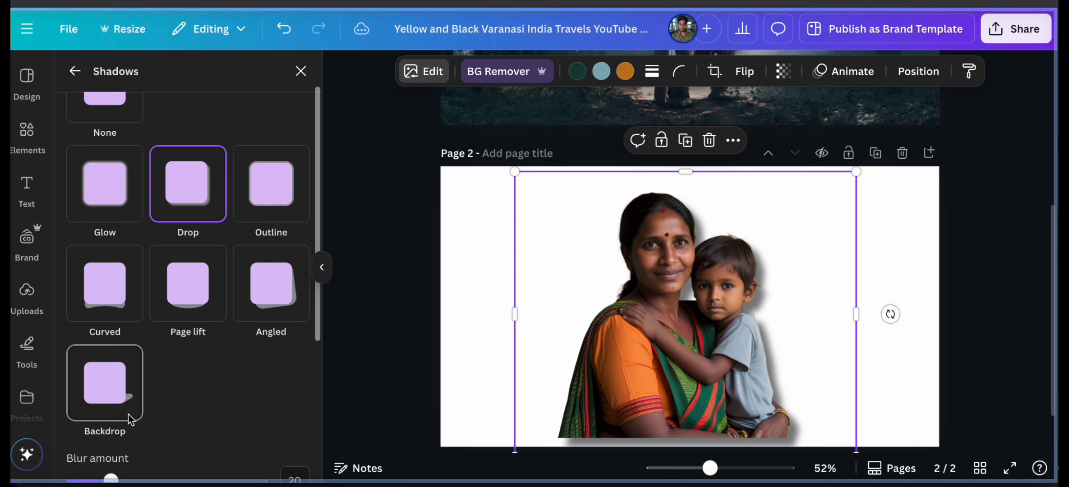
{"action": "left_click", "coordinate": [120, 383]}
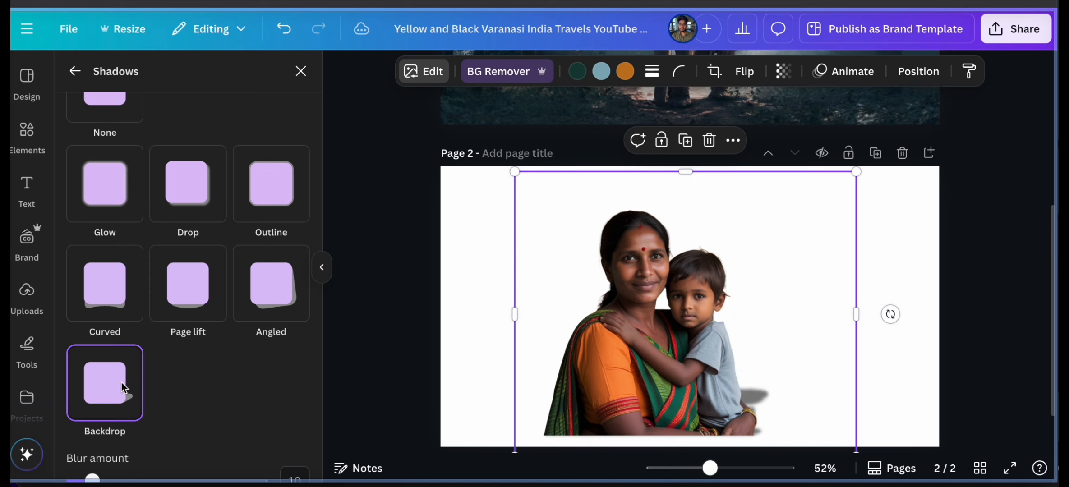
{"action": "left_click", "coordinate": [196, 307]}
{"action": "left_click", "coordinate": [302, 285]}
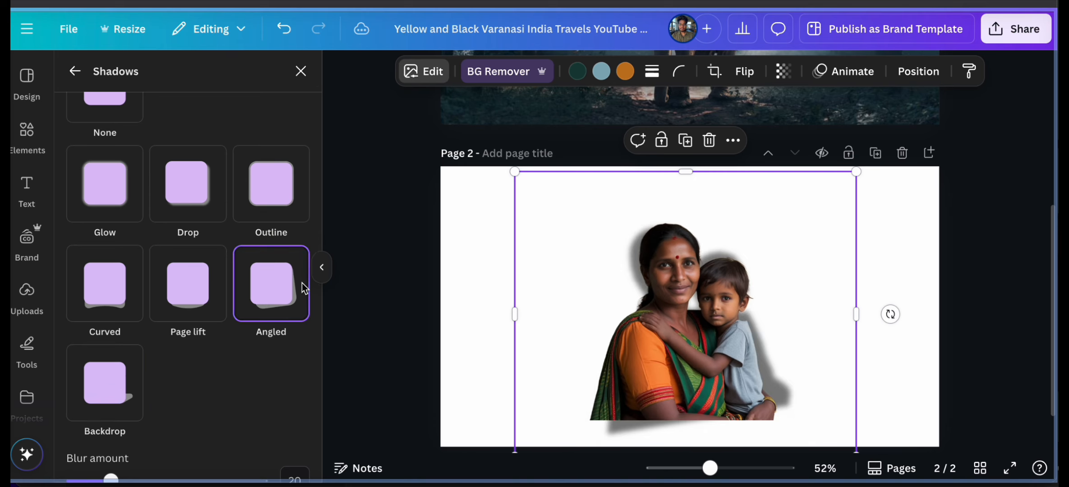
{"action": "left_click", "coordinate": [109, 300]}
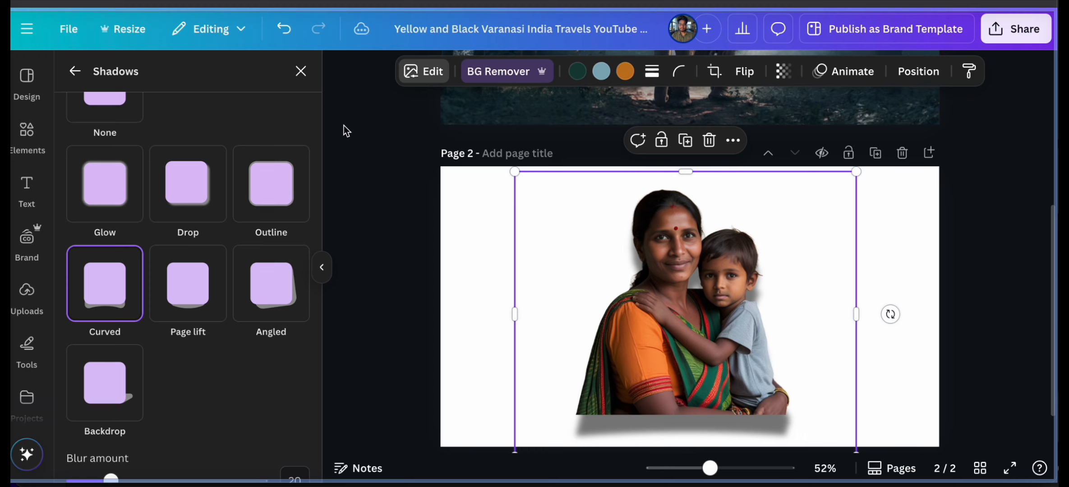
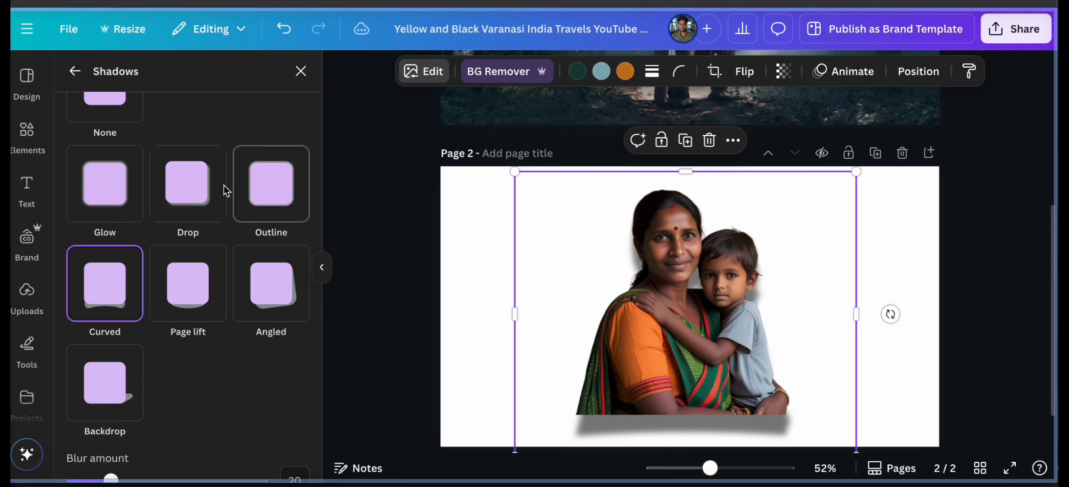
Compare the Drop and Glow shadows on the cutout and apply the Drop style
{"action": "left_click", "coordinate": [205, 191]}
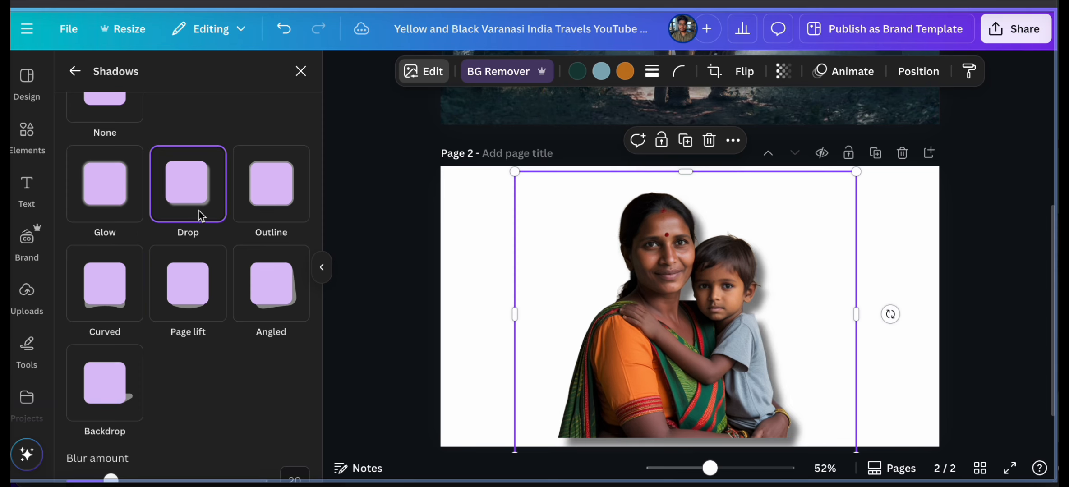
{"action": "left_click", "coordinate": [117, 195]}
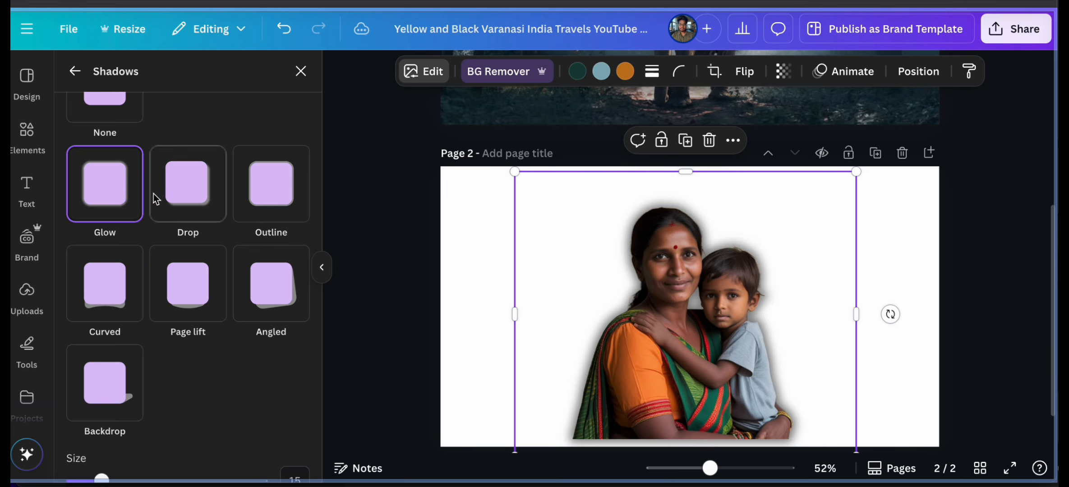
{"action": "left_click", "coordinate": [183, 185]}
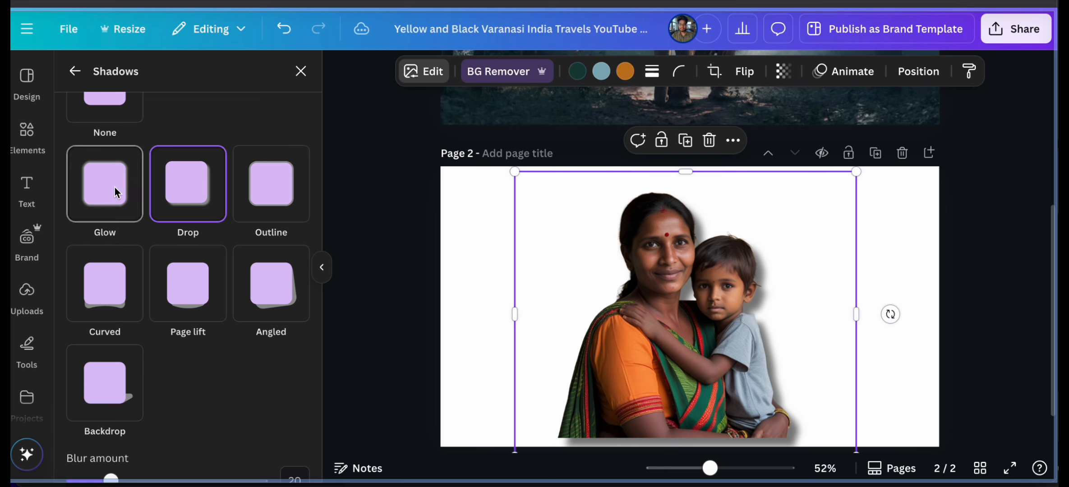
Apply the Drop shadow again, and reposition and enlarge the cutout so its lower edge runs off the page bottom
{"action": "left_click", "coordinate": [115, 187]}
{"action": "left_click", "coordinate": [191, 198]}
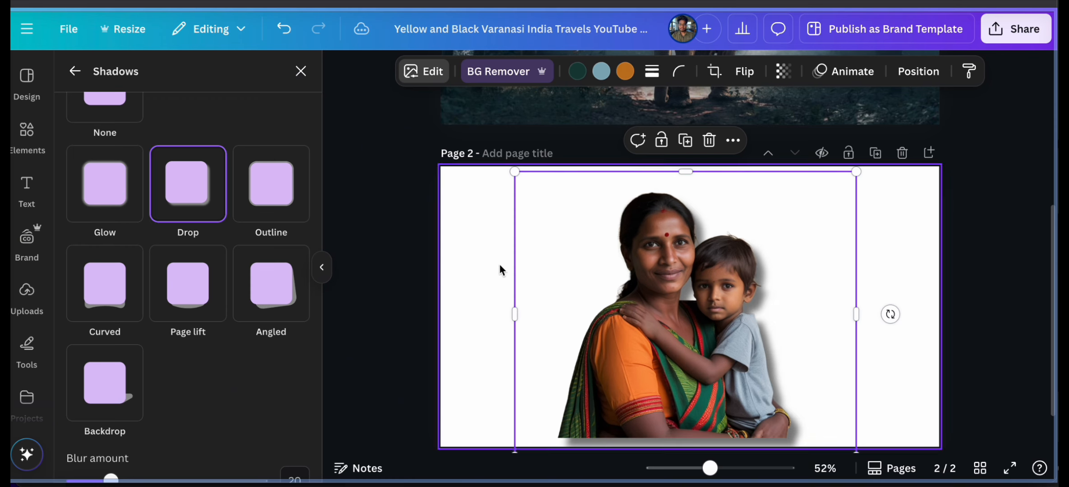
{"action": "mouse_move", "coordinate": [603, 307]}
{"action": "left_mouse_down"}
{"action": "mouse_move", "coordinate": [597, 287]}
{"action": "mouse_move", "coordinate": [602, 317]}
{"action": "left_mouse_up"}
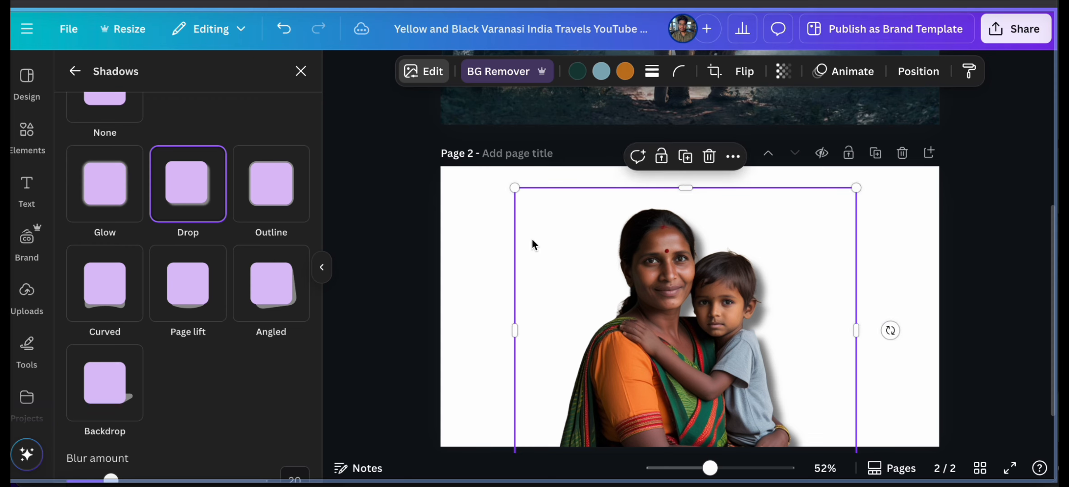
{"action": "left_click_drag", "start_coordinate": [513, 197], "coordinate": [488, 180]}
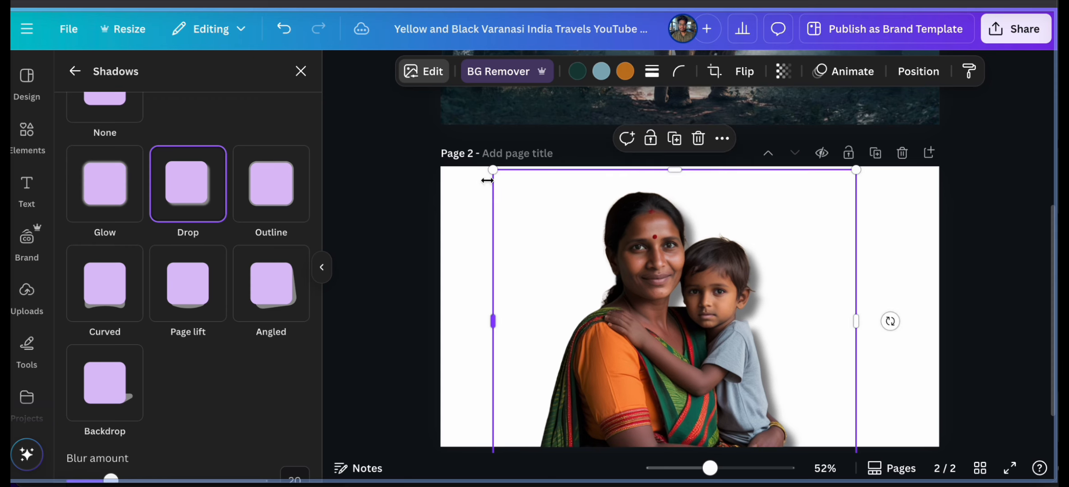
{"action": "left_click_drag", "start_coordinate": [856, 171], "coordinate": [870, 168]}
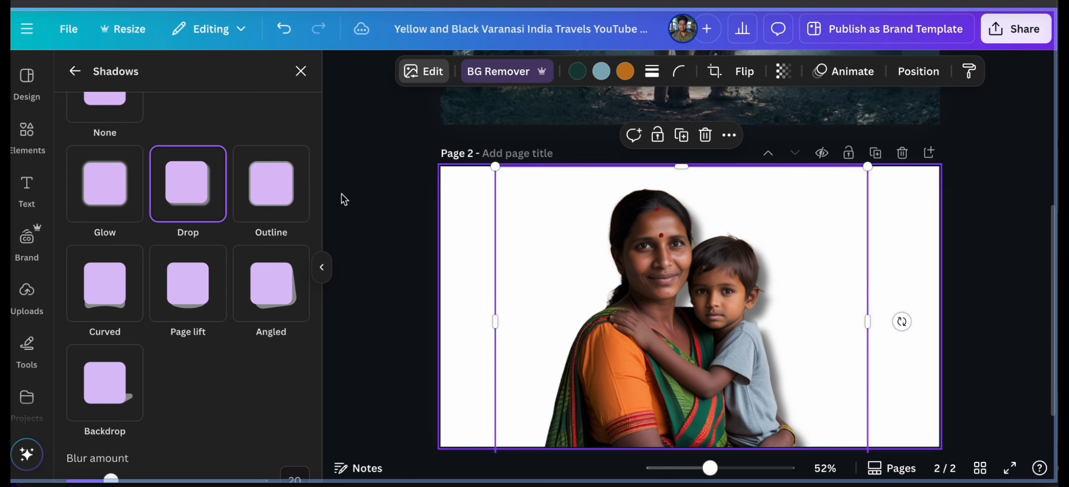
Set the blur amount of the cutout's Drop shadow to 29
{"action": "scroll", "coordinate": [201, 281], "scroll_direction": "down", "scroll_amount": 3}
{"action": "scroll", "coordinate": [201, 280], "scroll_direction": "up", "scroll_amount": 3}
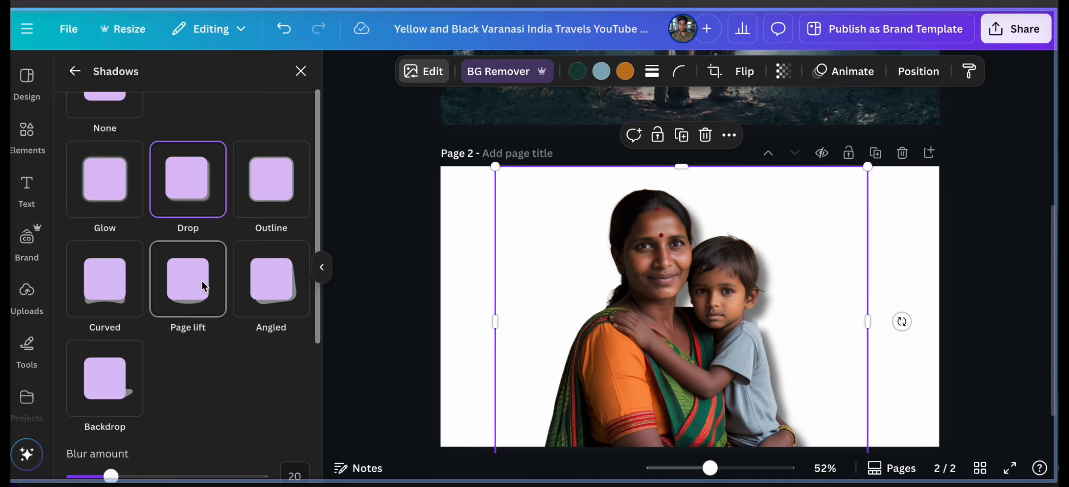
{"action": "scroll", "coordinate": [192, 194], "scroll_direction": "down", "scroll_amount": 5}
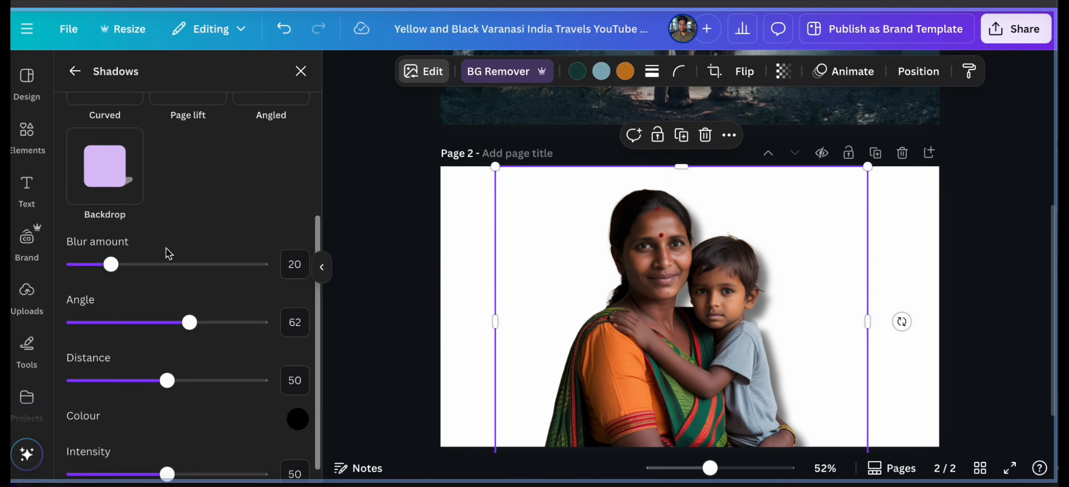
{"action": "mouse_move", "coordinate": [124, 259]}
{"action": "left_mouse_down"}
{"action": "mouse_move", "coordinate": [147, 260]}
{"action": "mouse_move", "coordinate": [128, 263]}
{"action": "left_mouse_up"}
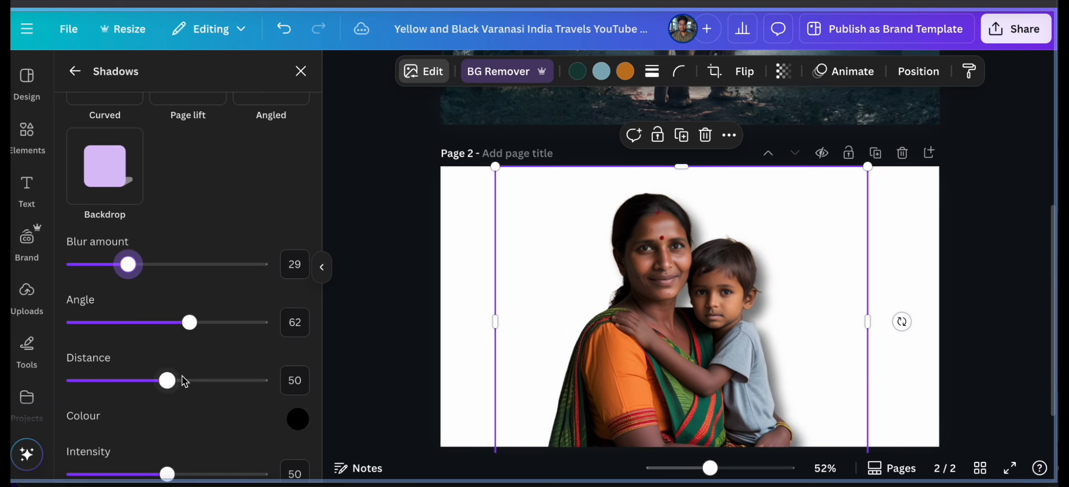
Try the shadow at intensity 100, settle on intensity 57, and set the shadow distance to 41
{"action": "scroll", "coordinate": [181, 384], "scroll_direction": "down", "scroll_amount": 1}
{"action": "left_click_drag", "start_coordinate": [176, 458], "coordinate": [289, 464]}
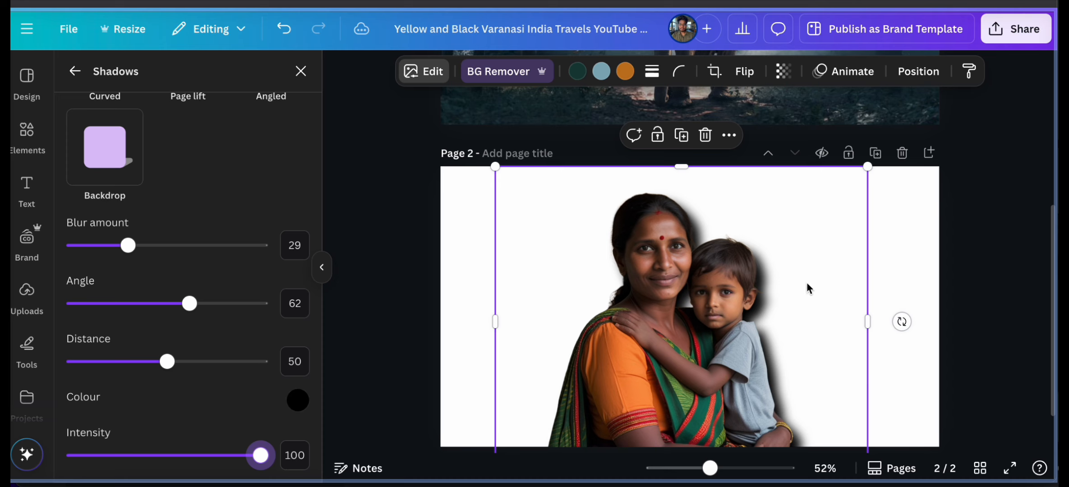
{"action": "left_click", "coordinate": [188, 456]}
{"action": "mouse_move", "coordinate": [187, 457]}
{"action": "left_mouse_down"}
{"action": "mouse_move", "coordinate": [136, 456]}
{"action": "mouse_move", "coordinate": [180, 456]}
{"action": "left_mouse_up"}
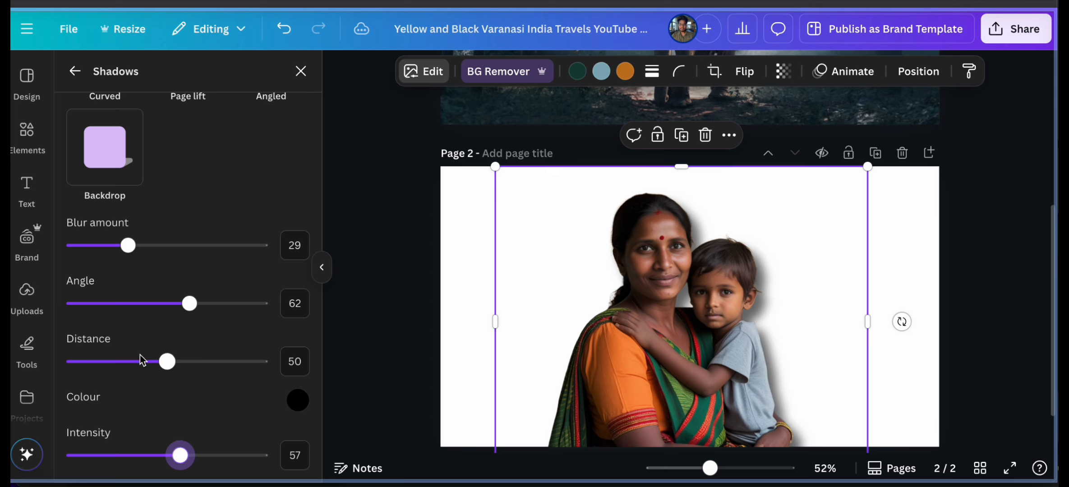
{"action": "left_click", "coordinate": [120, 363]}
{"action": "left_click", "coordinate": [150, 363]}
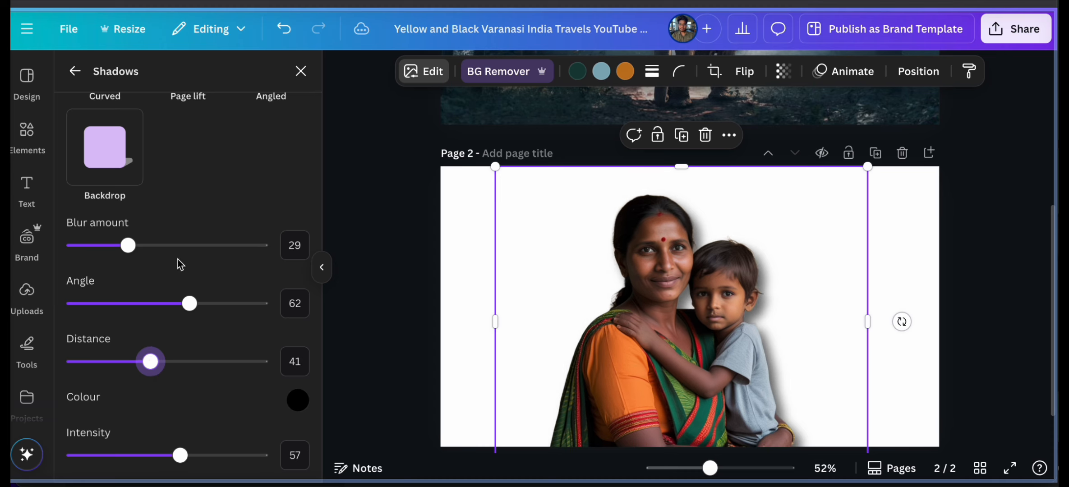
Try casting the shadow to the opposite side with angles 20 and 22, and set the shadow angle to 61
{"action": "left_click", "coordinate": [111, 306]}
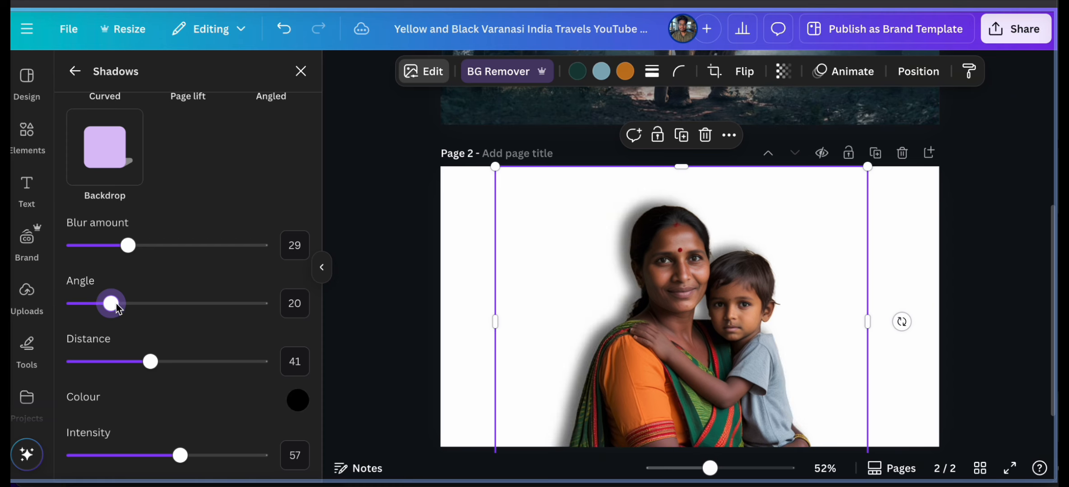
{"action": "mouse_move", "coordinate": [111, 307]}
{"action": "left_mouse_down"}
{"action": "mouse_move", "coordinate": [97, 308]}
{"action": "mouse_move", "coordinate": [160, 308]}
{"action": "mouse_move", "coordinate": [68, 306]}
{"action": "mouse_move", "coordinate": [152, 311]}
{"action": "mouse_move", "coordinate": [114, 307]}
{"action": "left_mouse_up"}
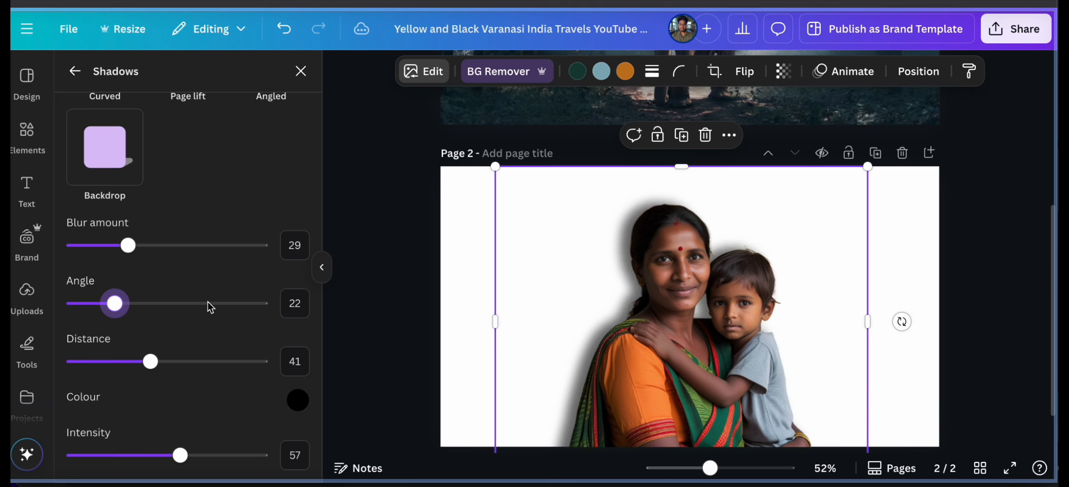
{"action": "left_click", "coordinate": [186, 305]}
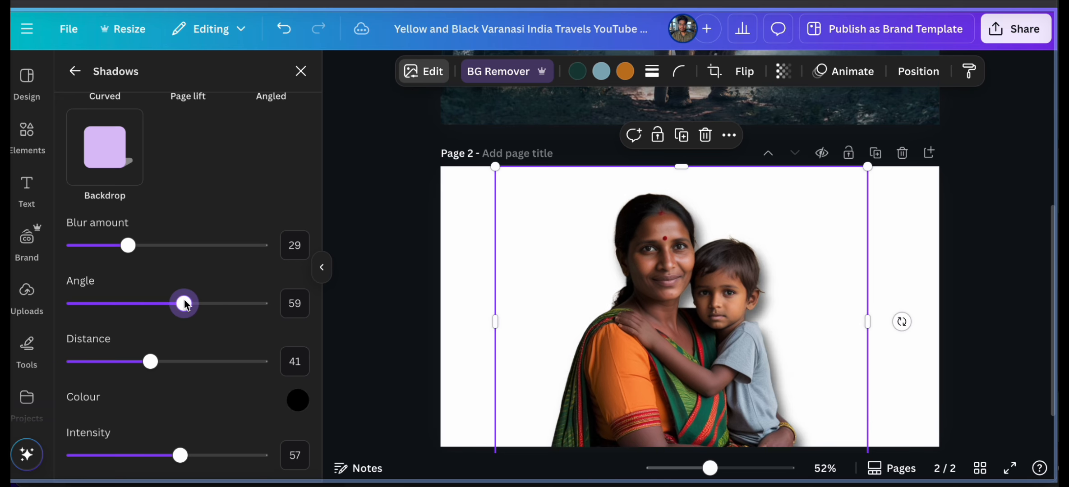
{"action": "left_click", "coordinate": [299, 306]}
{"action": "type", "text": "61"}
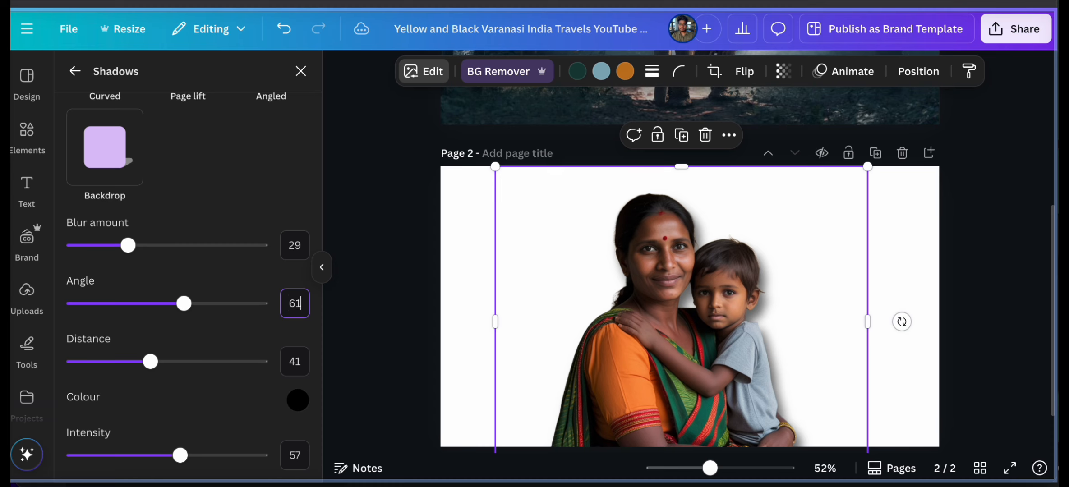
{"action": "key", "text": "Return"}
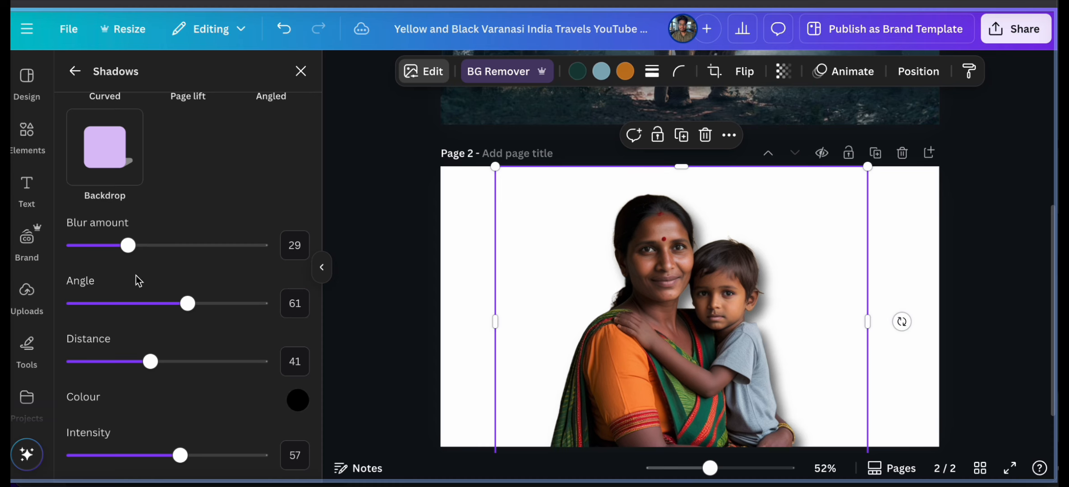
Try a shadow blur of 44, restore it to 29, and set the shadow intensity to 60
{"action": "left_click", "coordinate": [155, 245]}
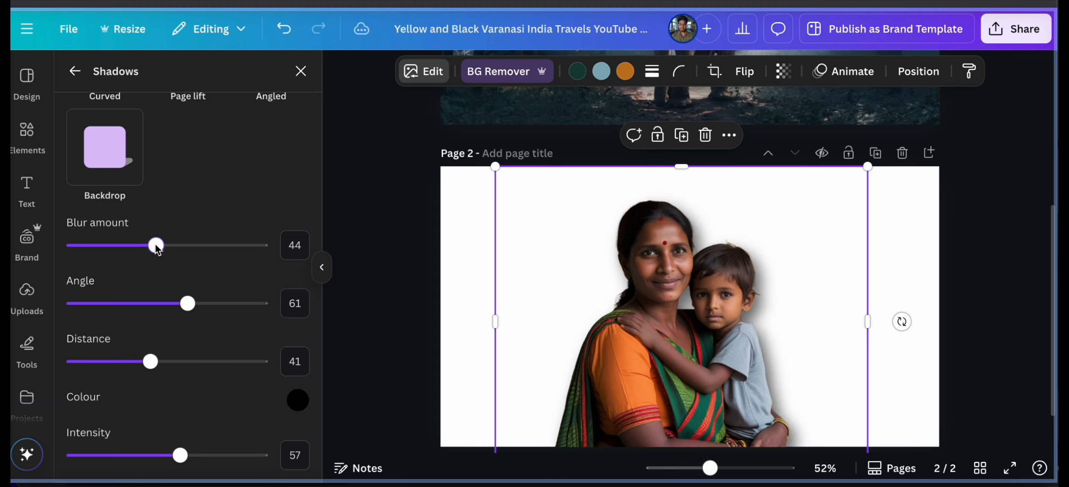
{"action": "left_click", "coordinate": [129, 246]}
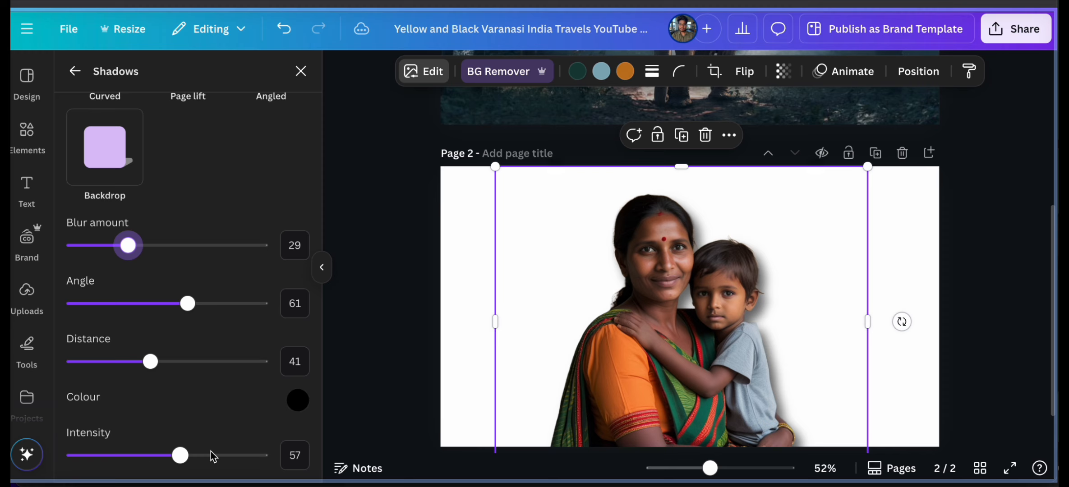
{"action": "left_click", "coordinate": [188, 455]}
{"action": "mouse_move", "coordinate": [189, 458]}
{"action": "left_mouse_down"}
{"action": "mouse_move", "coordinate": [255, 457]}
{"action": "mouse_move", "coordinate": [187, 456]}
{"action": "left_mouse_up"}
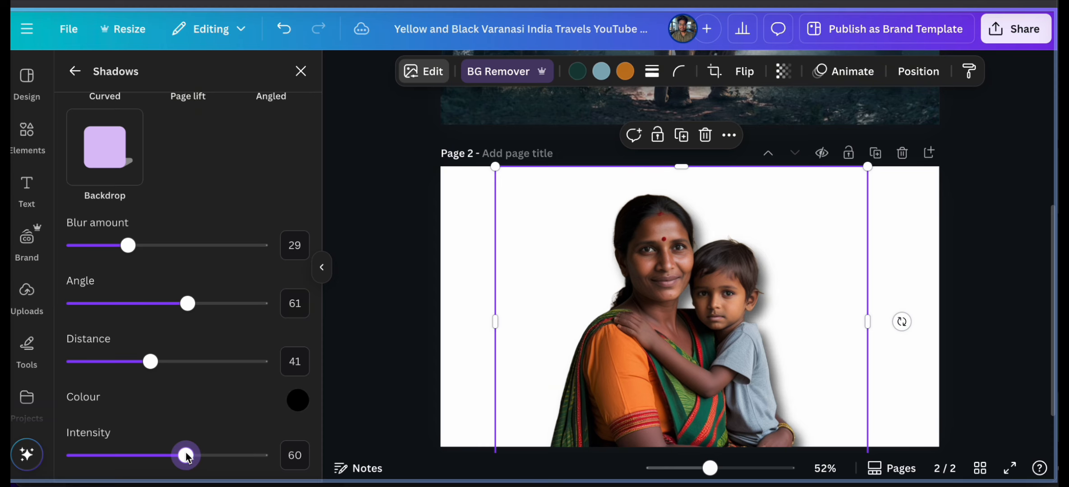
{"action": "left_click", "coordinate": [459, 269]}
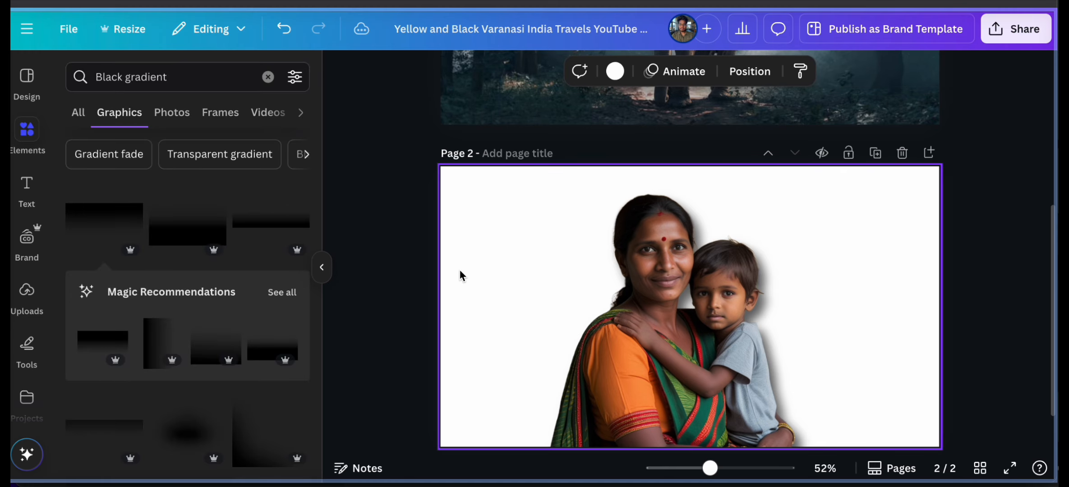
{"action": "scroll", "coordinate": [843, 272], "scroll_direction": "up", "scroll_amount": 2}
{"action": "scroll", "coordinate": [845, 273], "scroll_direction": "down", "scroll_amount": 2}
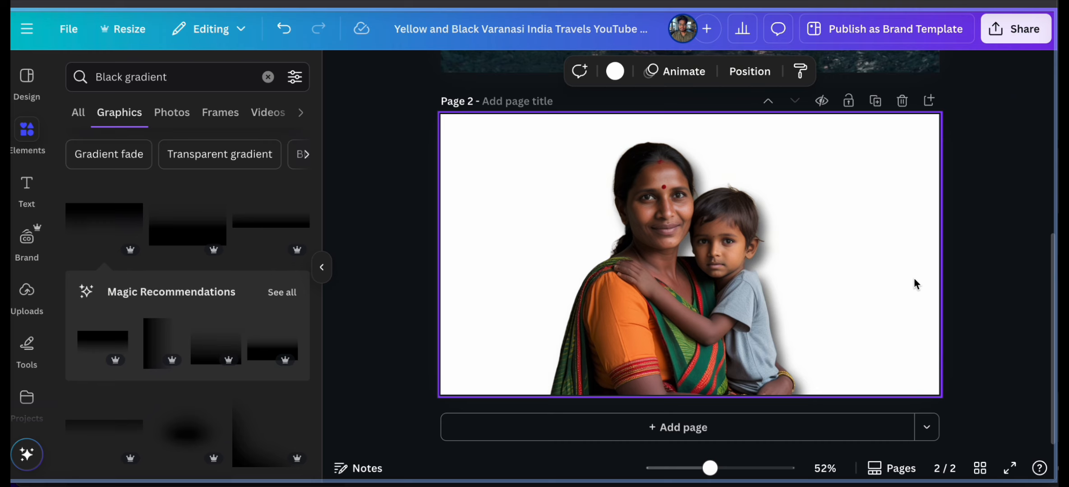
{"action": "scroll", "coordinate": [915, 279], "scroll_direction": "up", "scroll_amount": 1}
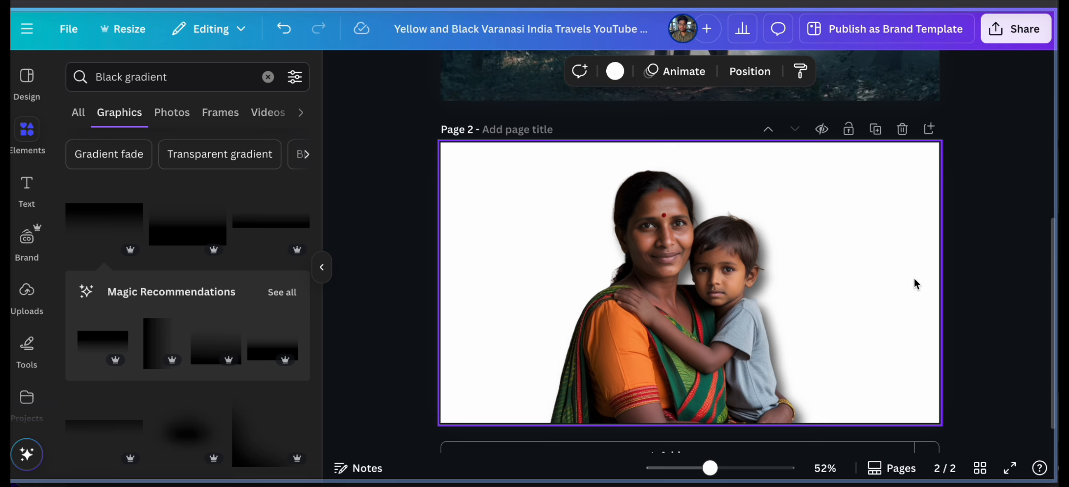
{"action": "scroll", "coordinate": [914, 279], "scroll_direction": "up", "scroll_amount": 5}
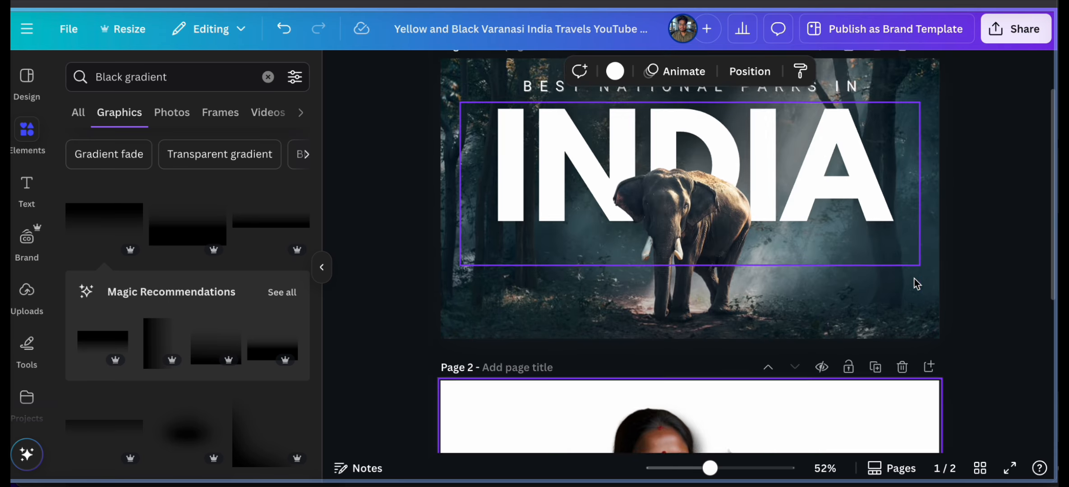
{"action": "scroll", "coordinate": [914, 279], "scroll_direction": "down", "scroll_amount": 5}
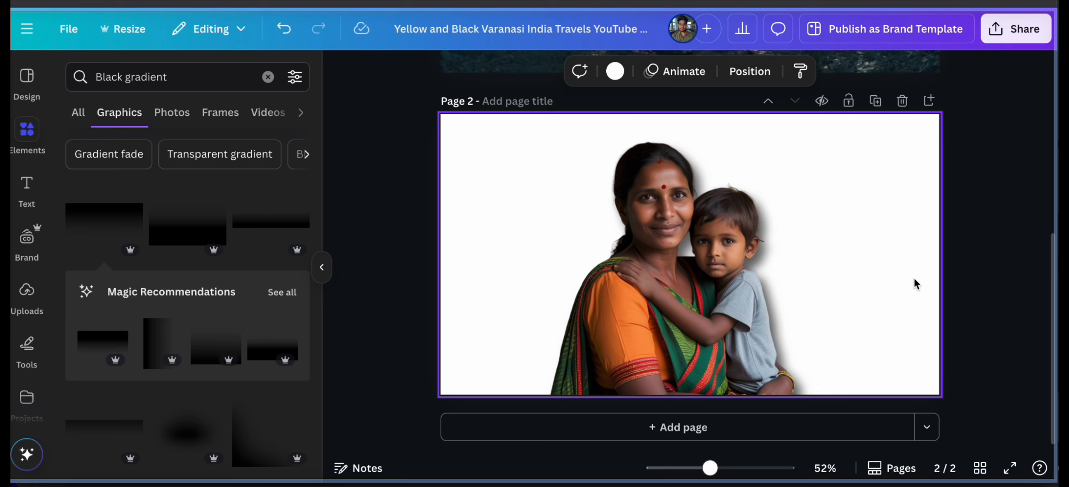